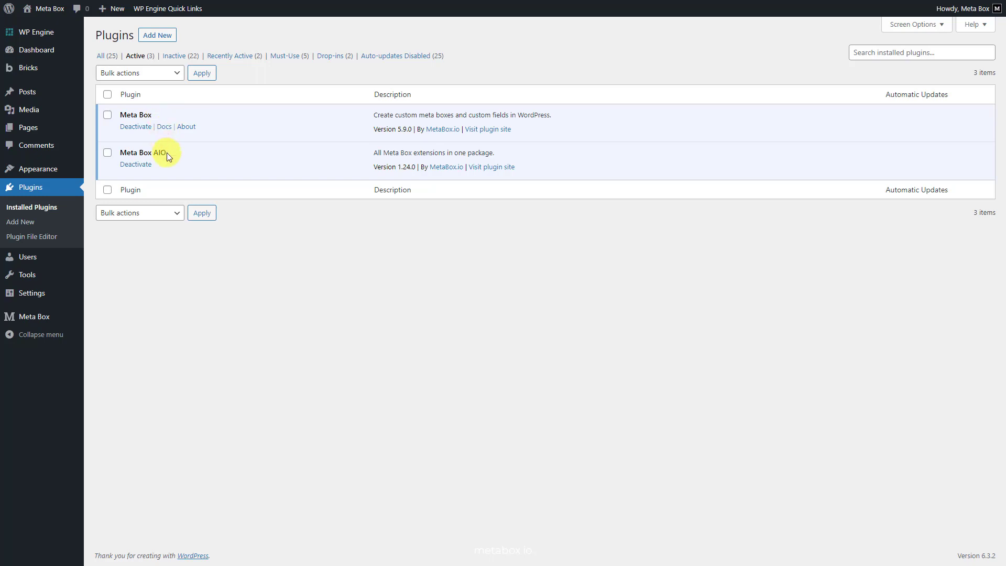
Step: Open the Meta Box extensions list and examine which extensions are enabled
{"action": "mouse_move", "coordinate": [55, 317]}
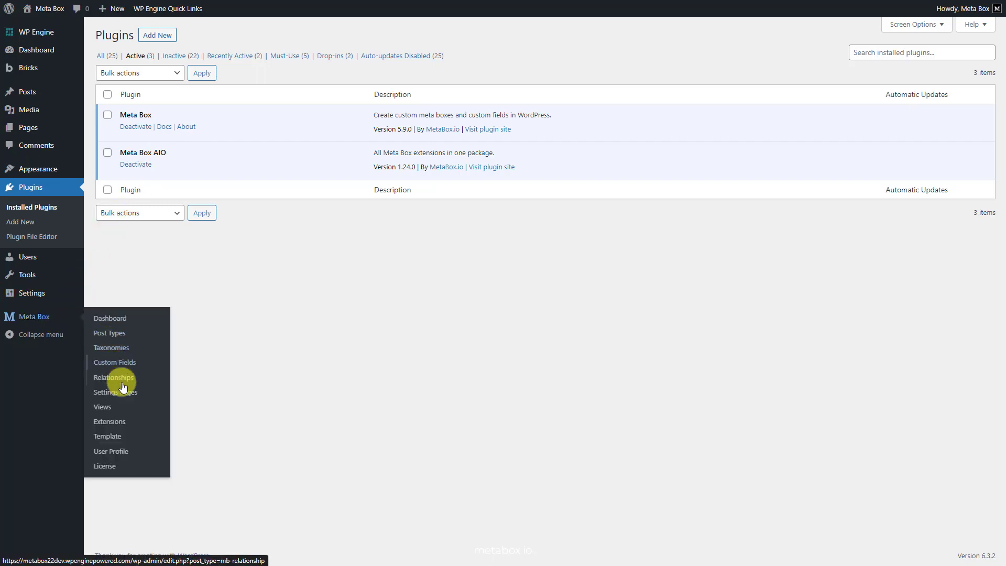
{"action": "left_click", "coordinate": [131, 428]}
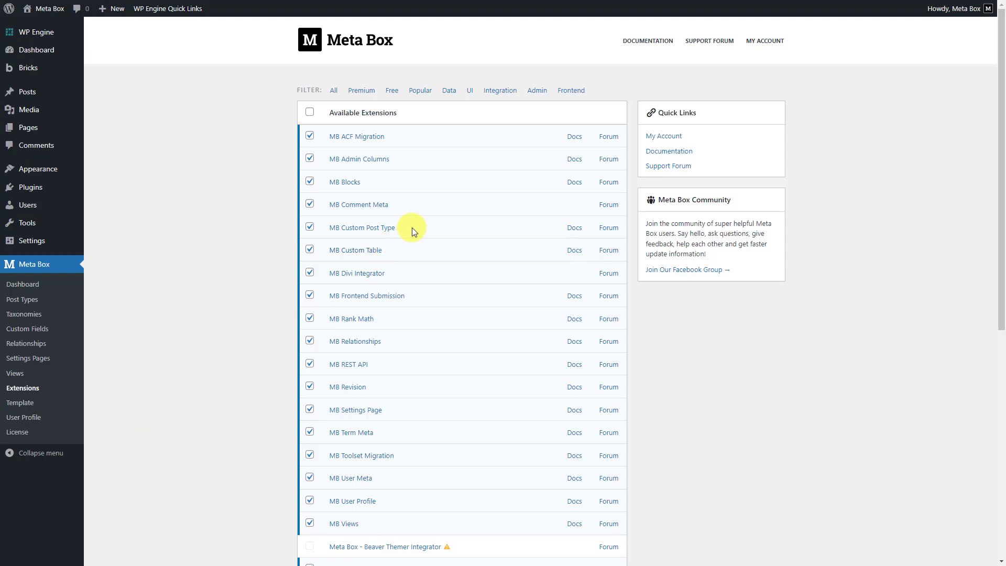
{"action": "scroll", "coordinate": [412, 227], "scroll_direction": "down", "scroll_amount": 4}
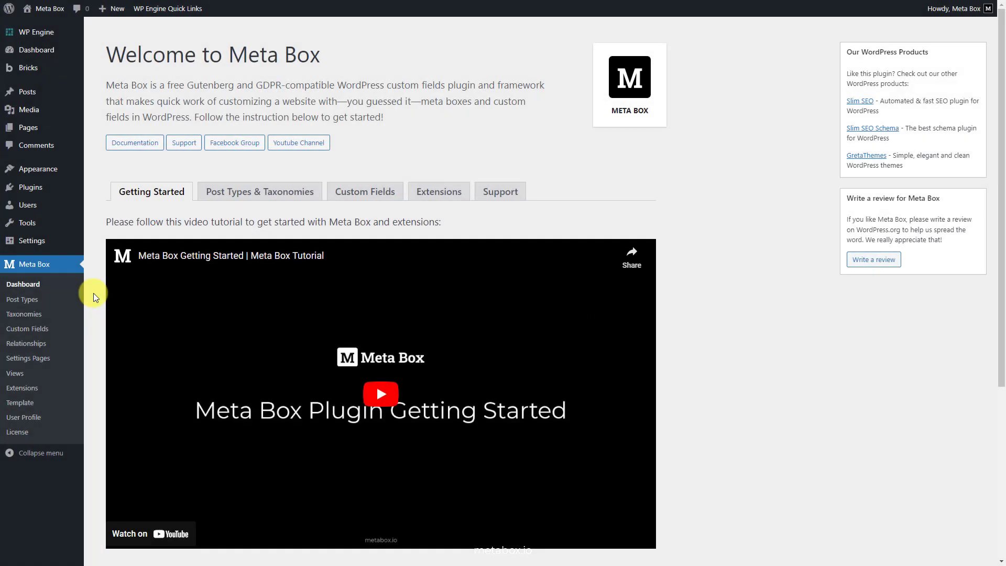
Step: Start a new Meta Box post type with the plural name Restaurants and the singular name Restaurant
{"action": "left_click", "coordinate": [37, 301]}
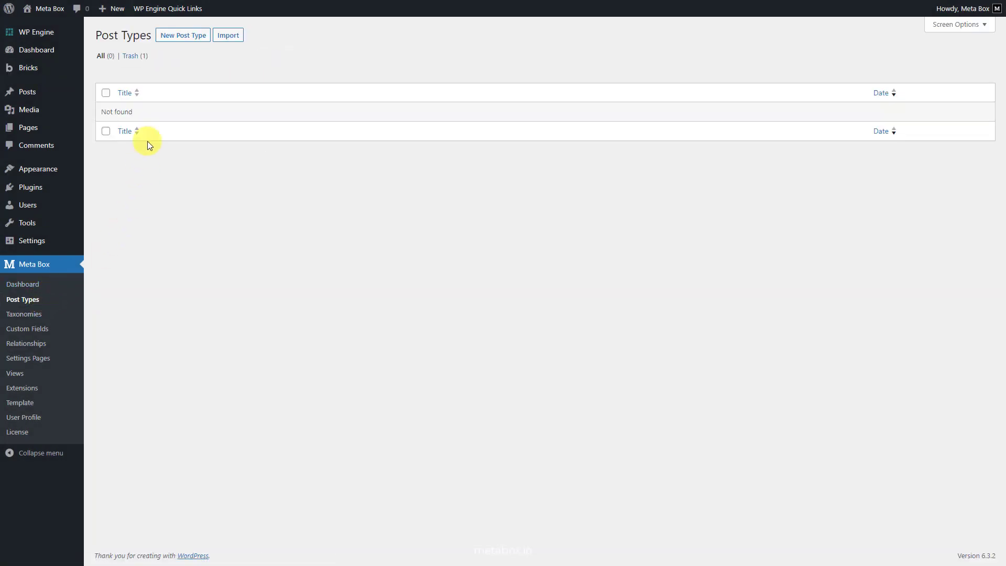
{"action": "left_click", "coordinate": [195, 36]}
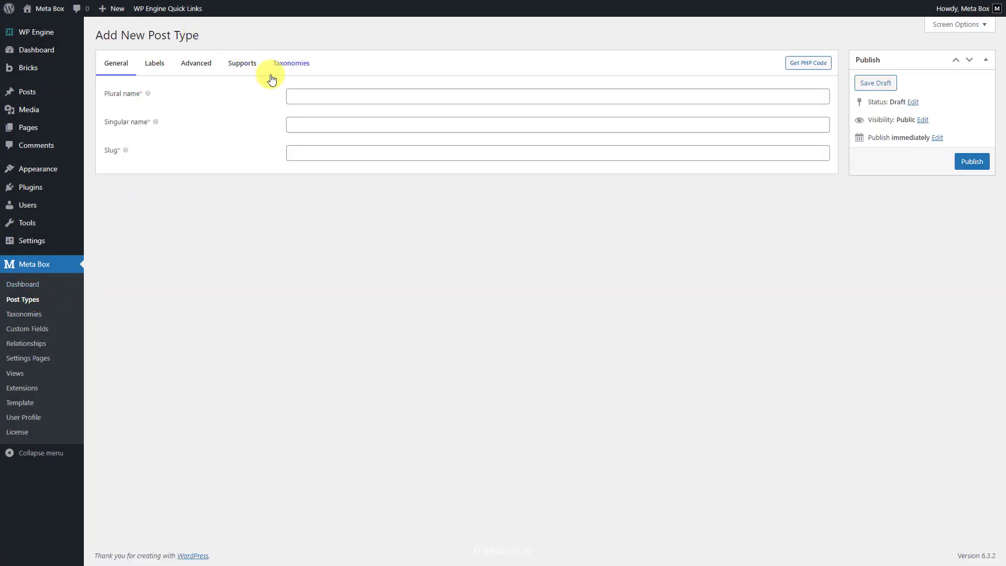
{"action": "left_click", "coordinate": [294, 96]}
{"action": "type", "text": "Restaurants"}
{"action": "left_click", "coordinate": [306, 124]}
{"action": "type", "text": "Restaurants"}
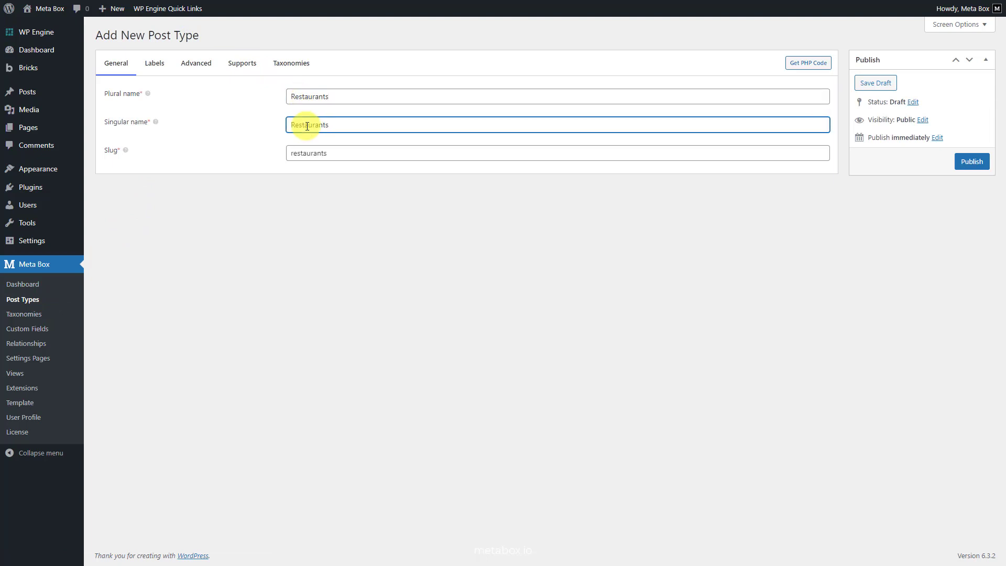
{"action": "key", "text": "BackSpace"}
Step: Choose the home icon in the post type's advanced settings and publish the post type
{"action": "left_click", "coordinate": [207, 67]}
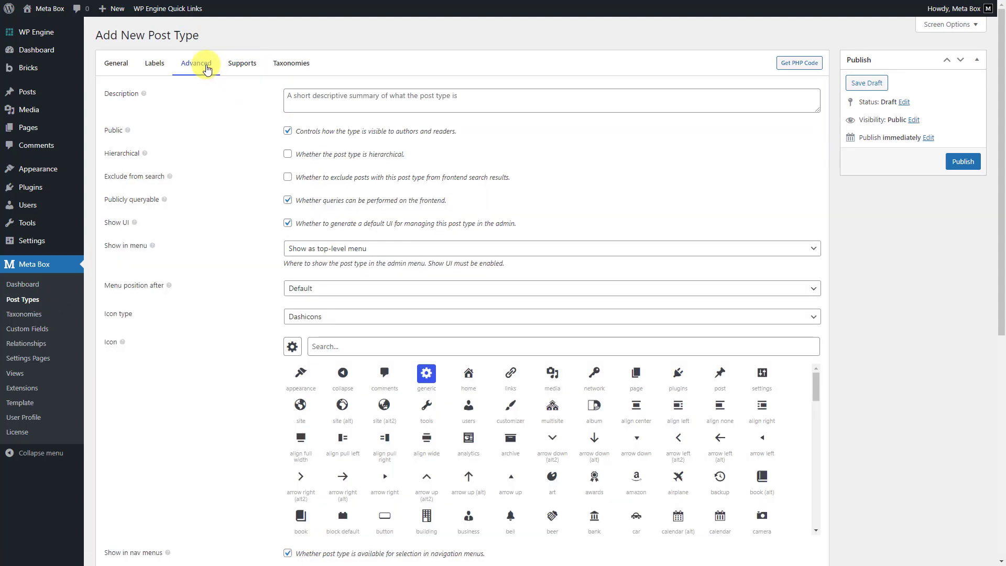
{"action": "left_click", "coordinate": [469, 373]}
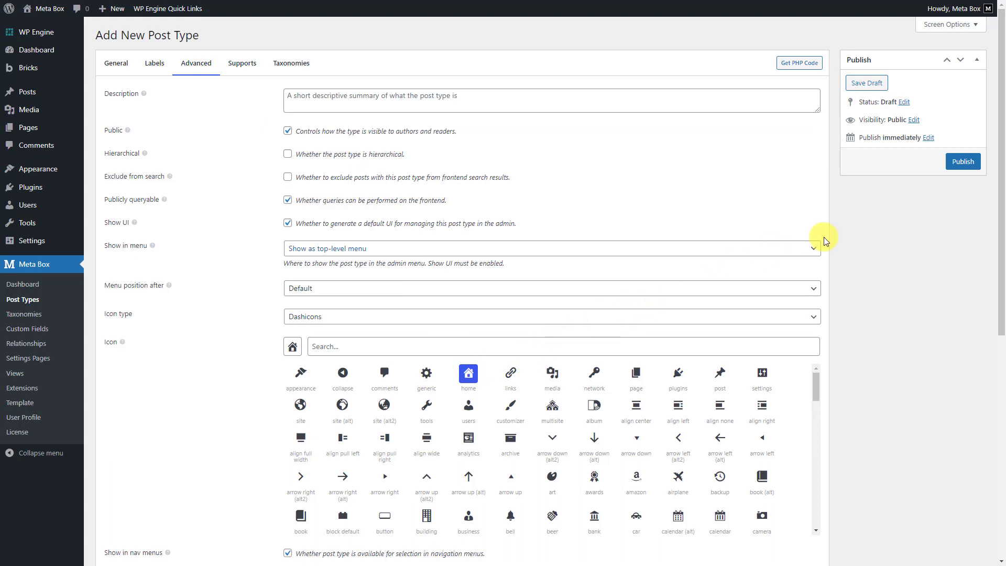
{"action": "left_click", "coordinate": [961, 161]}
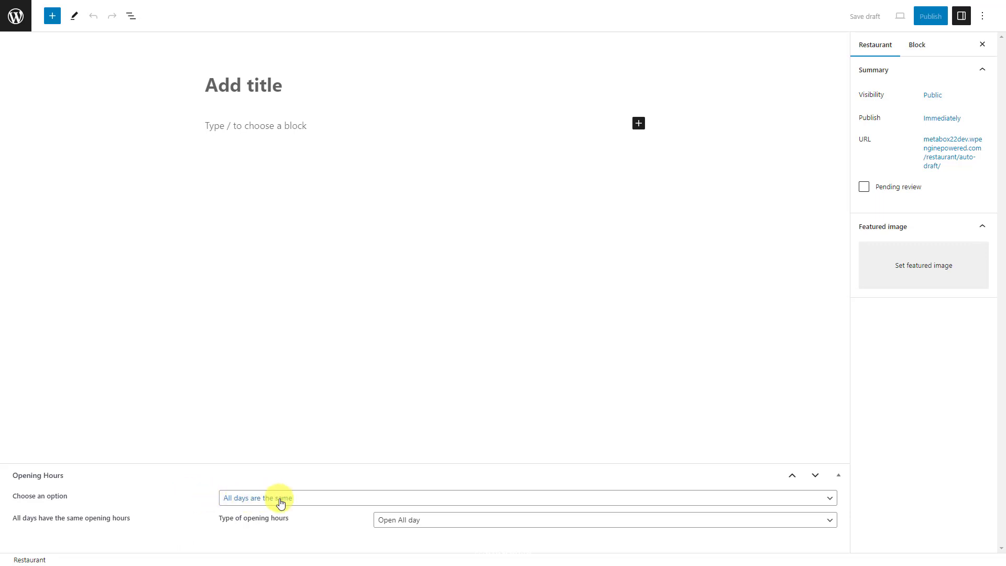
Step: Choose All days are the same for the opening hours and try the types Close All day, By Appointment Only and Enter Hours
{"action": "left_click", "coordinate": [320, 499]}
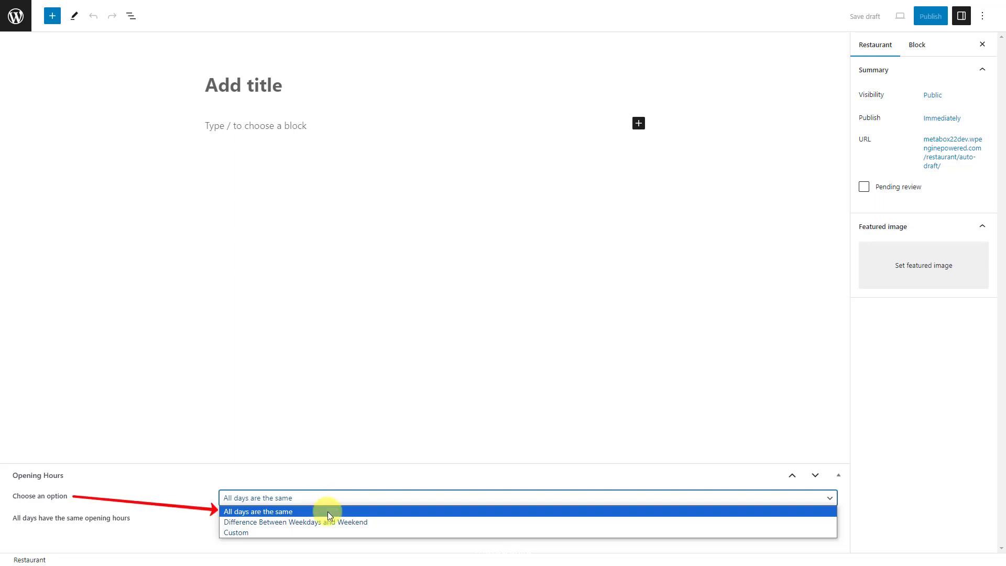
{"action": "left_click", "coordinate": [328, 512]}
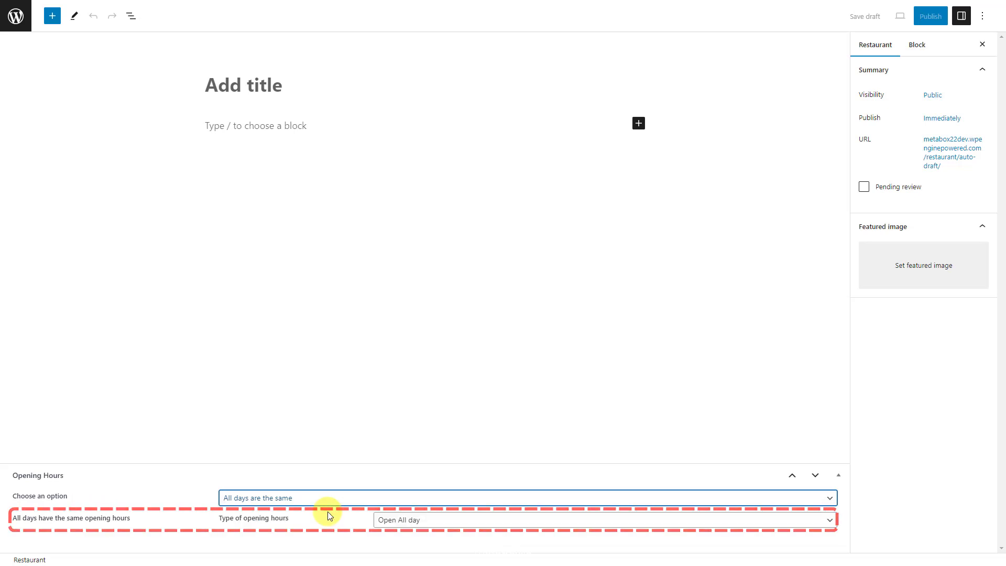
{"action": "left_click", "coordinate": [447, 520]}
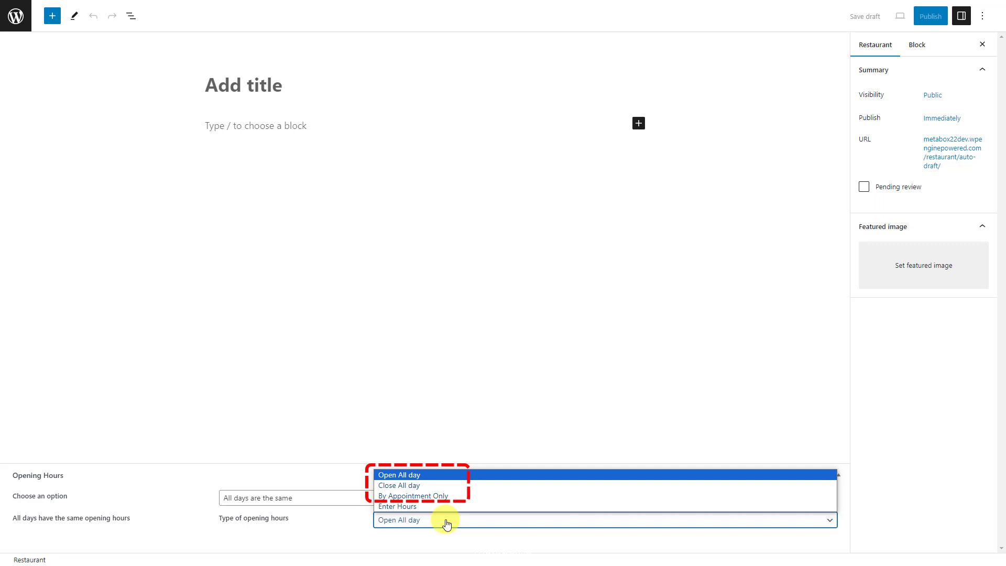
{"action": "left_click", "coordinate": [441, 486]}
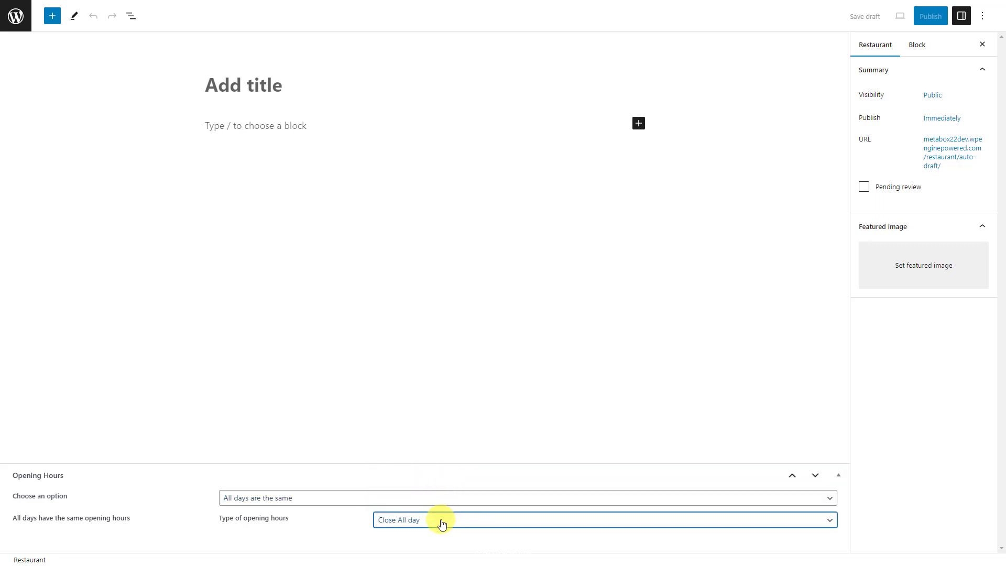
{"action": "left_click", "coordinate": [441, 520]}
{"action": "left_click", "coordinate": [448, 499]}
{"action": "left_click", "coordinate": [456, 526]}
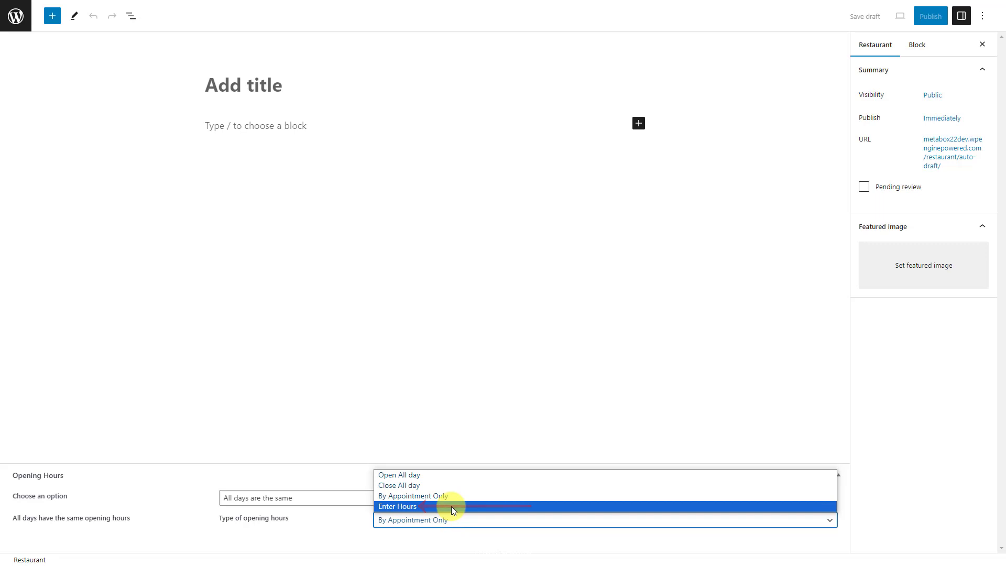
{"action": "left_click", "coordinate": [451, 506]}
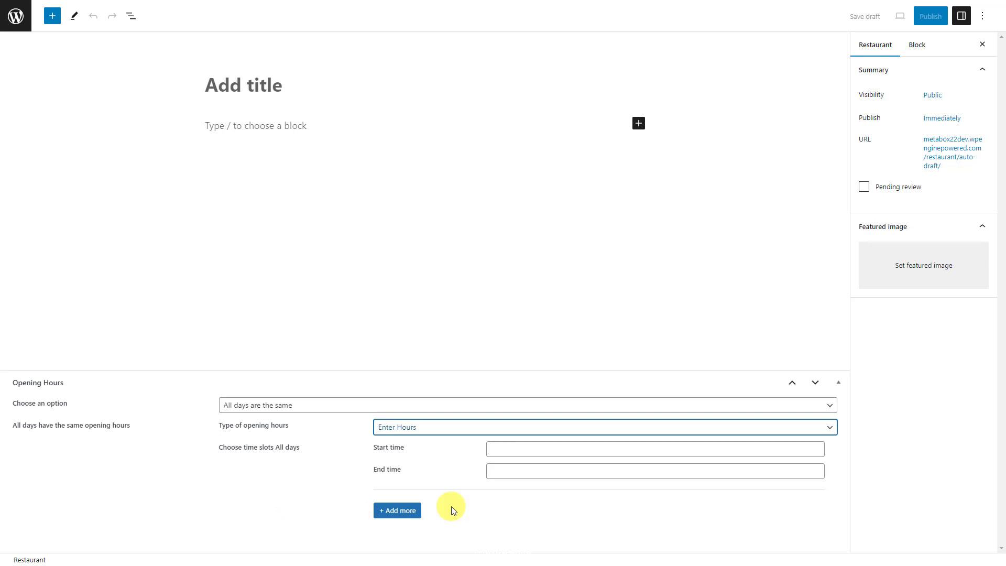
Step: Add a second time slot for all days and look through the hour choices for the first slot's start and end times
{"action": "left_click", "coordinate": [416, 511]}
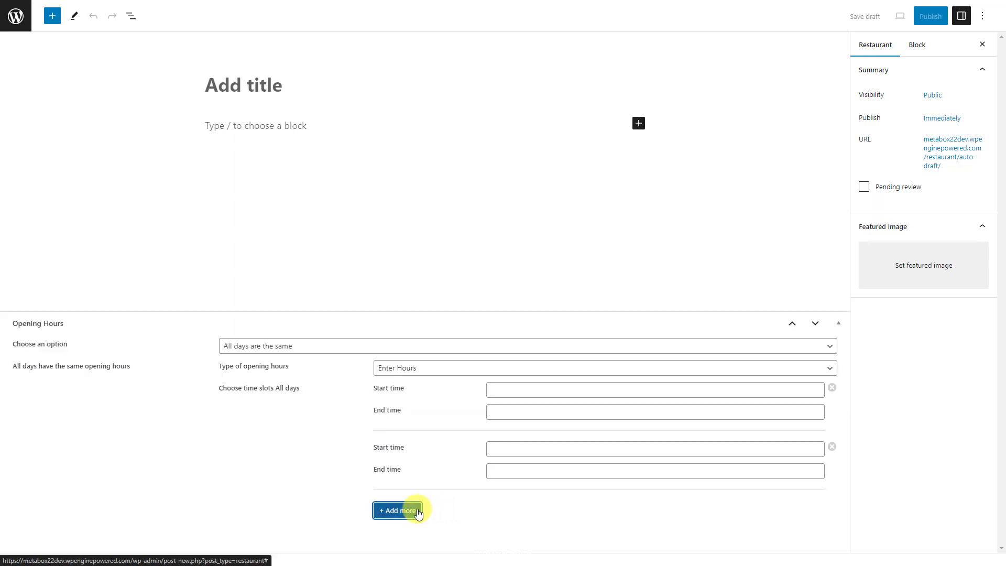
{"action": "left_click", "coordinate": [498, 391]}
{"action": "left_click", "coordinate": [555, 431]}
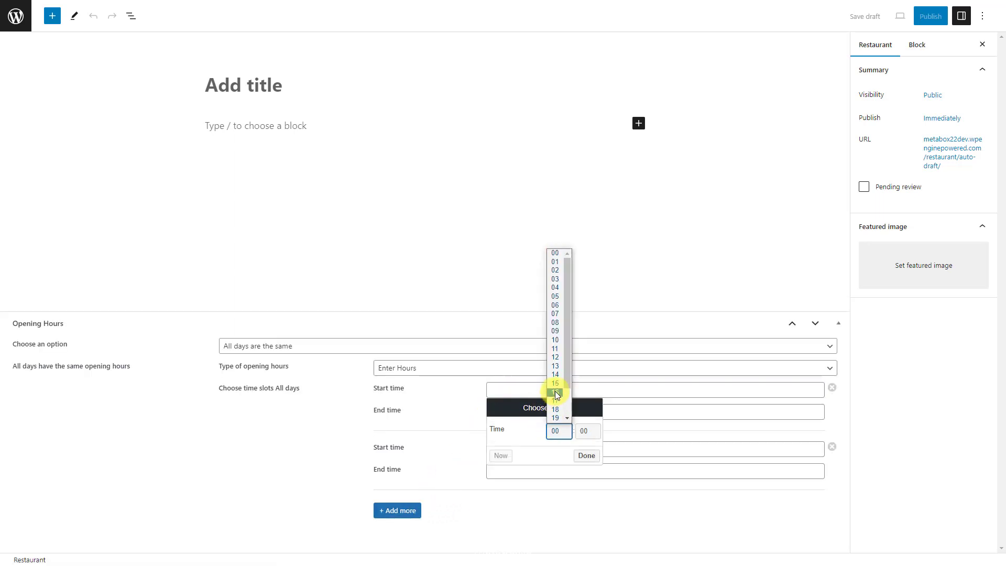
{"action": "left_click", "coordinate": [600, 410]}
{"action": "left_click", "coordinate": [557, 453]}
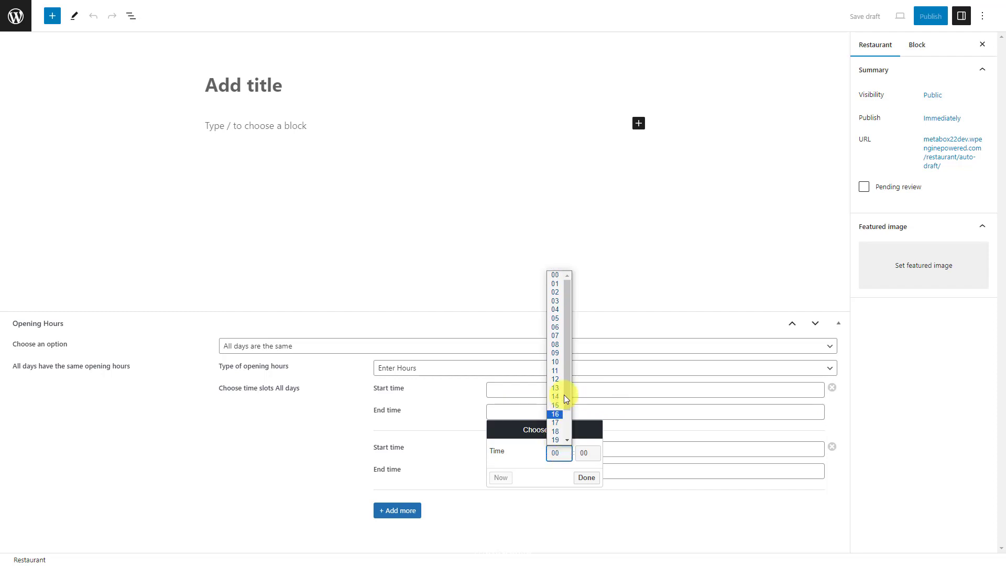
{"action": "left_click", "coordinate": [615, 413]}
{"action": "left_click", "coordinate": [322, 427]}
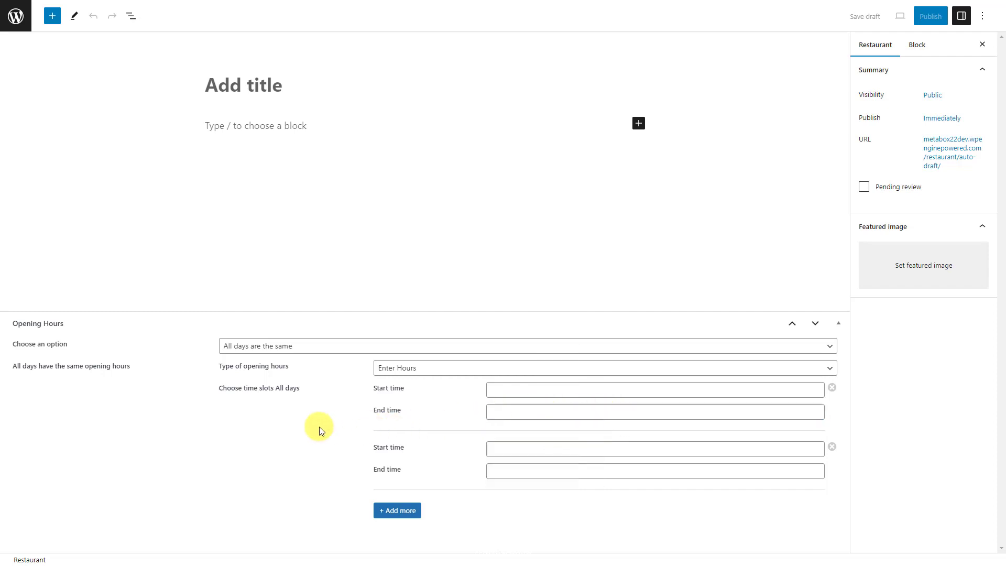
Step: Switch the opening hours to Difference Between Weekdays and Weekend and try By Appointment Only and Enter Hours for the weekdays
{"action": "left_click", "coordinate": [317, 347]}
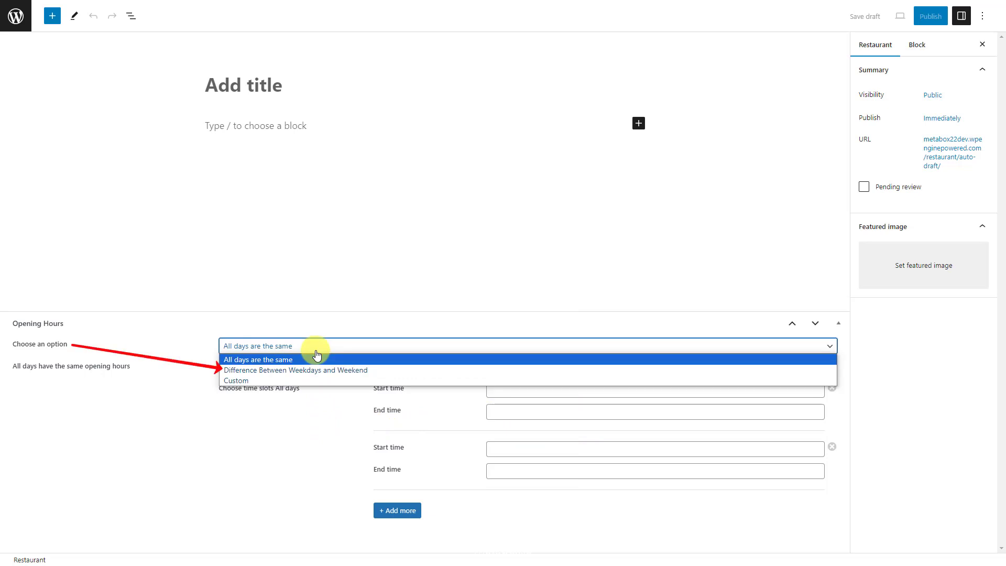
{"action": "left_click", "coordinate": [322, 369]}
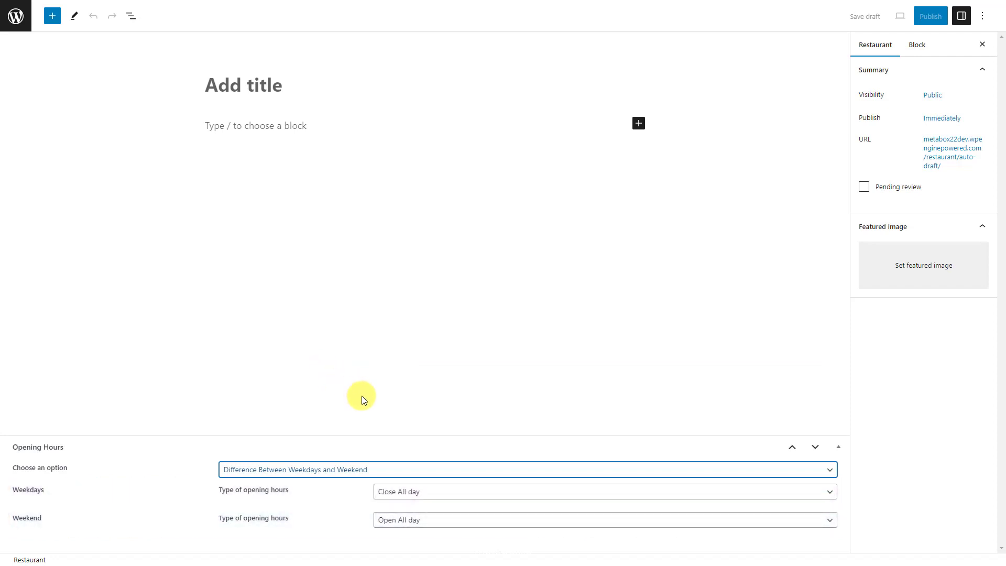
{"action": "left_click", "coordinate": [439, 491]}
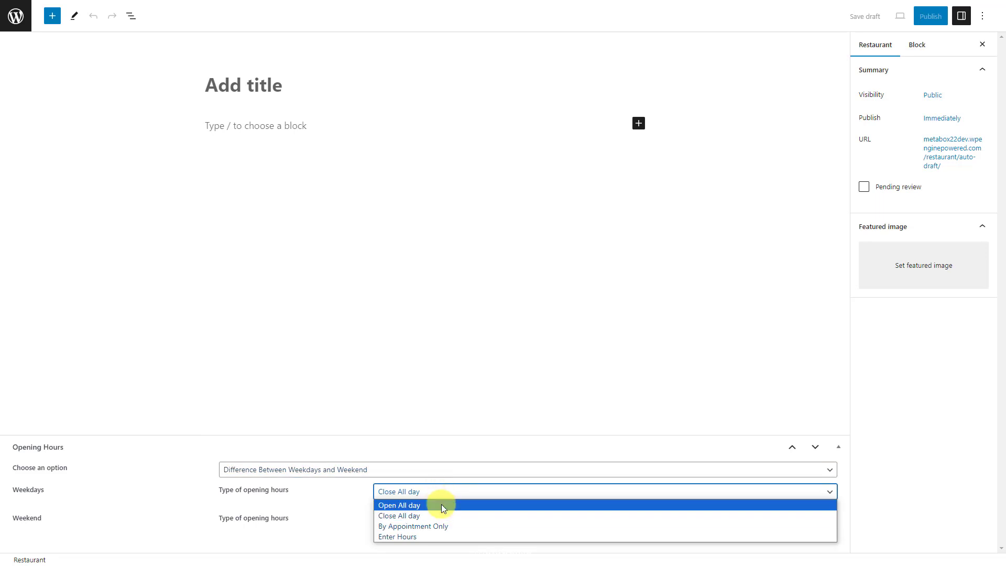
{"action": "left_click", "coordinate": [453, 498]}
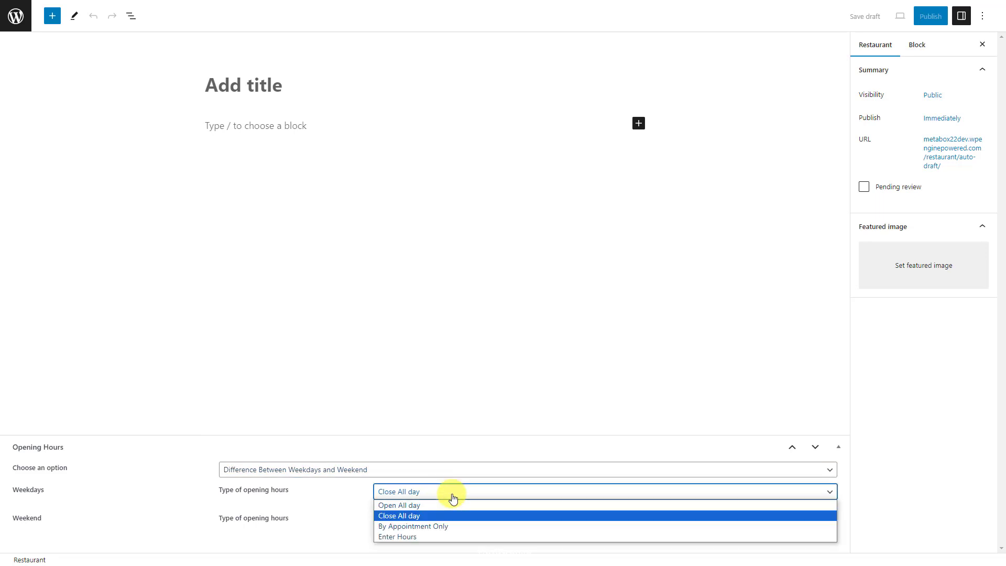
{"action": "left_click", "coordinate": [452, 524]}
{"action": "left_click", "coordinate": [462, 502]}
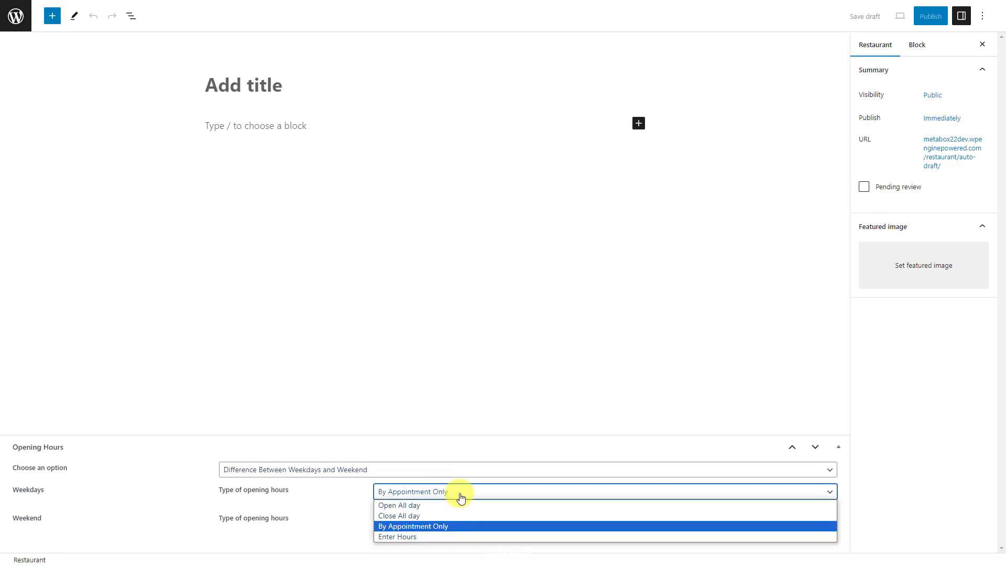
{"action": "left_click", "coordinate": [435, 534]}
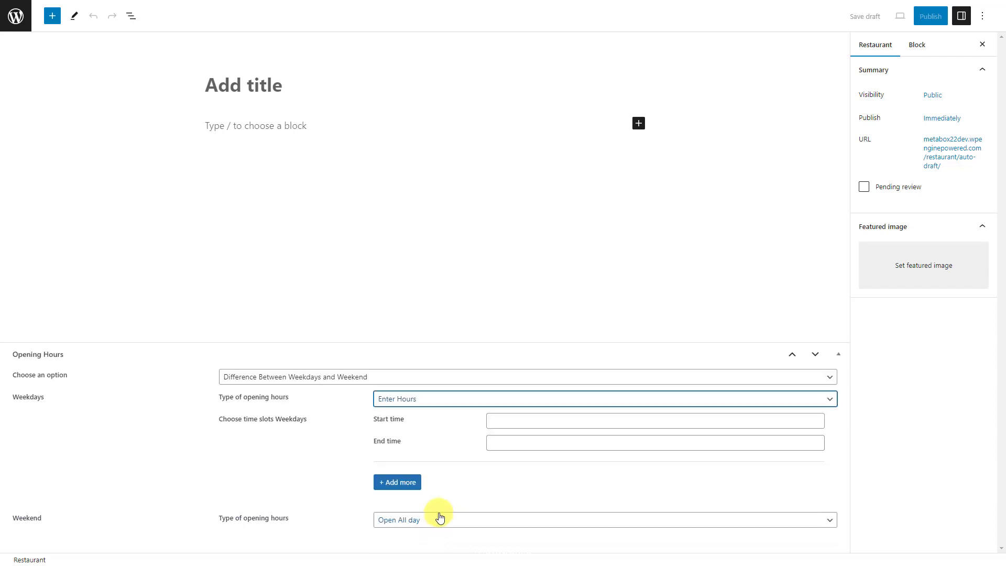
Step: Give both weekdays and weekend a second time slot, using the Enter Hours type for the weekend
{"action": "left_click", "coordinate": [419, 482]}
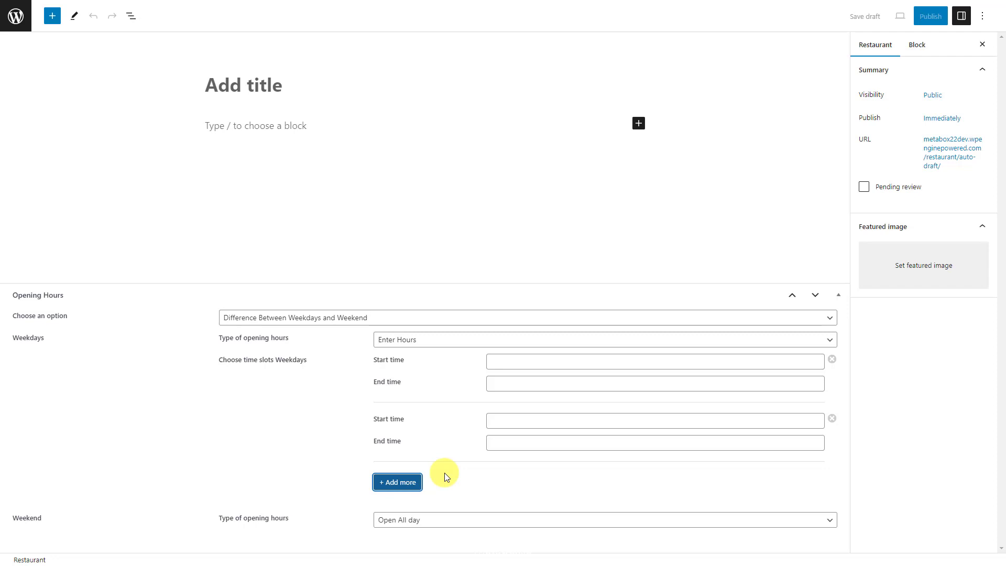
{"action": "left_click", "coordinate": [440, 520]}
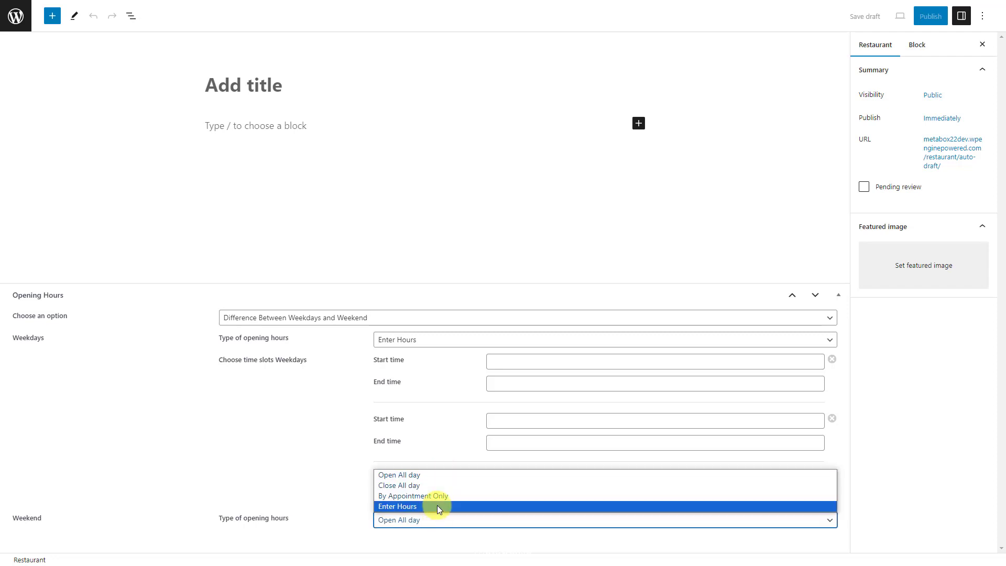
{"action": "left_click", "coordinate": [437, 505]}
{"action": "left_click", "coordinate": [414, 512]}
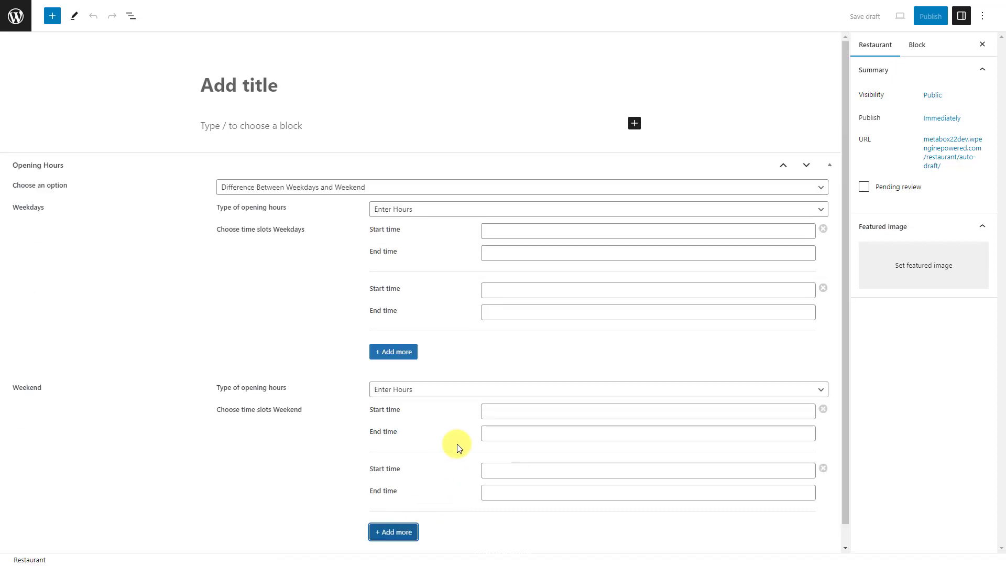
Step: Switch the opening hours option to Custom and set Monday's type to Enter Hours after trying Close All day and By Appointment Only
{"action": "left_click", "coordinate": [371, 190]}
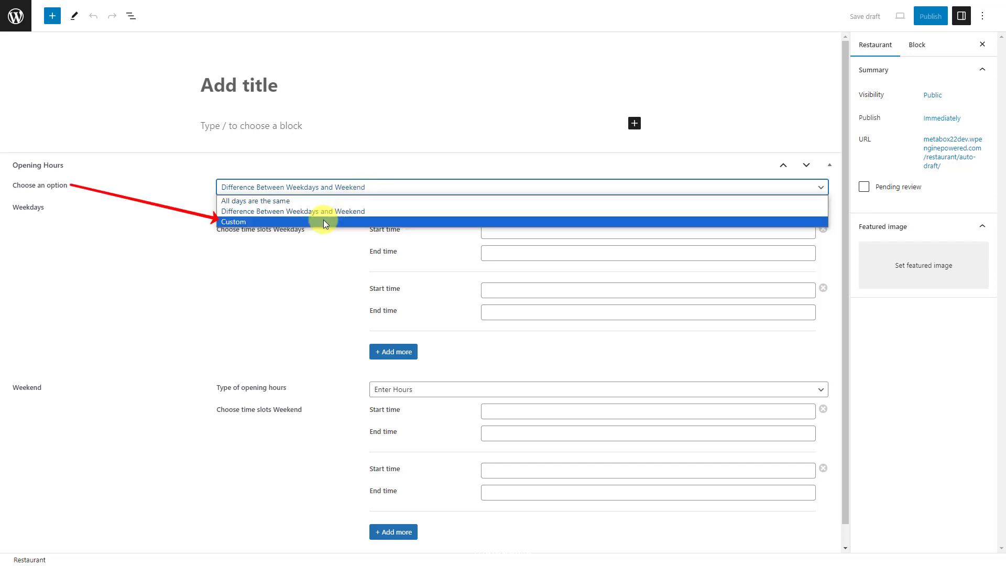
{"action": "left_click", "coordinate": [323, 221]}
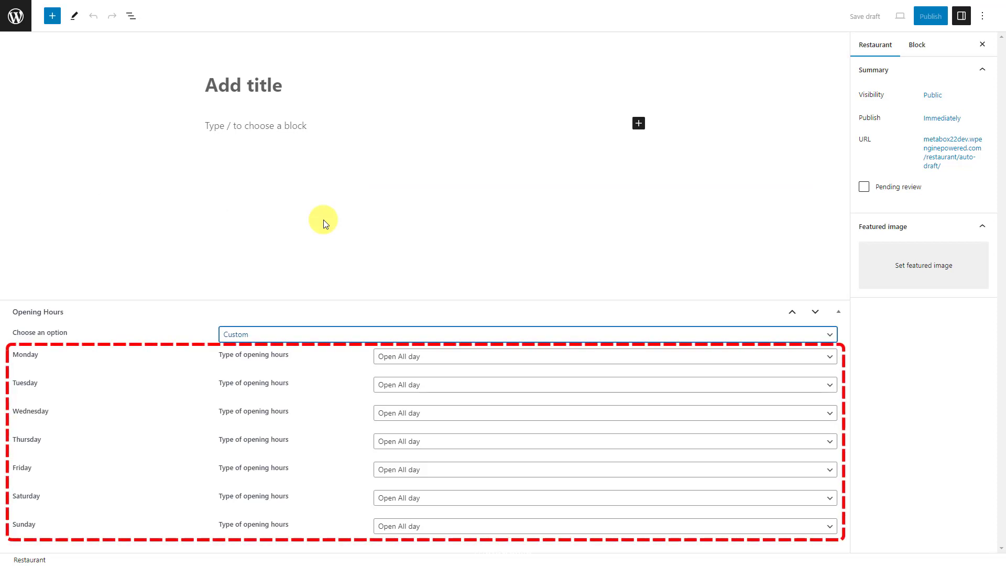
{"action": "left_click", "coordinate": [430, 358]}
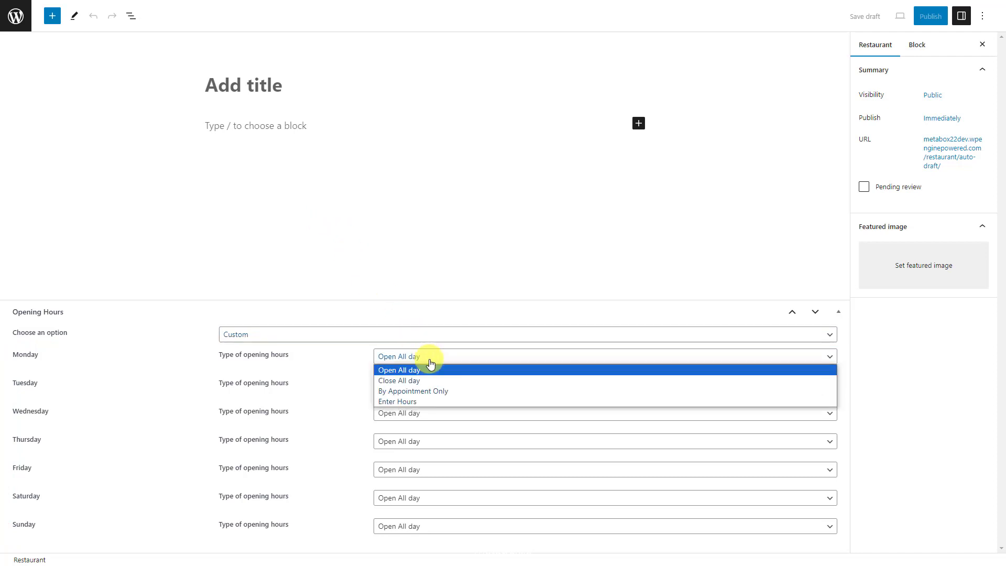
{"action": "left_click", "coordinate": [429, 380]}
{"action": "left_click", "coordinate": [435, 360]}
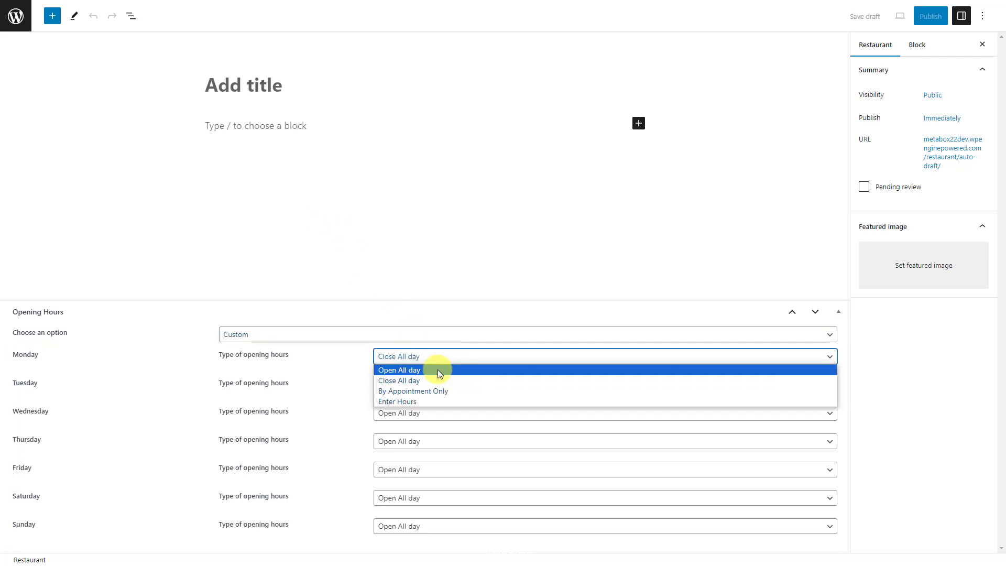
{"action": "left_click", "coordinate": [443, 391]}
{"action": "left_click", "coordinate": [448, 359]}
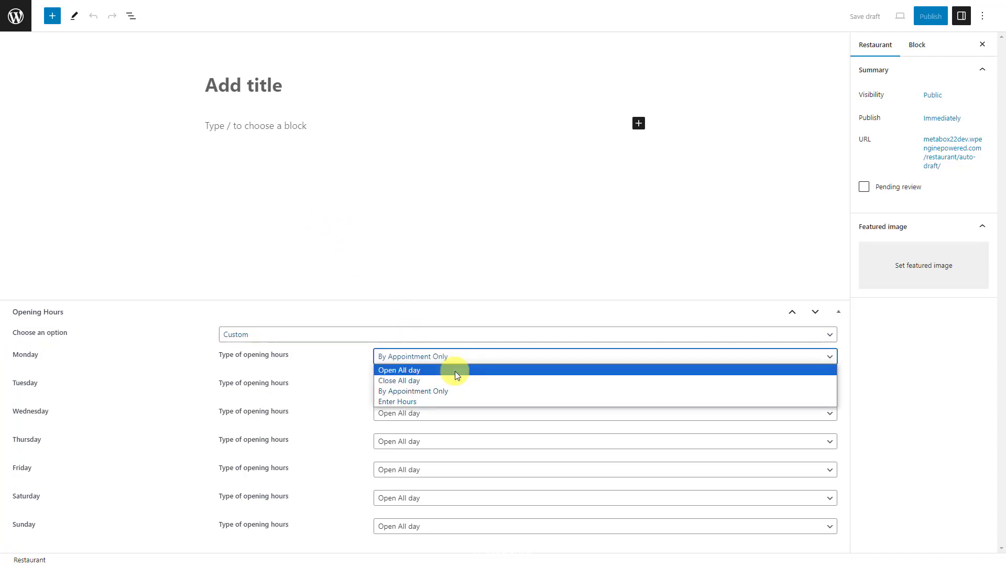
{"action": "left_click", "coordinate": [443, 399]}
Step: Add a second time slot for Monday and remove it again
{"action": "left_click", "coordinate": [411, 350]}
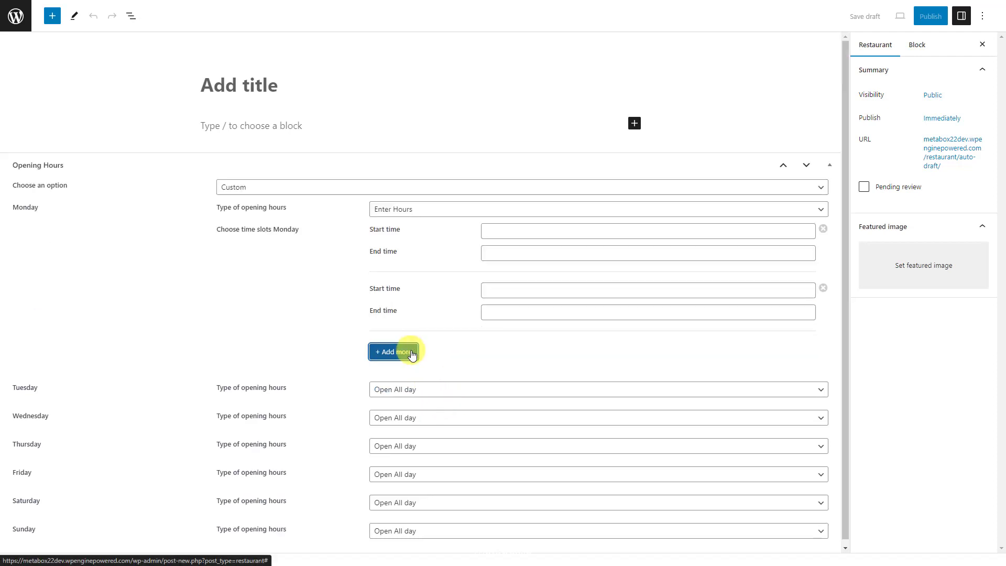
{"action": "left_click", "coordinate": [821, 290]}
Step: Set Tuesday's type of opening hours to Enter Hours
{"action": "left_click", "coordinate": [511, 385]}
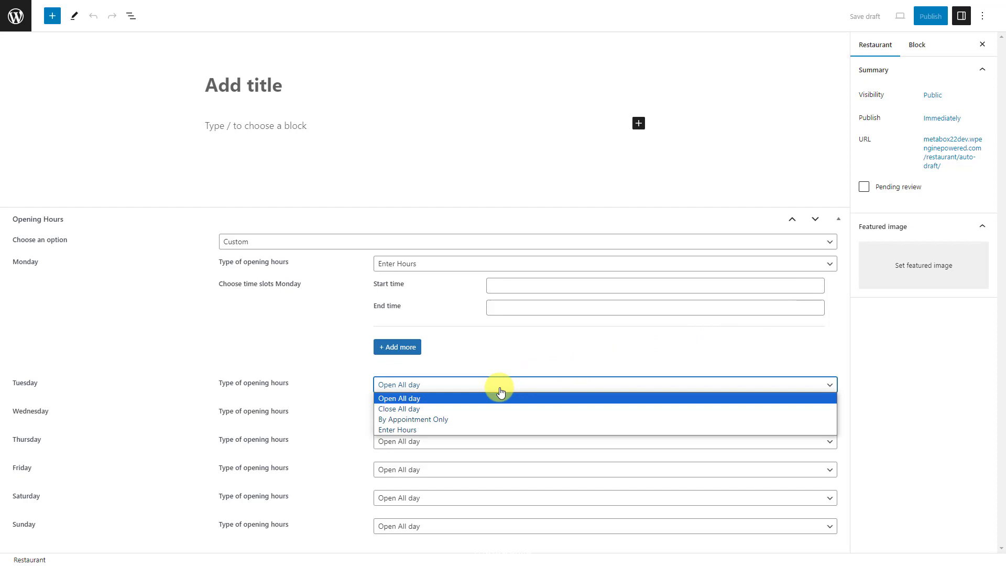
{"action": "left_click", "coordinate": [453, 429]}
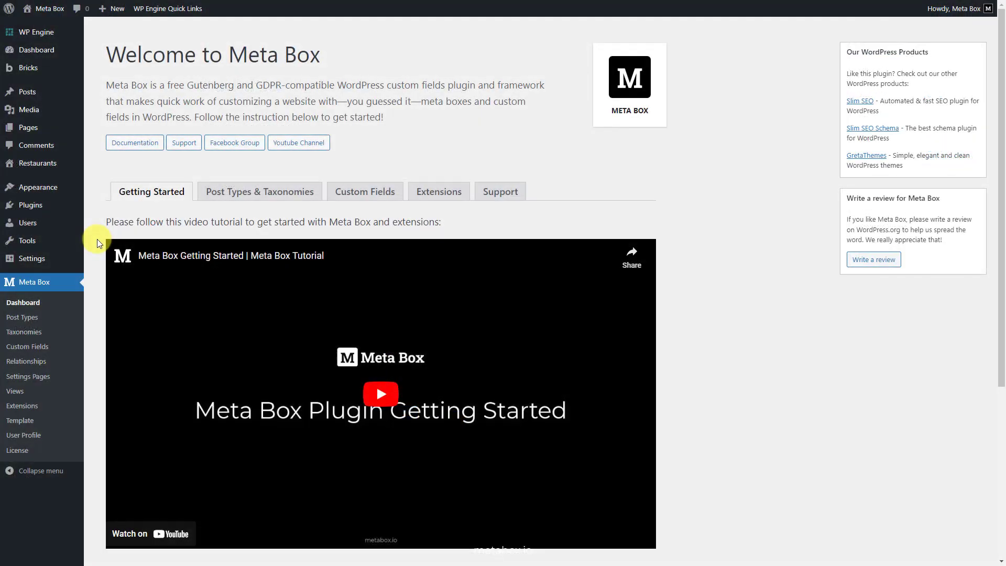
Step: Create a new Meta Box custom field group titled Opening Hours
{"action": "left_click", "coordinate": [50, 349]}
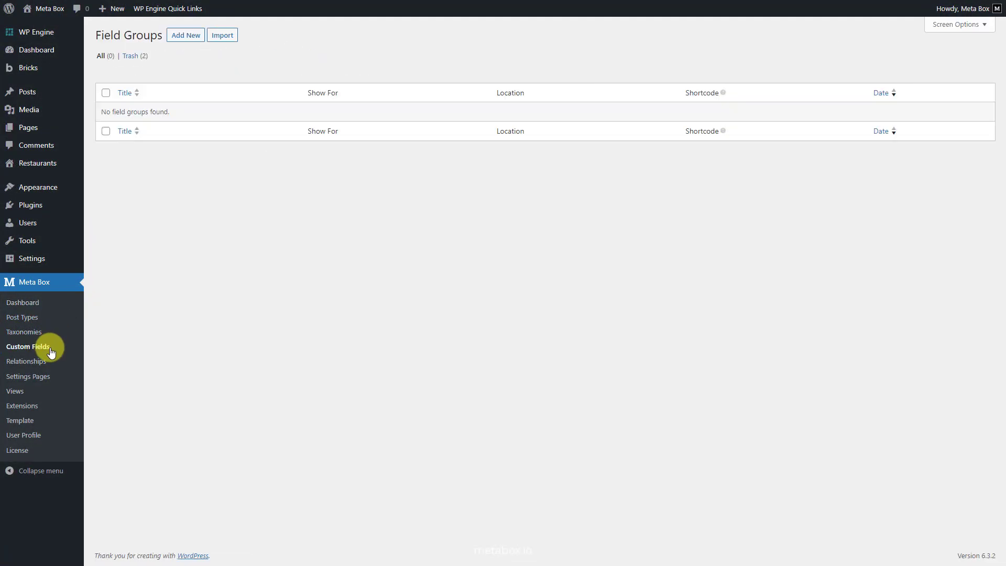
{"action": "left_click", "coordinate": [194, 36]}
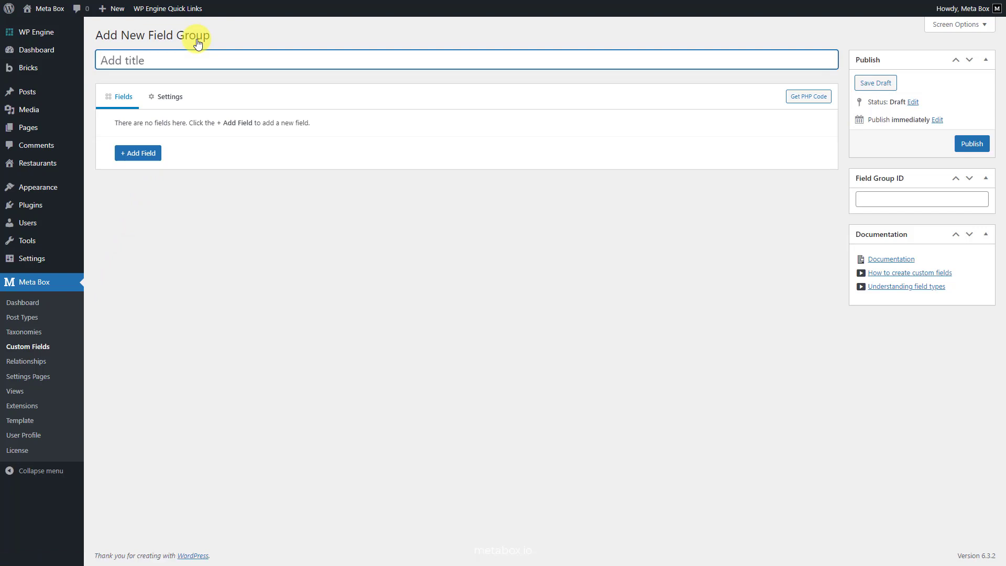
{"action": "type", "text": "Opening Hours"}
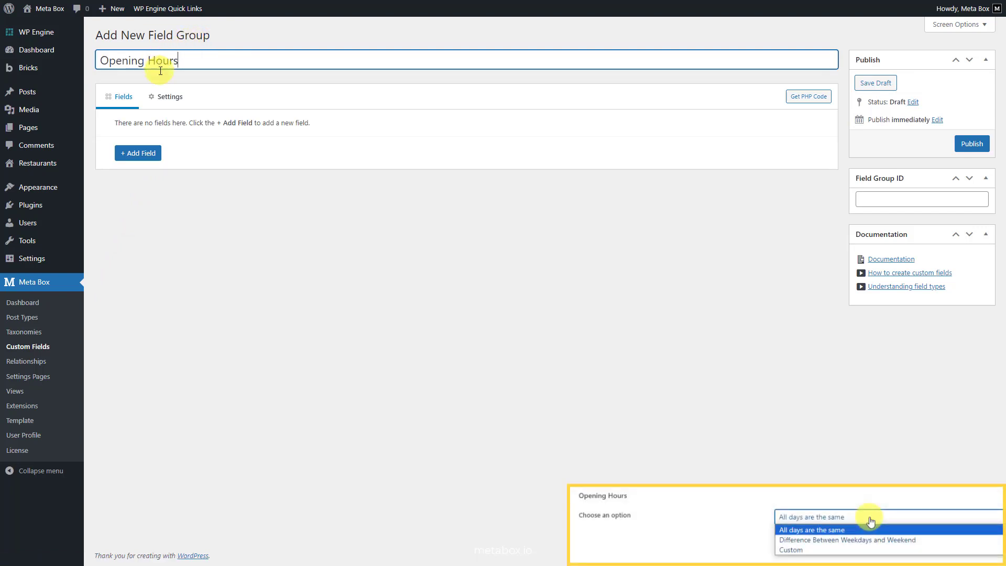
Step: Add a Select field to the field group and label it Choose an option
{"action": "left_click", "coordinate": [162, 152]}
{"action": "type", "text": "se"}
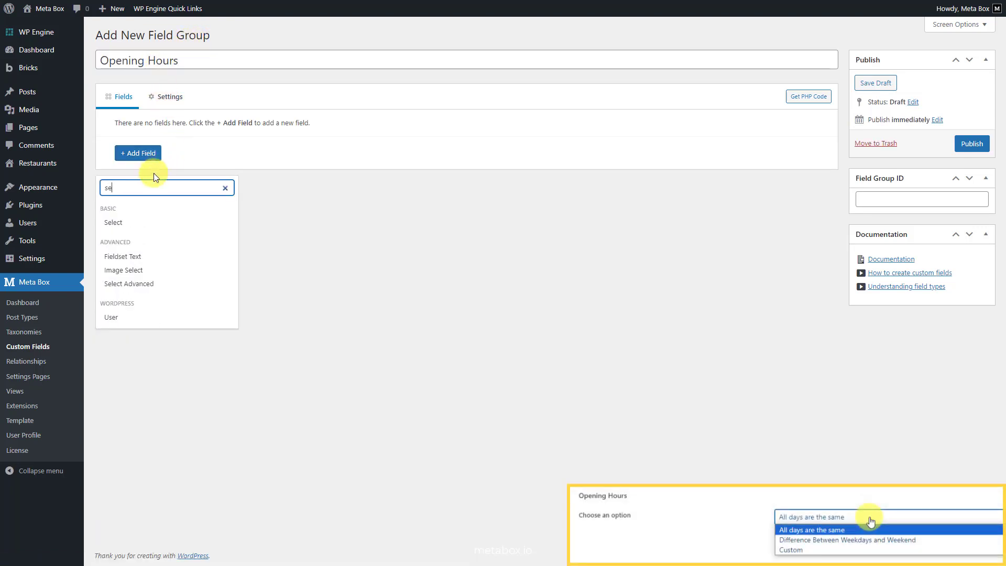
{"action": "left_click", "coordinate": [146, 224]}
{"action": "left_click", "coordinate": [231, 150]}
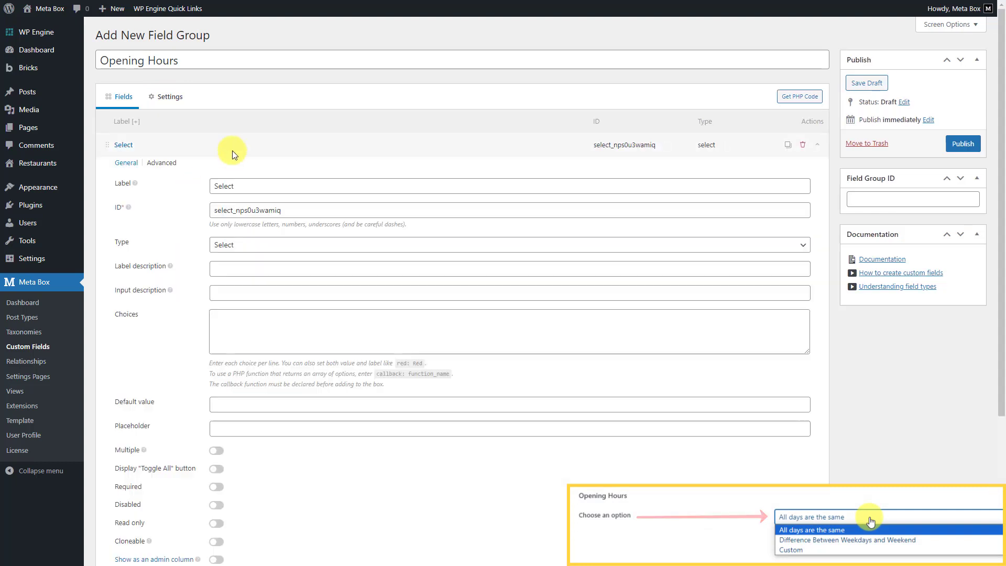
{"action": "double_click", "coordinate": [208, 194]}
{"action": "type", "text": "Choose an option"}
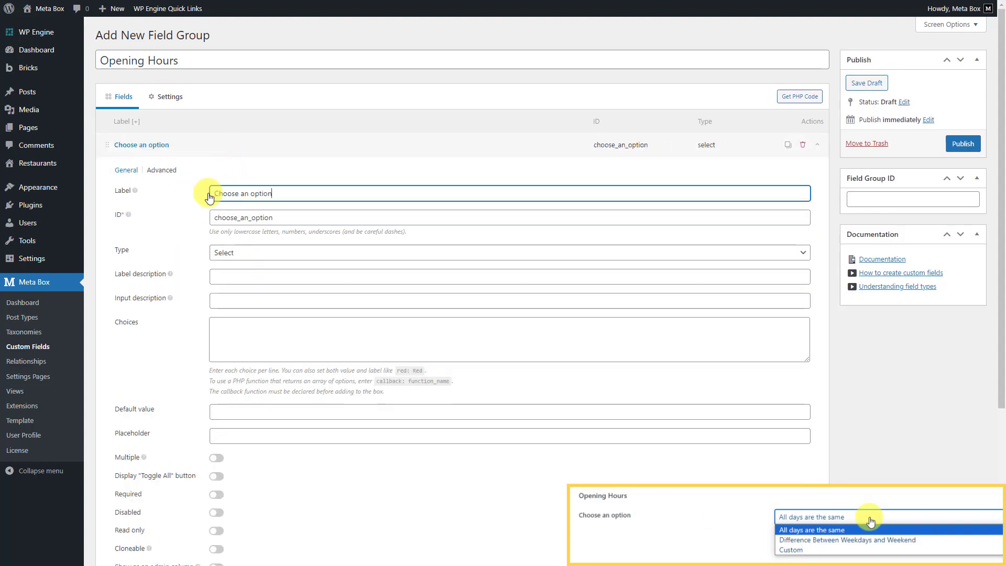
Step: Enter the field's choices all_days_are_the_same: All days are the same, difference_between_weekdays_and_weekend: Difference Between Weekdays and Weekend, and custom: Custom
{"action": "left_click", "coordinate": [221, 325]}
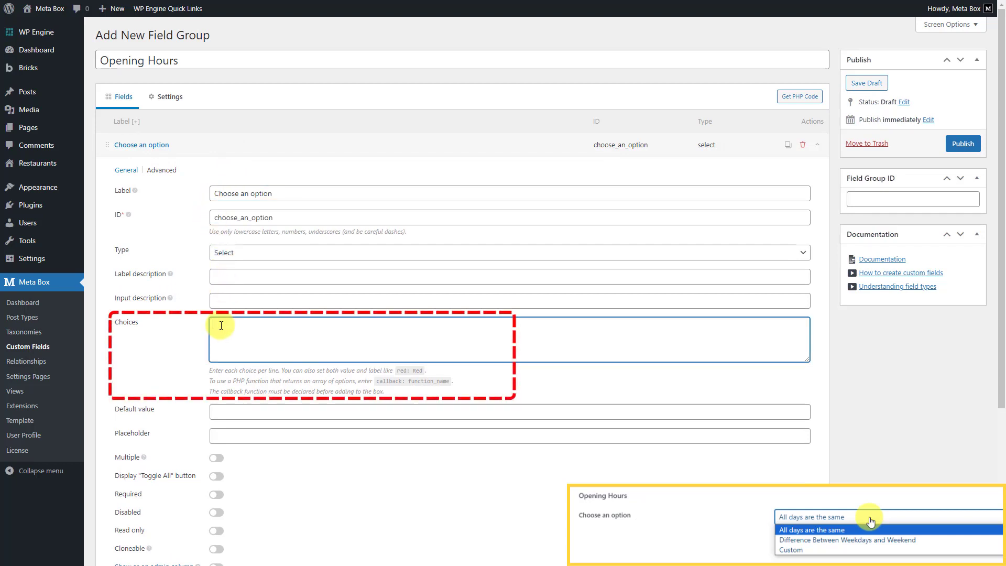
{"action": "type", "text": "all_days_are_the_same: All days are the same difference_between_weekdays_and_weekend: Difference Between Weekdays and Weekend custom: Custom"}
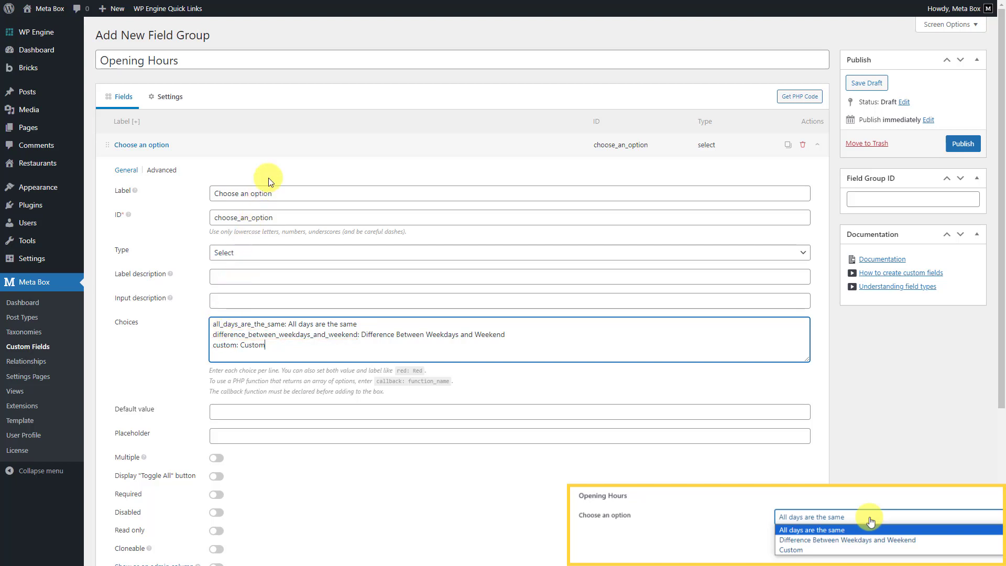
{"action": "left_click", "coordinate": [277, 145]}
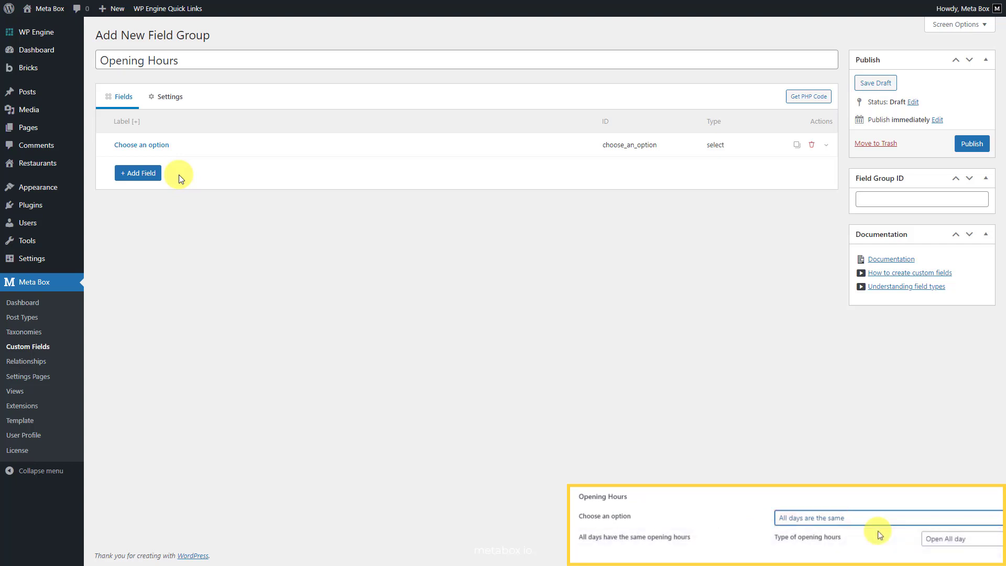
Step: Add a Group field below Choose an option and label it All days have the same opening hours
{"action": "left_click", "coordinate": [156, 176]}
{"action": "type", "text": "gr"}
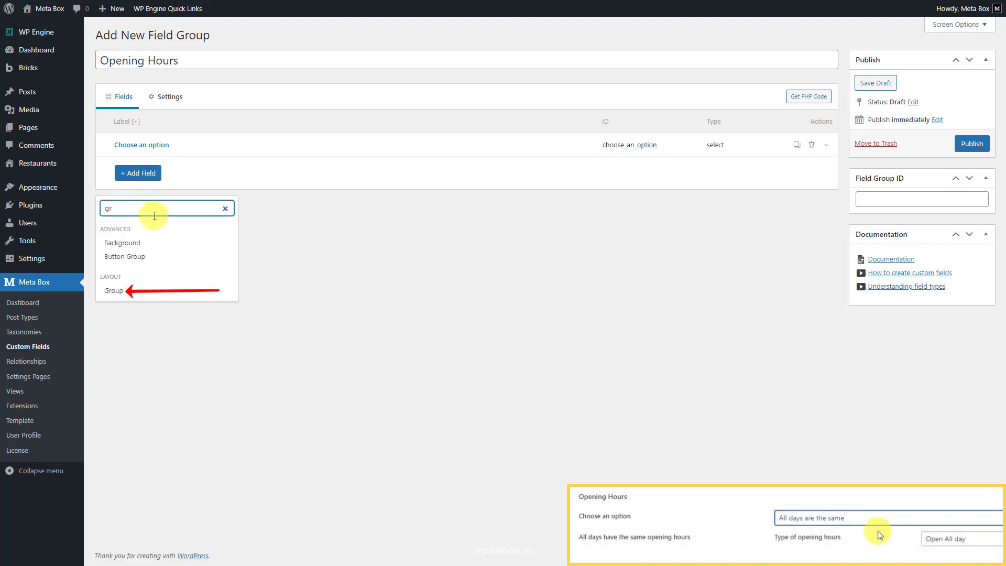
{"action": "left_click", "coordinate": [136, 290]}
{"action": "left_click", "coordinate": [272, 176]}
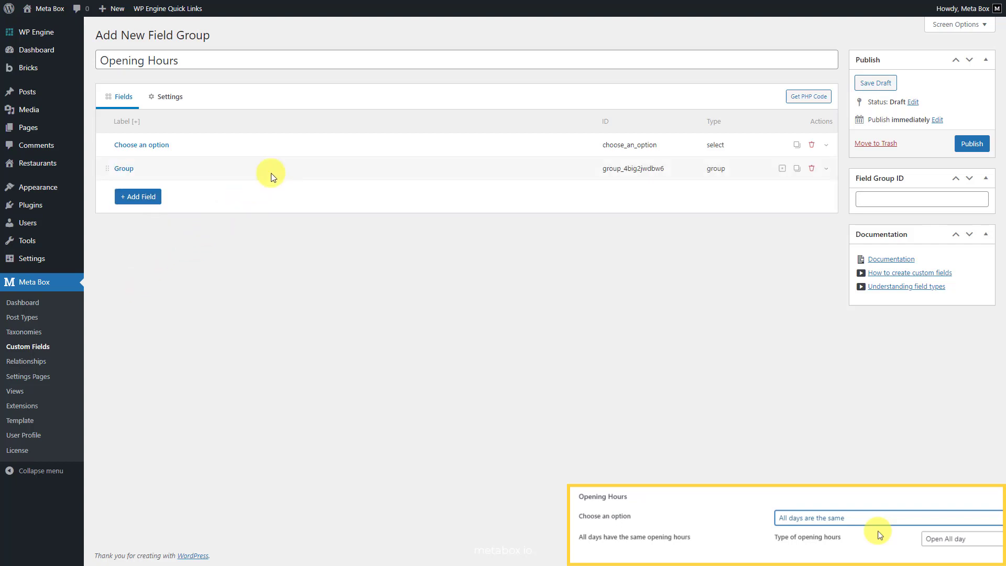
{"action": "left_click_drag", "start_coordinate": [252, 218], "coordinate": [199, 214]}
{"action": "type", "text": "All days have the same opening hours"}
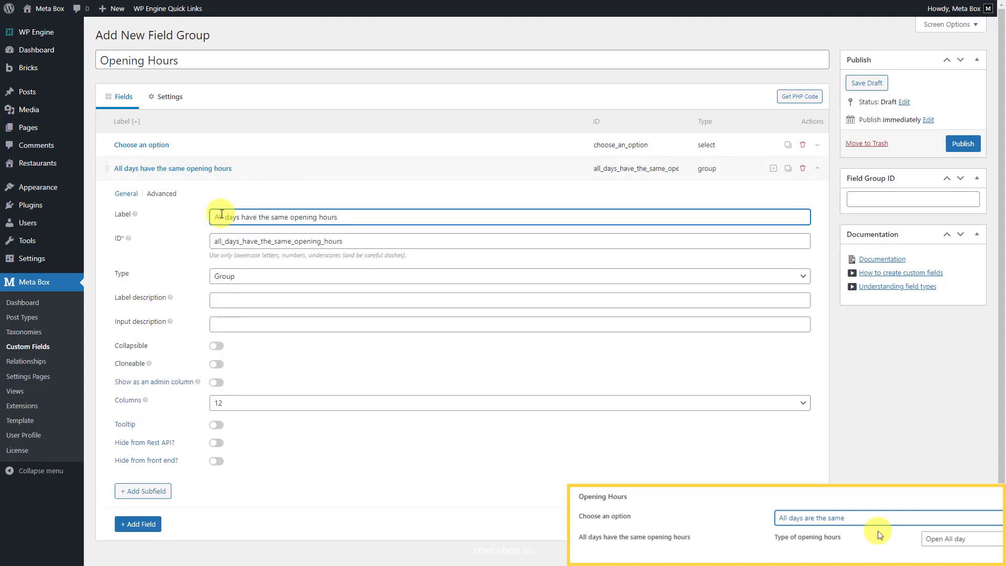
Step: Add a conditional logic rule making the group visible when choose_an_option = all_days_are_the_same
{"action": "left_click", "coordinate": [171, 195]}
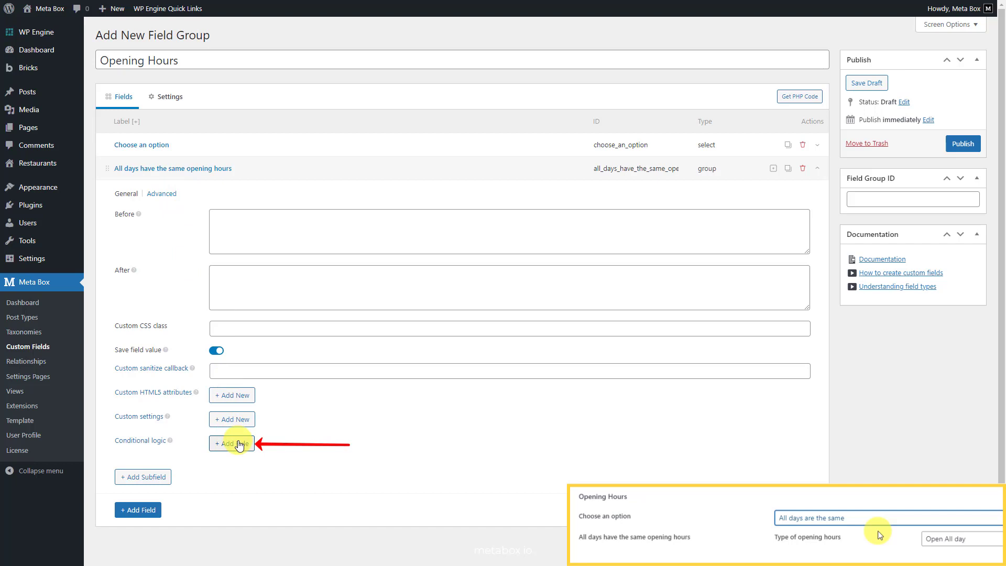
{"action": "left_click", "coordinate": [235, 443]}
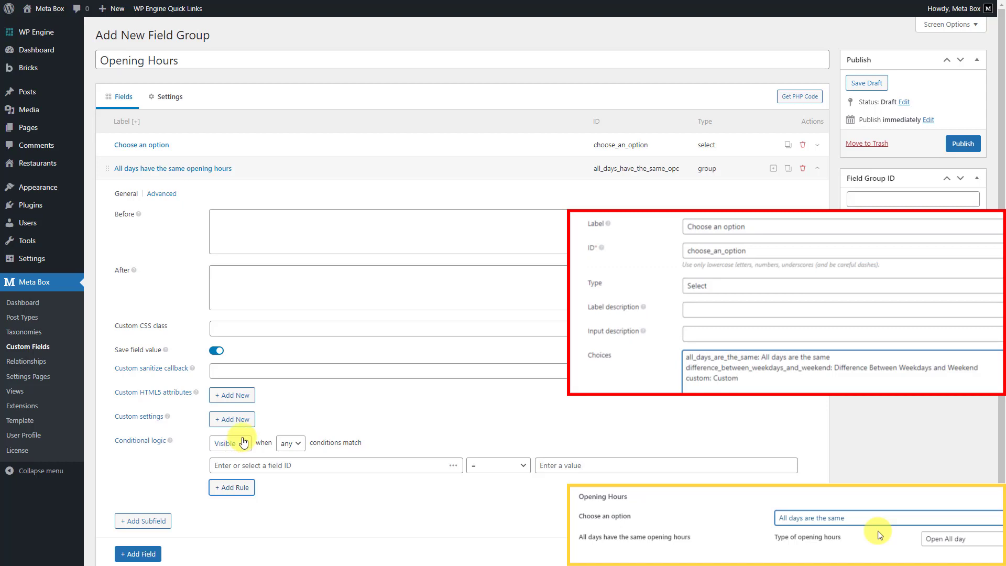
{"action": "left_click", "coordinate": [453, 466]}
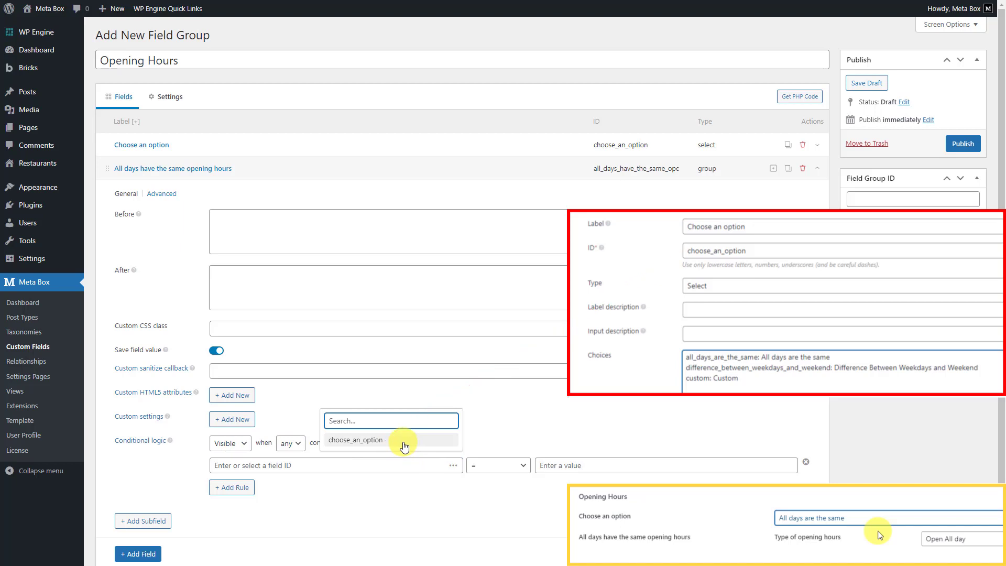
{"action": "left_click", "coordinate": [403, 443]}
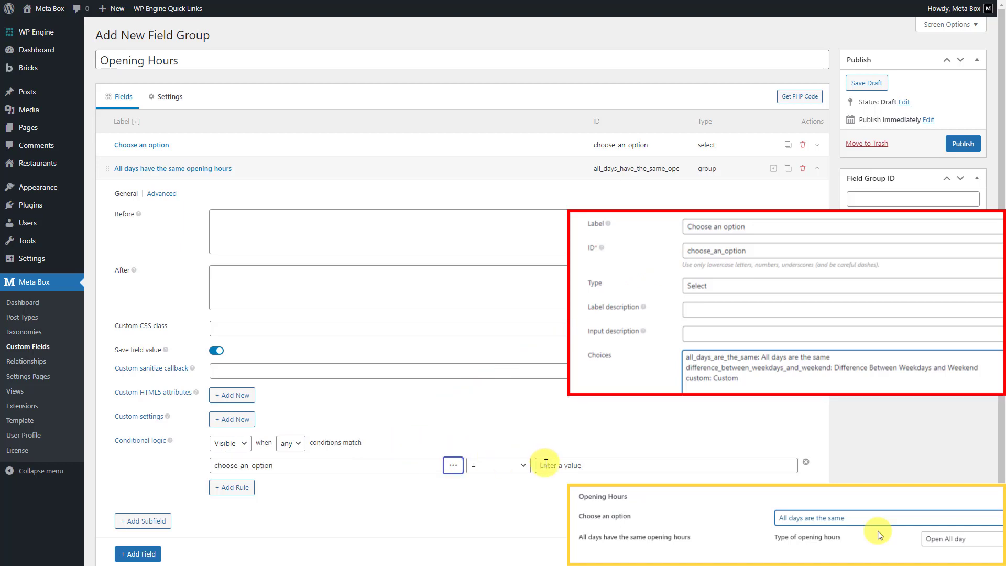
{"action": "left_click", "coordinate": [548, 465]}
{"action": "type", "text": "all_days_are_the_same"}
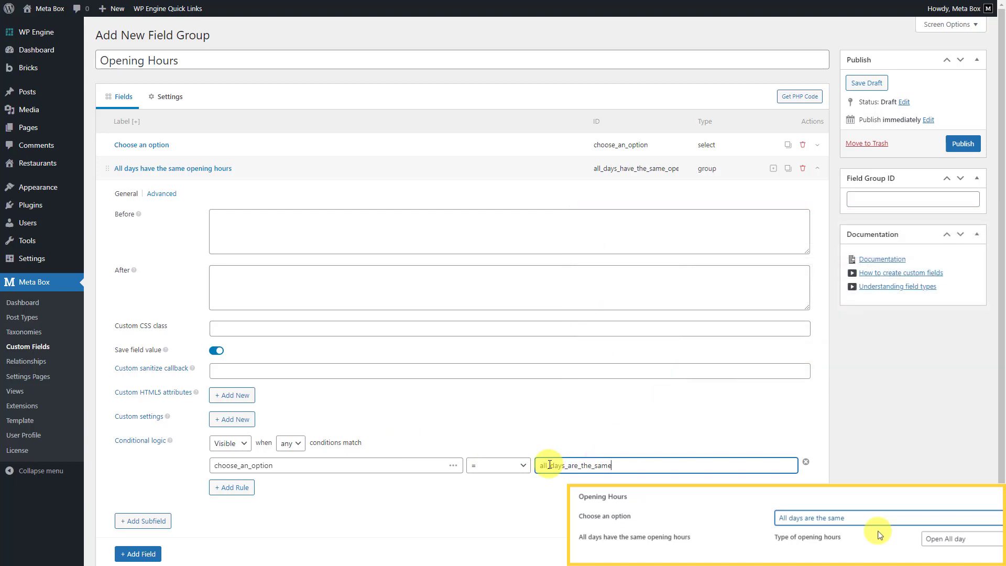
Step: Add a Select subfield to the All days have the same opening hours group and label it Type of opening hours
{"action": "left_click", "coordinate": [128, 194]}
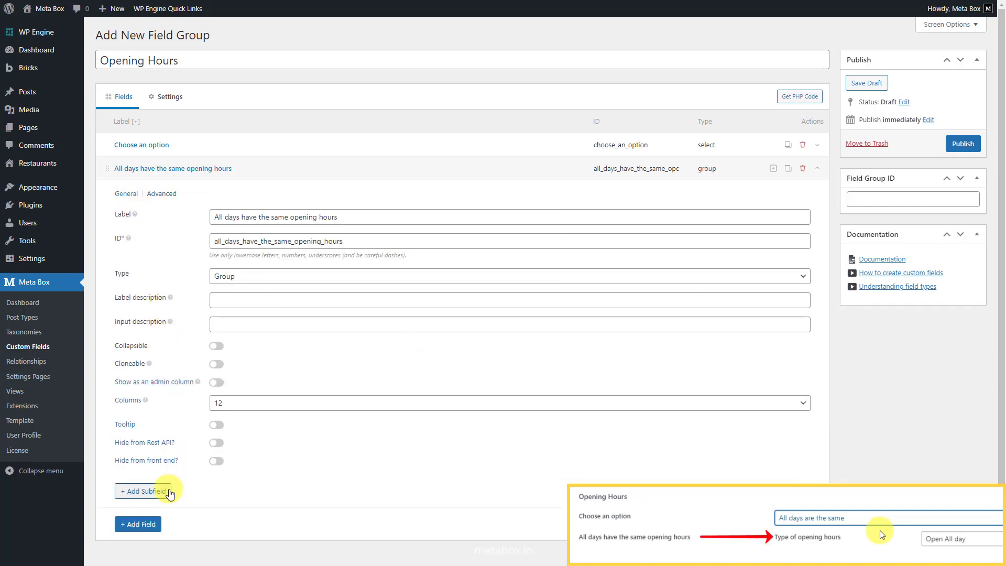
{"action": "left_click", "coordinate": [169, 492]}
{"action": "type", "text": "se"}
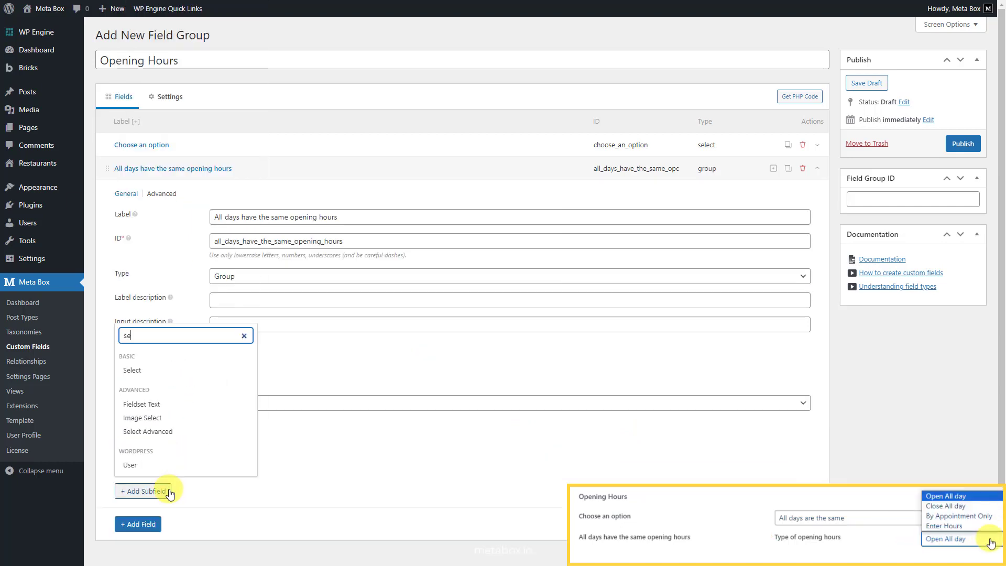
{"action": "left_click", "coordinate": [170, 373]}
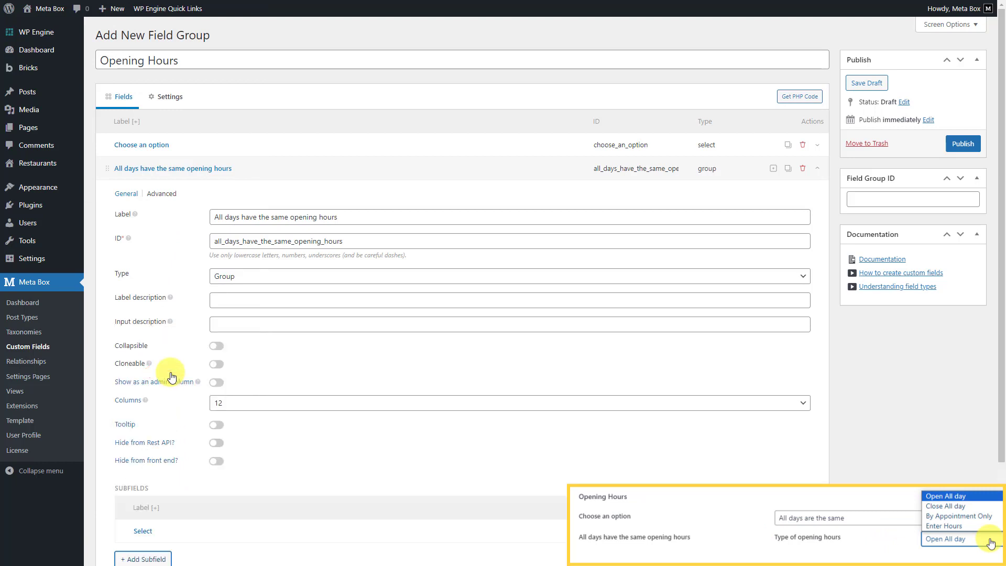
{"action": "scroll", "coordinate": [269, 462], "scroll_direction": "down", "scroll_amount": 3}
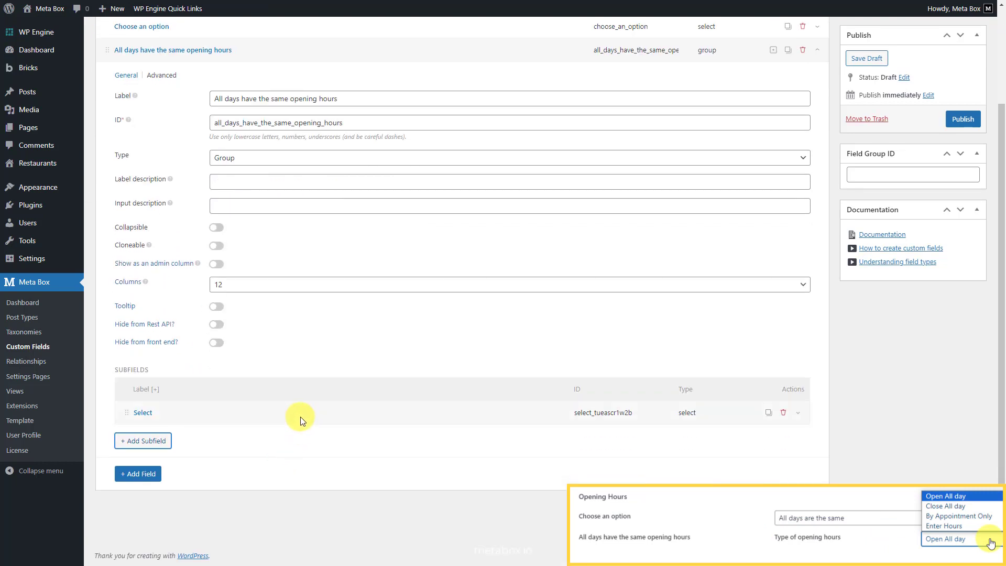
{"action": "left_click", "coordinate": [301, 418]}
{"action": "scroll", "coordinate": [301, 416], "scroll_direction": "down", "scroll_amount": 7}
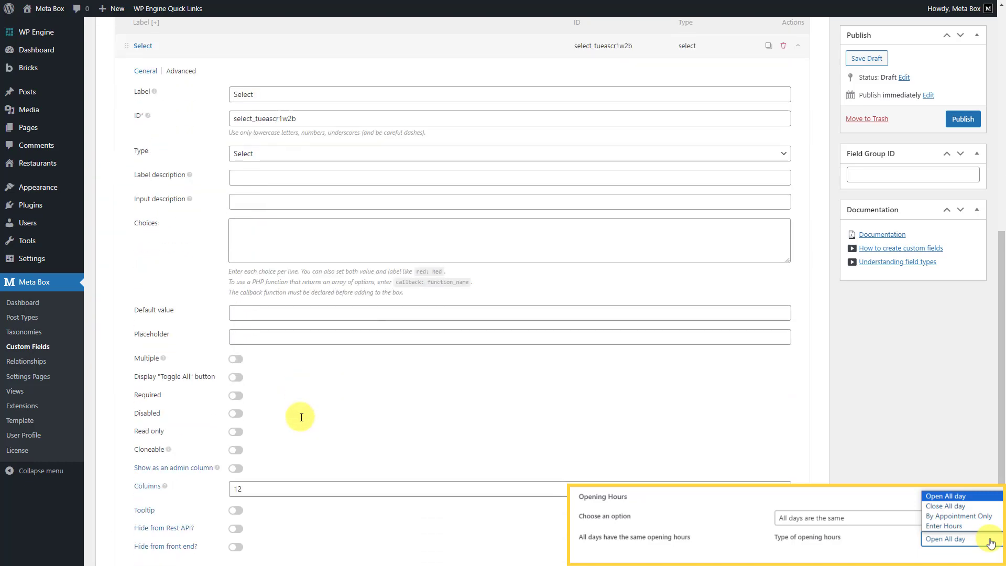
{"action": "double_click", "coordinate": [237, 95]}
{"action": "type", "text": "Type of opening hours"}
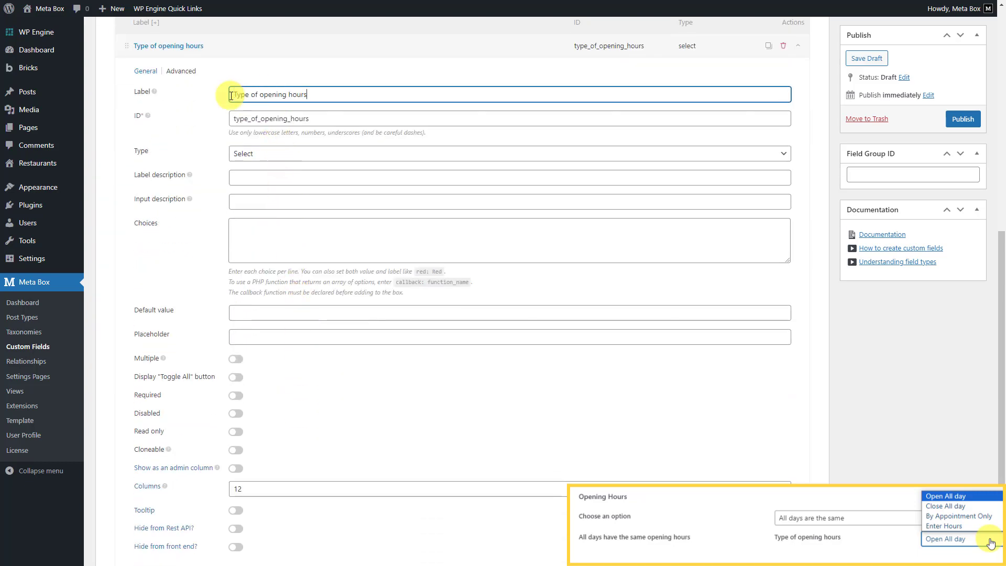
Step: Enter the subfield's choices open_all_day: Open All day, close_all_day: Close All day, by_appointment_only: By Appointment Only, and enter_hours: Enter Hours
{"action": "left_click", "coordinate": [247, 231]}
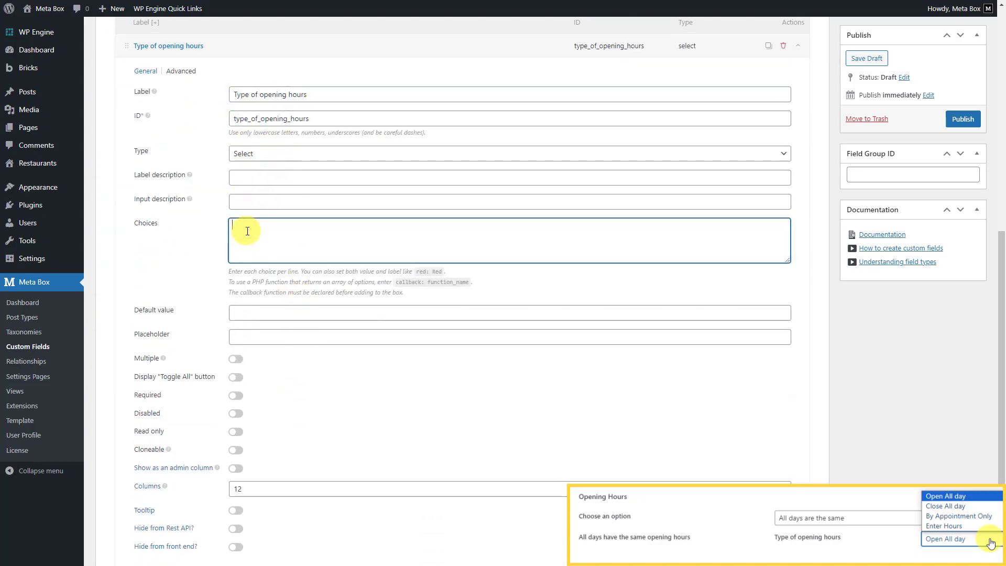
{"action": "type", "text": "open_all_day: Open All day close_all_day: Close All day by_appointment_only: By Appointment Only enter_hours: Enter Hours"}
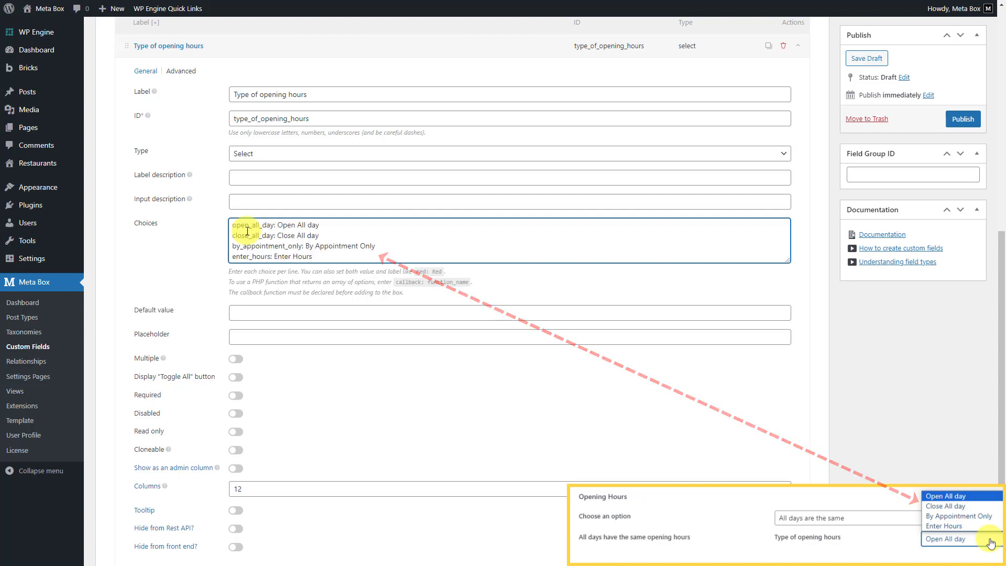
{"action": "left_click", "coordinate": [282, 49]}
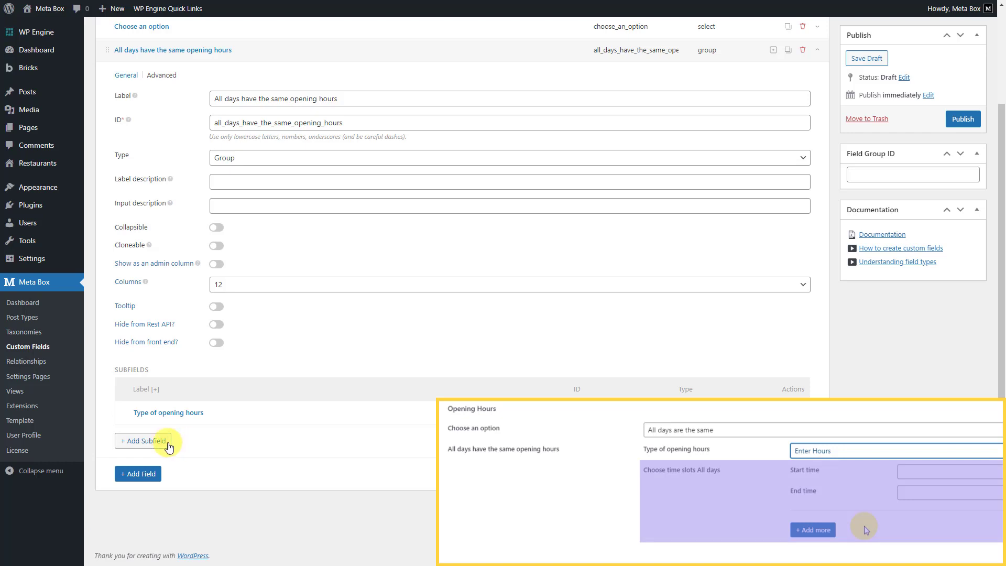
Step: Add a Group subfield below Type of opening hours and label it Choose time slots All days
{"action": "left_click", "coordinate": [169, 443]}
{"action": "type", "text": "gr"}
{"action": "left_click", "coordinate": [157, 407]}
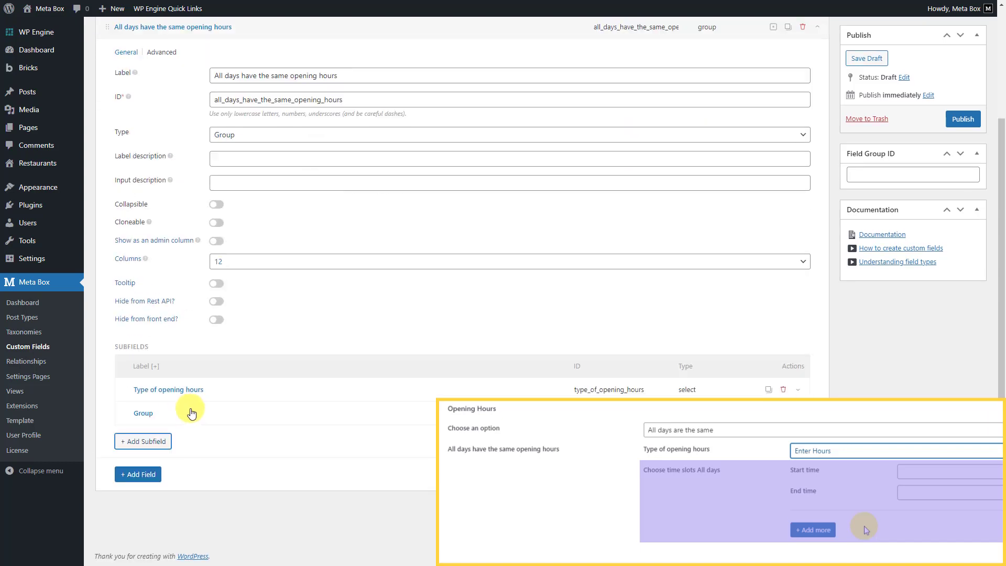
{"action": "left_click", "coordinate": [265, 413]}
{"action": "scroll", "coordinate": [263, 414], "scroll_direction": "down", "scroll_amount": 4}
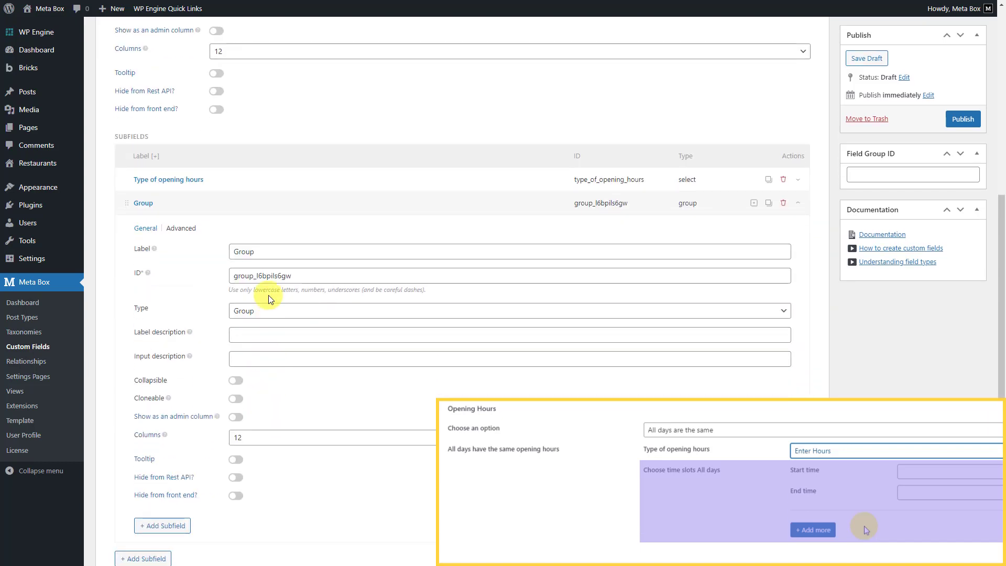
{"action": "double_click", "coordinate": [236, 252]}
{"action": "type", "text": "Choose time slots All days"}
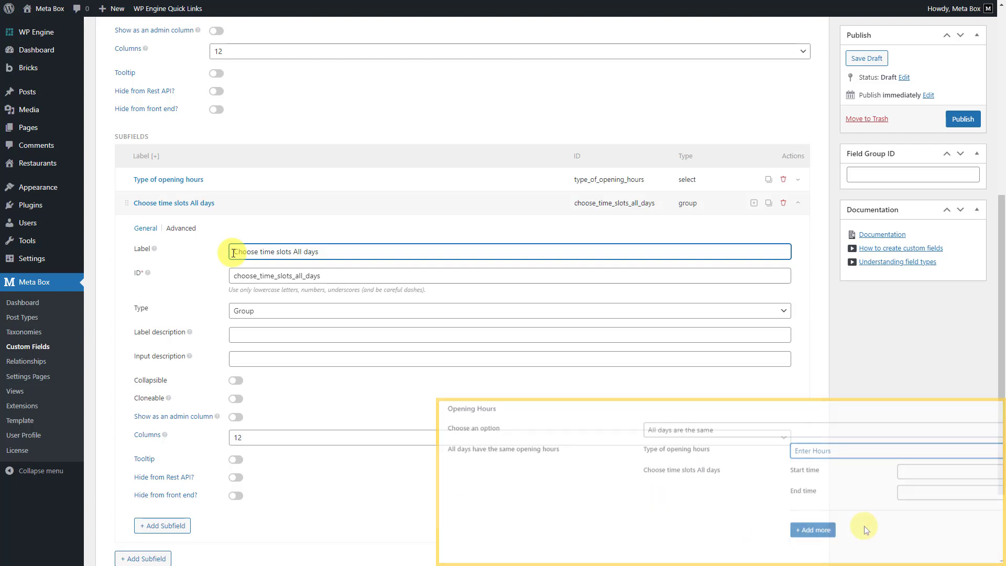
Step: Add a conditional logic rule making the Choose time slots All days group visible when type_of_opening_hours = enter_hours
{"action": "left_click", "coordinate": [194, 231]}
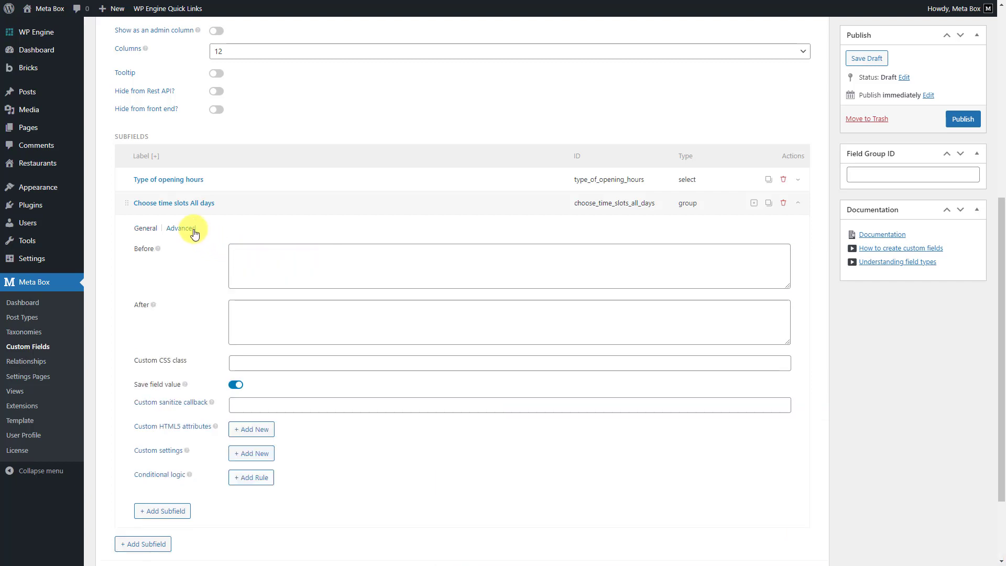
{"action": "left_click", "coordinate": [255, 477]}
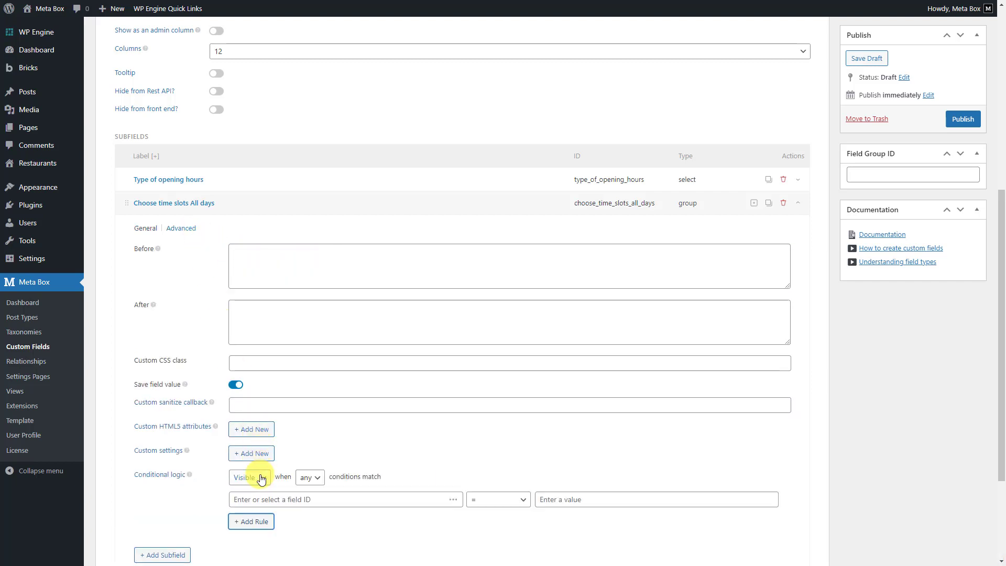
{"action": "left_click", "coordinate": [453, 500]}
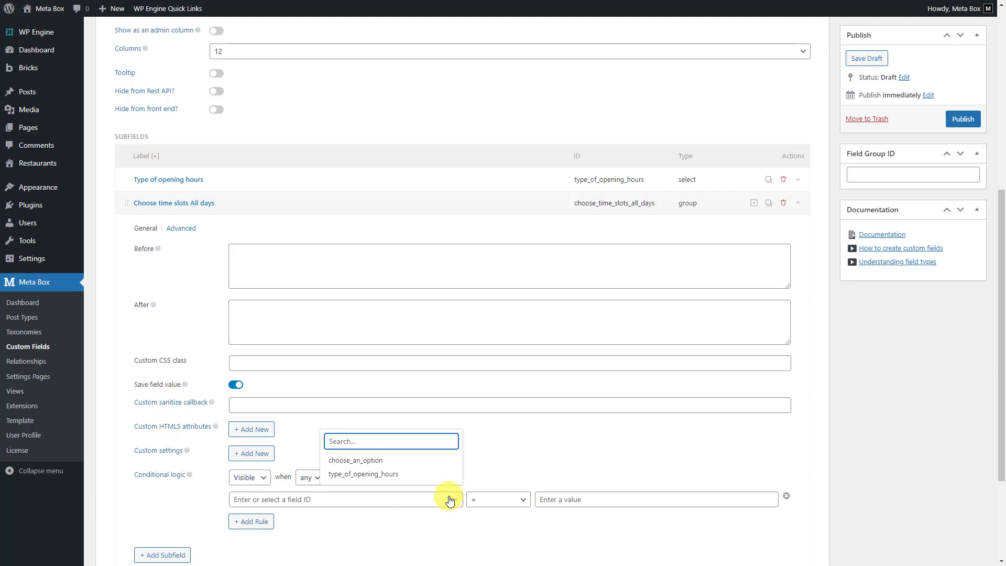
{"action": "left_click", "coordinate": [421, 479]}
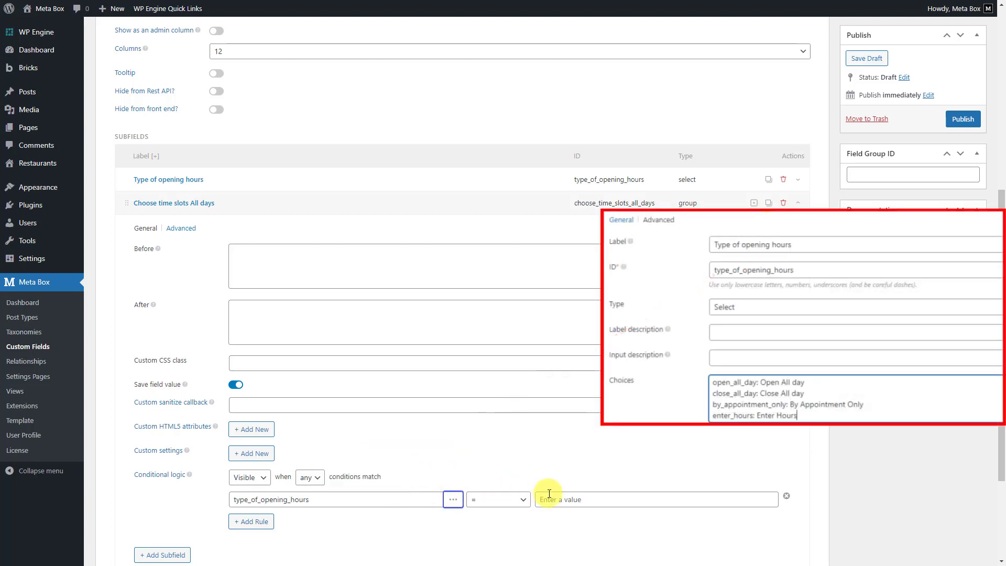
{"action": "left_click", "coordinate": [558, 497]}
{"action": "type", "text": "enter_hours"}
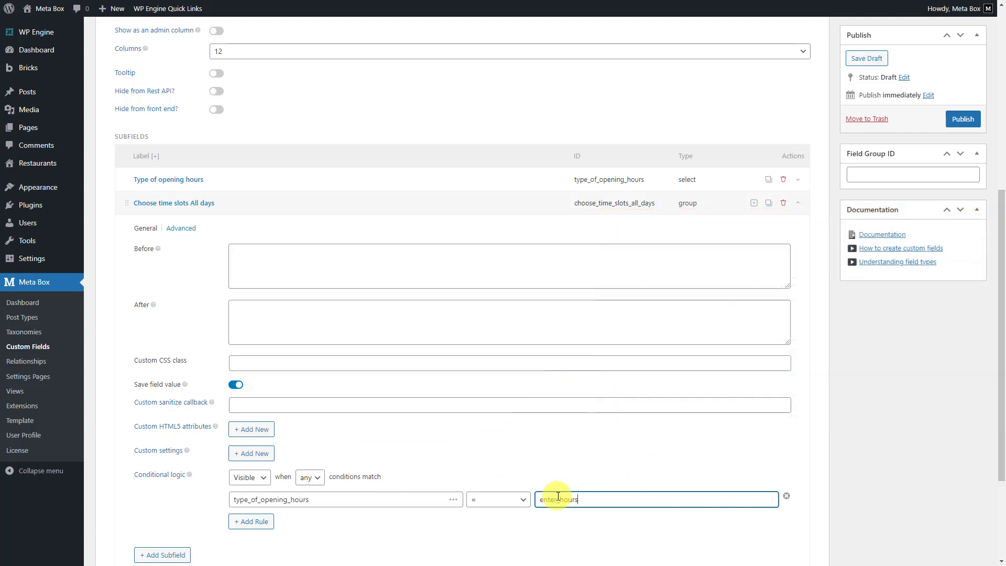
Step: Make the Choose time slots All days group cloneable and add a Time Picker subfield inside it
{"action": "left_click", "coordinate": [150, 228]}
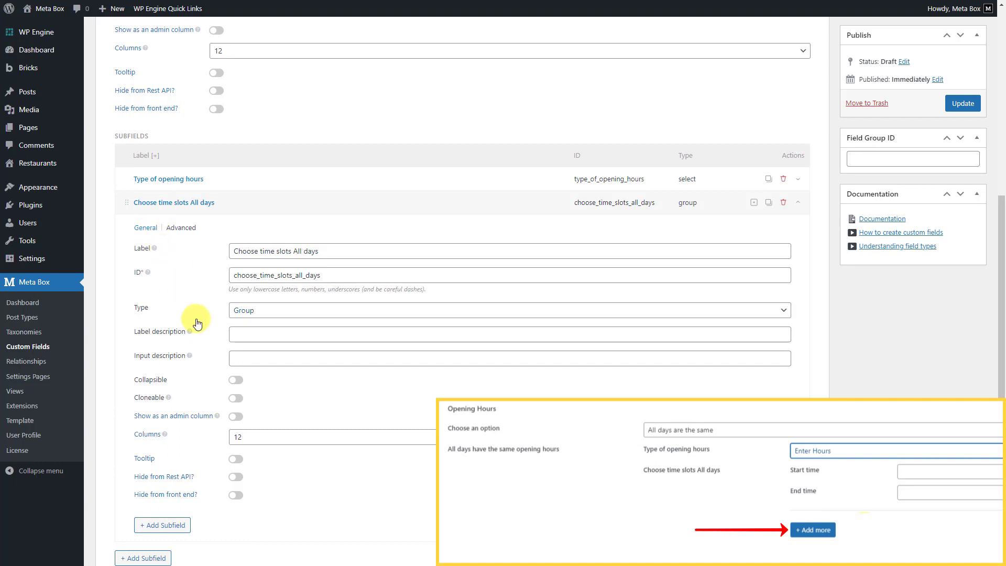
{"action": "left_click", "coordinate": [236, 398]}
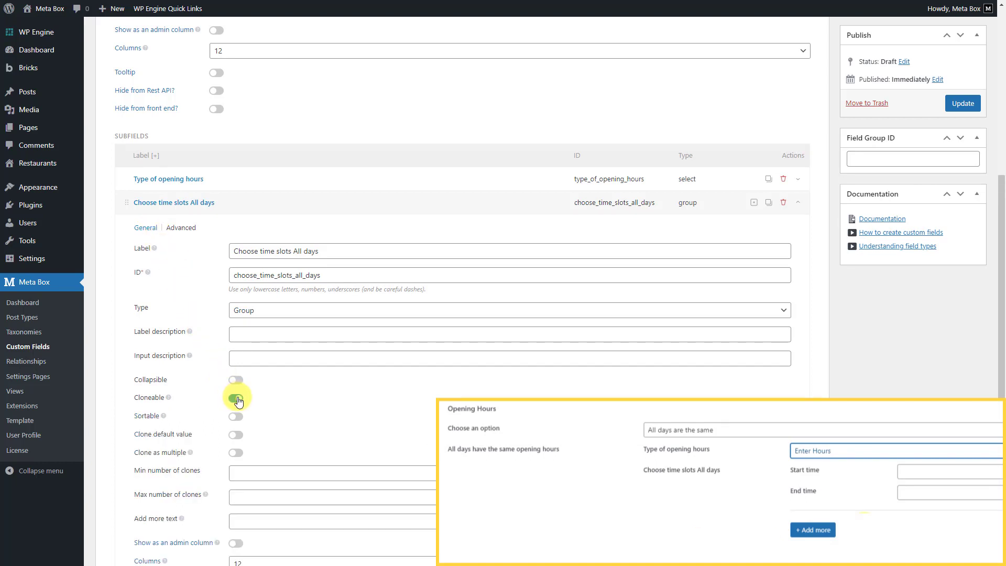
{"action": "scroll", "coordinate": [237, 399], "scroll_direction": "down", "scroll_amount": 4}
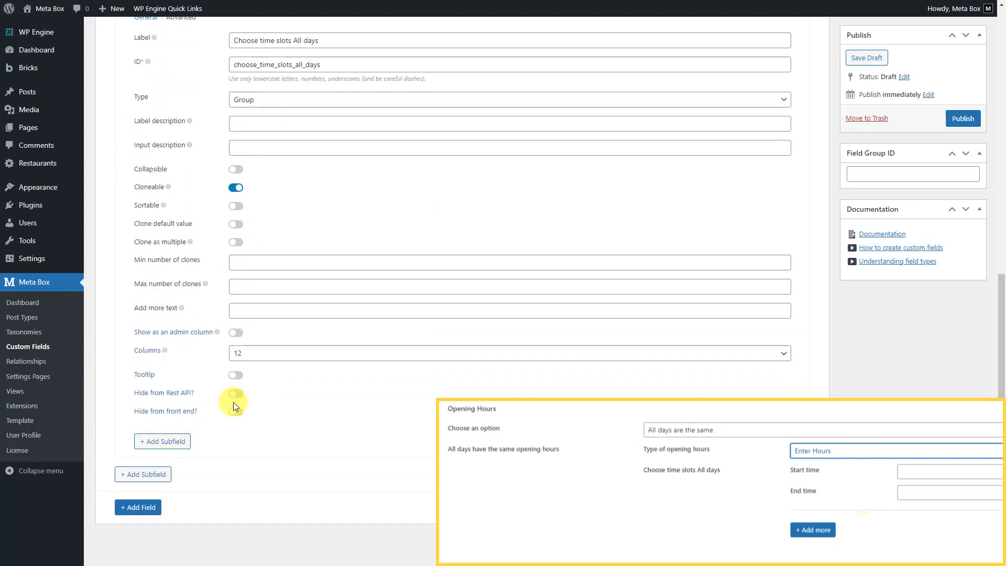
{"action": "left_click", "coordinate": [188, 443]}
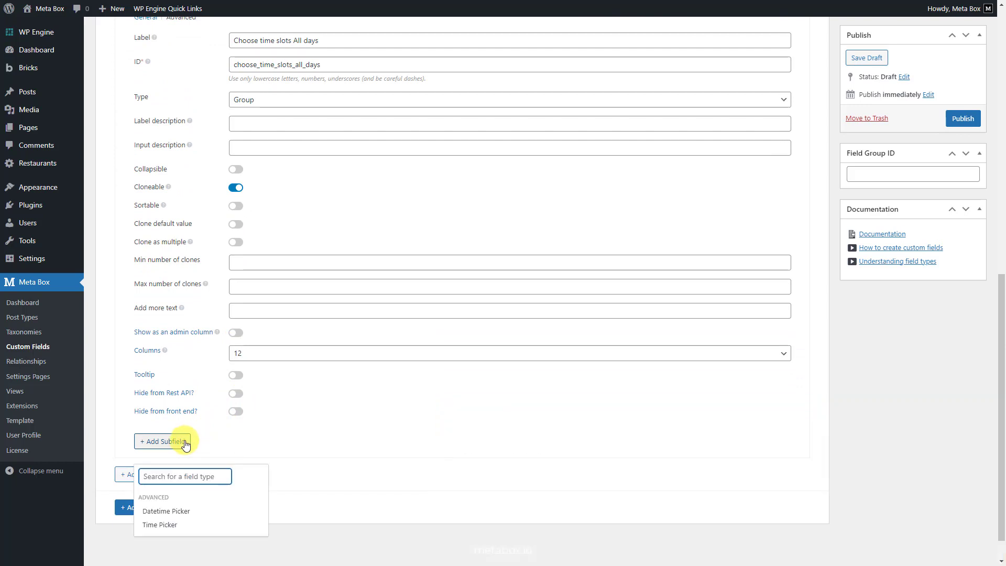
{"action": "type", "text": "ti"}
{"action": "left_click", "coordinate": [168, 524]}
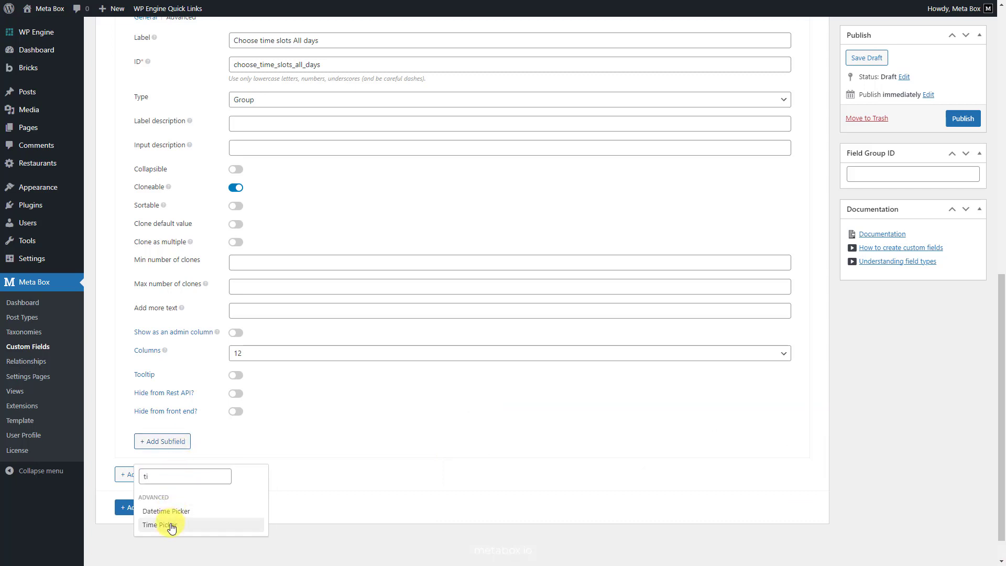
Step: Label the new Time Picker subfield Start time and collapse its settings
{"action": "scroll", "coordinate": [207, 511], "scroll_direction": "down", "scroll_amount": 3}
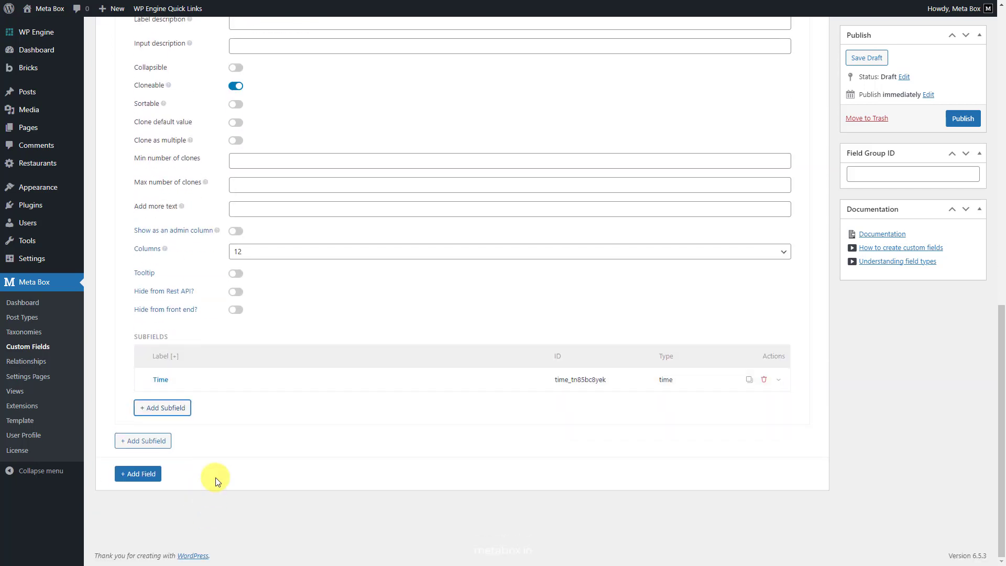
{"action": "left_click", "coordinate": [248, 378]}
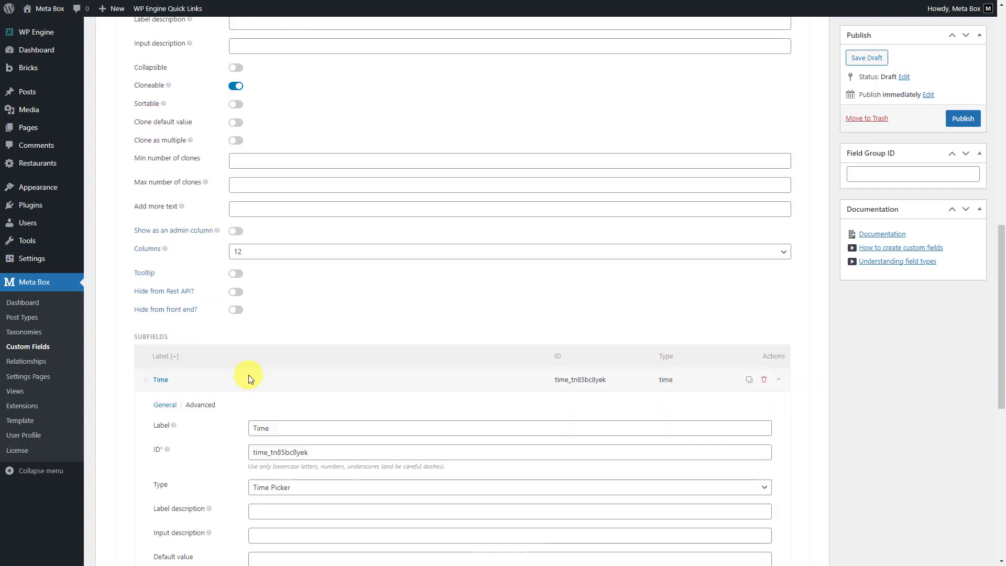
{"action": "double_click", "coordinate": [253, 428]}
{"action": "type", "text": "Start time"}
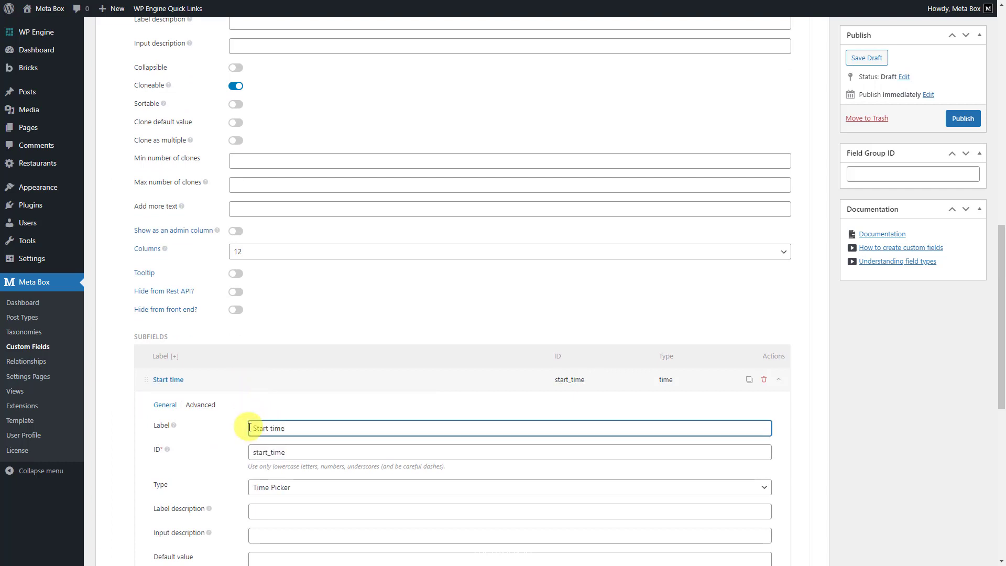
{"action": "left_click", "coordinate": [260, 379]}
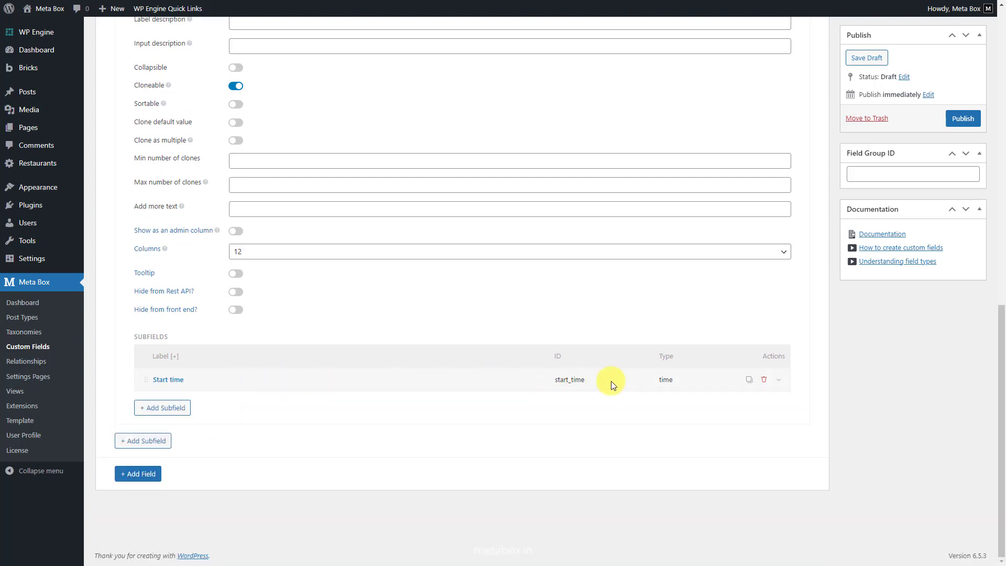
Step: Duplicate the Start time subfield and label the copy End time
{"action": "left_click", "coordinate": [750, 380]}
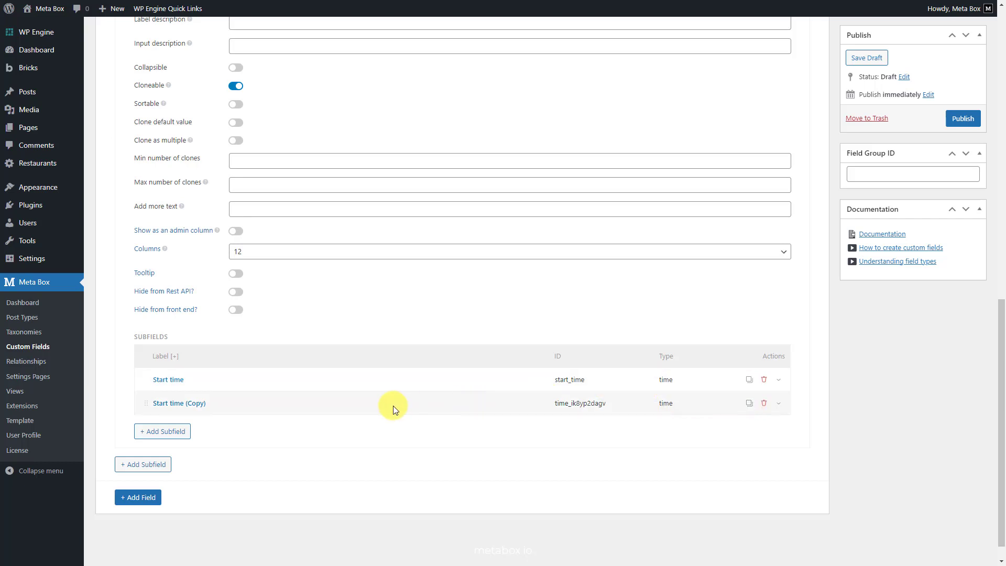
{"action": "left_click", "coordinate": [241, 407]}
{"action": "left_click_drag", "start_coordinate": [312, 452], "coordinate": [253, 452]}
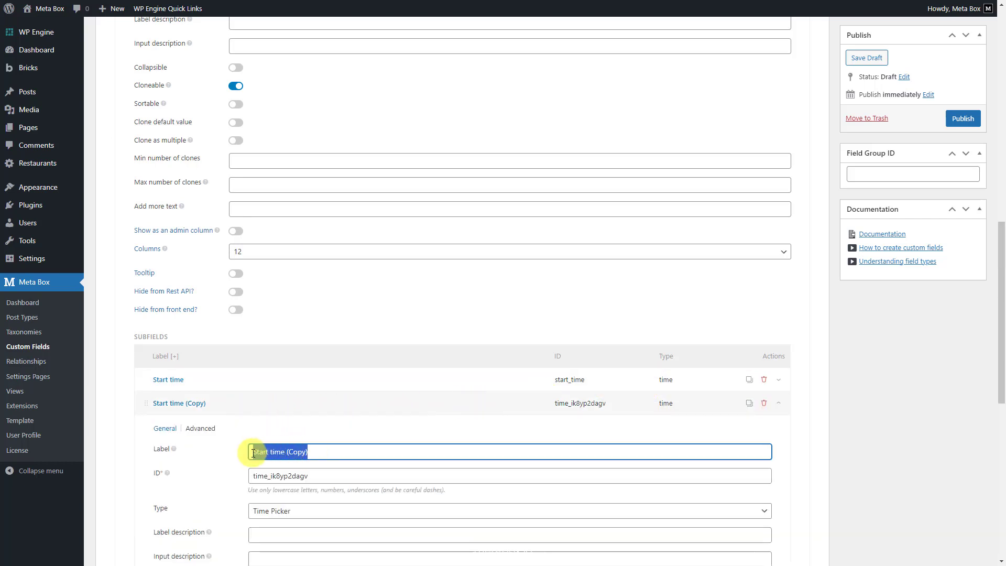
{"action": "type", "text": "End time"}
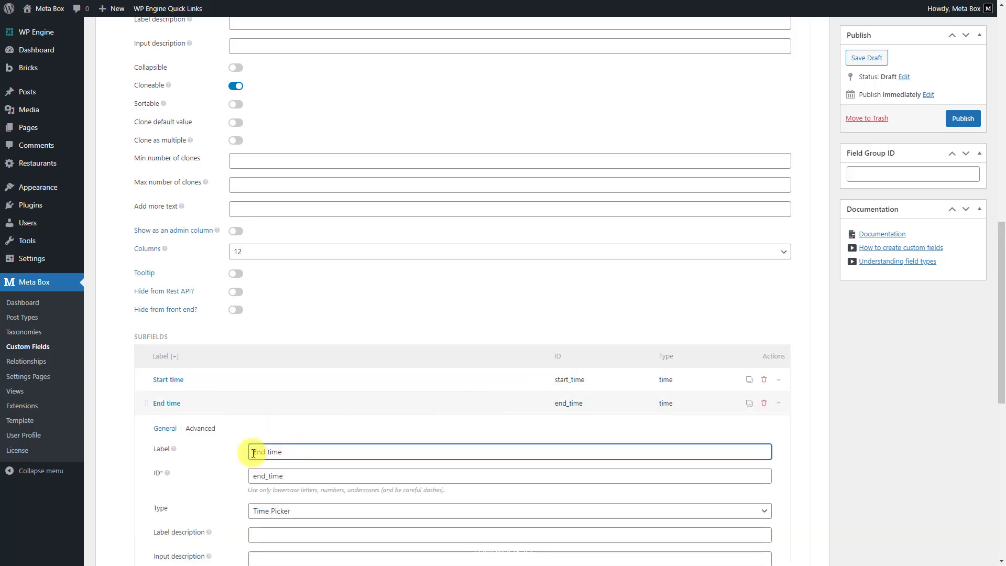
{"action": "left_click", "coordinate": [247, 409]}
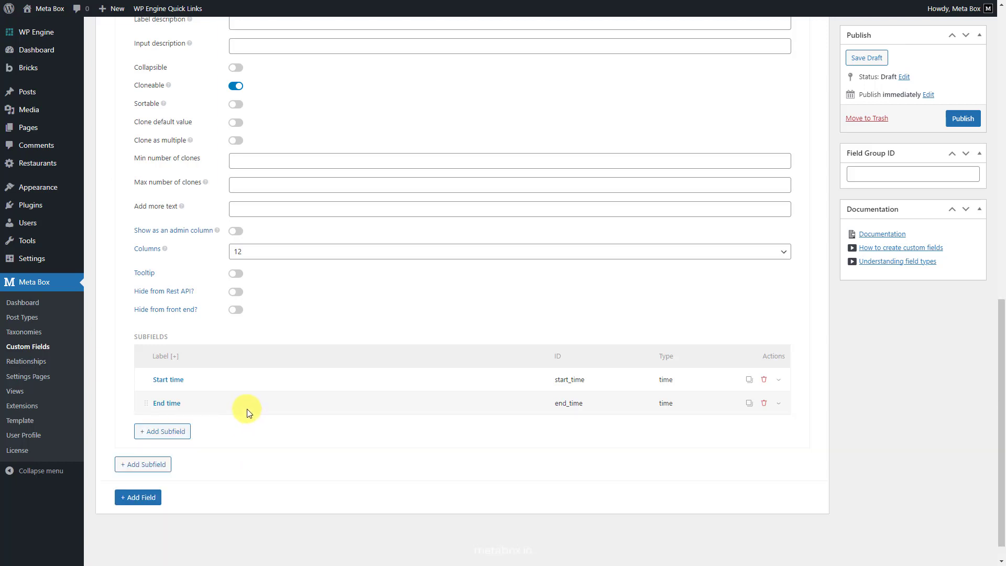
Step: Collapse the settings of the Choose time slots All days group and its parent All days have the same opening hours group
{"action": "scroll", "coordinate": [246, 409], "scroll_direction": "up", "scroll_amount": 5}
{"action": "left_click", "coordinate": [255, 156]}
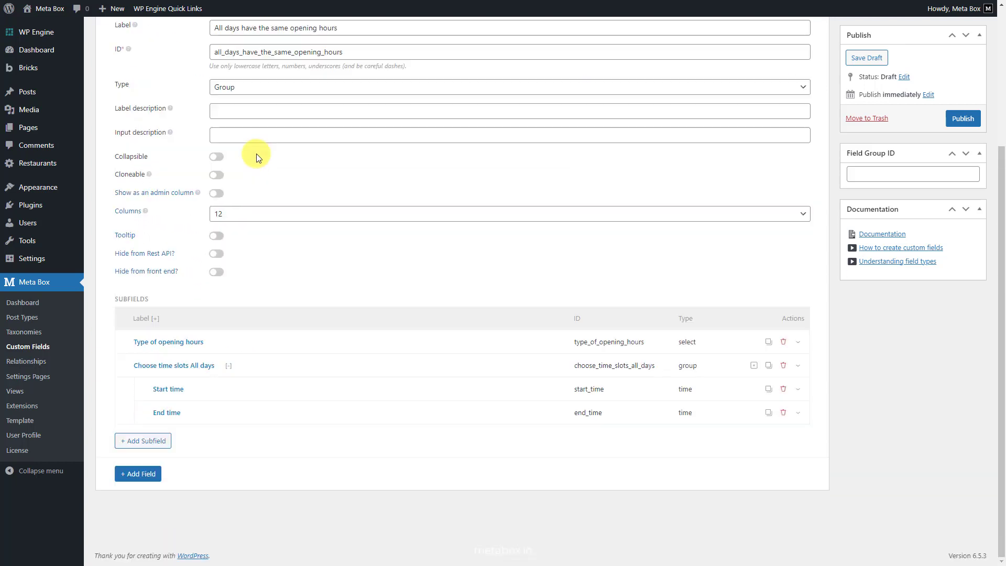
{"action": "scroll", "coordinate": [256, 153], "scroll_direction": "up", "scroll_amount": 3}
{"action": "left_click", "coordinate": [257, 140]}
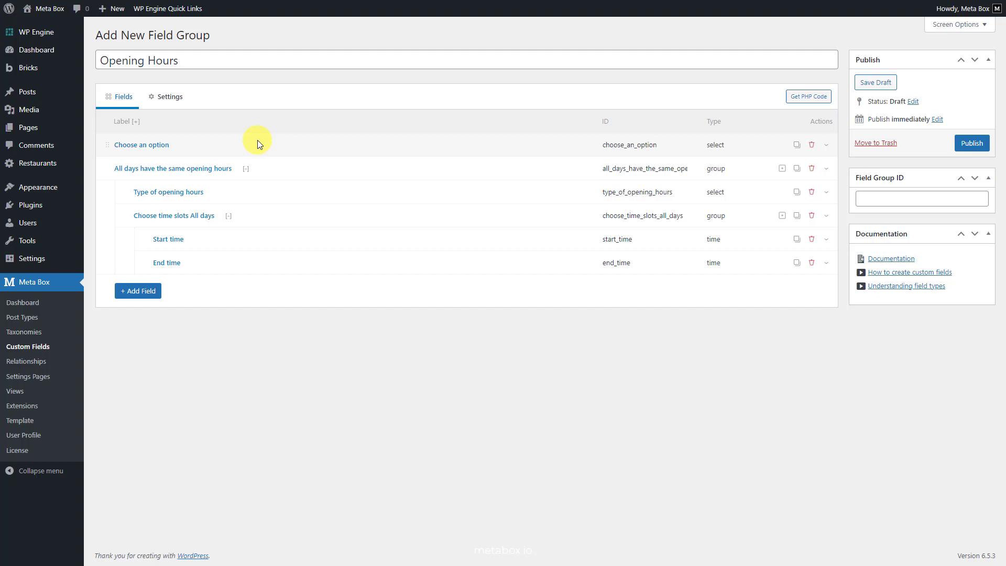
Step: Duplicate the All days have the same opening hours group and label the copy Weekdays
{"action": "left_click", "coordinate": [797, 168]}
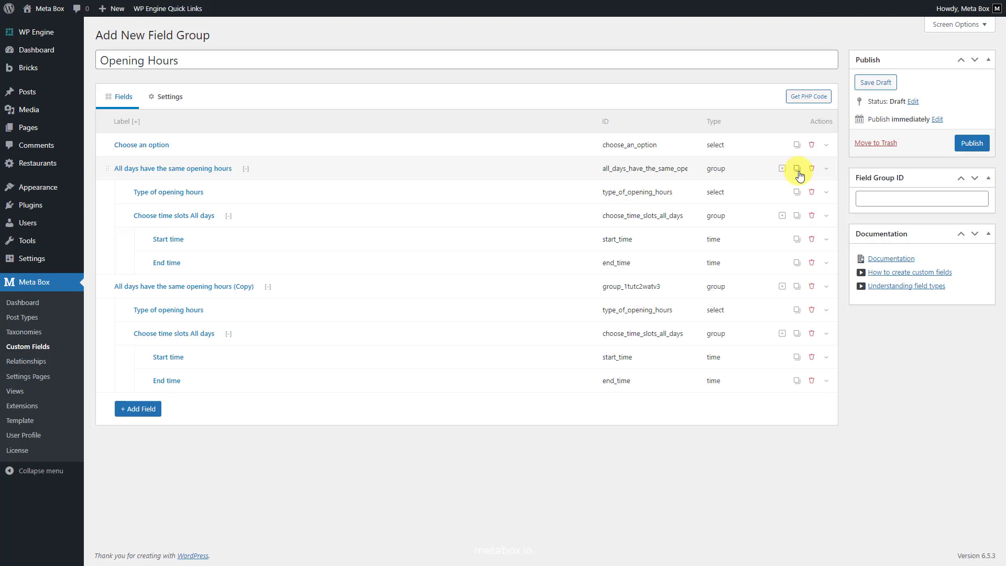
{"action": "left_click", "coordinate": [303, 287]}
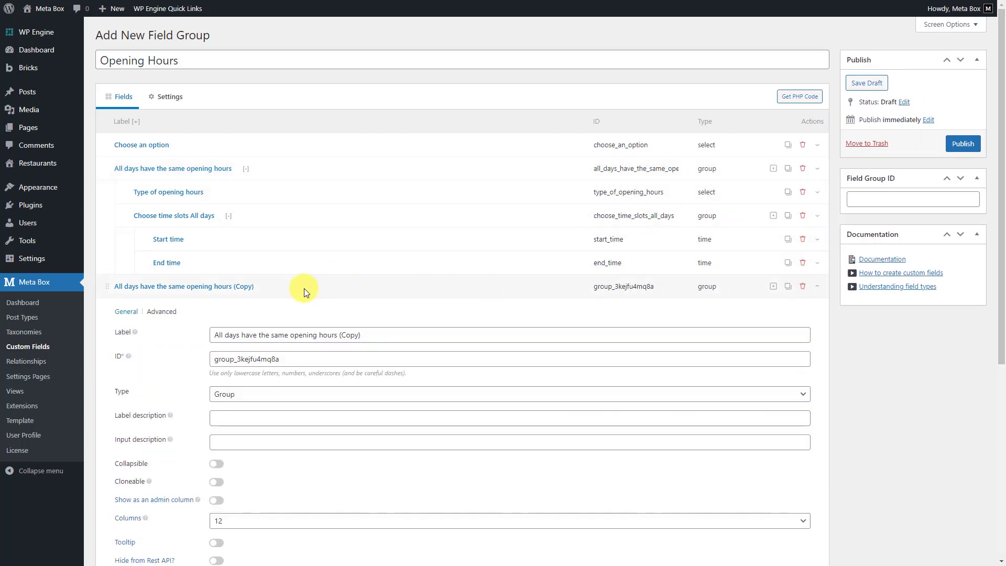
{"action": "left_click_drag", "start_coordinate": [371, 333], "coordinate": [212, 335]}
{"action": "type", "text": "Weekdays"}
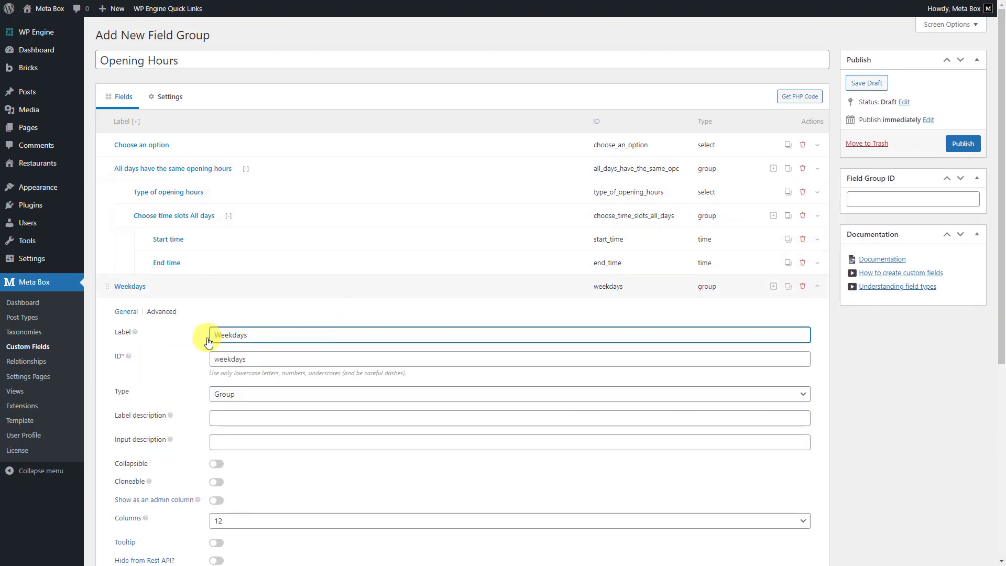
Step: Set the value in the Weekdays group's conditional logic rule to difference_between_weekdays_and_weekend
{"action": "left_click", "coordinate": [171, 313]}
{"action": "scroll", "coordinate": [172, 316], "scroll_direction": "down", "scroll_amount": 2}
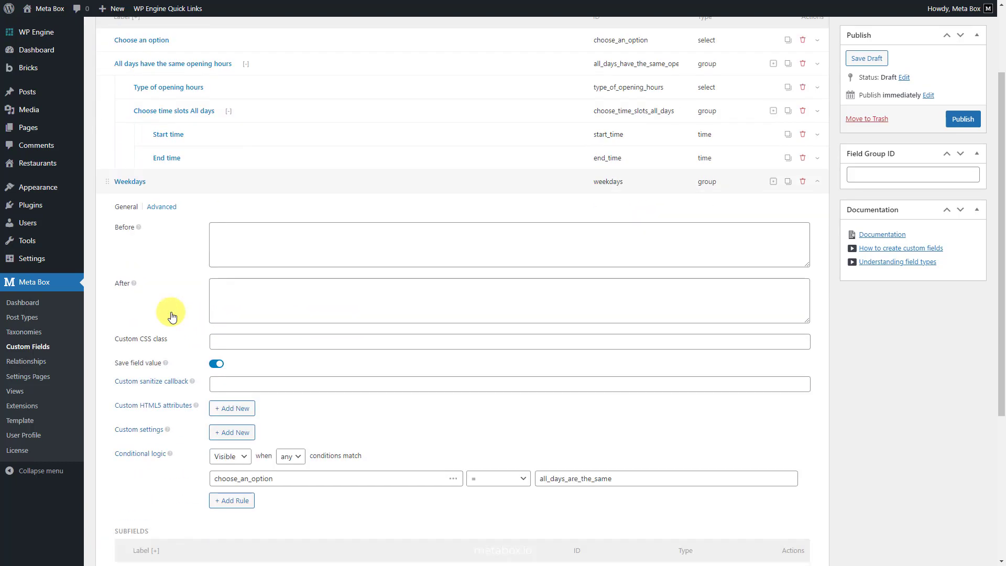
{"action": "left_click", "coordinate": [619, 482]}
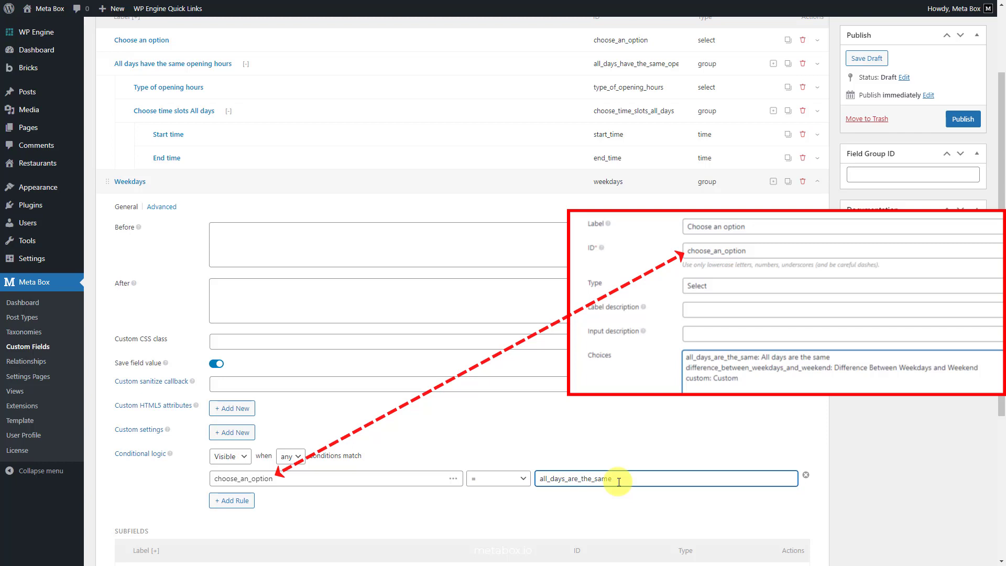
{"action": "double_click", "coordinate": [593, 480]}
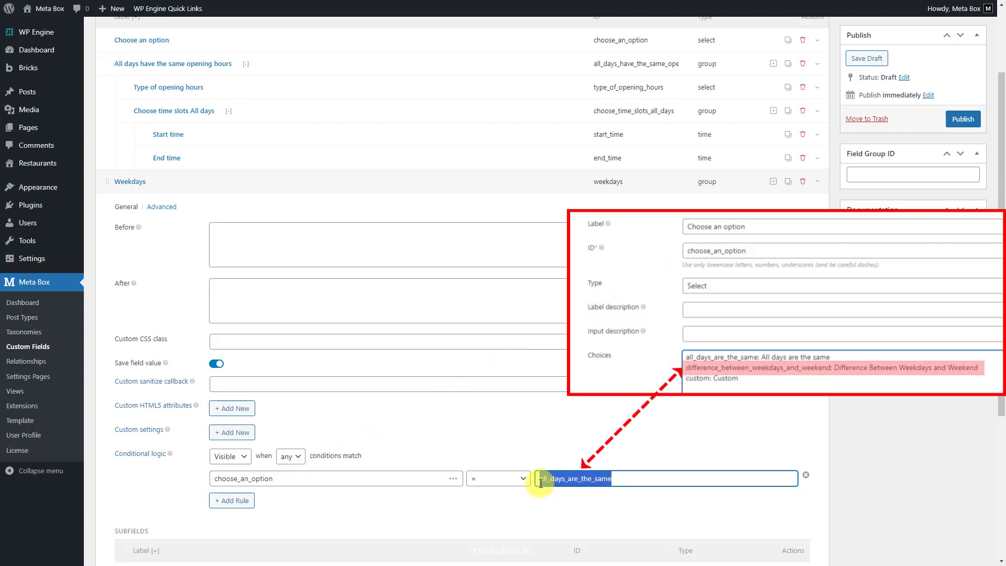
{"action": "type", "text": "difference_between_weekdays_and_weekend"}
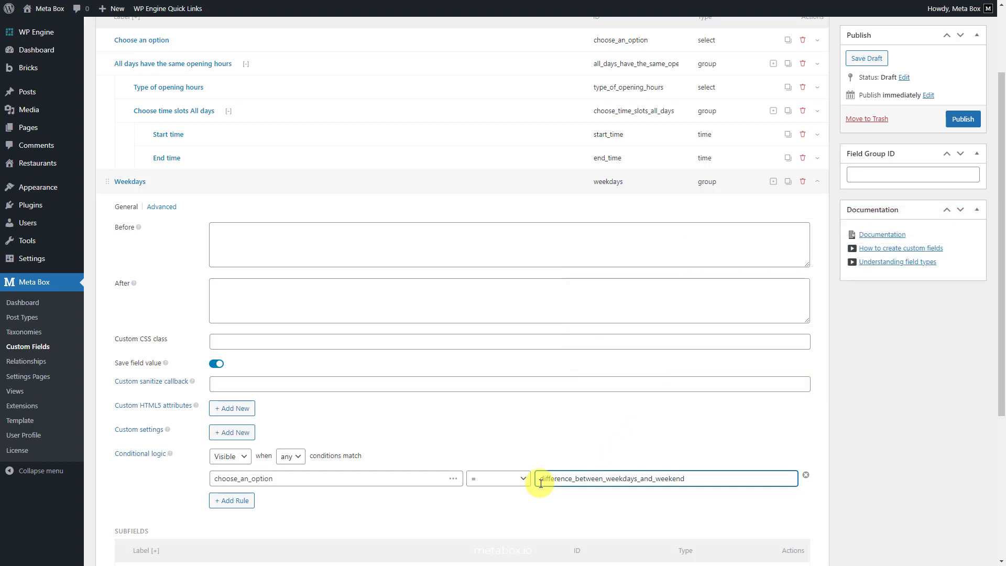
Step: Change the ID of the Type of opening hours subfield in the Weekdays group to type_of_opening_hours_weekdays
{"action": "left_click", "coordinate": [127, 210]}
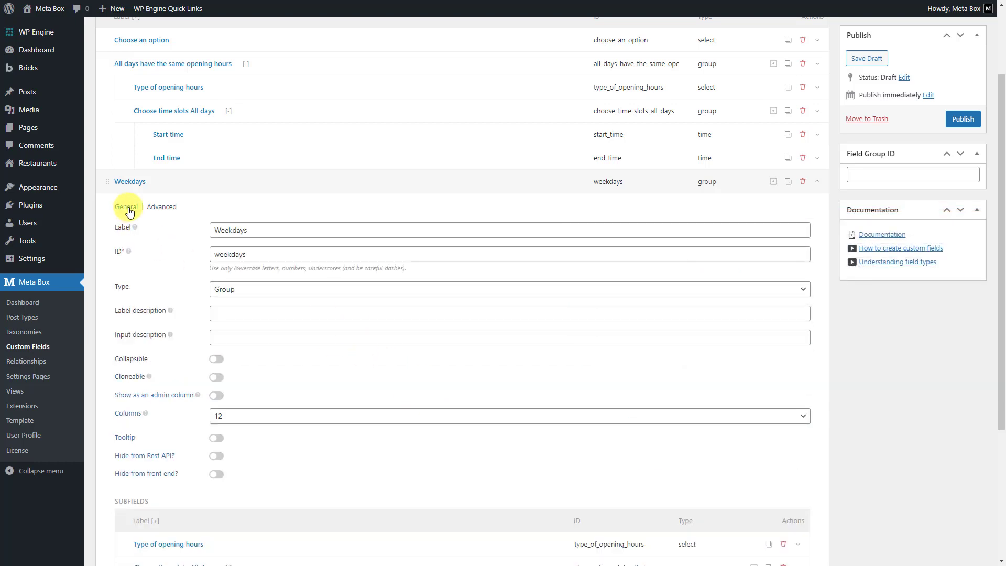
{"action": "scroll", "coordinate": [345, 215], "scroll_direction": "down", "scroll_amount": 4}
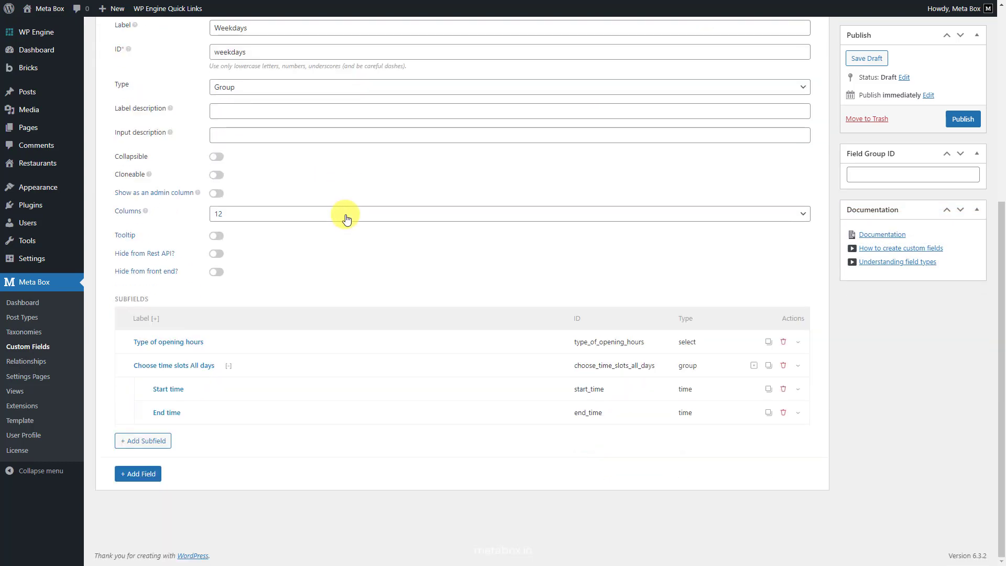
{"action": "left_click", "coordinate": [233, 341]}
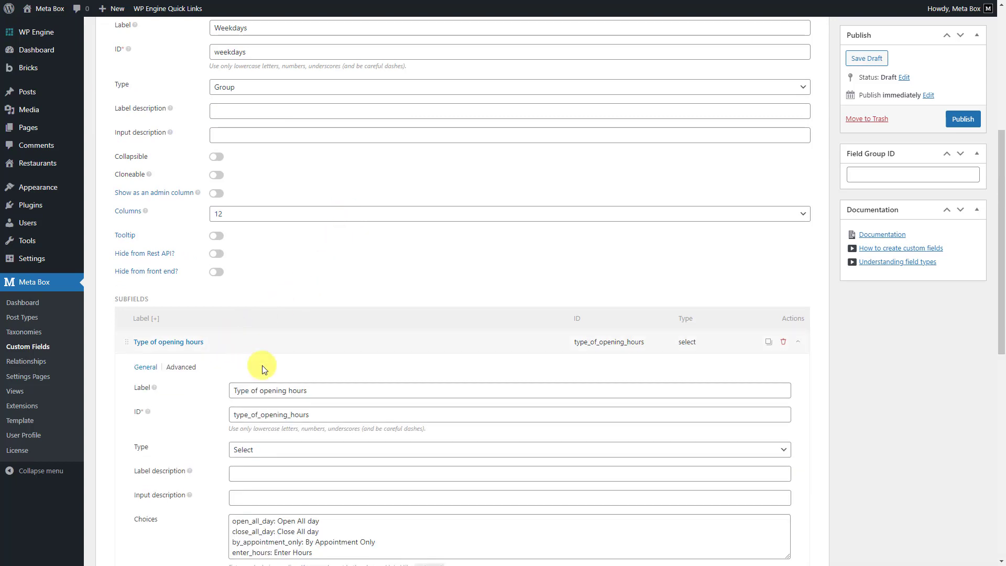
{"action": "left_click", "coordinate": [315, 415]}
{"action": "type", "text": "_weekdays"}
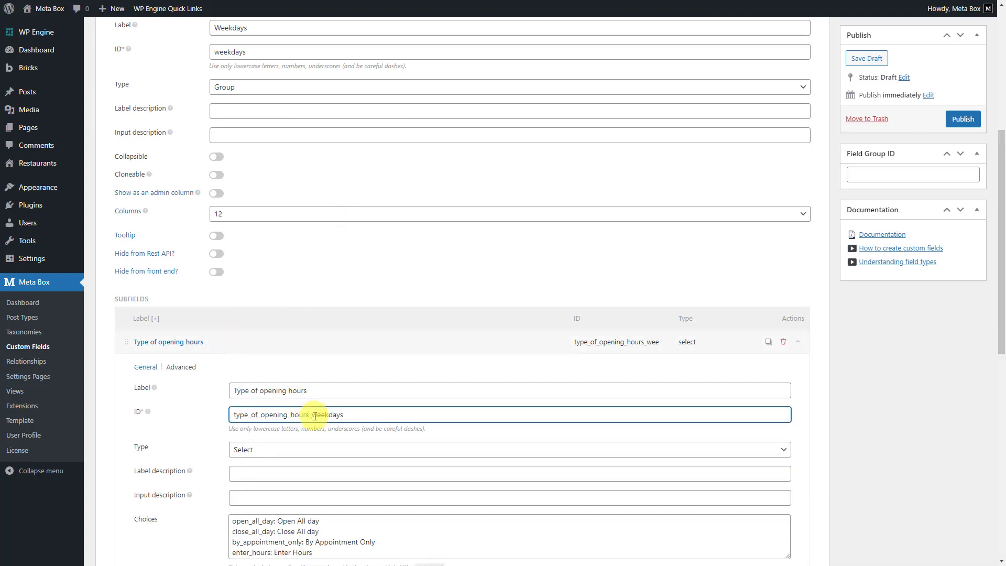
{"action": "left_click", "coordinate": [305, 347]}
Step: Relabel the Weekdays group's time slots subfield Choose time slots Weekdays and set its ID to choose_time_slots_weekdays
{"action": "left_click", "coordinate": [299, 362]}
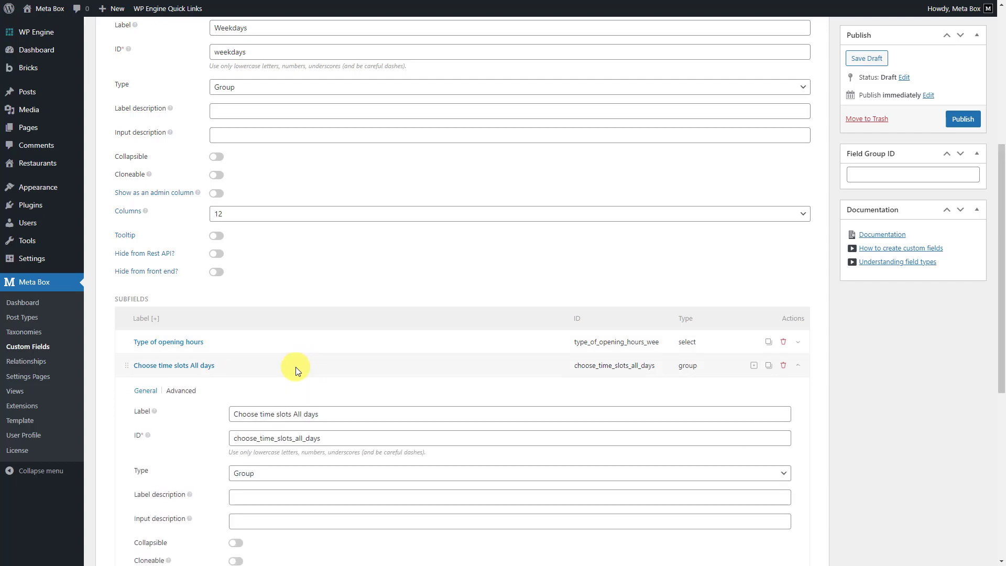
{"action": "key", "text": "BackSpace"}
{"action": "left_click_drag", "start_coordinate": [293, 414], "coordinate": [327, 439]}
{"action": "type", "text": "Weekdaysweekdays"}
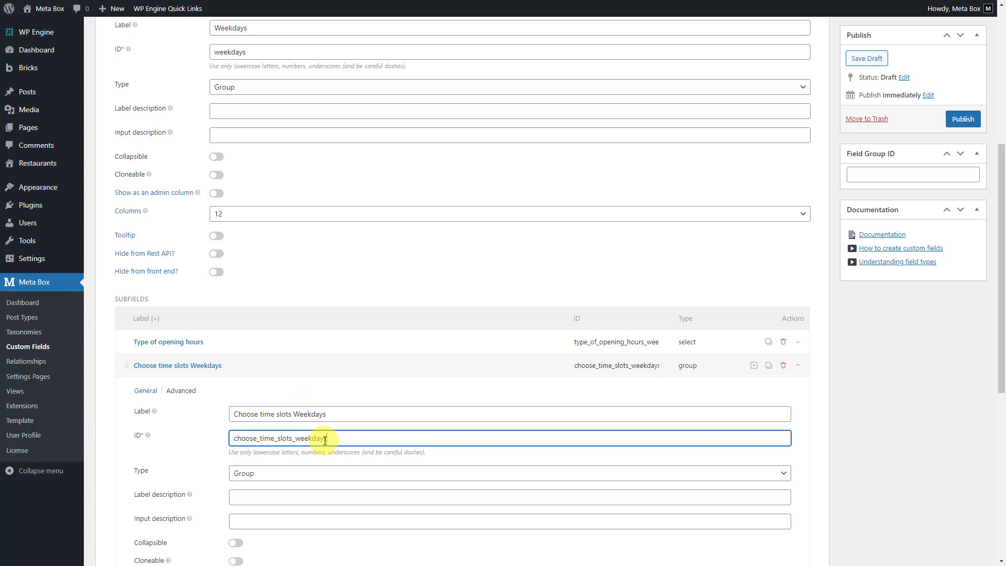
Step: Set the conditional logic field of Choose time slots Weekdays to type_of_opening_hours_weekdays and collapse the Weekdays group's settings
{"action": "left_click", "coordinate": [181, 390]}
{"action": "scroll", "coordinate": [187, 398], "scroll_direction": "down", "scroll_amount": 1}
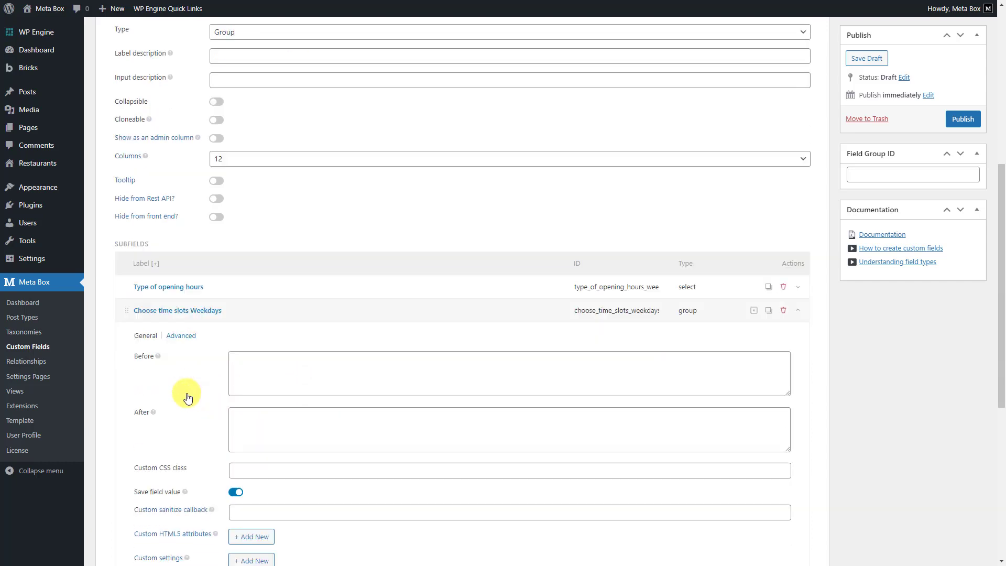
{"action": "scroll", "coordinate": [188, 398], "scroll_direction": "down", "scroll_amount": 2}
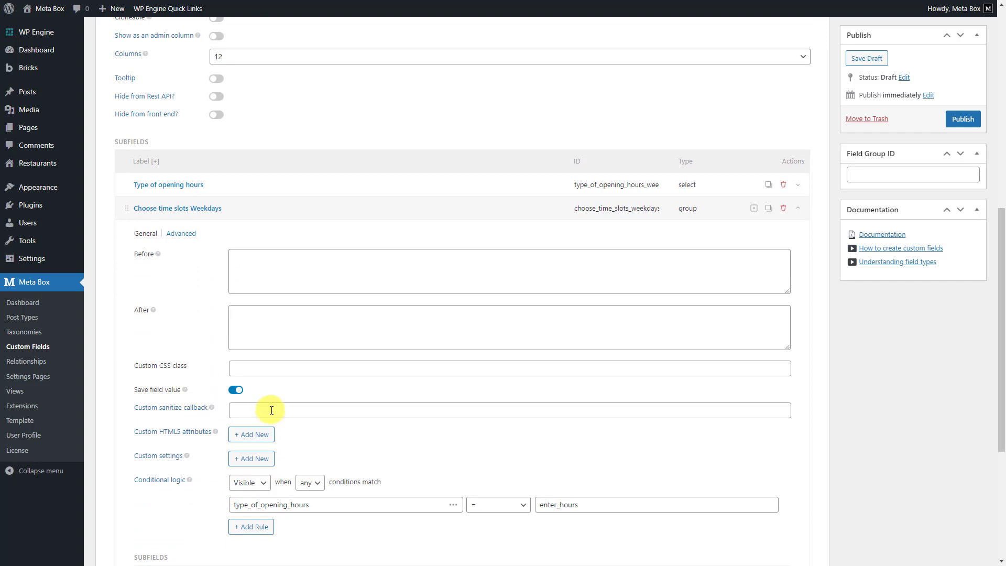
{"action": "left_click", "coordinate": [453, 507]}
{"action": "left_click", "coordinate": [434, 453]}
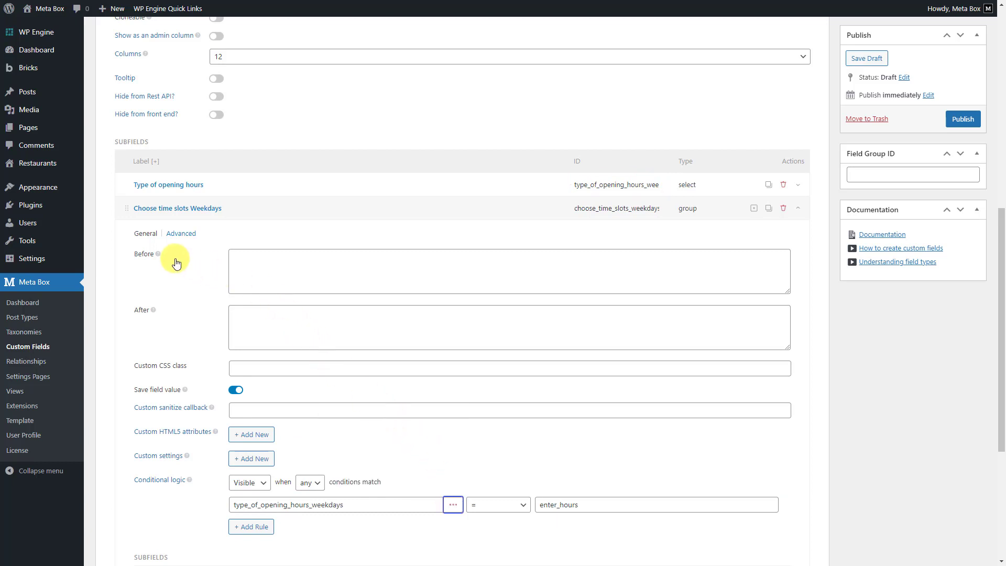
{"action": "left_click", "coordinate": [151, 236]}
{"action": "scroll", "coordinate": [152, 237], "scroll_direction": "up", "scroll_amount": 4}
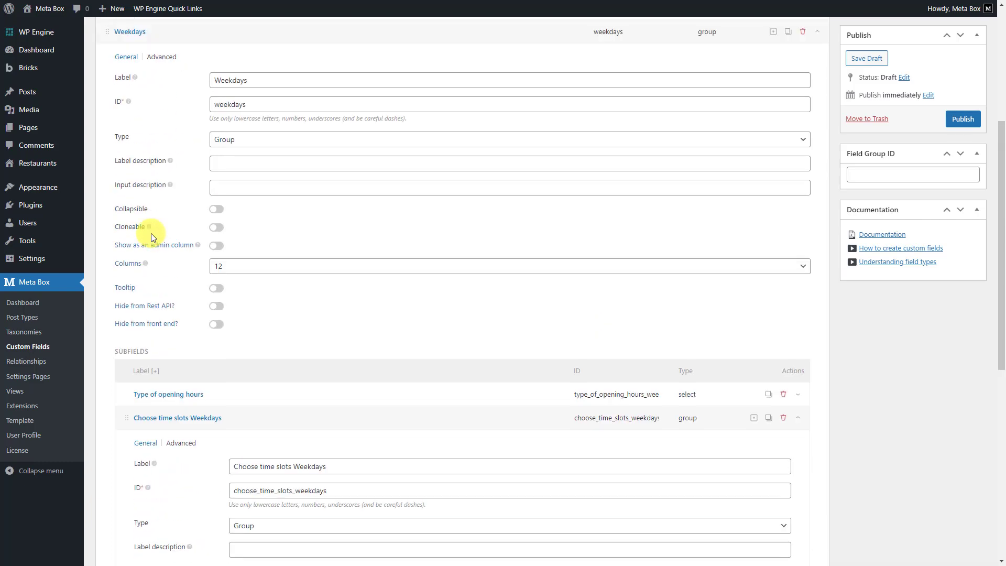
{"action": "left_click", "coordinate": [287, 415]}
{"action": "scroll", "coordinate": [287, 415], "scroll_direction": "up", "scroll_amount": 3}
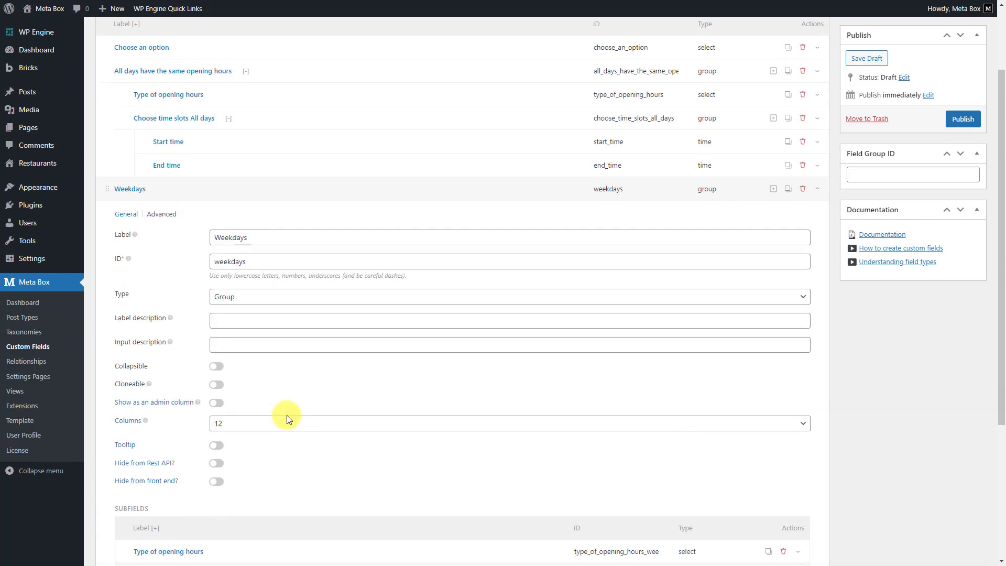
{"action": "left_click", "coordinate": [290, 195]}
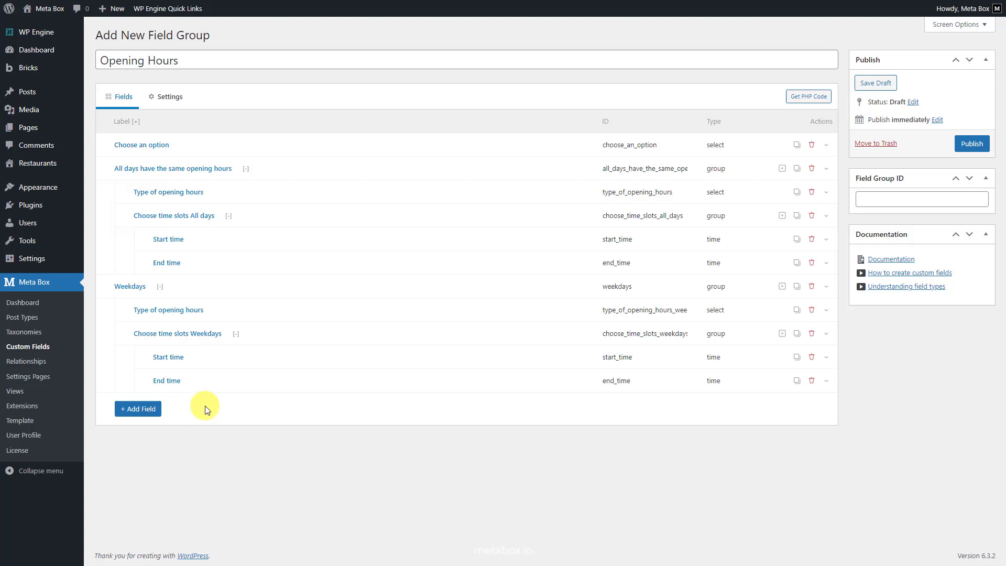
Step: Duplicate the Weekdays group, label the copy Weekend, and check its conditional logic rule
{"action": "left_click", "coordinate": [796, 287]}
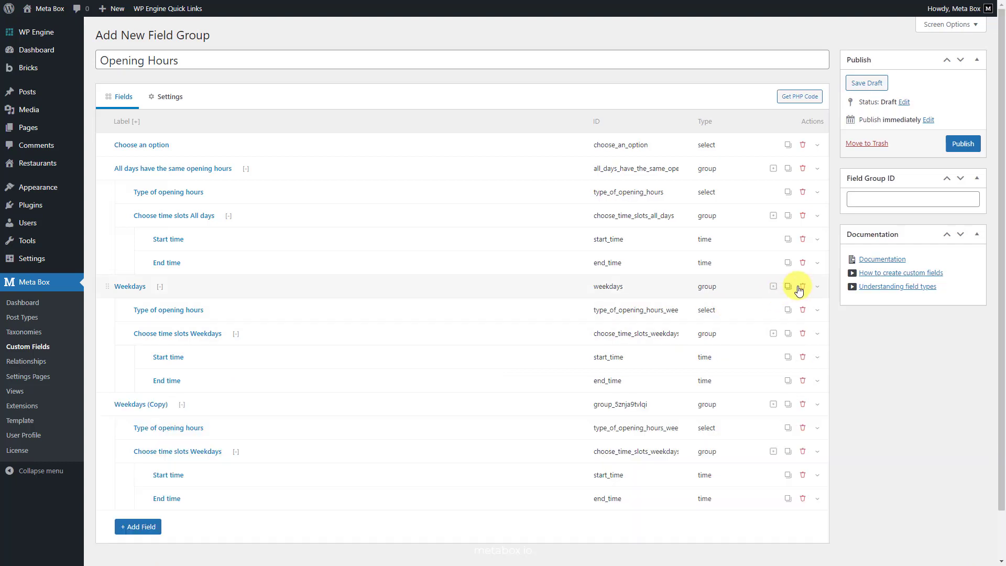
{"action": "left_click", "coordinate": [396, 405]}
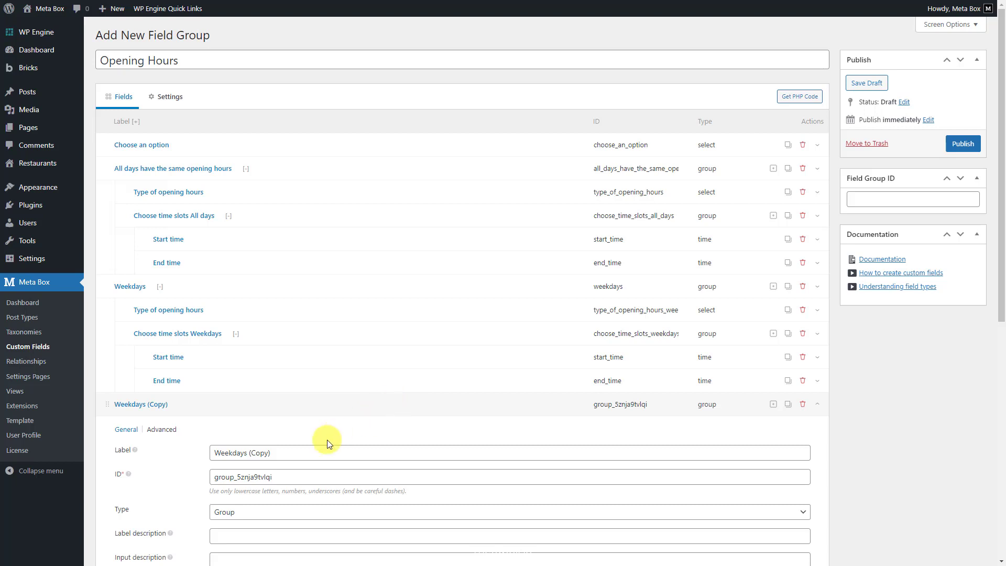
{"action": "left_click_drag", "start_coordinate": [288, 452], "coordinate": [194, 456]}
{"action": "type", "text": "Weekend"}
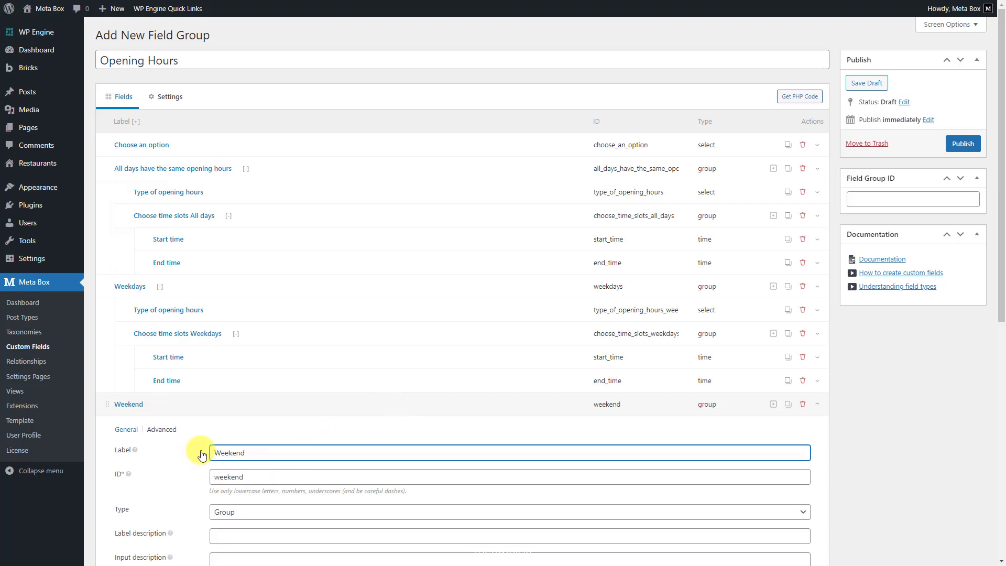
{"action": "scroll", "coordinate": [225, 429], "scroll_direction": "down", "scroll_amount": 2}
{"action": "scroll", "coordinate": [226, 429], "scroll_direction": "down", "scroll_amount": 3}
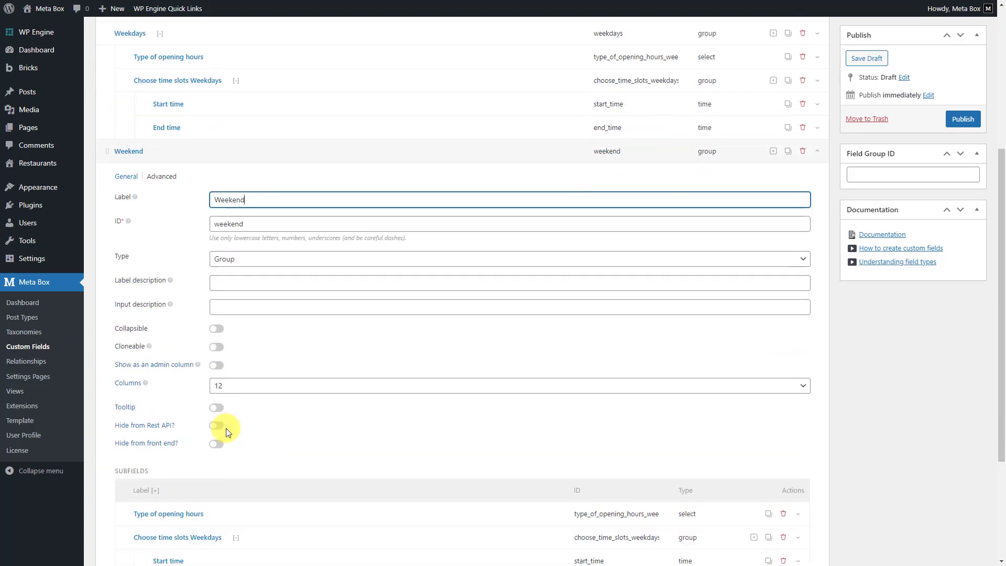
{"action": "left_click", "coordinate": [169, 172]}
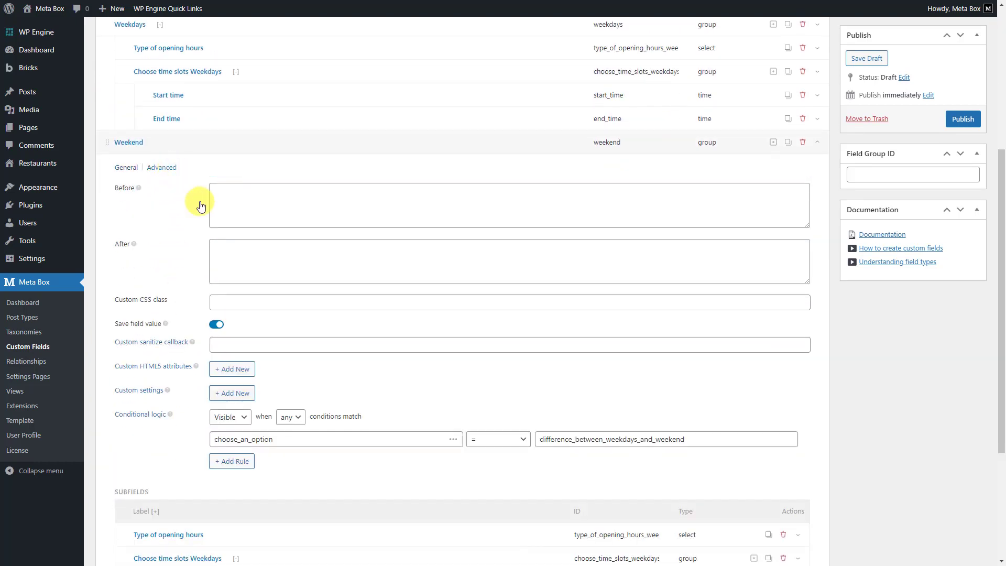
{"action": "left_click", "coordinate": [555, 439]}
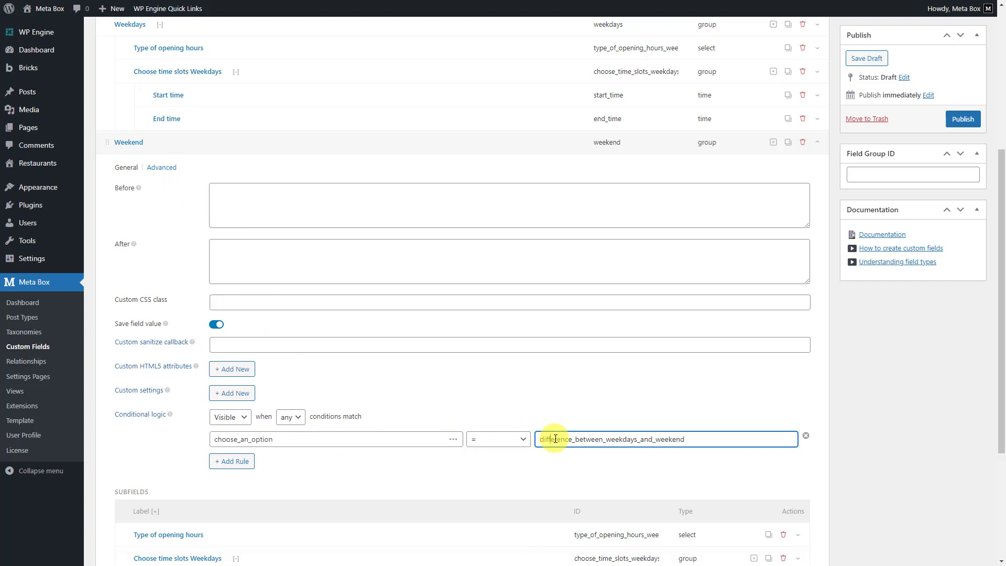
{"action": "left_click", "coordinate": [128, 166]}
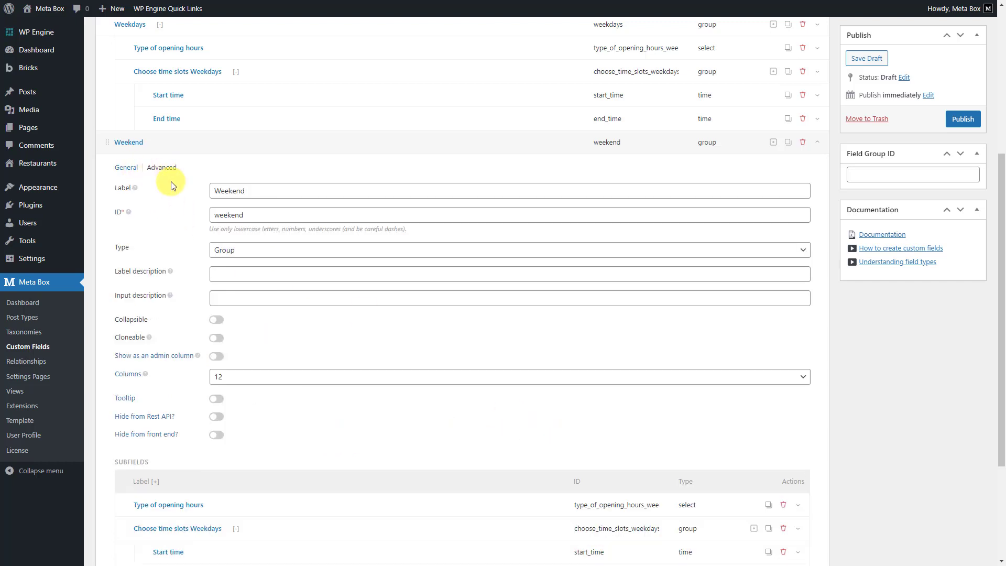
Step: Change the ID of the Type of opening hours subfield in the Weekend group to type_of_opening_hours_weekend
{"action": "scroll", "coordinate": [246, 281], "scroll_direction": "down", "scroll_amount": 3}
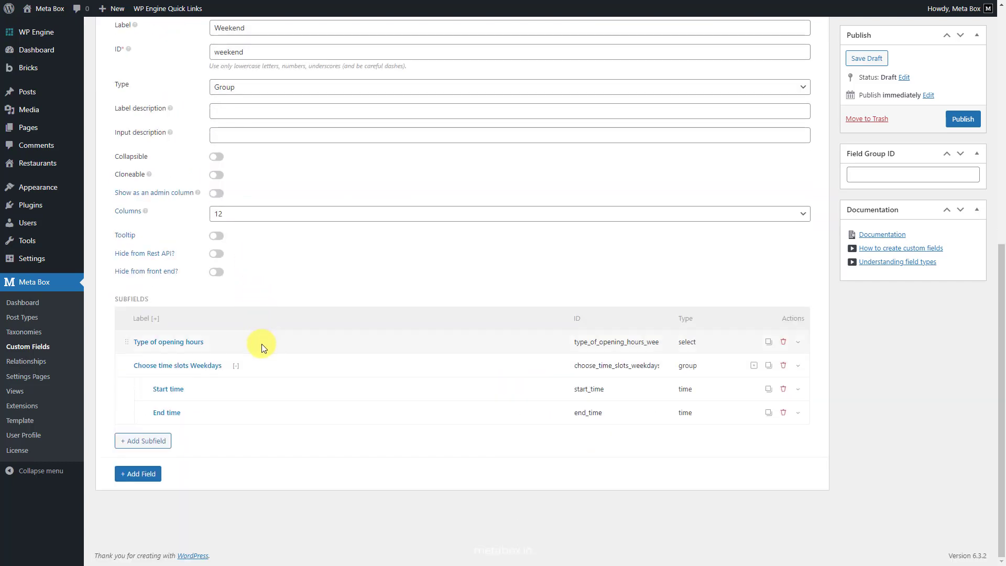
{"action": "left_click", "coordinate": [262, 344]}
{"action": "left_click", "coordinate": [348, 418]}
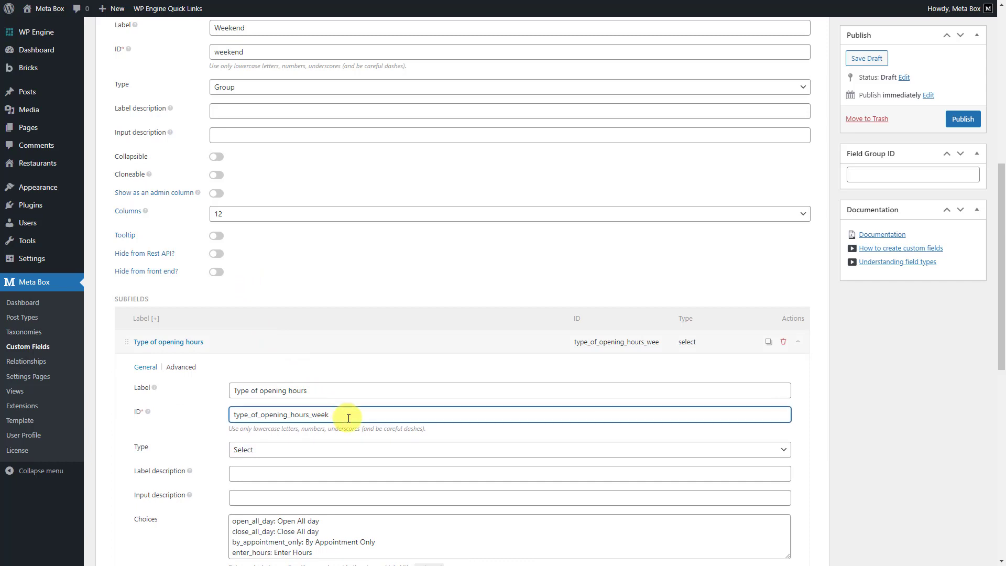
{"action": "type", "text": "end"}
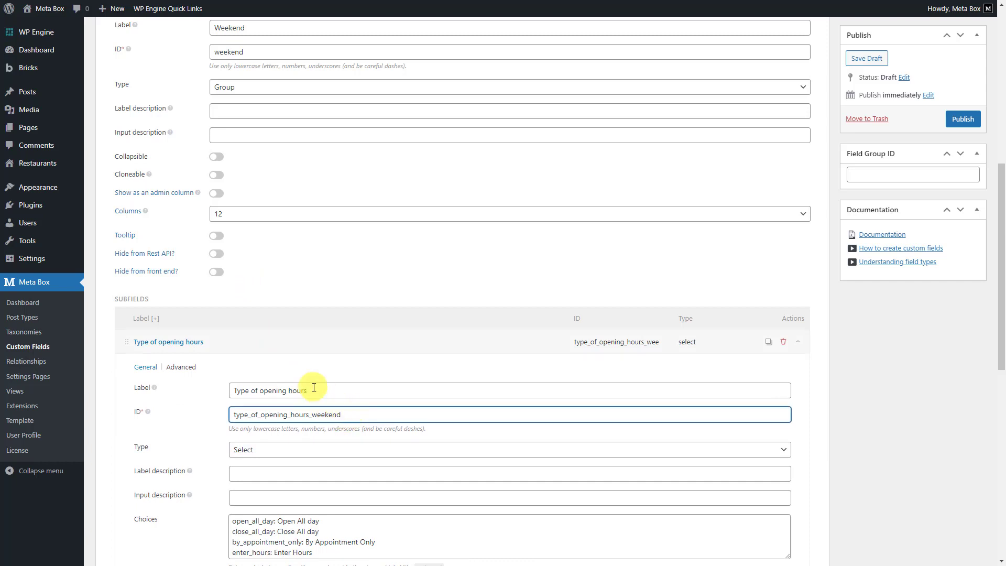
{"action": "left_click", "coordinate": [276, 348]}
Step: Relabel the Weekend group's time slots subfield Choose time slots Weekend and set its ID to choose_time_slots_weekend
{"action": "left_click", "coordinate": [272, 368]}
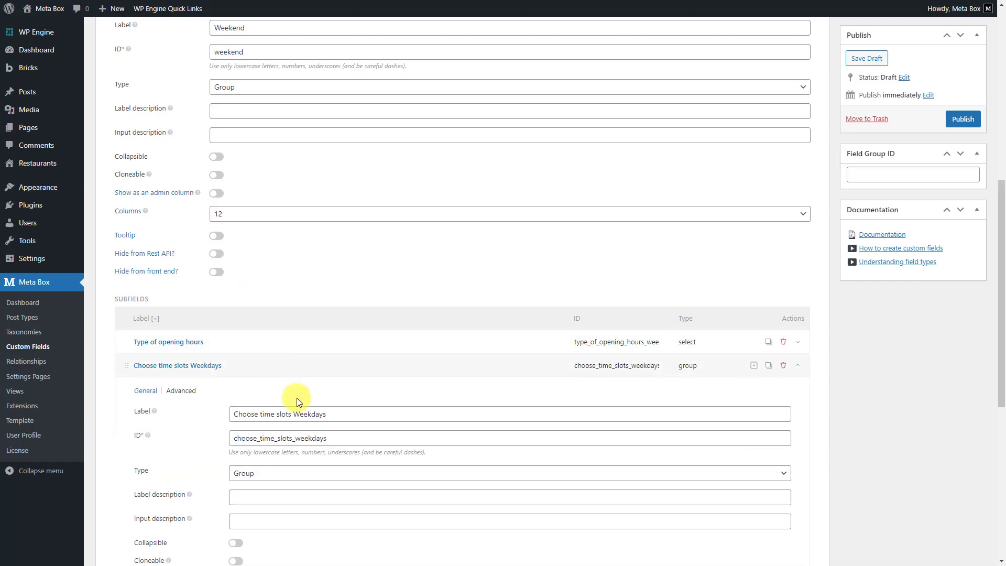
{"action": "left_click", "coordinate": [331, 416]}
{"action": "key", "text": "BackSpace"}
{"action": "key", "text": "BackSpace"}
{"action": "key", "text": "BackSpace"}
{"action": "key", "text": "BackSpace"}
{"action": "type", "text": "end"}
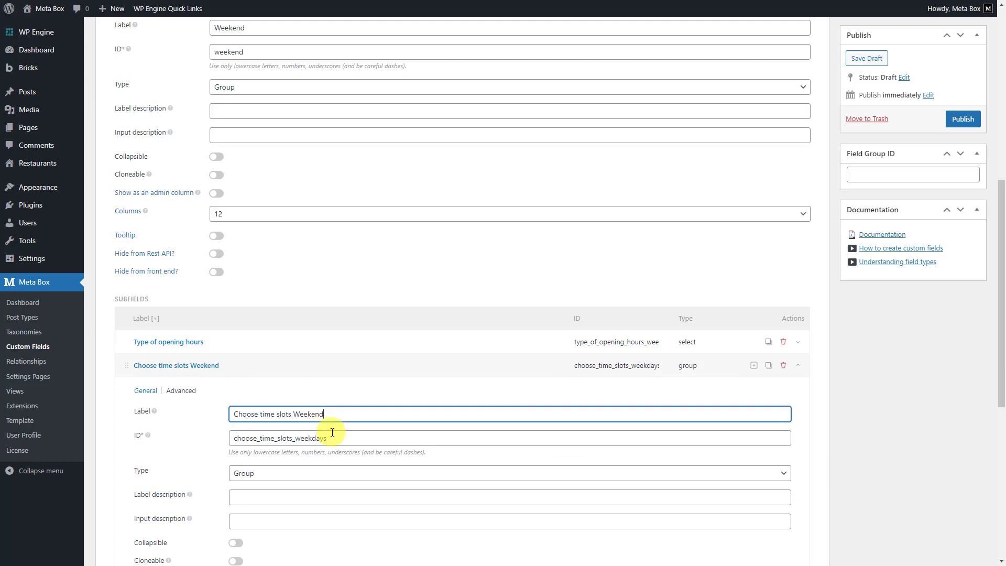
{"action": "left_click", "coordinate": [333, 439]}
{"action": "key", "text": "BackSpace"}
{"action": "key", "text": "BackSpace"}
{"action": "key", "text": "BackSpace"}
{"action": "key", "text": "BackSpace"}
{"action": "type", "text": "end"}
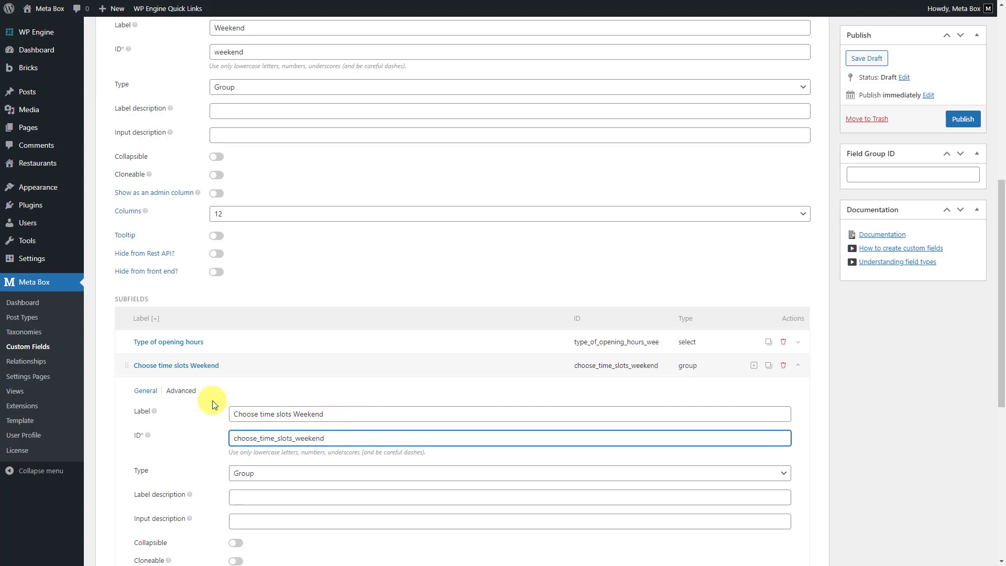
Step: Set the conditional logic field of Choose time slots Weekend to type_of_opening_hours_weekend and collapse the Weekend group's settings
{"action": "left_click", "coordinate": [186, 391]}
{"action": "scroll", "coordinate": [199, 392], "scroll_direction": "down", "scroll_amount": 3}
{"action": "scroll", "coordinate": [199, 392], "scroll_direction": "down", "scroll_amount": 2}
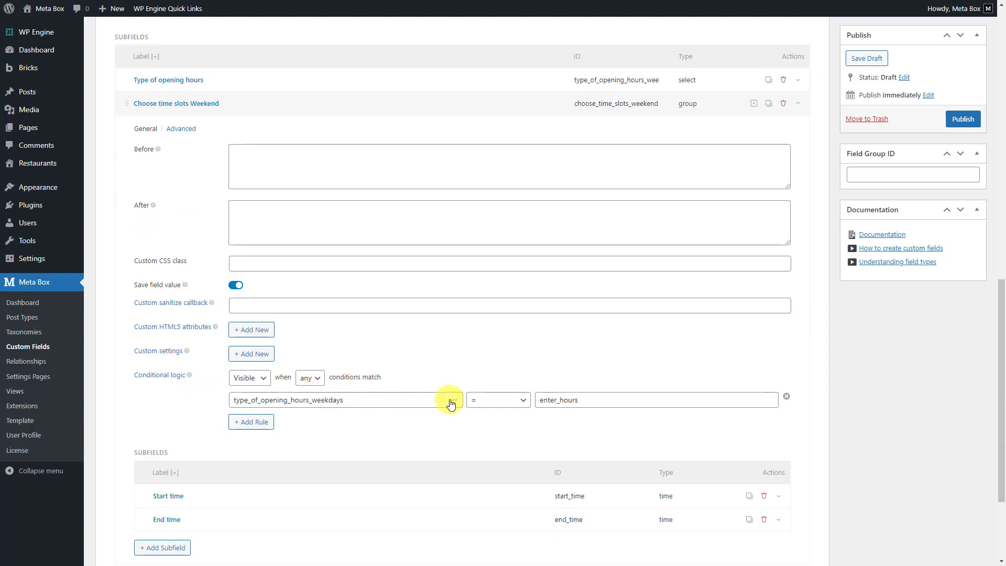
{"action": "left_click", "coordinate": [453, 400]}
{"action": "left_click", "coordinate": [423, 348]}
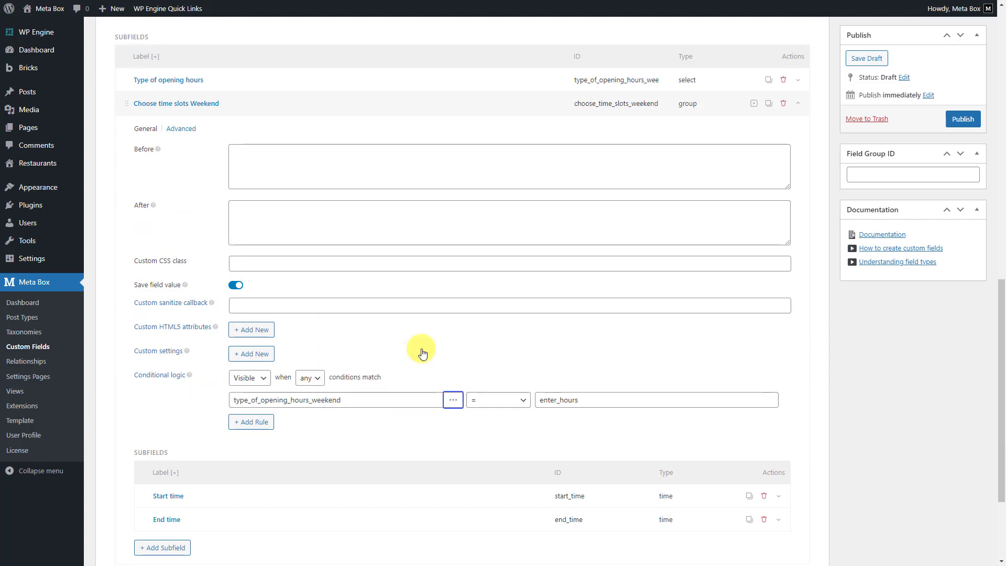
{"action": "scroll", "coordinate": [422, 352], "scroll_direction": "up", "scroll_amount": 2}
{"action": "left_click", "coordinate": [292, 217]}
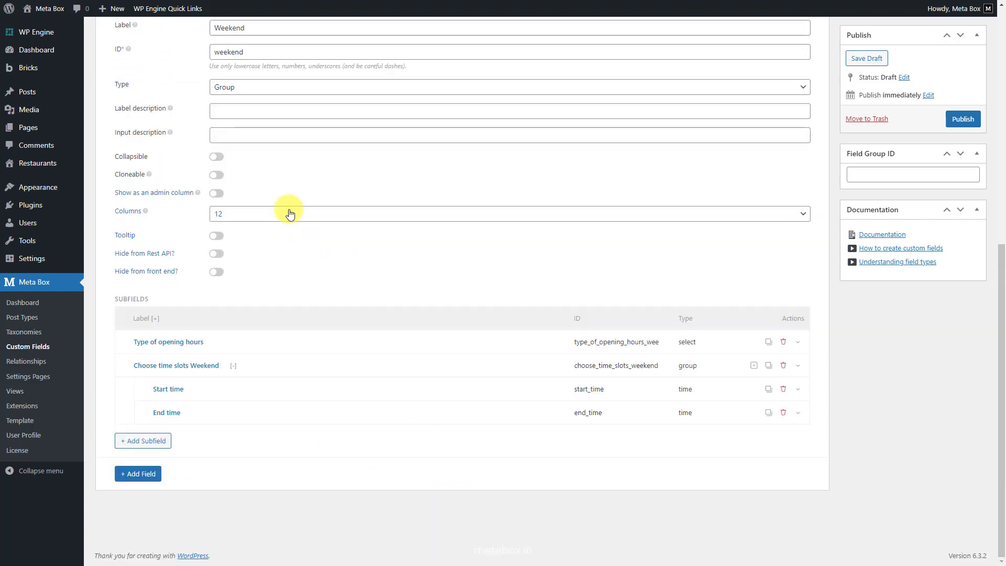
{"action": "scroll", "coordinate": [290, 214], "scroll_direction": "up", "scroll_amount": 3}
{"action": "left_click", "coordinate": [268, 139]}
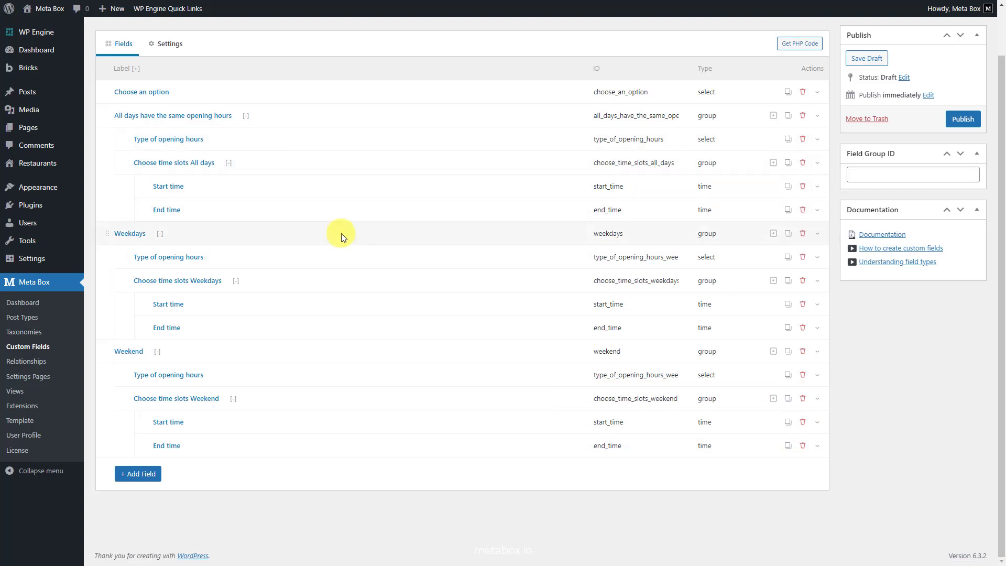
Step: Duplicate the Weekend group and label the copy Monday
{"action": "left_click", "coordinate": [788, 353]}
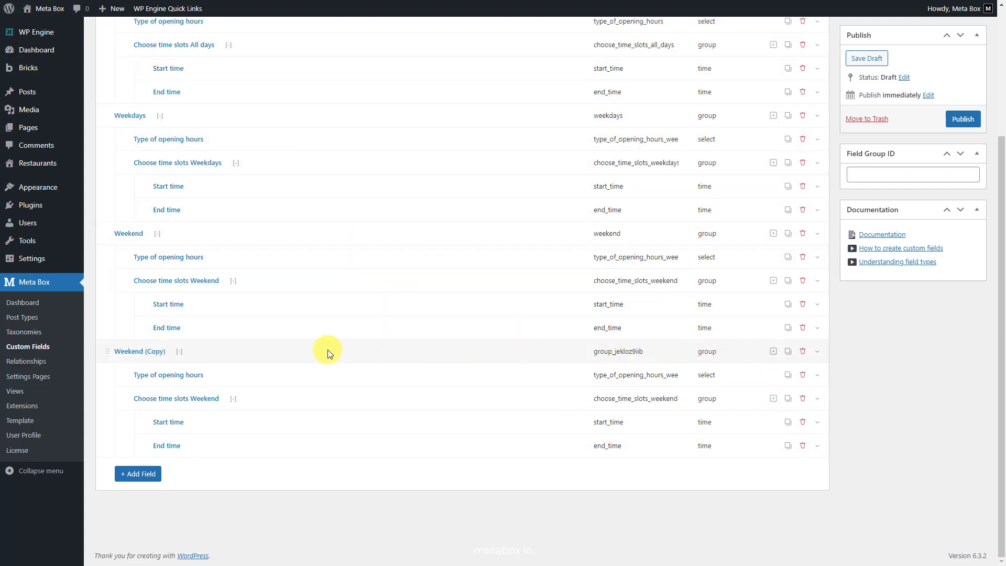
{"action": "left_click", "coordinate": [252, 354]}
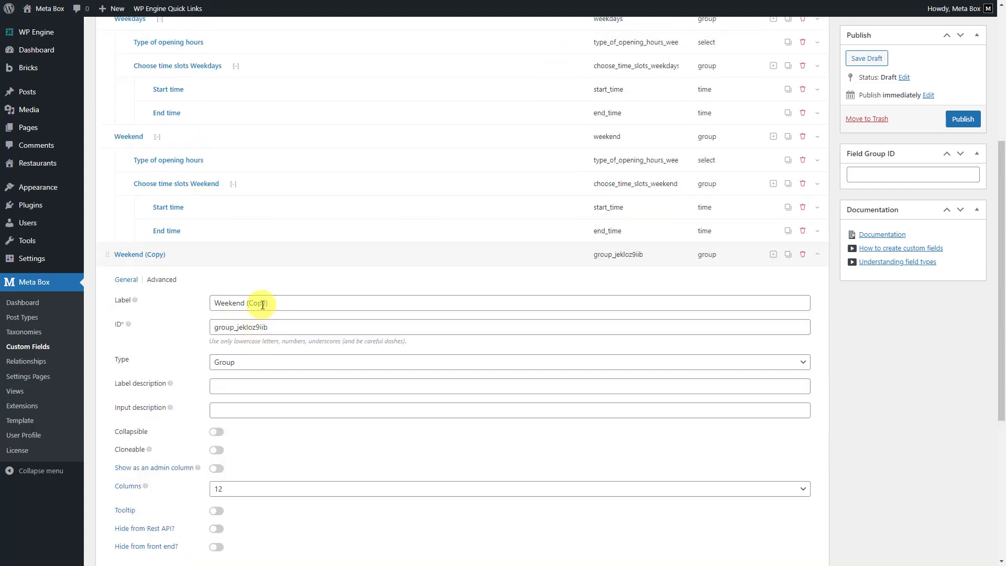
{"action": "left_click_drag", "start_coordinate": [270, 303], "coordinate": [214, 303]}
{"action": "type", "text": "Monday"}
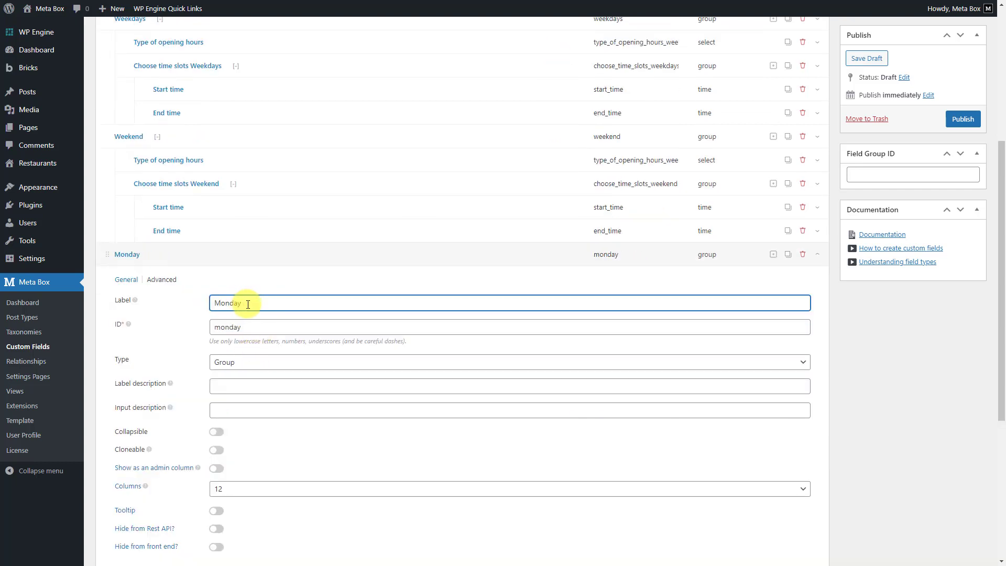
Step: Set the value in the Monday group's conditional logic rule to custom
{"action": "left_click", "coordinate": [175, 281]}
{"action": "scroll", "coordinate": [174, 283], "scroll_direction": "down", "scroll_amount": 3}
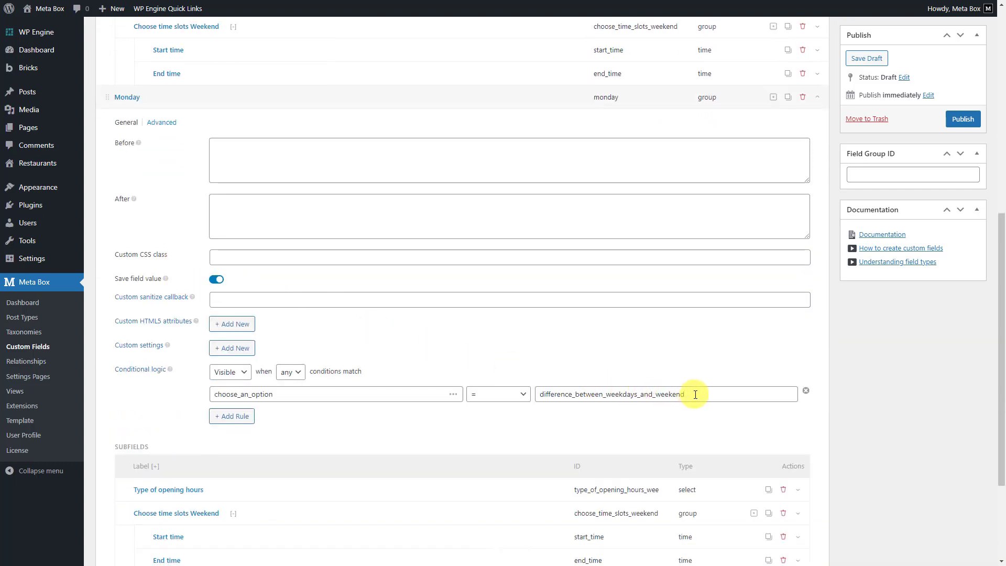
{"action": "left_click_drag", "start_coordinate": [691, 394], "coordinate": [540, 397]}
{"action": "key", "text": "BackSpace"}
{"action": "type", "text": "custom"}
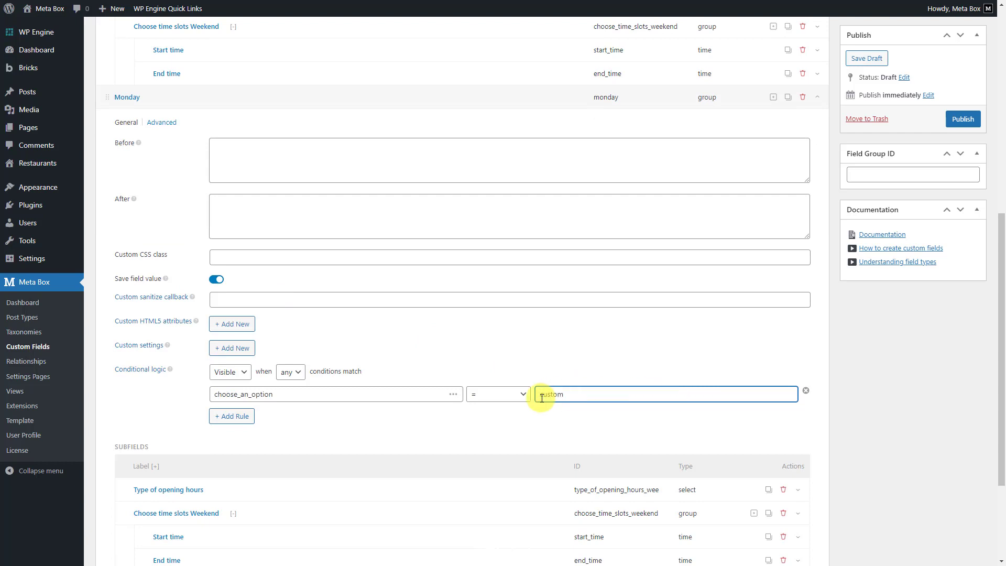
{"action": "left_click", "coordinate": [243, 98]}
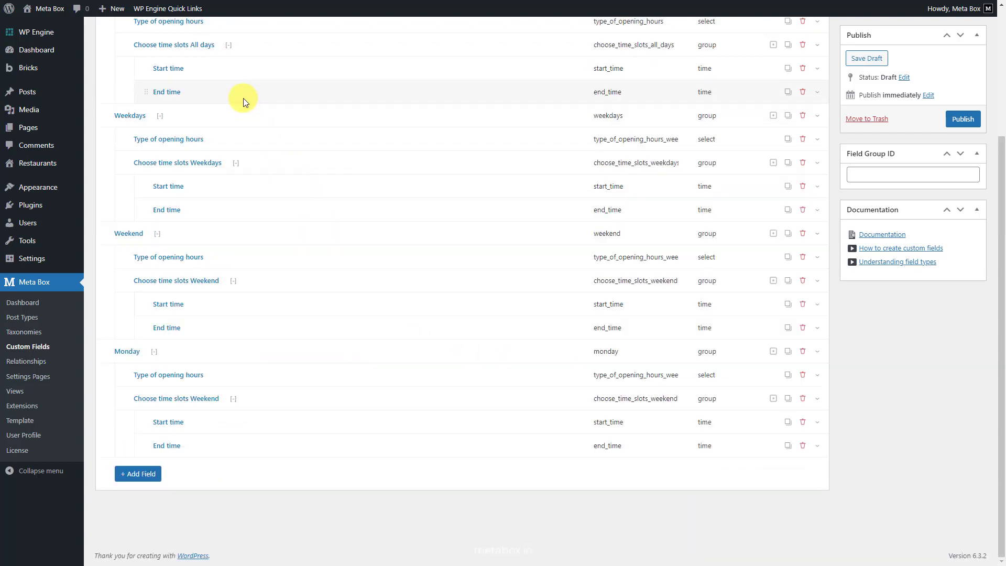
Step: Change the ID of the Type of opening hours subfield in the Monday group to type_of_opening_hours_monday
{"action": "left_click", "coordinate": [265, 377]}
{"action": "scroll", "coordinate": [265, 378], "scroll_direction": "down", "scroll_amount": 5}
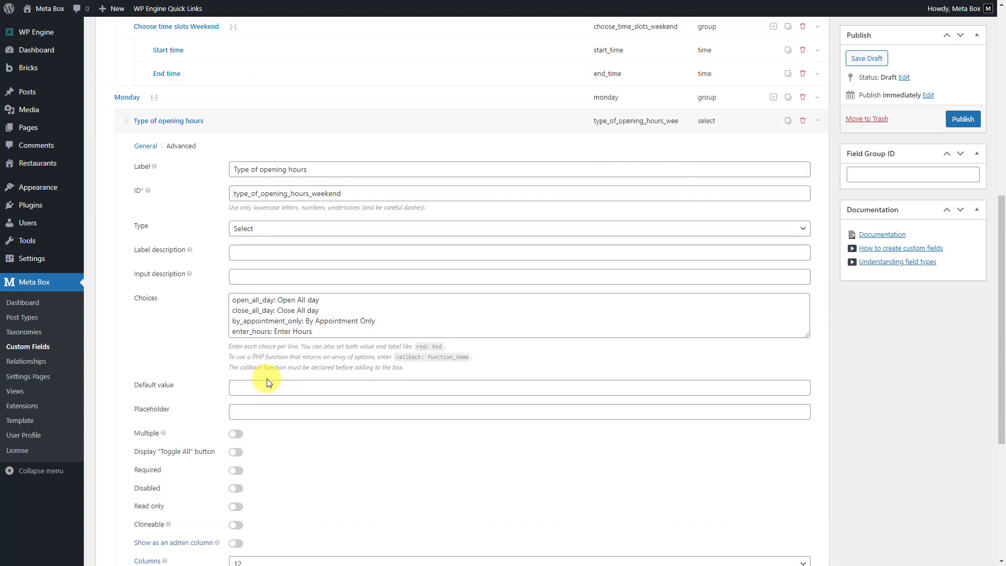
{"action": "left_click_drag", "start_coordinate": [341, 194], "coordinate": [312, 193]}
{"action": "type", "text": "monday"}
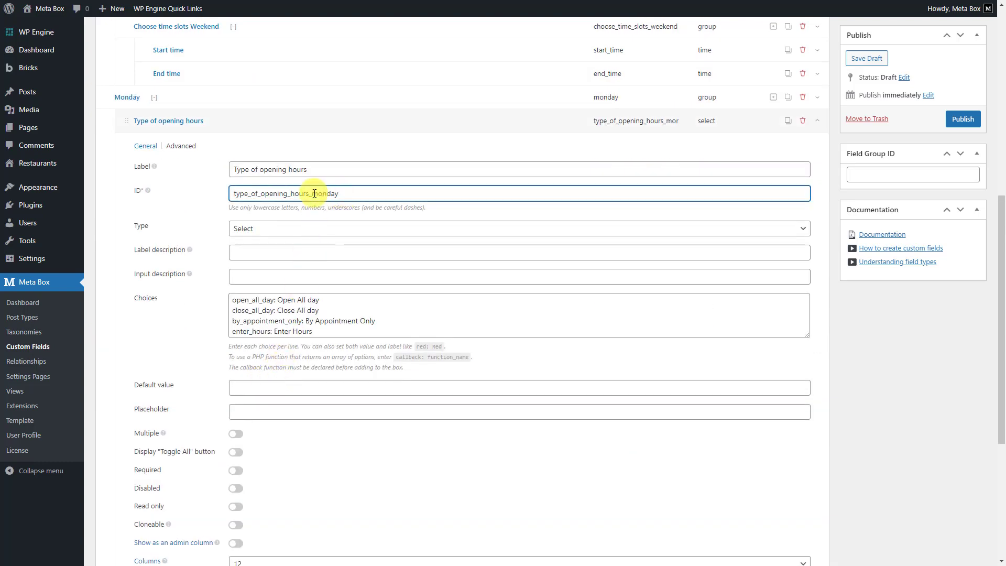
{"action": "left_click", "coordinate": [236, 125]}
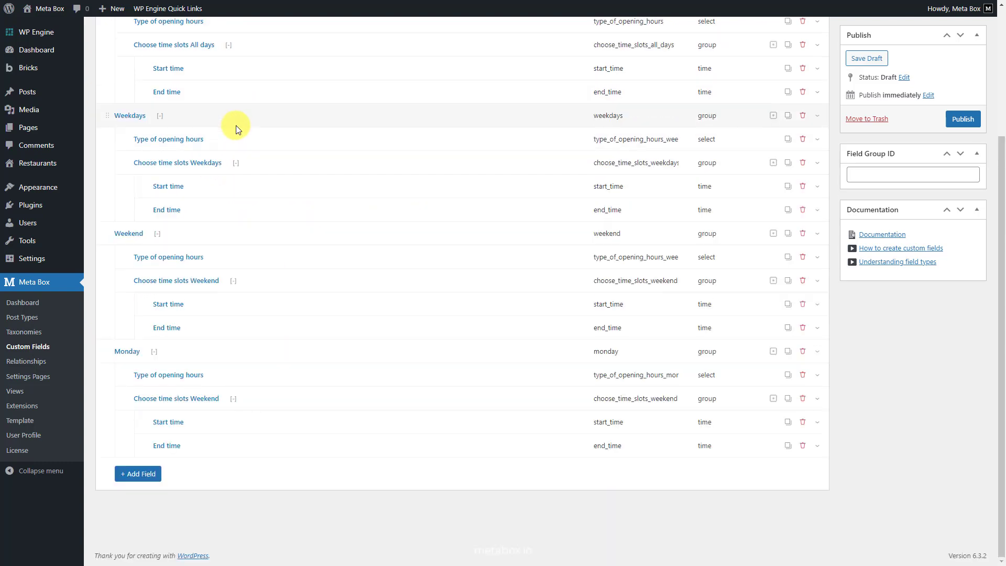
Step: Relabel the Monday group's time slots subfield Choose time slots Monday and set its ID to choose_time_slots_monday
{"action": "left_click", "coordinate": [287, 403]}
{"action": "scroll", "coordinate": [287, 403], "scroll_direction": "down", "scroll_amount": 5}
{"action": "left_click_drag", "start_coordinate": [329, 193], "coordinate": [293, 194]}
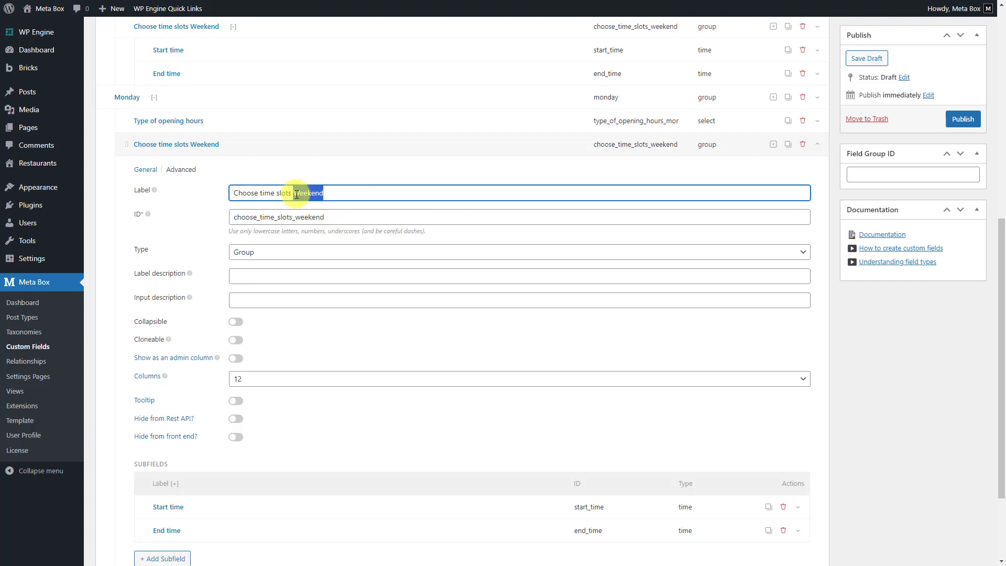
{"action": "type", "text": "Monday"}
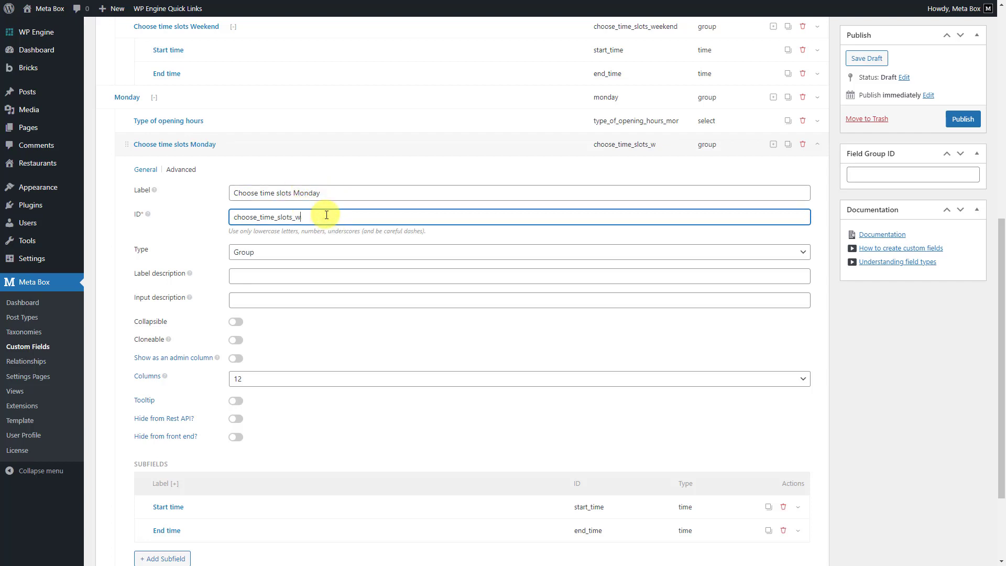
Step: Point the conditional logic rule of the Choose time slots Monday subfield at type_of_opening_hours_monday
{"action": "left_click", "coordinate": [181, 169]}
{"action": "left_click", "coordinate": [462, 441]}
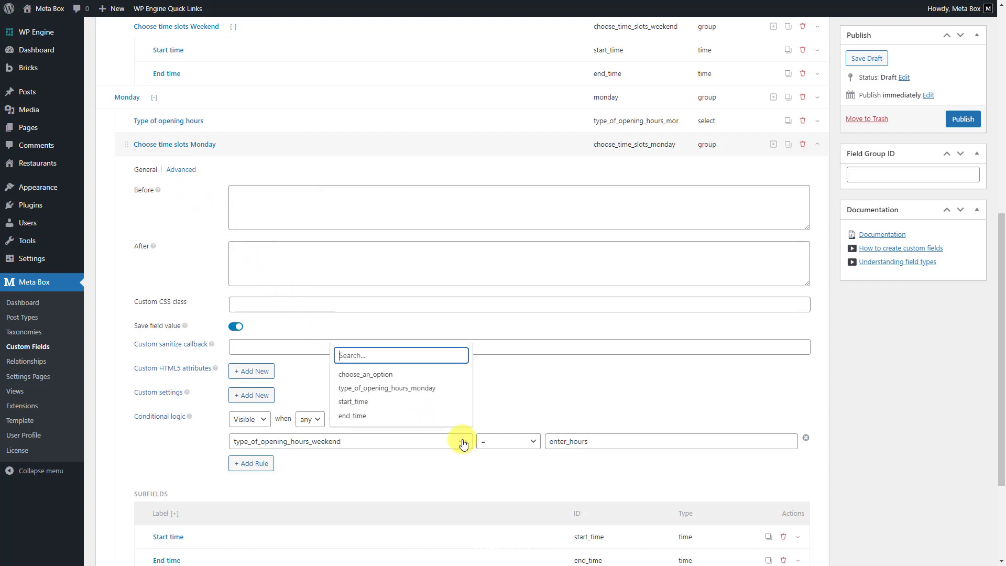
{"action": "left_click", "coordinate": [432, 392]}
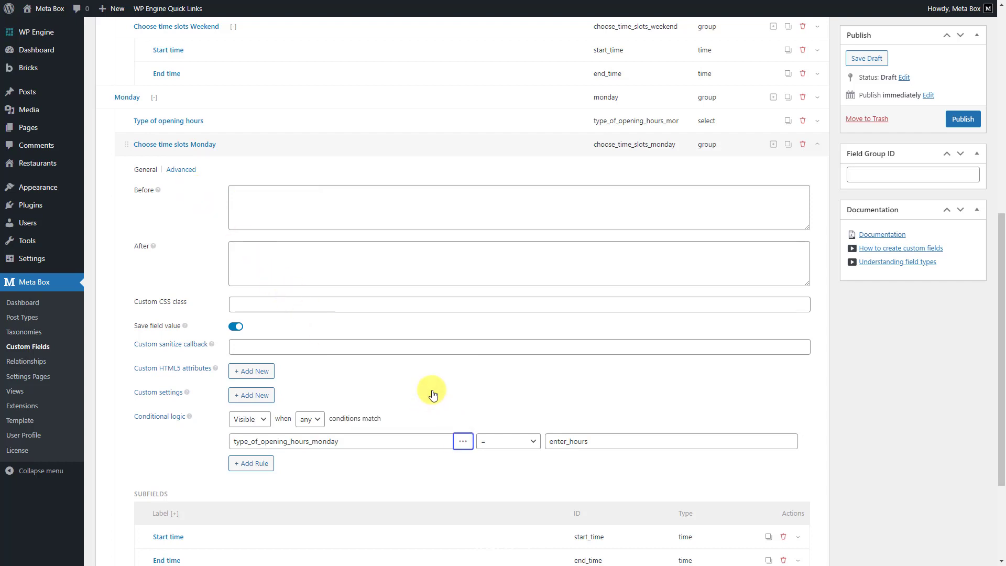
{"action": "left_click", "coordinate": [284, 146]}
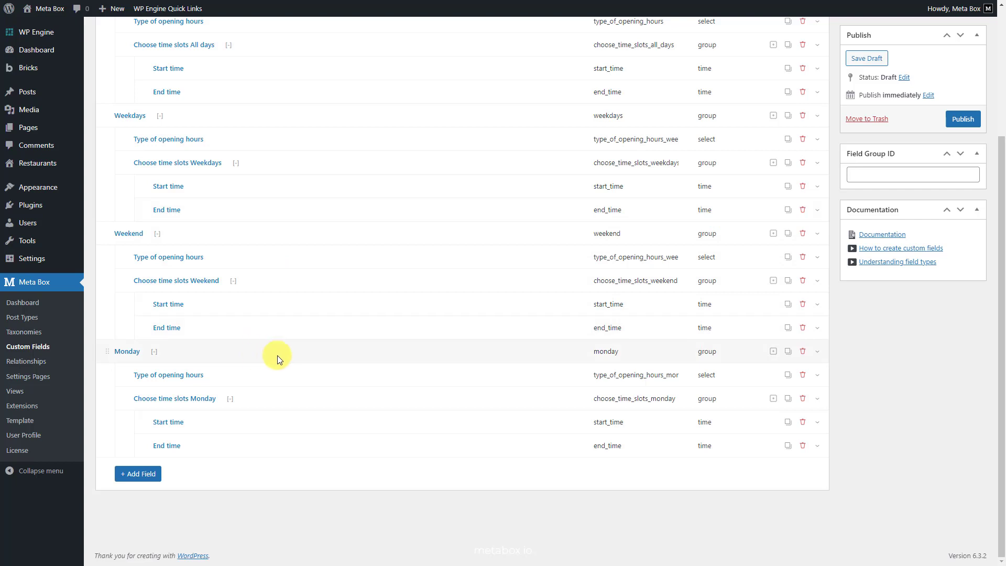
Step: Duplicate the Monday group, label the copy Tuesday and check its conditional logic rule
{"action": "left_click", "coordinate": [788, 354]}
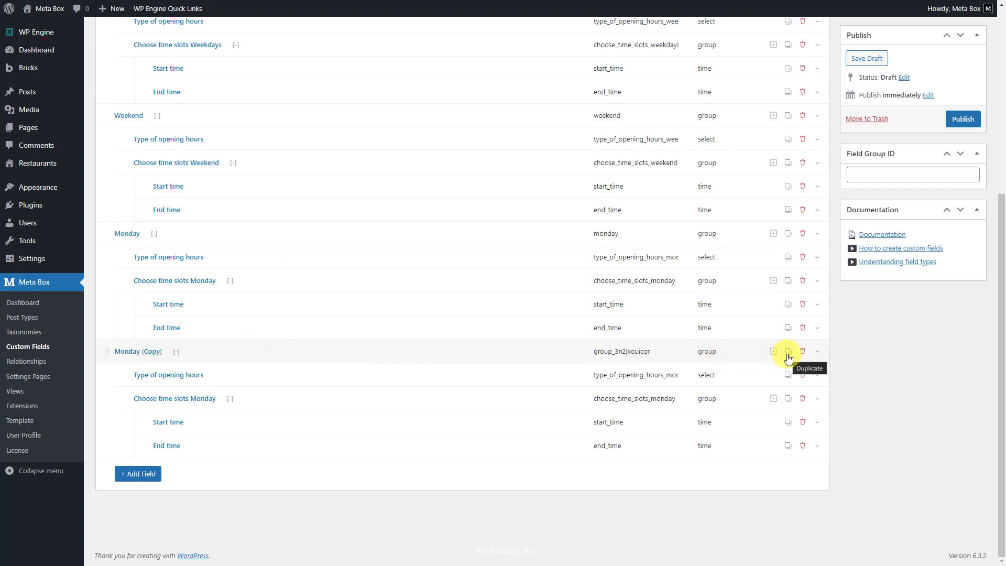
{"action": "left_click", "coordinate": [235, 354]}
{"action": "scroll", "coordinate": [235, 354], "scroll_direction": "down", "scroll_amount": 3}
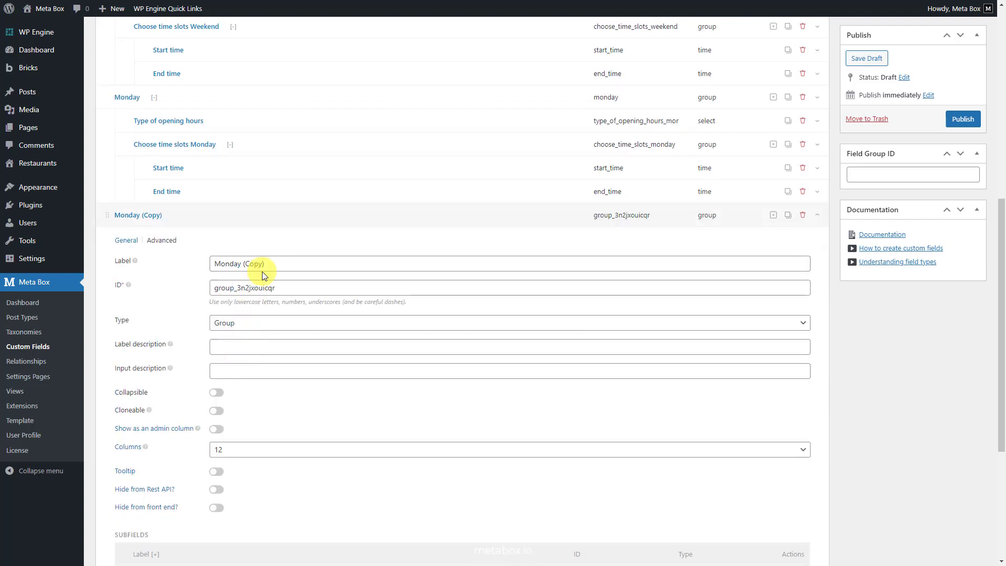
{"action": "left_click_drag", "start_coordinate": [265, 263], "coordinate": [213, 263]}
{"action": "type", "text": "Tuesday"}
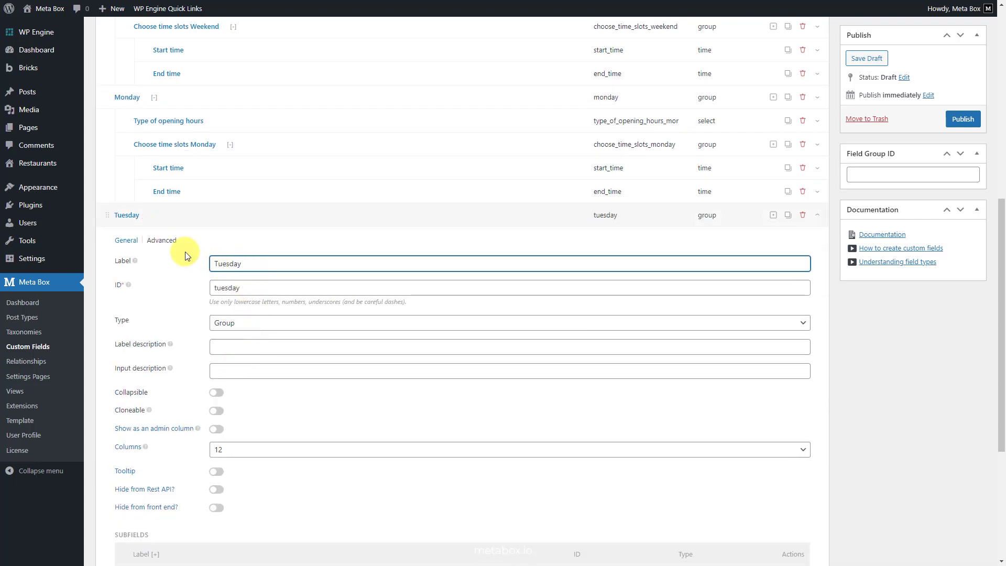
{"action": "left_click", "coordinate": [166, 241]}
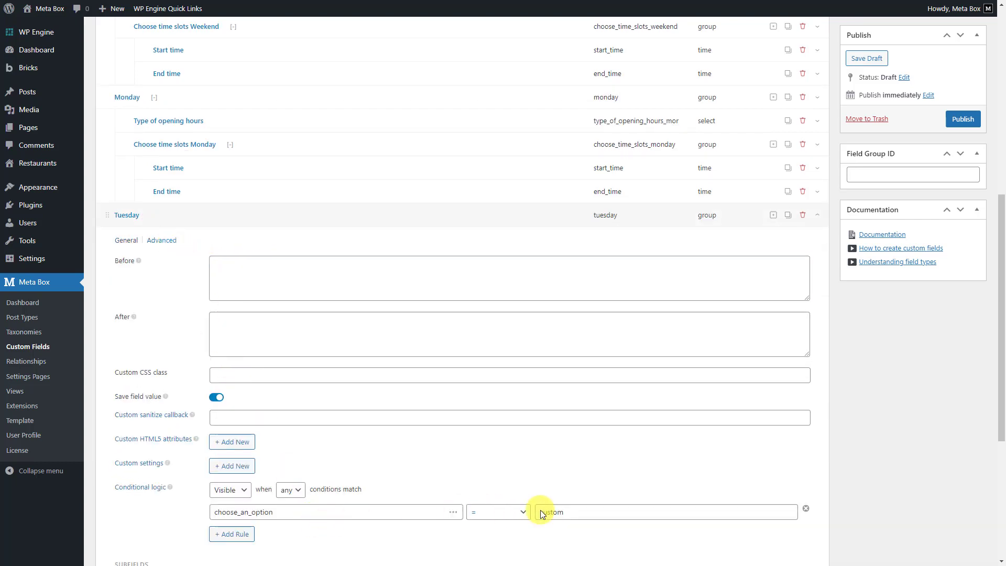
{"action": "left_click", "coordinate": [127, 242]}
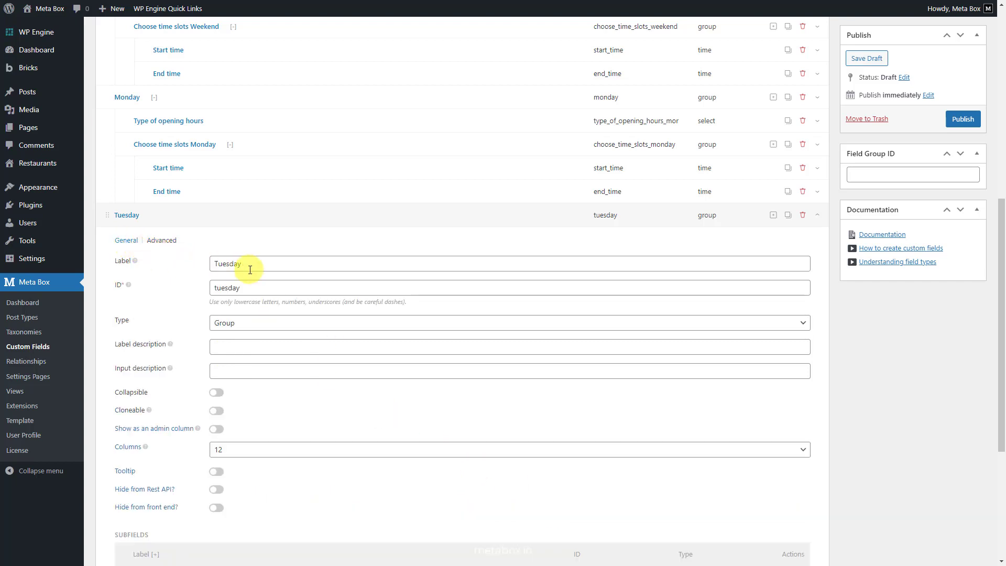
Step: Change the ID of the Type of opening hours subfield in the Tuesday group to type_of_opening_hours_tuesday
{"action": "scroll", "coordinate": [252, 270], "scroll_direction": "down", "scroll_amount": 4}
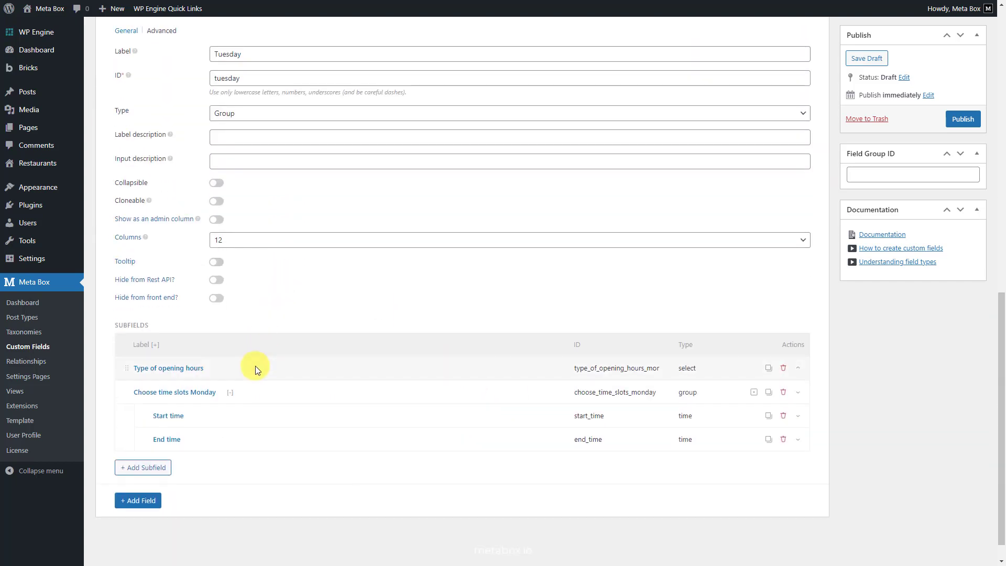
{"action": "left_click", "coordinate": [256, 366]}
{"action": "left_click", "coordinate": [346, 443]}
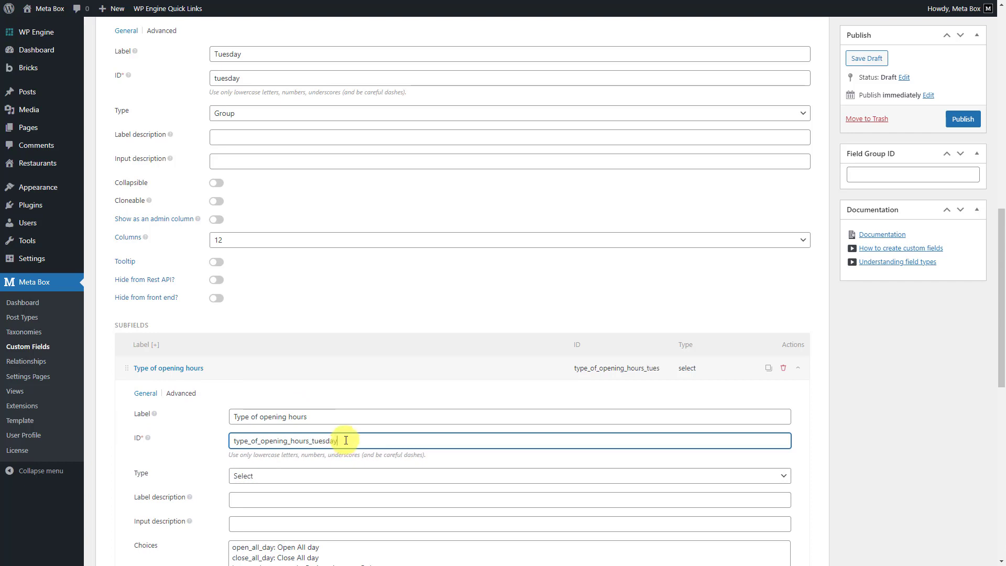
{"action": "left_click", "coordinate": [301, 373]}
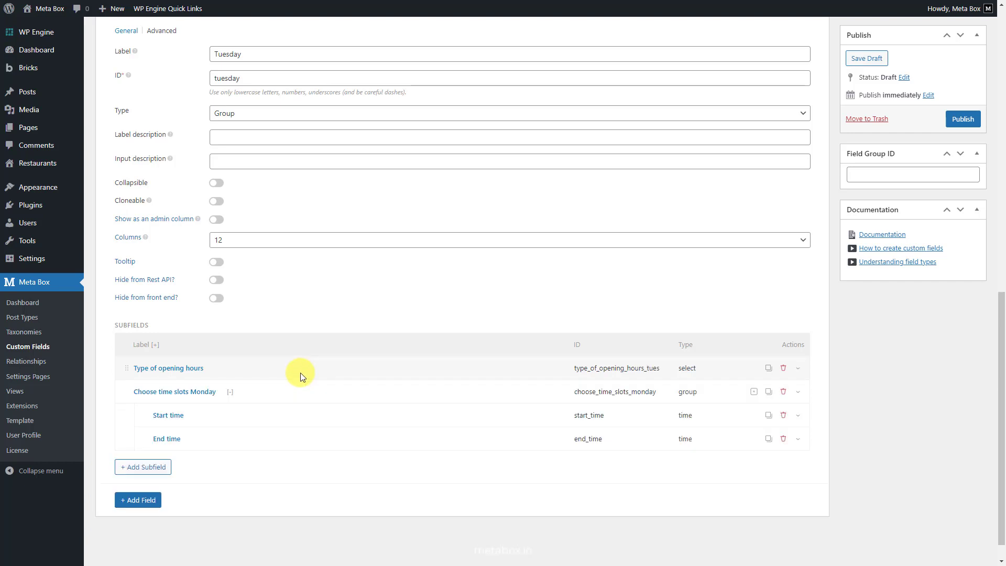
Step: Relabel the Tuesday group's time slots subfield Choose time slots Tuesday and set its ID to choose_time_slots_tuesday
{"action": "left_click", "coordinate": [291, 392]}
{"action": "double_click", "coordinate": [295, 440]}
{"action": "type", "text": "Tu"}
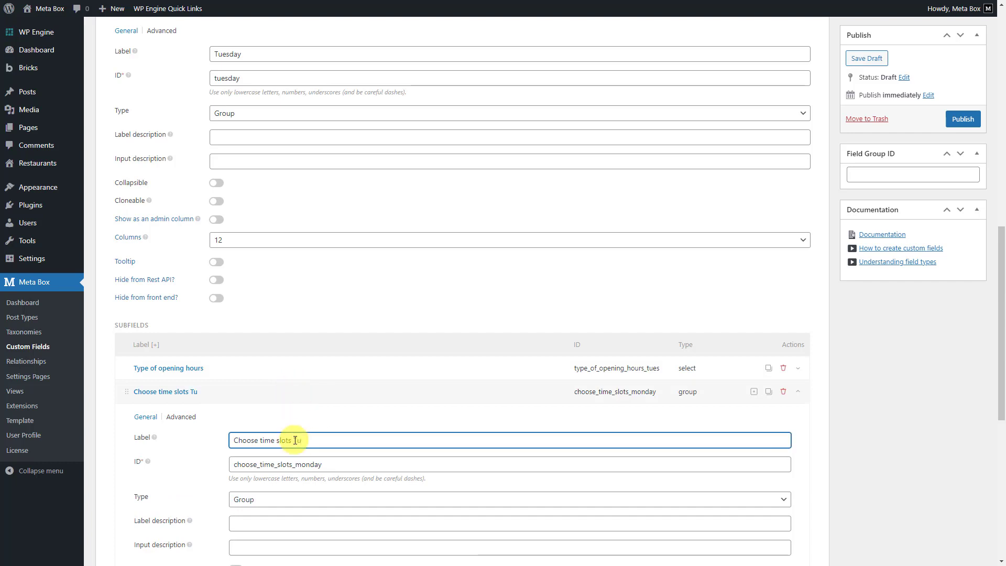
{"action": "type", "text": "esday"}
{"action": "left_click", "coordinate": [329, 465]}
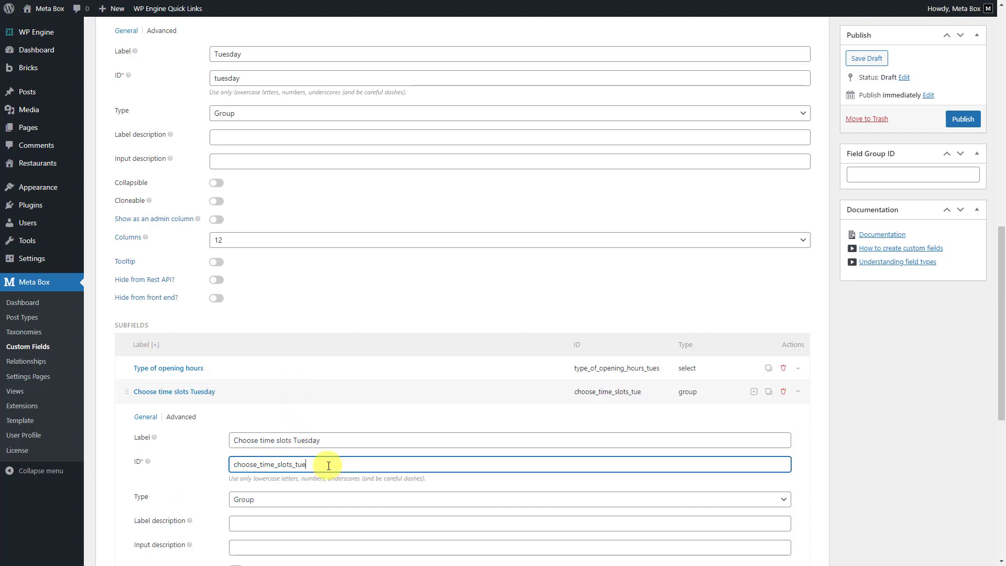
Step: Point the conditional logic rule of the Choose time slots Tuesday subfield at type_of_opening_hours_tuesday and collapse the Tuesday group
{"action": "left_click", "coordinate": [183, 417]}
{"action": "scroll", "coordinate": [191, 419], "scroll_direction": "down", "scroll_amount": 5}
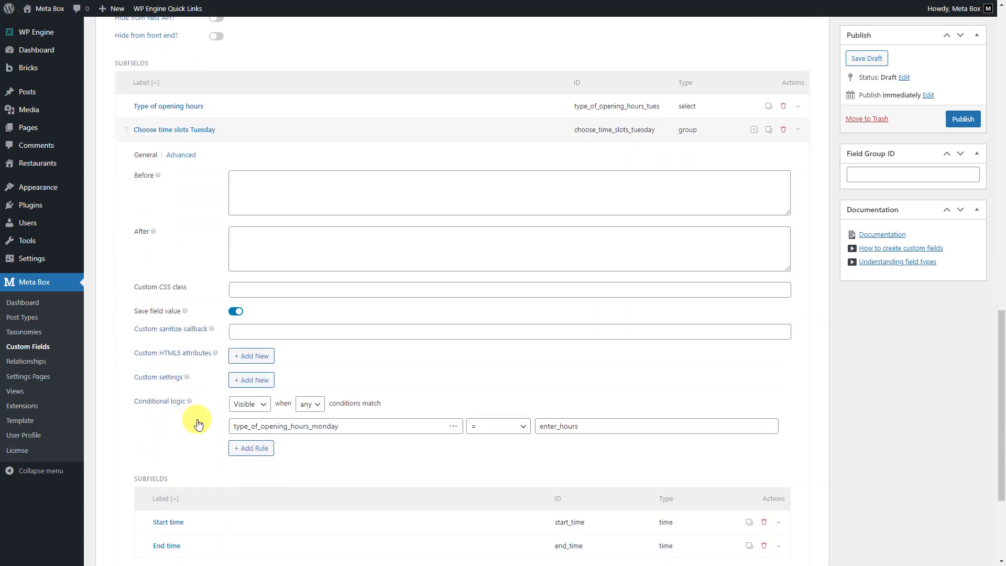
{"action": "left_click", "coordinate": [453, 426]}
{"action": "left_click", "coordinate": [418, 376]}
{"action": "scroll", "coordinate": [419, 377], "scroll_direction": "up", "scroll_amount": 3}
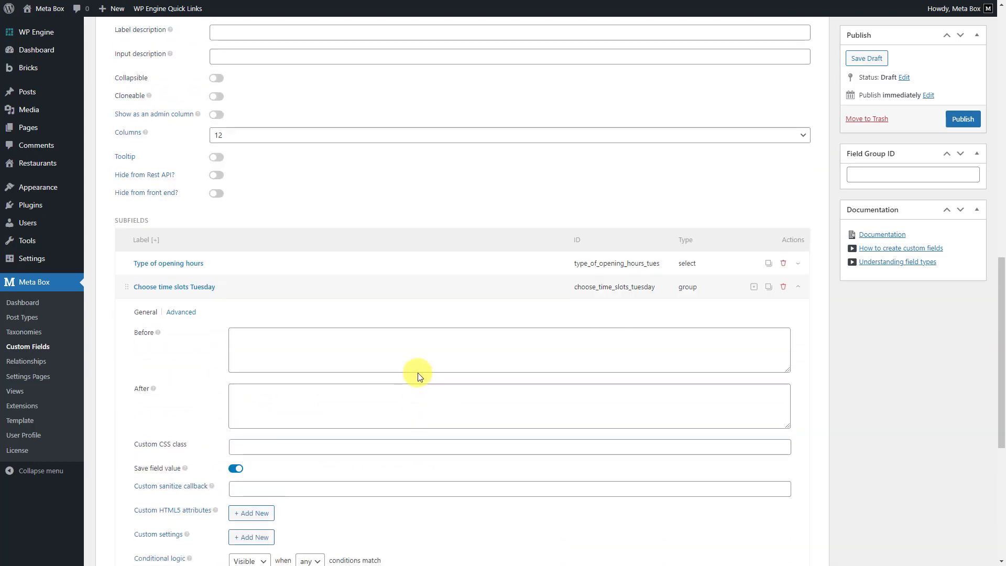
{"action": "left_click", "coordinate": [314, 289]}
{"action": "scroll", "coordinate": [314, 290], "scroll_direction": "up", "scroll_amount": 3}
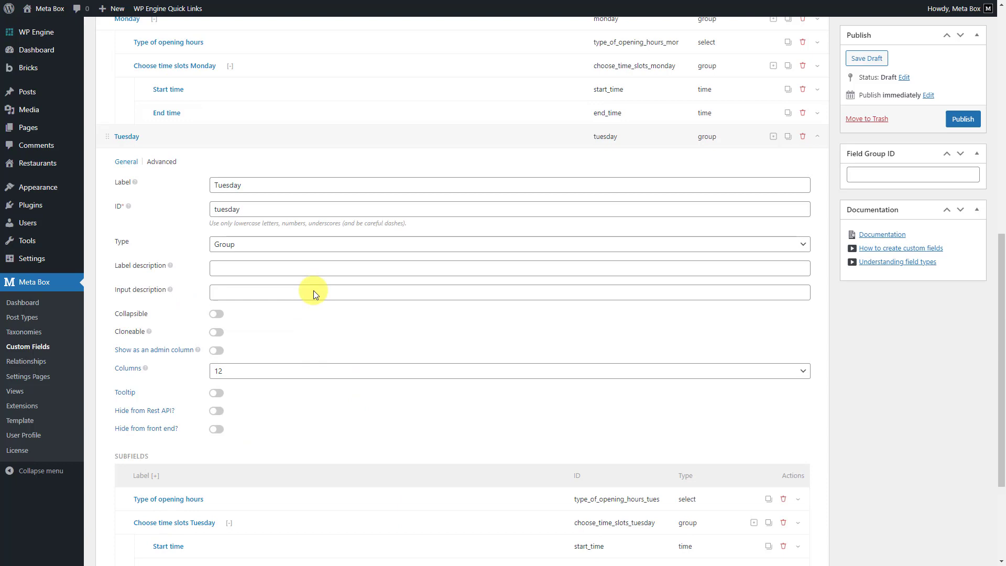
{"action": "left_click", "coordinate": [272, 141]}
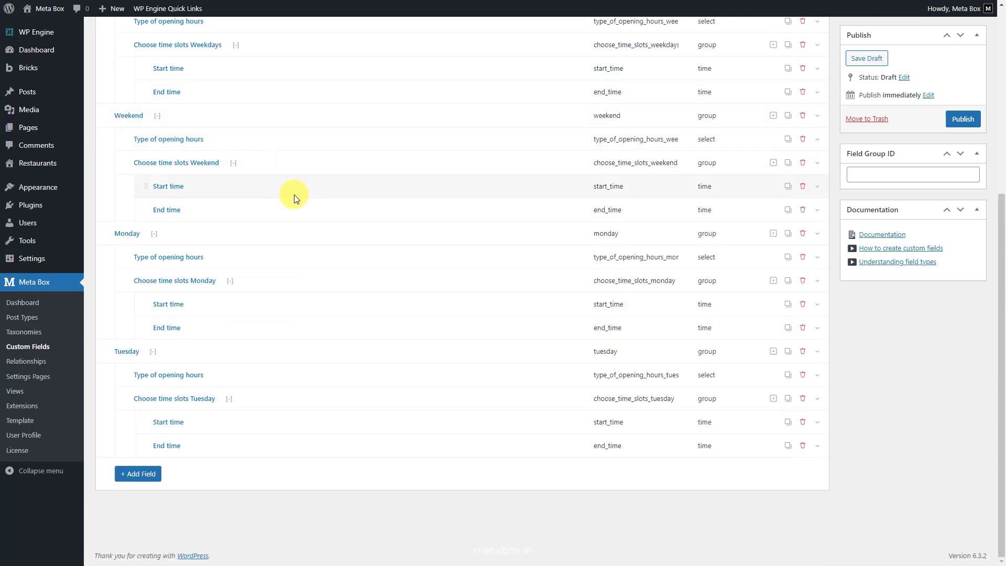
Step: Duplicate the Tuesday group, label the copy Wednesday and check its conditional logic rule
{"action": "left_click", "coordinate": [788, 351]}
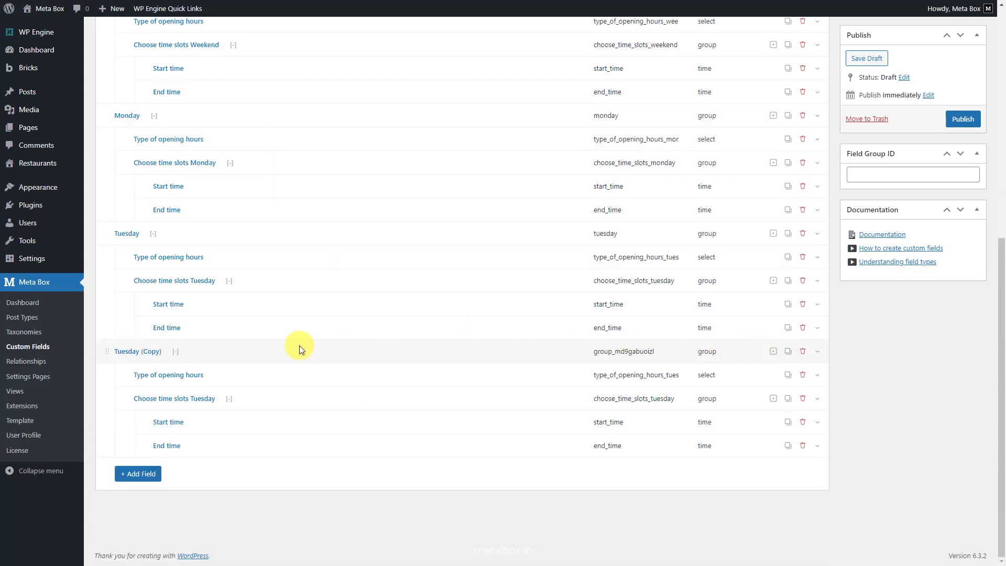
{"action": "left_click", "coordinate": [231, 351]}
{"action": "scroll", "coordinate": [232, 351], "scroll_direction": "down", "scroll_amount": 2}
{"action": "triple_click", "coordinate": [224, 303]}
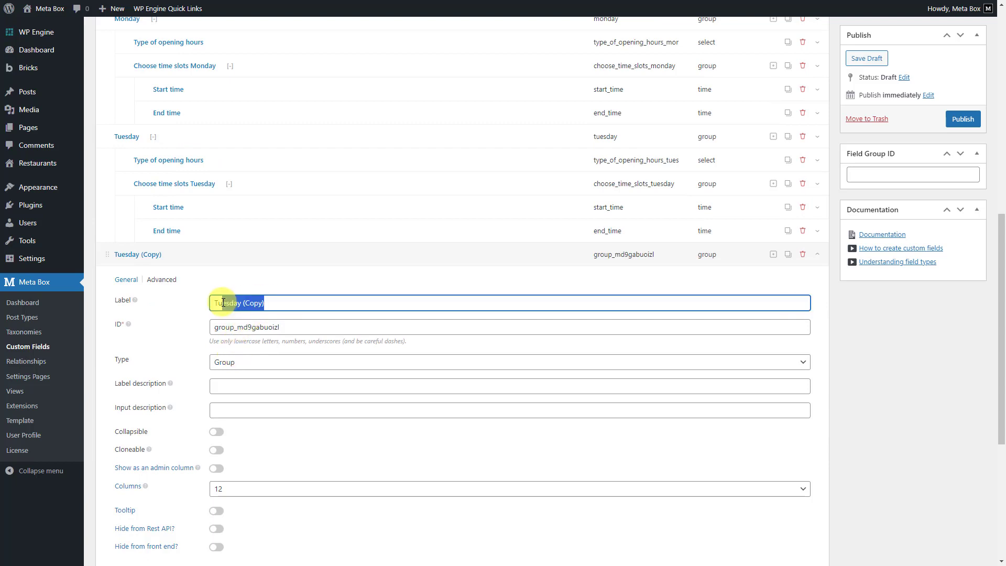
{"action": "type", "text": "Wednesday"}
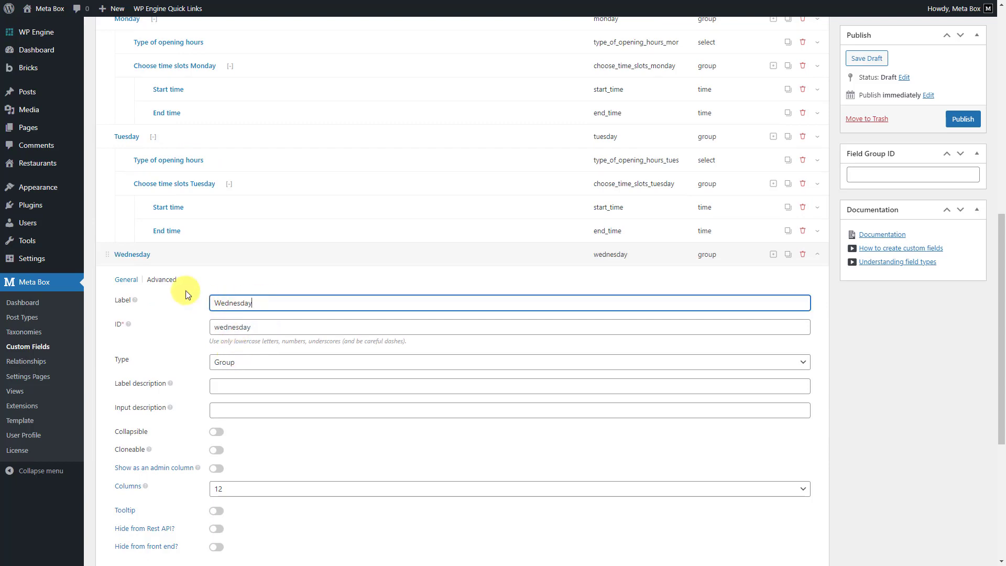
{"action": "left_click", "coordinate": [162, 279]}
{"action": "scroll", "coordinate": [215, 297], "scroll_direction": "down", "scroll_amount": 1}
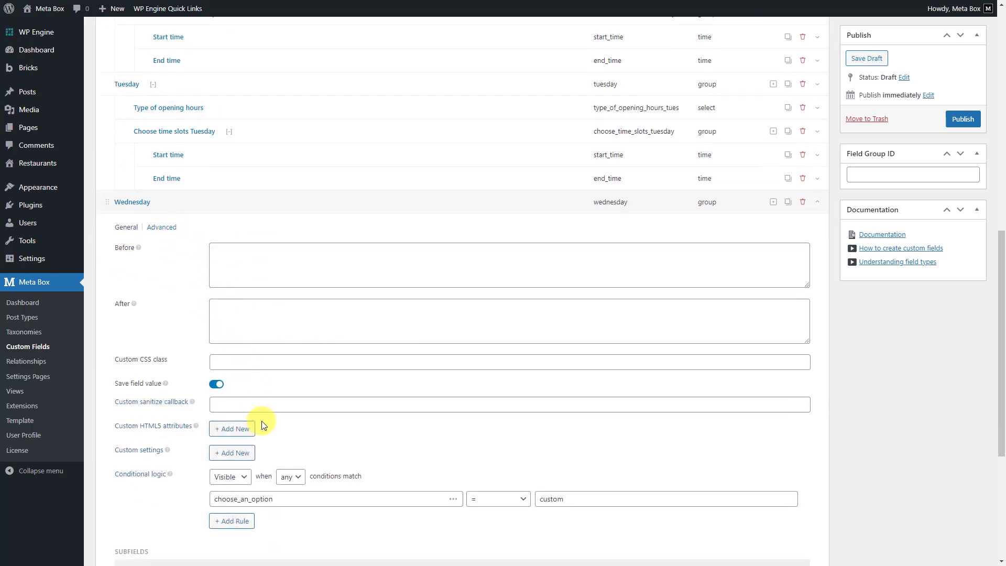
{"action": "scroll", "coordinate": [262, 423], "scroll_direction": "up", "scroll_amount": 1}
{"action": "left_click", "coordinate": [137, 282]}
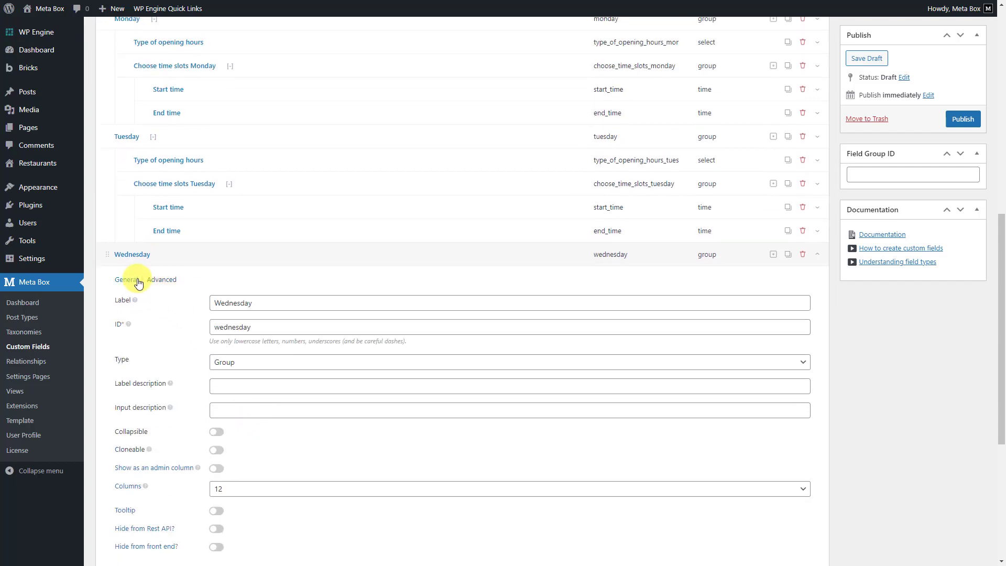
{"action": "left_click", "coordinate": [255, 259]}
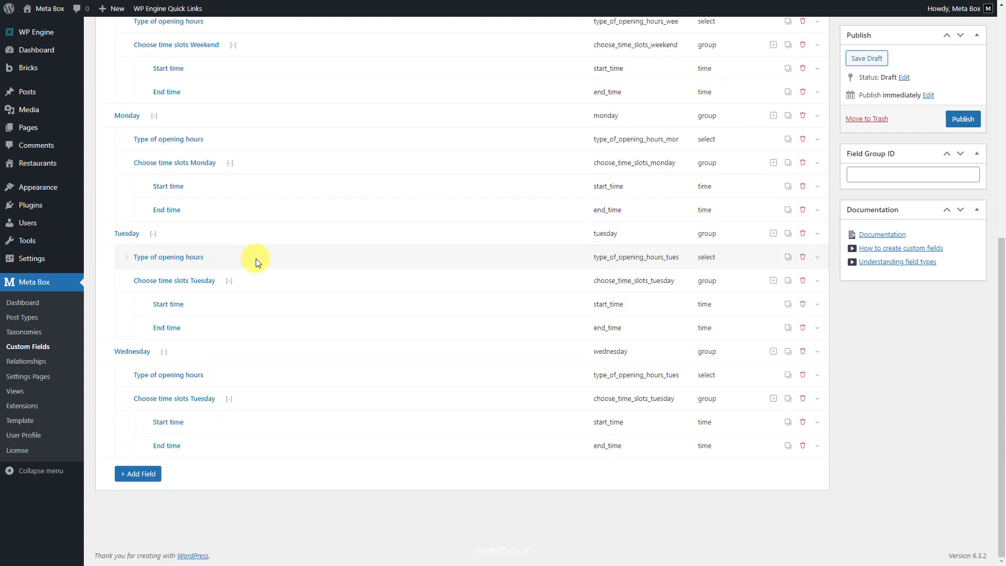
Step: Change the ID of the Type of opening hours subfield in the Wednesday group to type_of_opening_hours_wednesday
{"action": "left_click", "coordinate": [255, 376]}
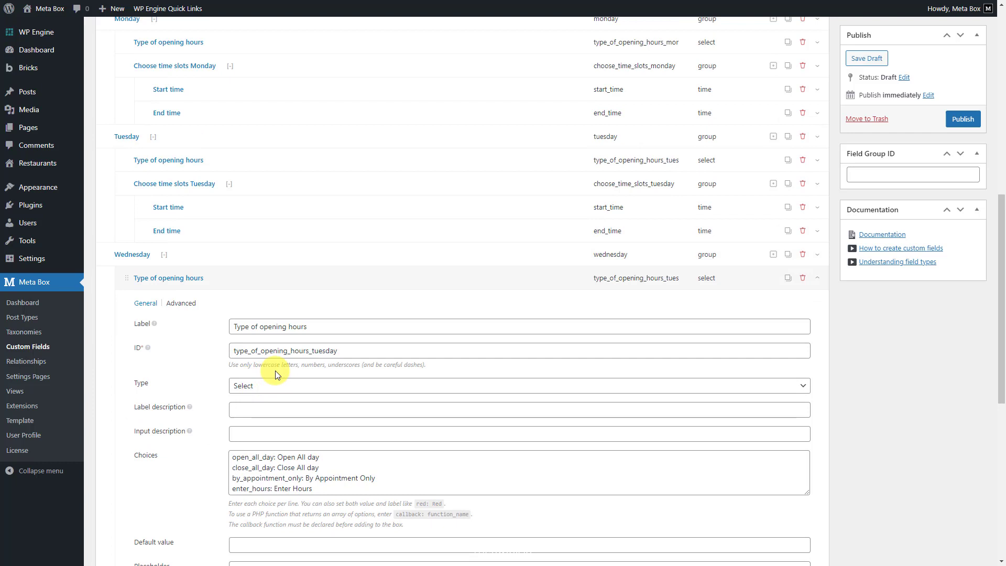
{"action": "left_click", "coordinate": [341, 352]}
{"action": "left_click_drag", "start_coordinate": [341, 353], "coordinate": [312, 351]}
{"action": "type", "text": "wednesday"}
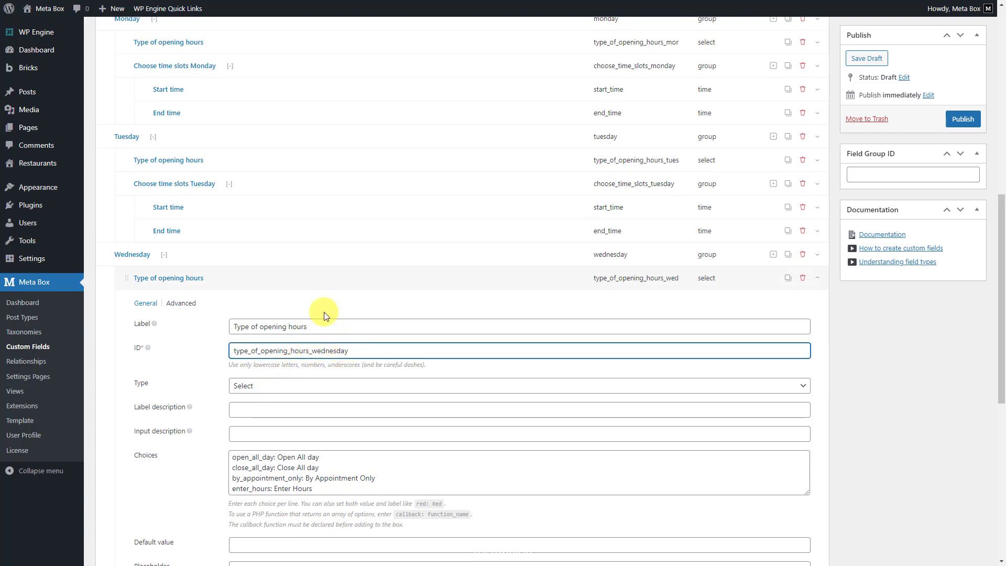
{"action": "left_click", "coordinate": [315, 299]}
{"action": "left_click", "coordinate": [303, 282]}
Step: Relabel the Wednesday group's time slots subfield Choose time slots Wednesday and set its ID to choose_time_slots_wednesday
{"action": "left_click", "coordinate": [262, 396]}
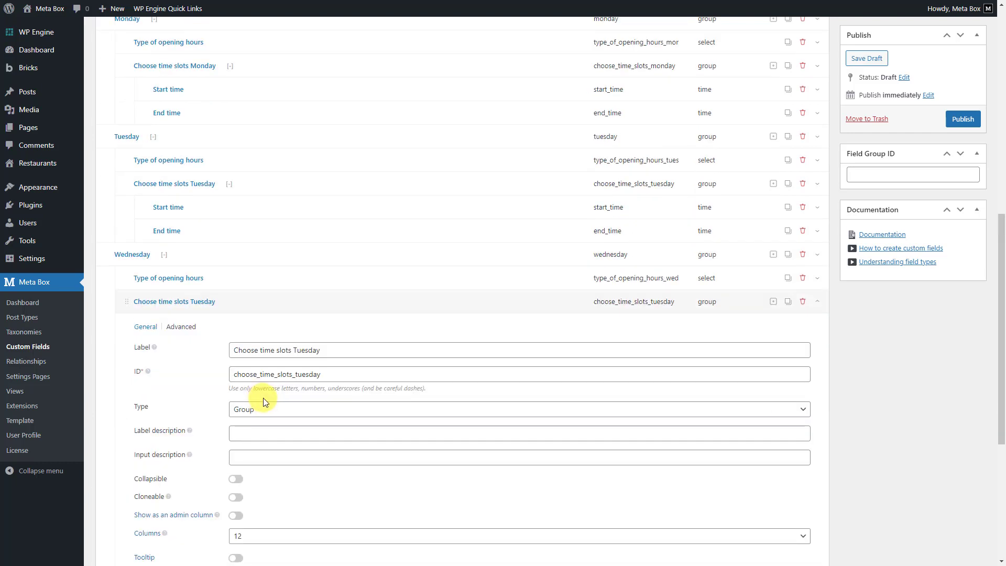
{"action": "left_click_drag", "start_coordinate": [324, 353], "coordinate": [296, 374]}
{"action": "type", "text": "wednesday"}
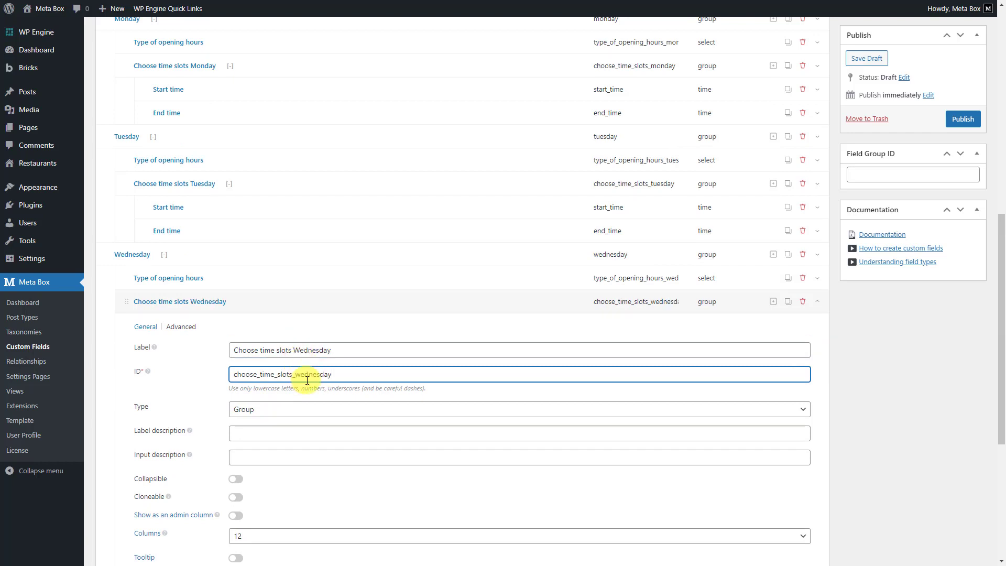
Step: Point the conditional logic rule of the Choose time slots Wednesday subfield at type_of_opening_hours_wednesday
{"action": "left_click", "coordinate": [181, 326]}
{"action": "scroll", "coordinate": [191, 330], "scroll_direction": "down", "scroll_amount": 3}
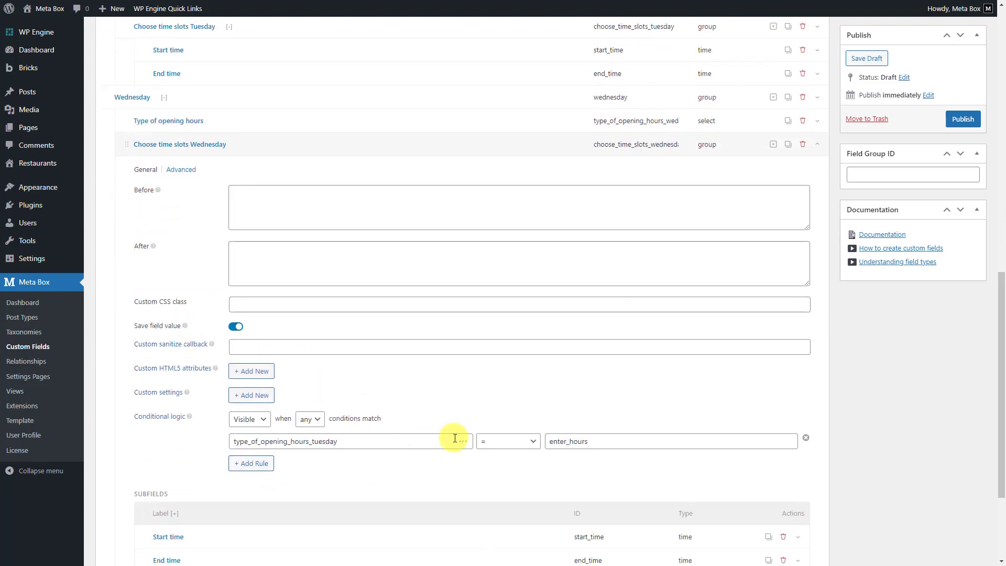
{"action": "left_click", "coordinate": [455, 439]}
{"action": "left_click", "coordinate": [442, 391]}
{"action": "scroll", "coordinate": [436, 380], "scroll_direction": "up", "scroll_amount": 2}
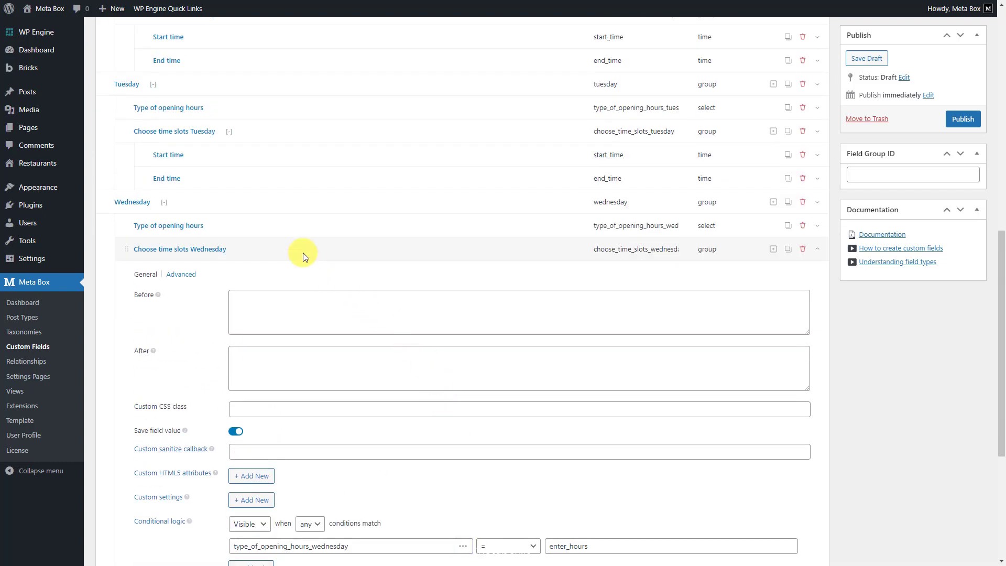
{"action": "left_click", "coordinate": [303, 253]}
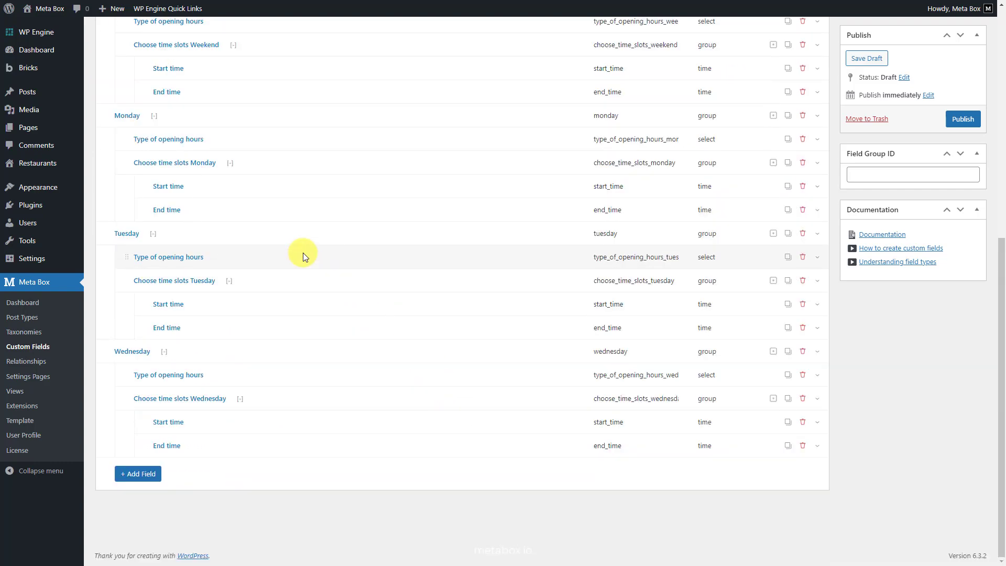
Step: Duplicate the Wednesday group, label the copy Thursday and check its conditional logic rule
{"action": "left_click", "coordinate": [788, 352]}
{"action": "left_click", "coordinate": [246, 350]}
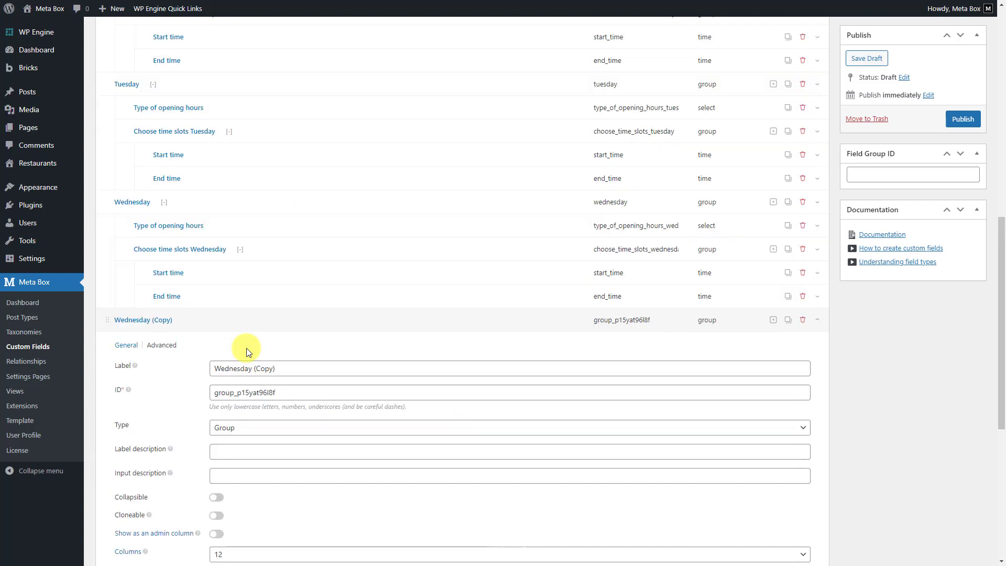
{"action": "left_click_drag", "start_coordinate": [283, 368], "coordinate": [216, 369]}
{"action": "type", "text": "Thursday"}
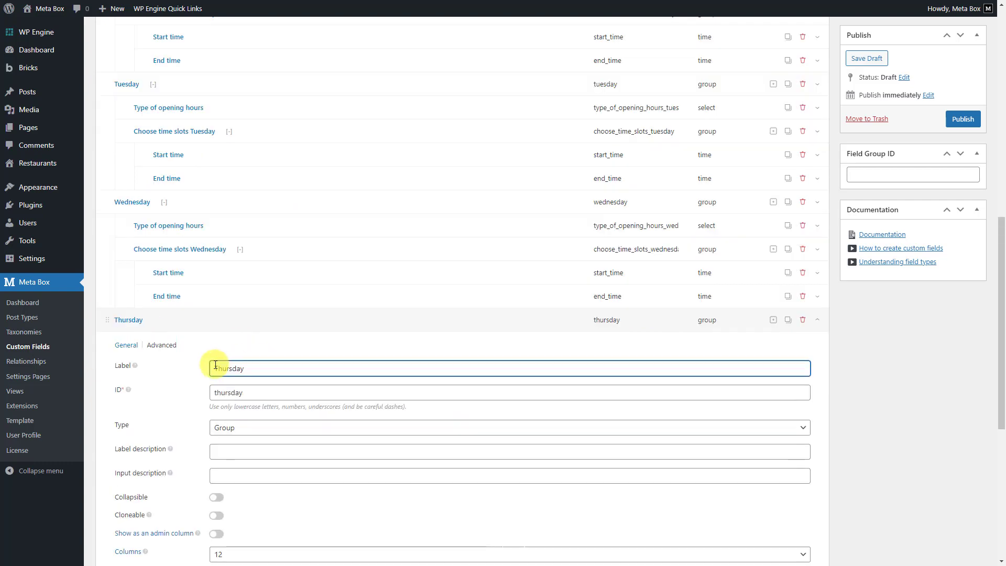
{"action": "left_click", "coordinate": [161, 344]}
{"action": "scroll", "coordinate": [234, 364], "scroll_direction": "down", "scroll_amount": 3}
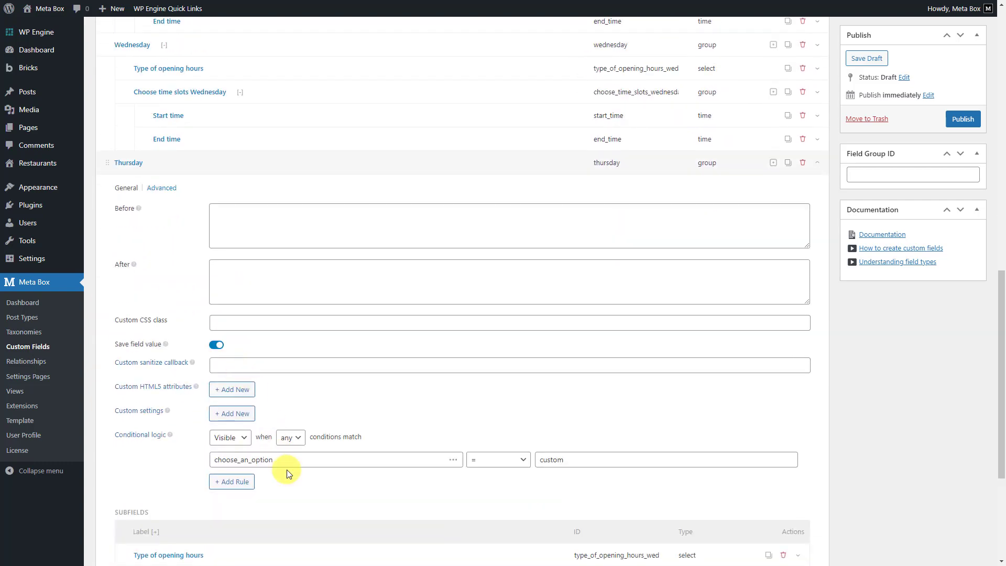
{"action": "left_click", "coordinate": [266, 168]}
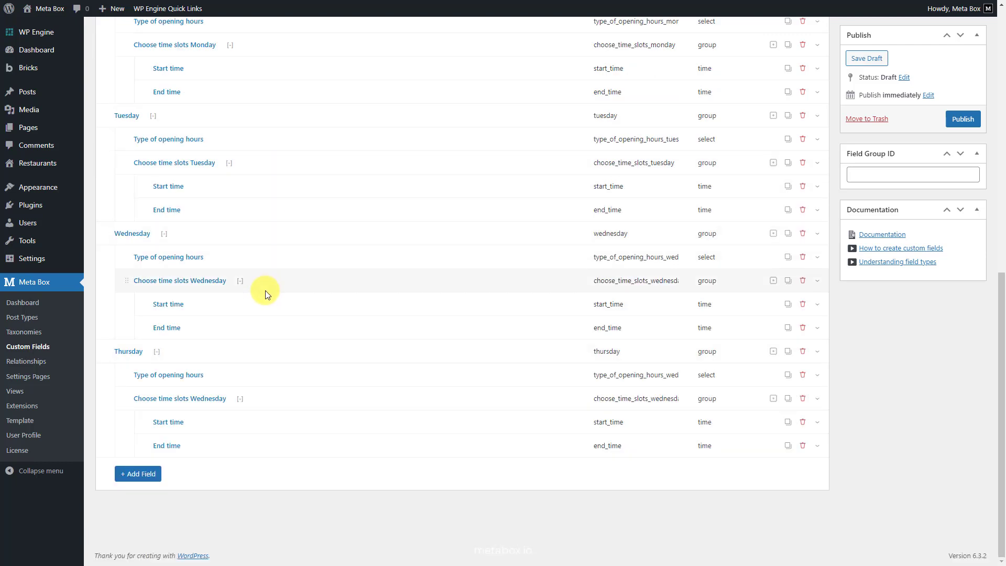
Step: Change the ID of the Type of opening hours subfield in the Thursday group to type_of_opening_hours_thursday
{"action": "left_click", "coordinate": [258, 375]}
{"action": "left_click", "coordinate": [349, 259]}
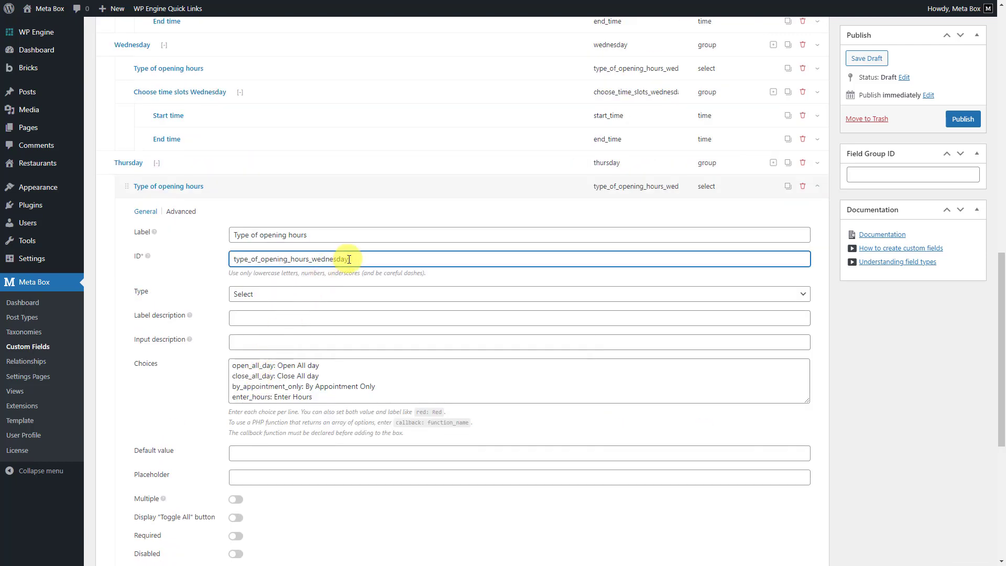
{"action": "left_click_drag", "start_coordinate": [348, 259], "coordinate": [315, 259]}
{"action": "left_click", "coordinate": [294, 193]}
Step: Relabel the Thursday group's time slots subfield Choose time slots Thursday and set its ID to choose_time_slots_thursday
{"action": "left_click", "coordinate": [274, 399]}
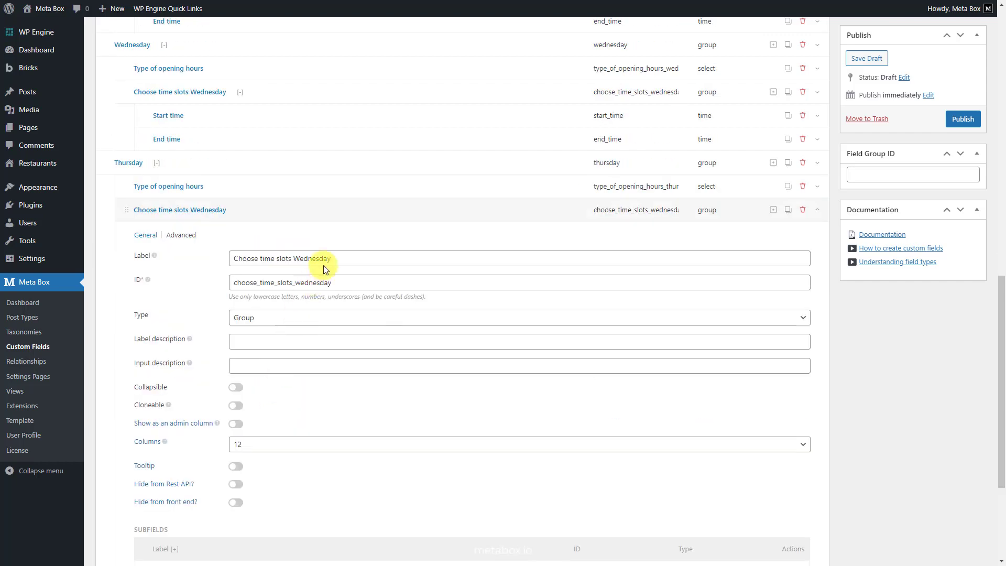
{"action": "left_click_drag", "start_coordinate": [331, 259], "coordinate": [292, 259]}
{"action": "type", "text": "Thursday"}
{"action": "left_click_drag", "start_coordinate": [340, 283], "coordinate": [300, 283]}
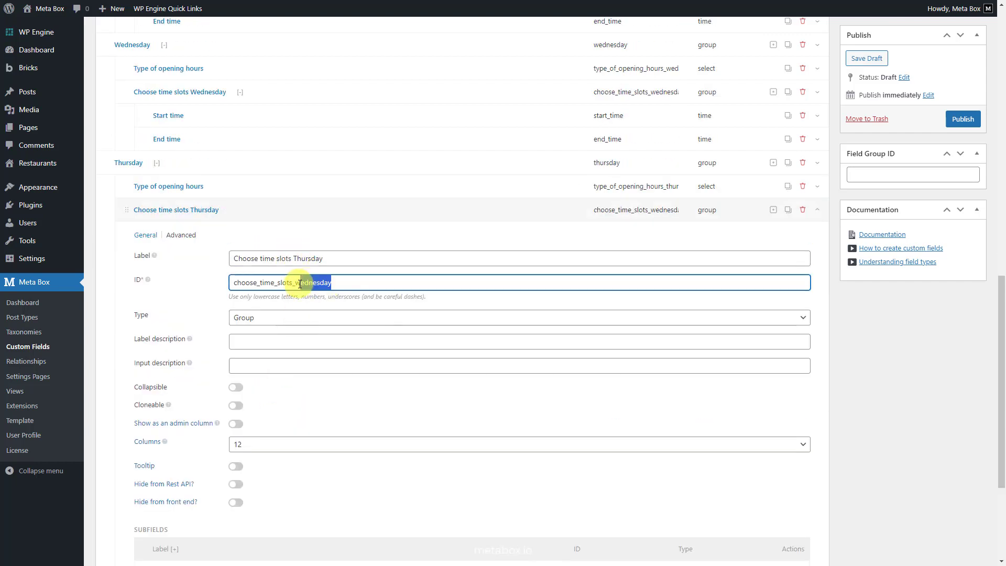
{"action": "type", "text": "thursday"}
Step: Point the conditional logic rule of the Choose time slots Thursday subfield at type_of_opening_hours_thursday
{"action": "left_click", "coordinate": [180, 235]}
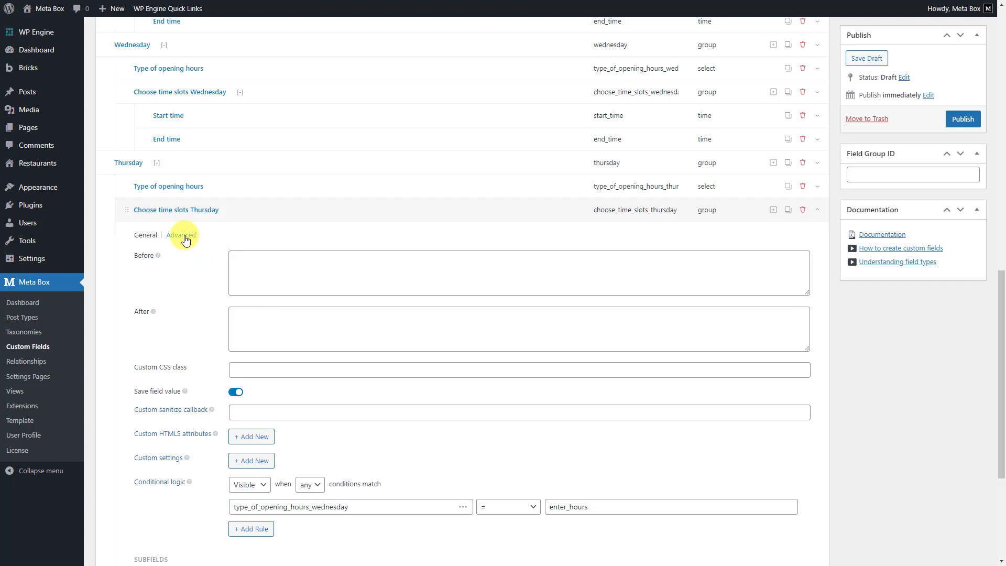
{"action": "left_click", "coordinate": [454, 501]}
{"action": "left_click", "coordinate": [367, 453]}
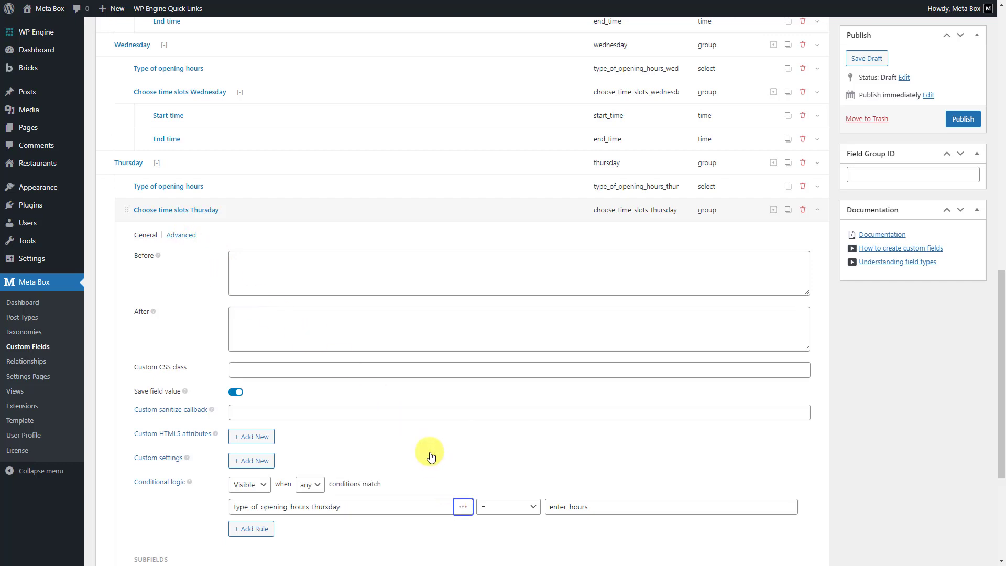
{"action": "left_click", "coordinate": [325, 212]}
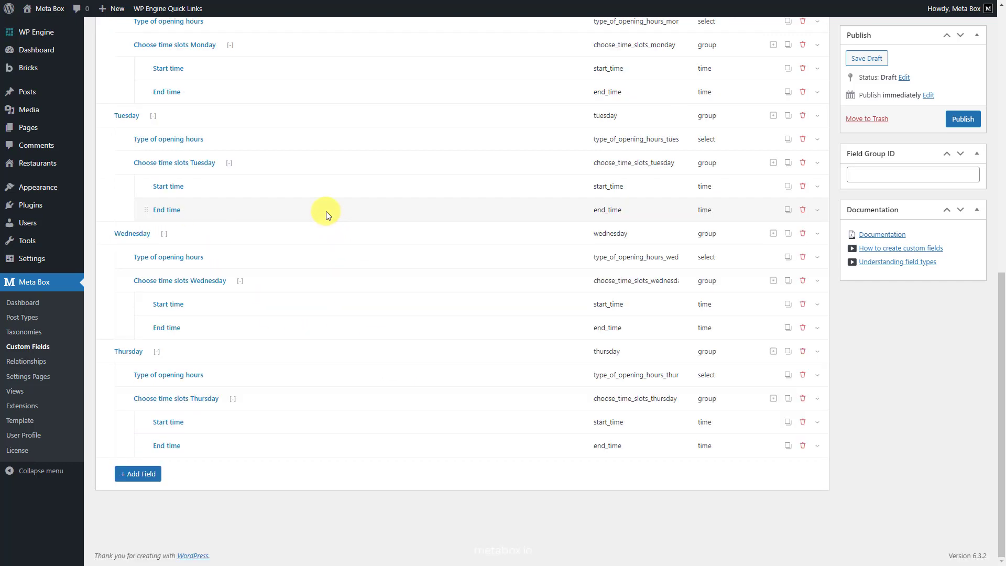
Step: Duplicate the Thursday group, label the copy Friday and check its conditional logic rule
{"action": "left_click", "coordinate": [787, 351]}
{"action": "left_click", "coordinate": [226, 355]}
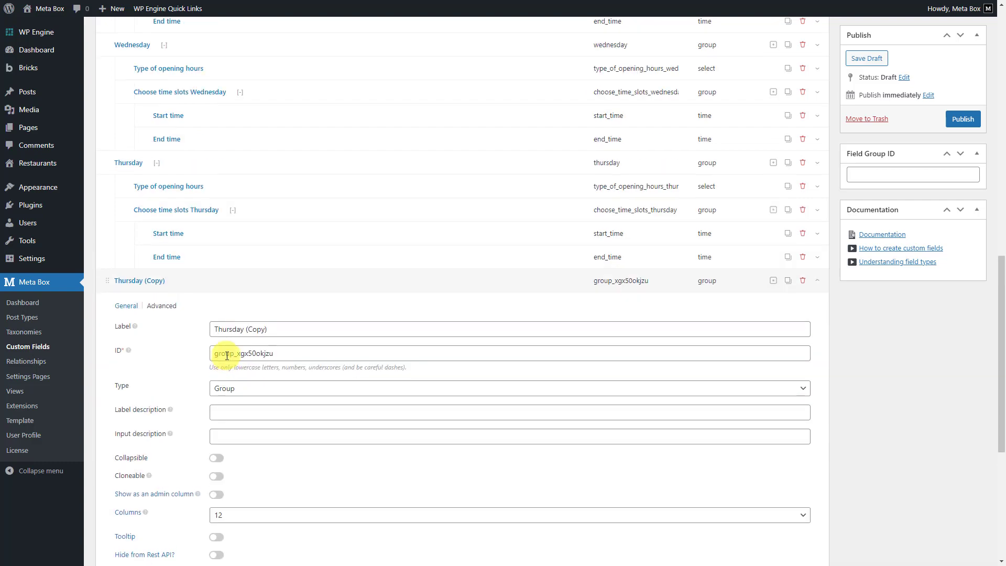
{"action": "left_click_drag", "start_coordinate": [253, 329], "coordinate": [206, 331]}
{"action": "type", "text": "Friday"}
{"action": "left_click", "coordinate": [162, 306]}
{"action": "scroll", "coordinate": [205, 343], "scroll_direction": "down", "scroll_amount": 2}
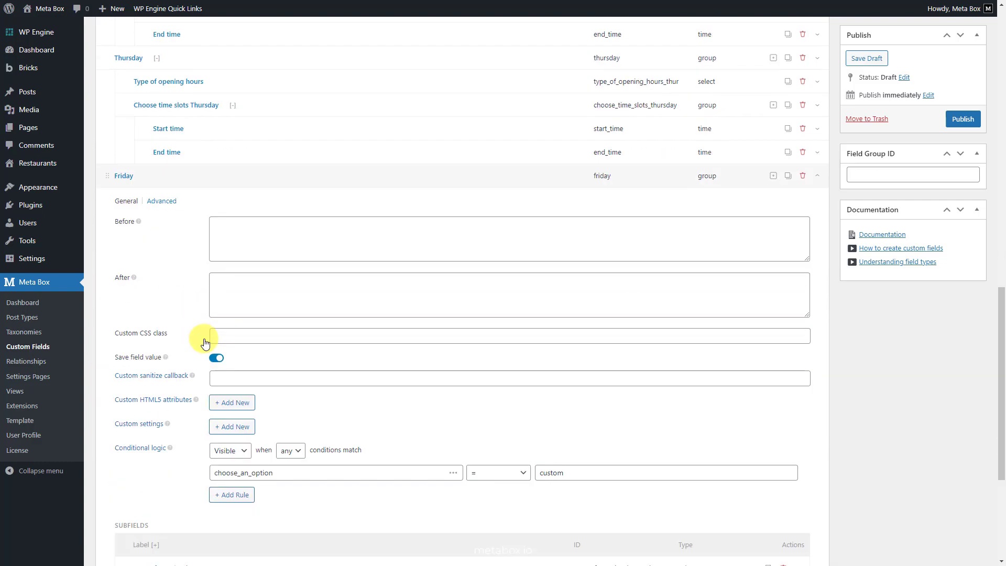
{"action": "scroll", "coordinate": [204, 340], "scroll_direction": "up", "scroll_amount": 2}
{"action": "left_click", "coordinate": [134, 305]}
{"action": "left_click", "coordinate": [271, 285]}
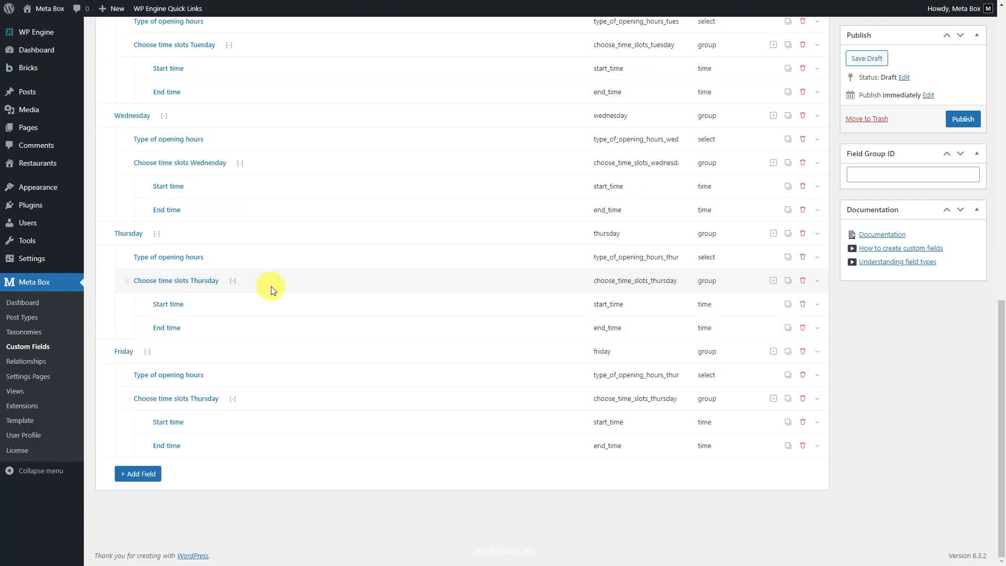
Step: Change the ID of the Type of opening hours subfield in the Friday group to type_of_opening_hours_friday
{"action": "left_click", "coordinate": [275, 373]}
{"action": "left_click", "coordinate": [345, 377]}
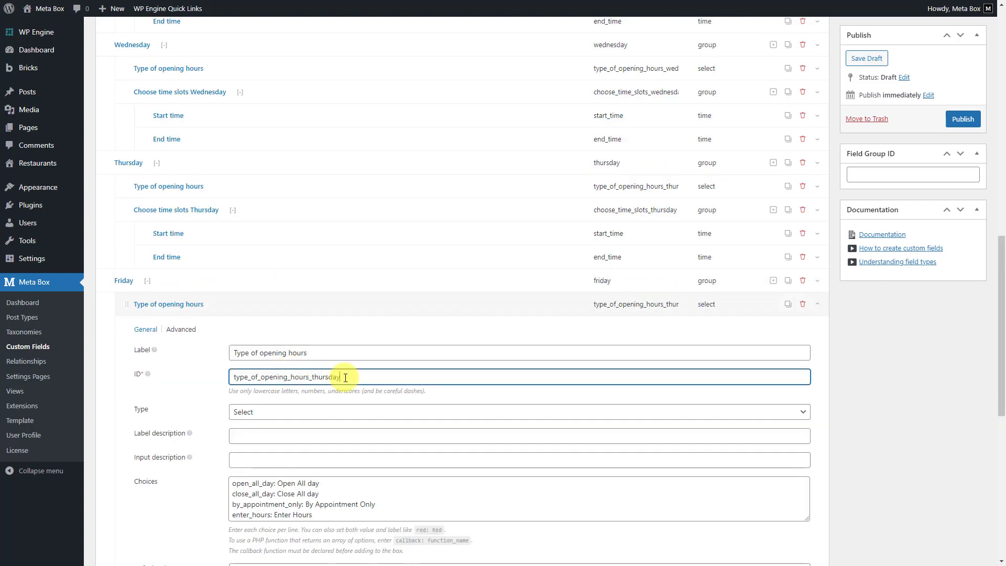
{"action": "left_click_drag", "start_coordinate": [345, 377], "coordinate": [315, 379]}
{"action": "left_click", "coordinate": [313, 309]}
Step: Relabel the Friday group's time slots subfield Choose time slots Friday and set its ID to choose_time_slots_friday
{"action": "left_click", "coordinate": [306, 330]}
{"action": "double_click", "coordinate": [294, 376]}
{"action": "type", "text": "Friday"}
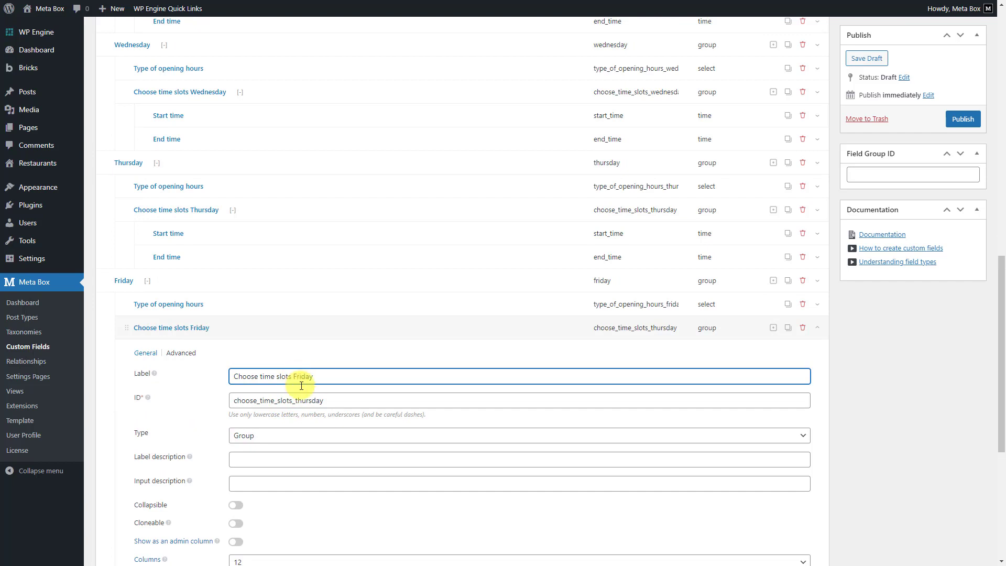
{"action": "left_click_drag", "start_coordinate": [294, 400], "coordinate": [332, 402]}
{"action": "type", "text": "friday"}
Step: Point the conditional logic rule of the Choose time slots Friday subfield at type_of_opening_hours_friday
{"action": "left_click", "coordinate": [181, 353]}
{"action": "scroll", "coordinate": [198, 363], "scroll_direction": "down", "scroll_amount": 2}
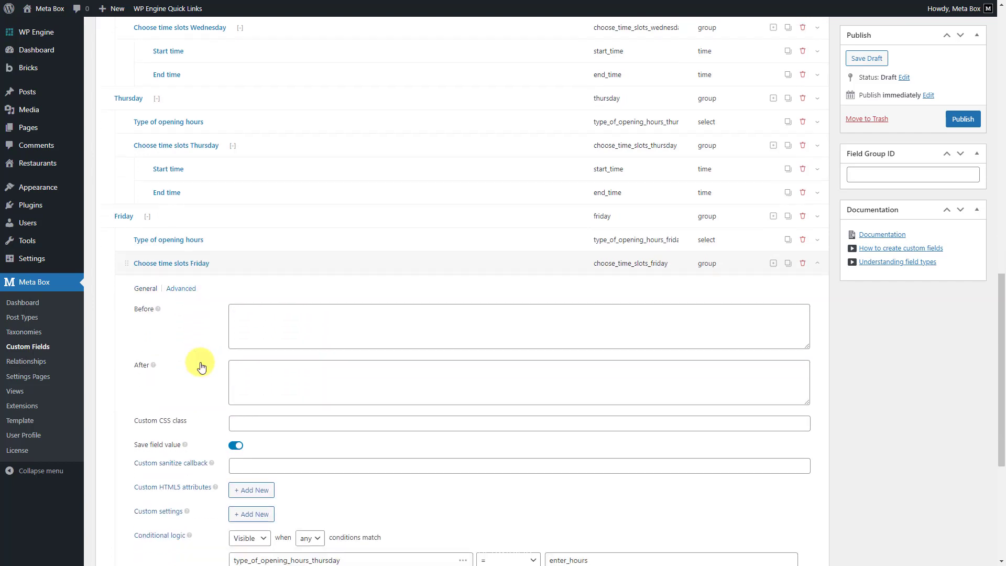
{"action": "left_click", "coordinate": [463, 520]}
{"action": "left_click", "coordinate": [442, 467]}
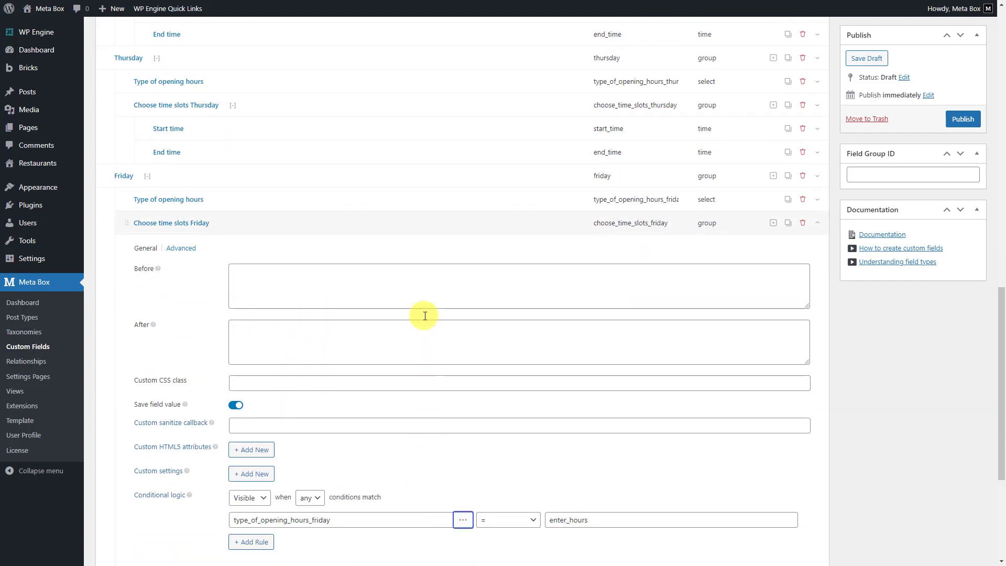
{"action": "left_click", "coordinate": [380, 181]}
{"action": "left_click", "coordinate": [363, 182]}
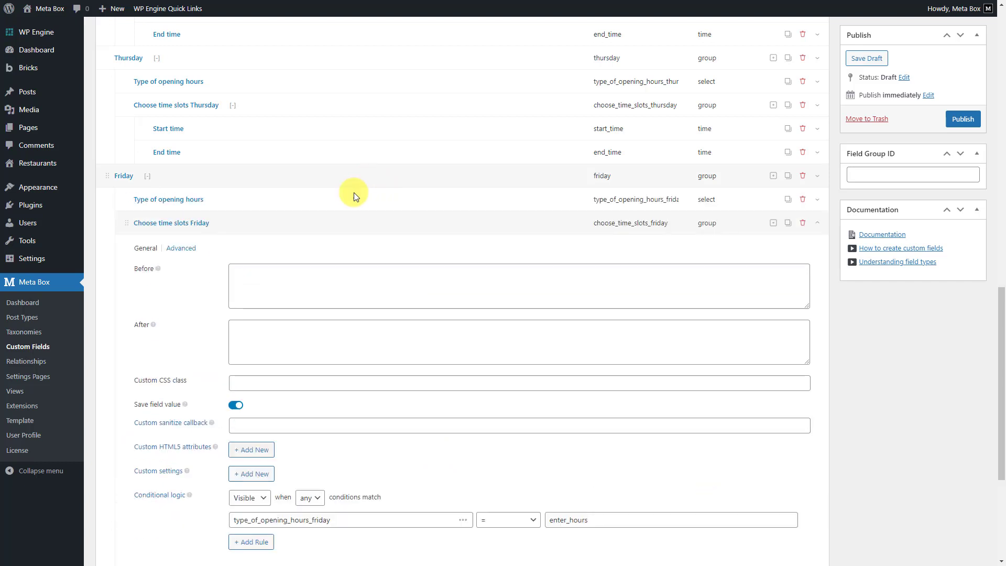
{"action": "left_click", "coordinate": [321, 219]}
Step: Duplicate the Friday group, label the copy Saturday and check its conditional logic rule
{"action": "left_click", "coordinate": [788, 354]}
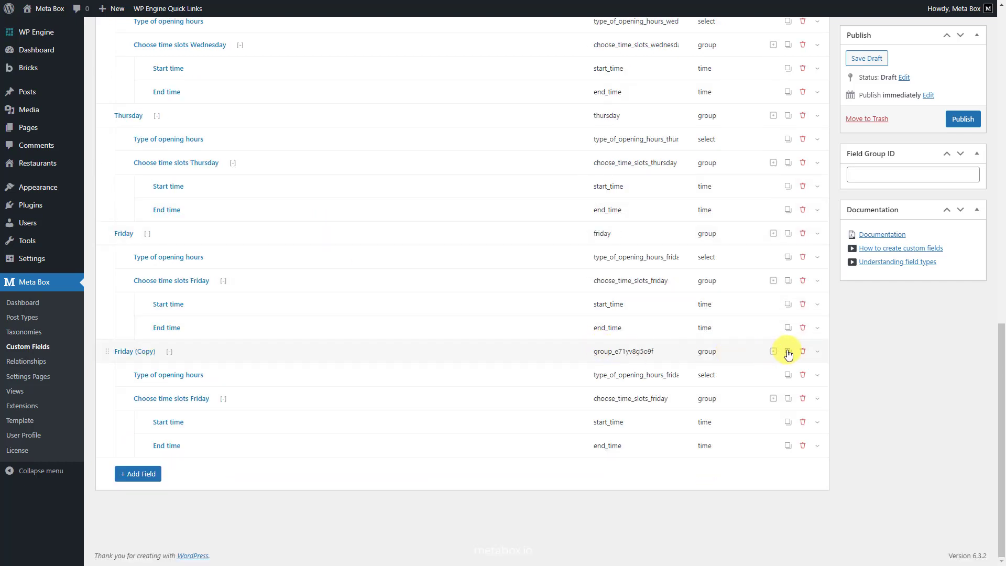
{"action": "left_click", "coordinate": [313, 353]}
{"action": "left_click_drag", "start_coordinate": [278, 342], "coordinate": [210, 343]}
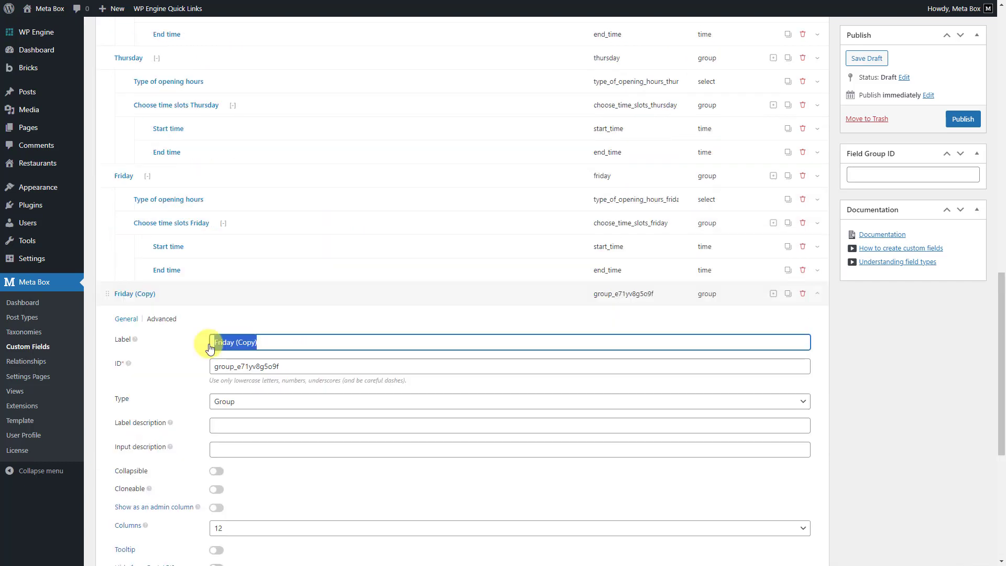
{"action": "type", "text": "Saturday"}
{"action": "left_click", "coordinate": [167, 319]}
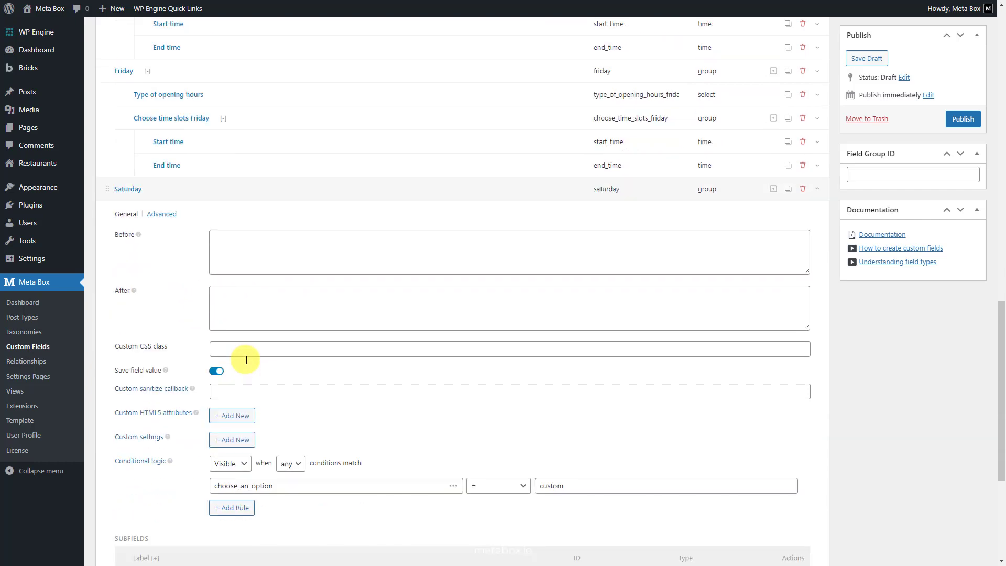
{"action": "scroll", "coordinate": [242, 357], "scroll_direction": "down", "scroll_amount": 1}
{"action": "left_click", "coordinate": [133, 268]}
{"action": "left_click", "coordinate": [287, 245]}
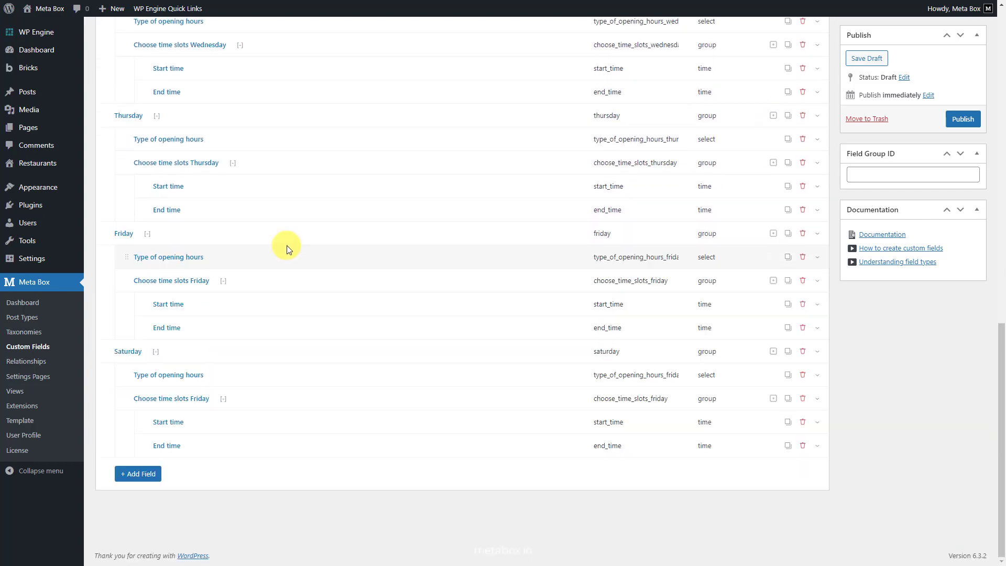
Step: Change the ID of the Type of opening hours subfield in the Saturday group to type_of_opening_hours_saturday
{"action": "left_click", "coordinate": [270, 375]}
{"action": "scroll", "coordinate": [292, 367], "scroll_direction": "down", "scroll_amount": 2}
{"action": "left_click", "coordinate": [335, 339]}
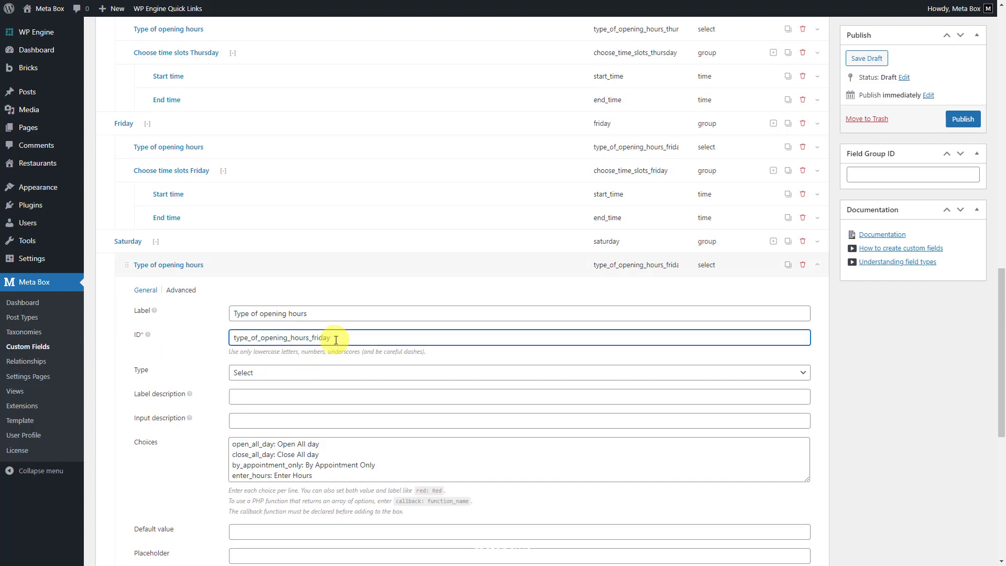
{"action": "left_click_drag", "start_coordinate": [336, 339], "coordinate": [312, 339]}
{"action": "type", "text": "saturday"}
{"action": "left_click", "coordinate": [304, 266]}
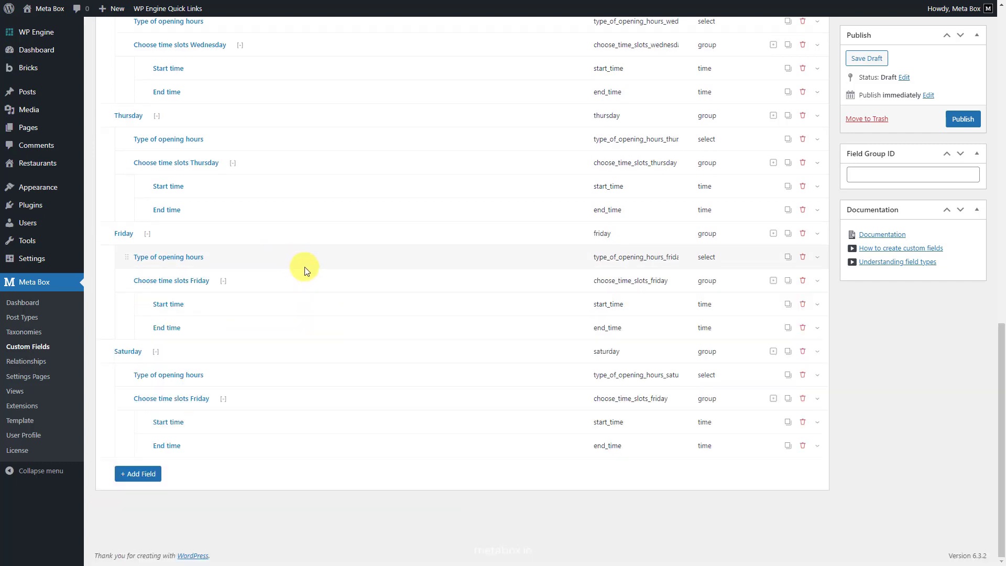
Step: Relabel the Saturday group's time slots subfield Choose time slots Saturday and set its ID to choose_time_slots_saturday
{"action": "left_click", "coordinate": [271, 397]}
{"action": "left_click", "coordinate": [295, 336]}
{"action": "double_click", "coordinate": [301, 337]}
{"action": "type", "text": "Saturday"}
{"action": "left_click_drag", "start_coordinate": [294, 361], "coordinate": [318, 360]}
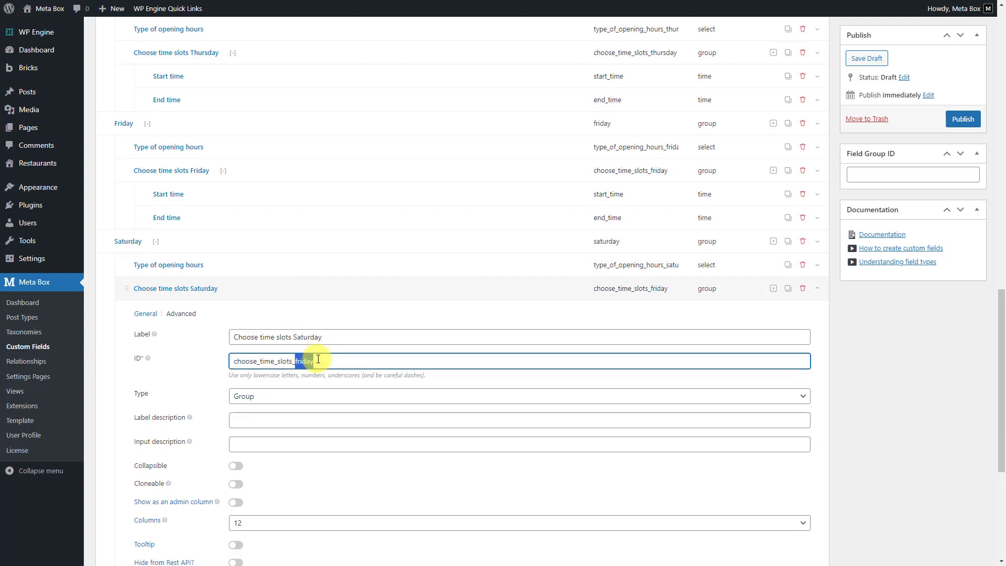
{"action": "type", "text": "saturday"}
Step: Point the conditional logic rule of the Choose time slots Saturday subfield at type_of_opening_hours_saturday
{"action": "left_click", "coordinate": [181, 313]}
{"action": "scroll", "coordinate": [310, 341], "scroll_direction": "down", "scroll_amount": 3}
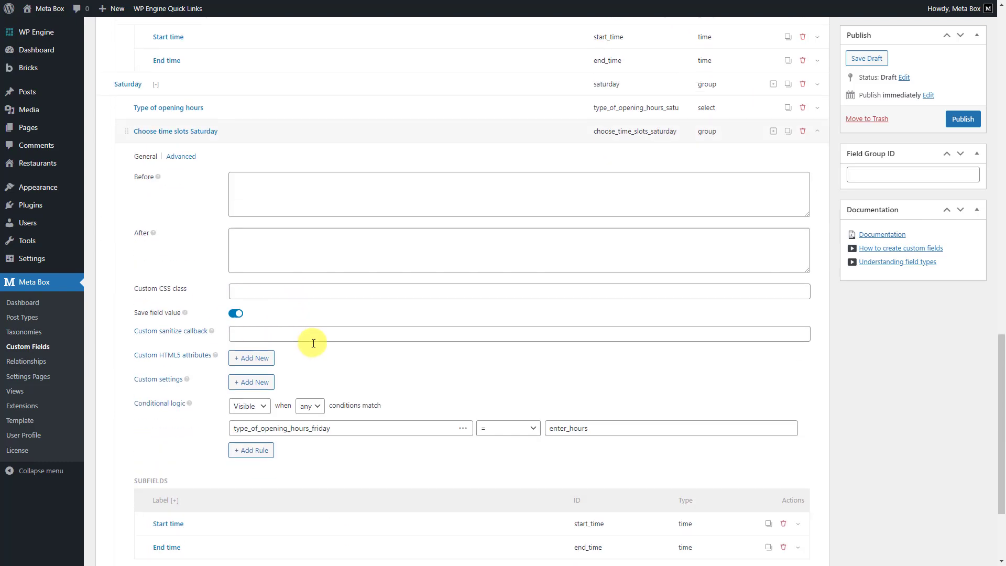
{"action": "left_click", "coordinate": [463, 428]}
{"action": "left_click", "coordinate": [427, 376]}
{"action": "scroll", "coordinate": [322, 238], "scroll_direction": "up", "scroll_amount": 2}
{"action": "left_click", "coordinate": [316, 237]}
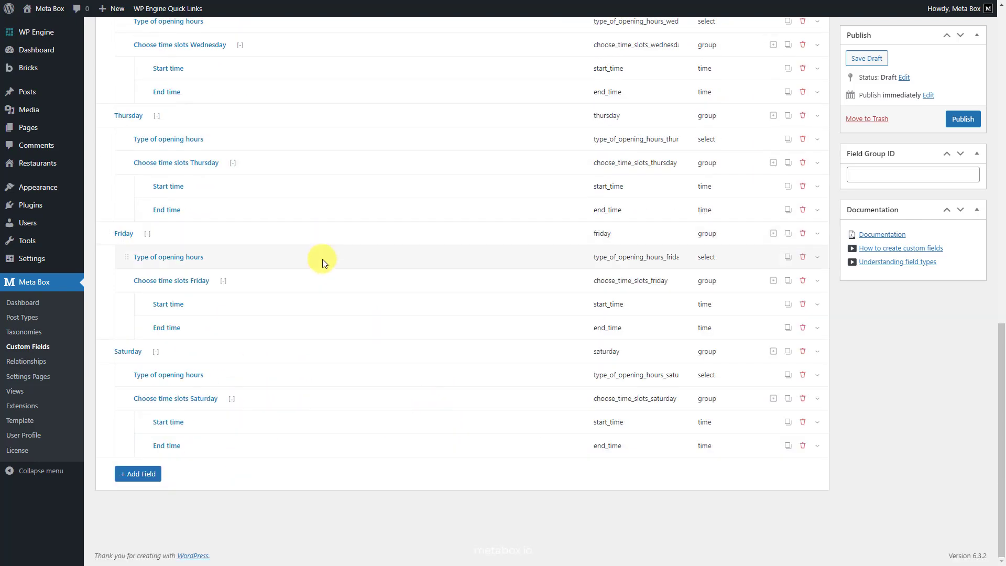
Step: Duplicate the Saturday group, label the copy Sunday and check its conditional logic rule
{"action": "left_click", "coordinate": [788, 352]}
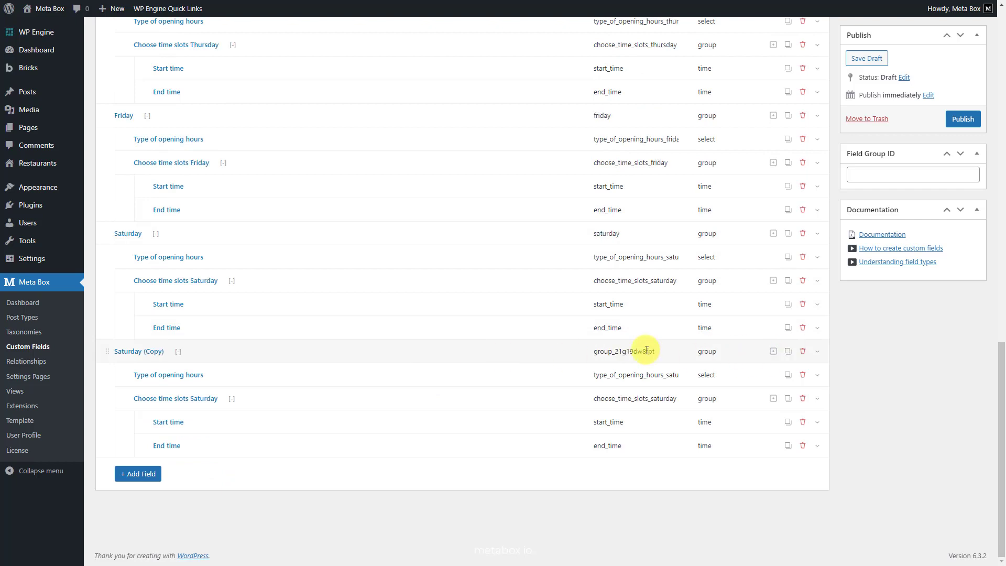
{"action": "left_click", "coordinate": [223, 351]}
{"action": "scroll", "coordinate": [252, 354], "scroll_direction": "down", "scroll_amount": 1}
{"action": "left_click_drag", "start_coordinate": [268, 355], "coordinate": [213, 355]}
{"action": "type", "text": "Sunday"}
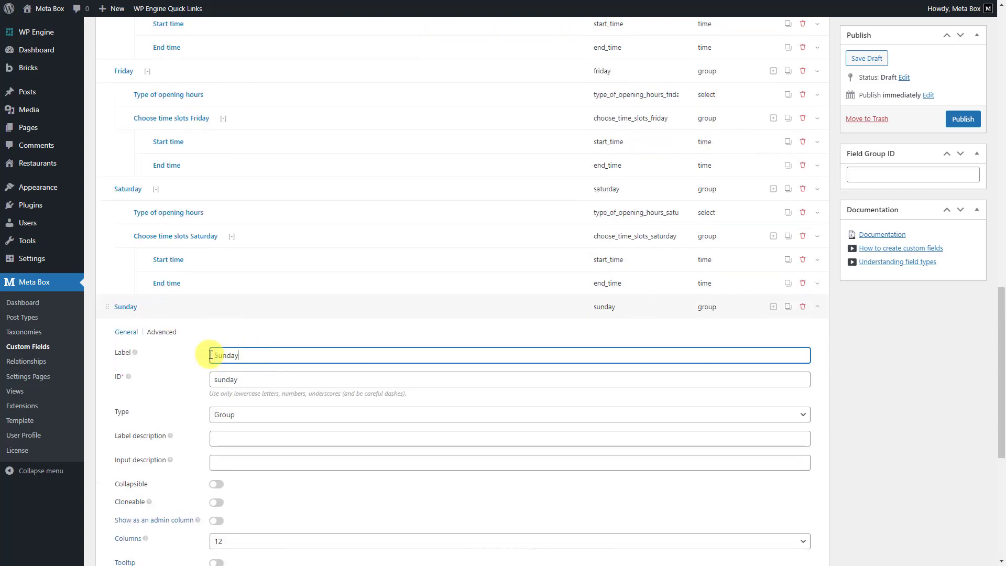
{"action": "left_click", "coordinate": [162, 332]}
{"action": "scroll", "coordinate": [248, 358], "scroll_direction": "down", "scroll_amount": 3}
{"action": "scroll", "coordinate": [249, 359], "scroll_direction": "up", "scroll_amount": 1}
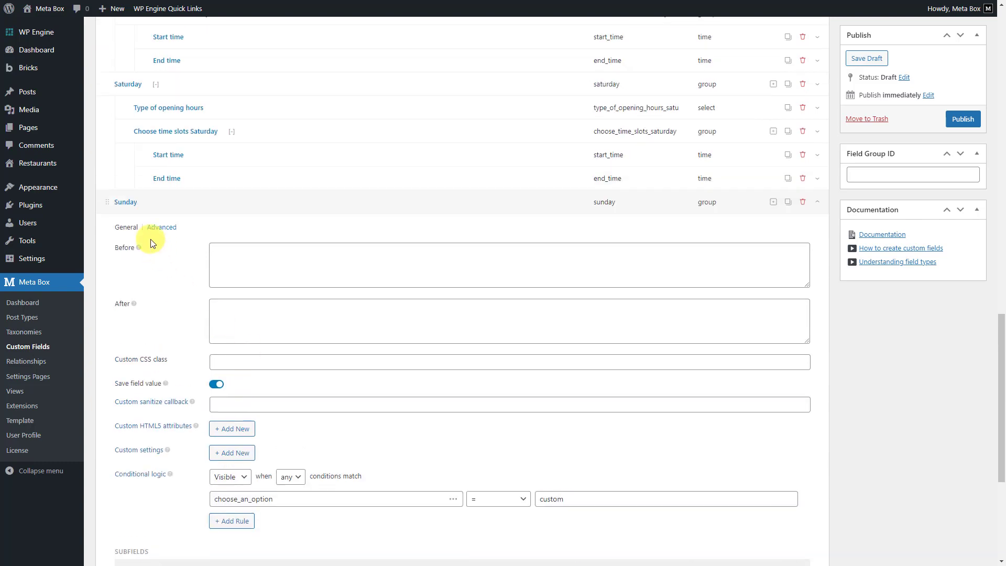
{"action": "left_click", "coordinate": [126, 225]}
{"action": "left_click", "coordinate": [255, 203]}
Step: Change the ID of the Type of opening hours subfield in the Sunday group to type_of_opening_hours_sunday
{"action": "left_click", "coordinate": [260, 375]}
{"action": "scroll", "coordinate": [313, 321], "scroll_direction": "down", "scroll_amount": 3}
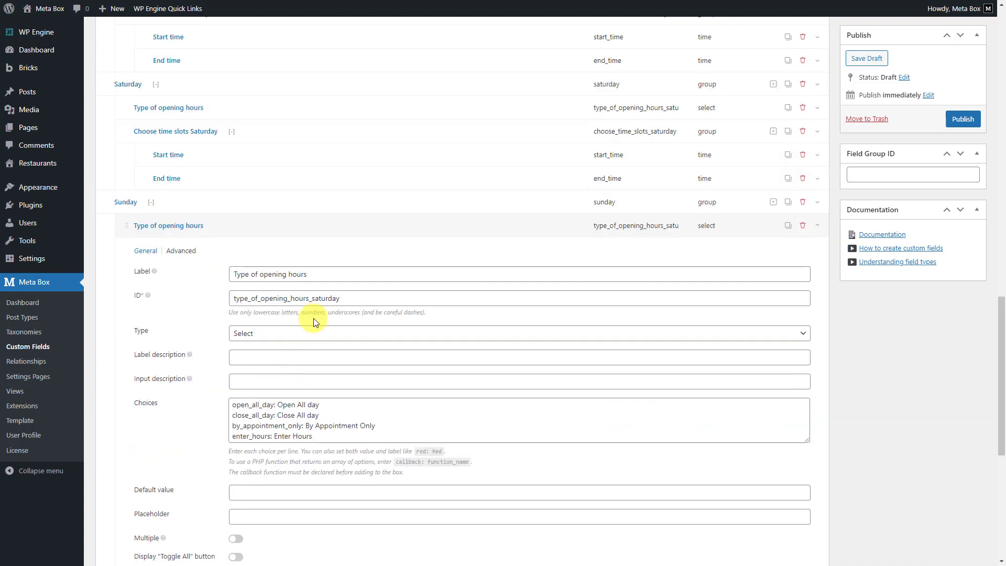
{"action": "left_click_drag", "start_coordinate": [340, 298], "coordinate": [316, 298]}
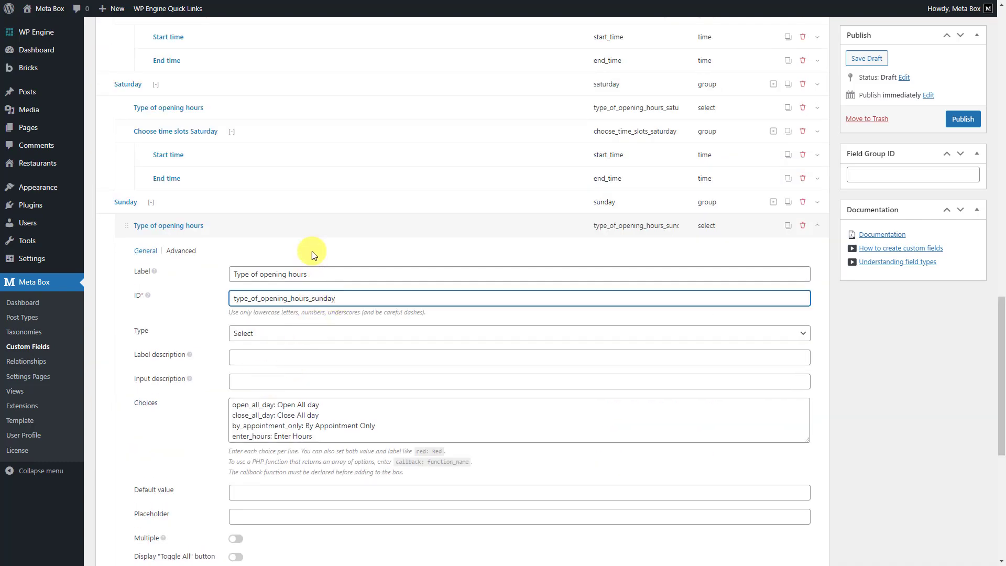
{"action": "left_click", "coordinate": [305, 233]}
Step: Relabel the Sunday group's time slots subfield Choose time slots Sunday and set its ID to choose_time_slots_sunday
{"action": "left_click", "coordinate": [263, 406]}
{"action": "scroll", "coordinate": [330, 294], "scroll_direction": "down", "scroll_amount": 3}
{"action": "left_click", "coordinate": [323, 297]}
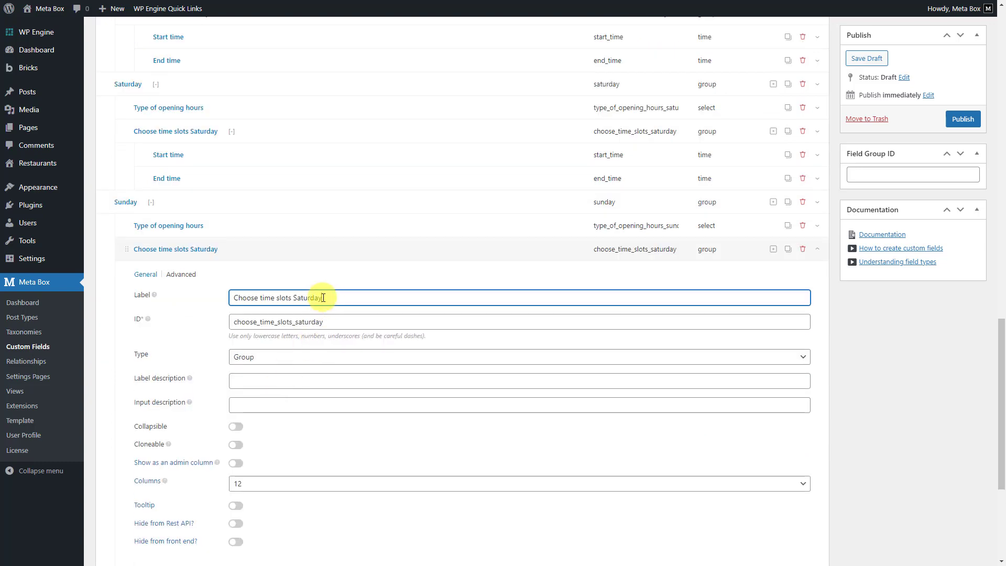
{"action": "left_click", "coordinate": [330, 321]}
{"action": "key", "text": "BackSpace"}
{"action": "key", "text": "BackSpace"}
{"action": "type", "text": "un"}
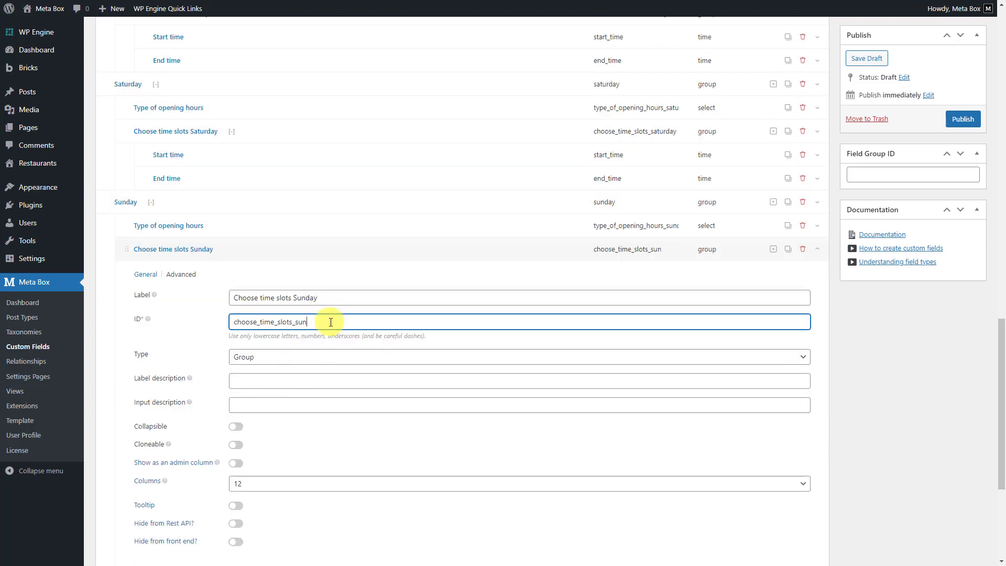
{"action": "type", "text": "day"}
Step: Point the conditional logic rule of the Choose time slots Sunday subfield at type_of_opening_hours_sunday
{"action": "left_click", "coordinate": [181, 274]}
{"action": "scroll", "coordinate": [355, 392], "scroll_direction": "down", "scroll_amount": 1}
{"action": "left_click", "coordinate": [462, 493]}
{"action": "left_click", "coordinate": [454, 444]}
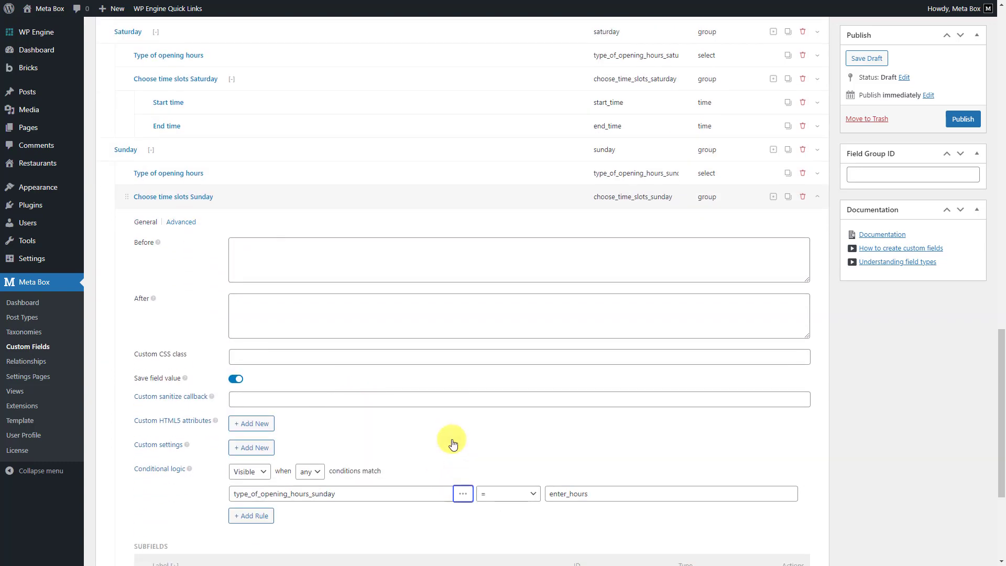
{"action": "scroll", "coordinate": [315, 303], "scroll_direction": "up", "scroll_amount": 2}
{"action": "left_click", "coordinate": [315, 303]}
Step: Assign the Opening Hours field group to the Restaurant post type and publish it
{"action": "scroll", "coordinate": [315, 303], "scroll_direction": "up", "scroll_amount": 10}
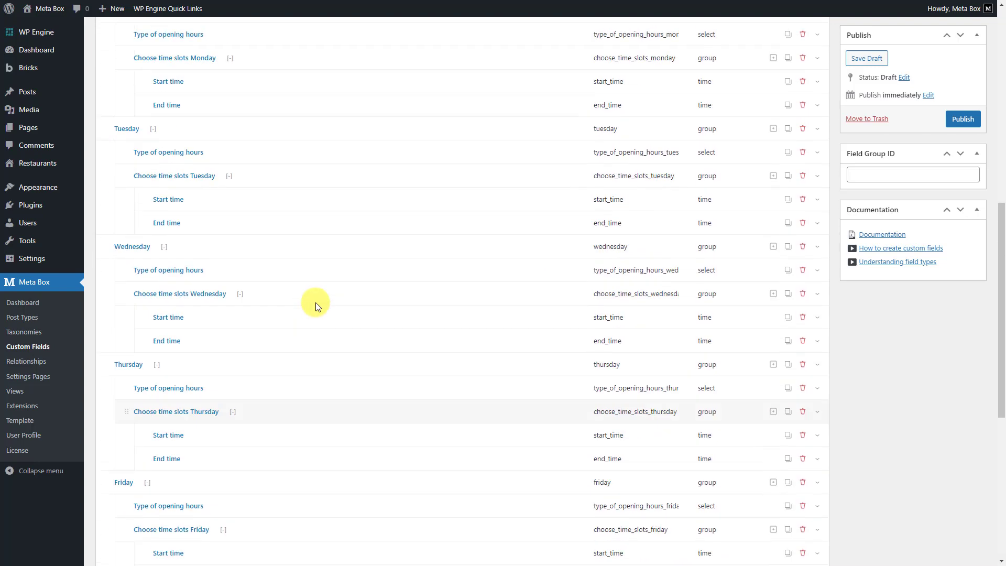
{"action": "scroll", "coordinate": [316, 303], "scroll_direction": "up", "scroll_amount": 10}
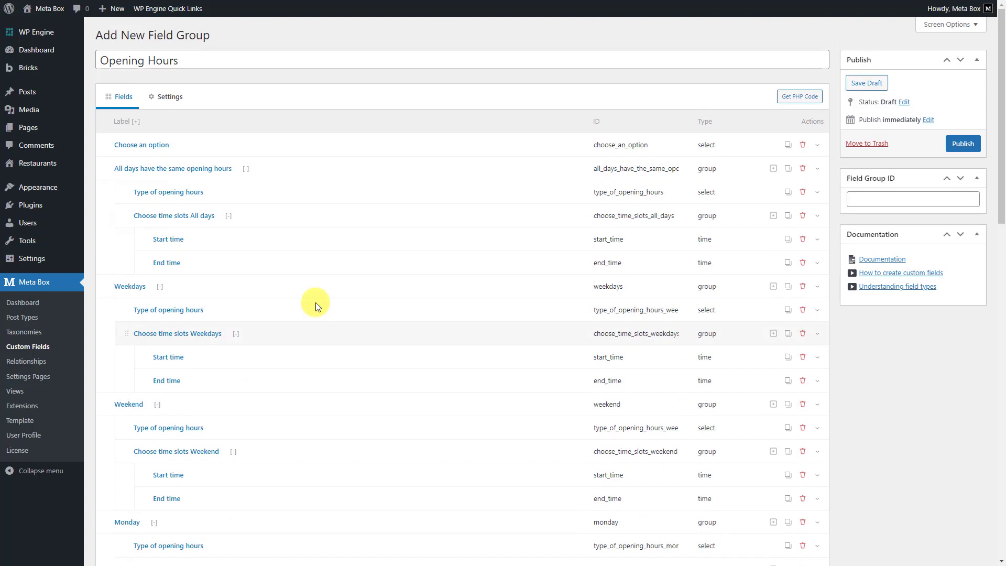
{"action": "left_click", "coordinate": [166, 100]}
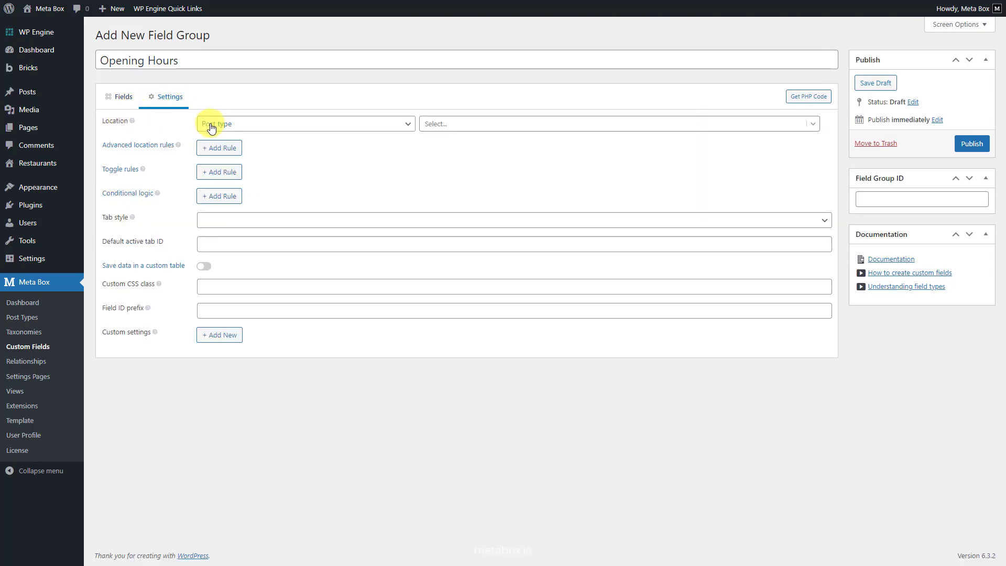
{"action": "left_click", "coordinate": [433, 124]}
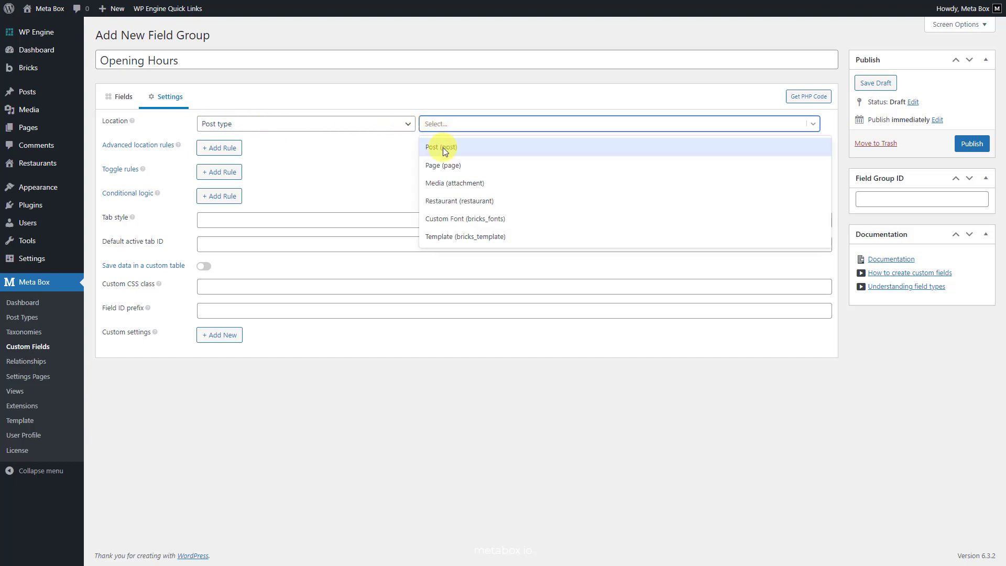
{"action": "left_click", "coordinate": [454, 203]}
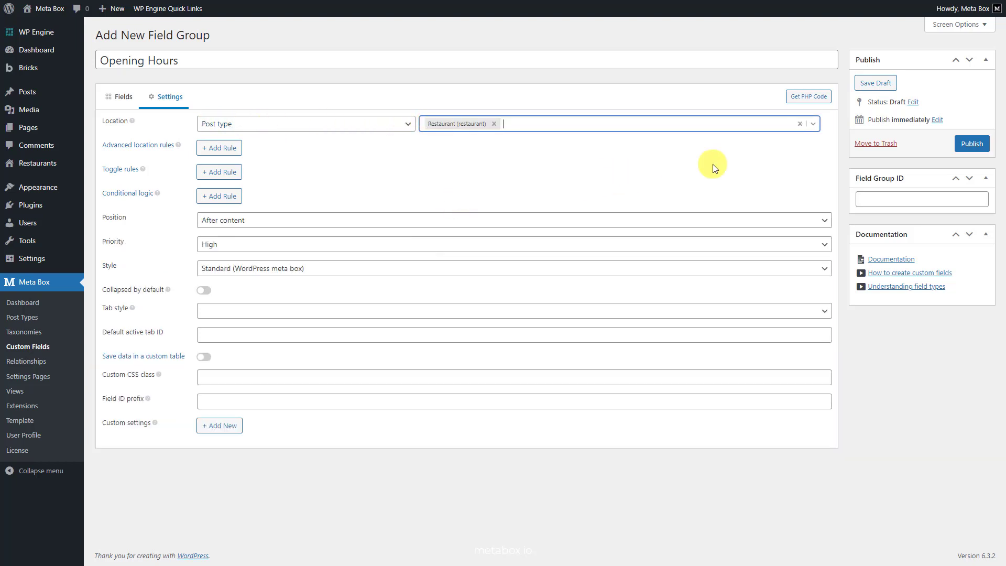
{"action": "left_click", "coordinate": [972, 144]}
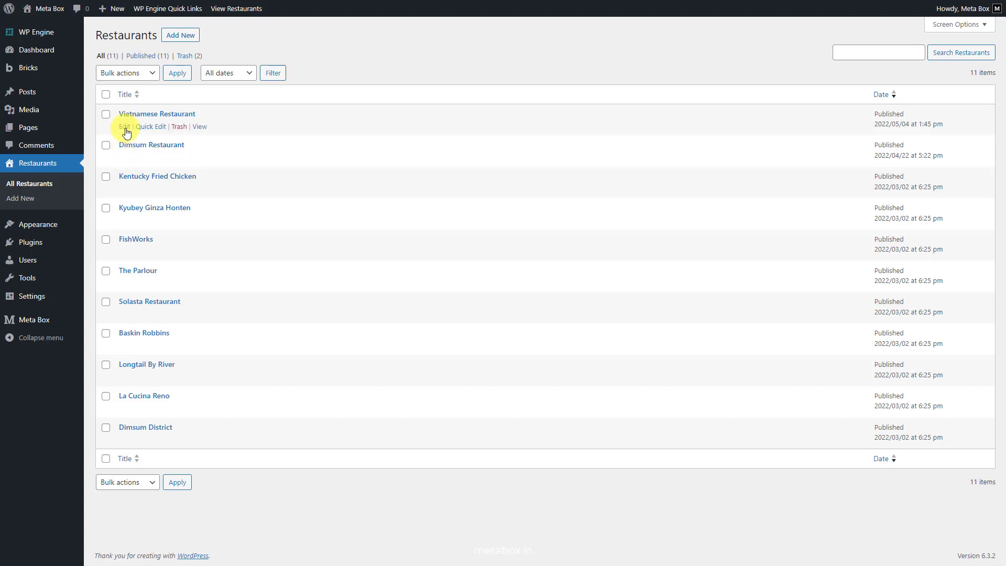
Step: Edit the Vietnamese Restaurant post, choosing All days are the same with Open All day, and update it
{"action": "left_click", "coordinate": [126, 129]}
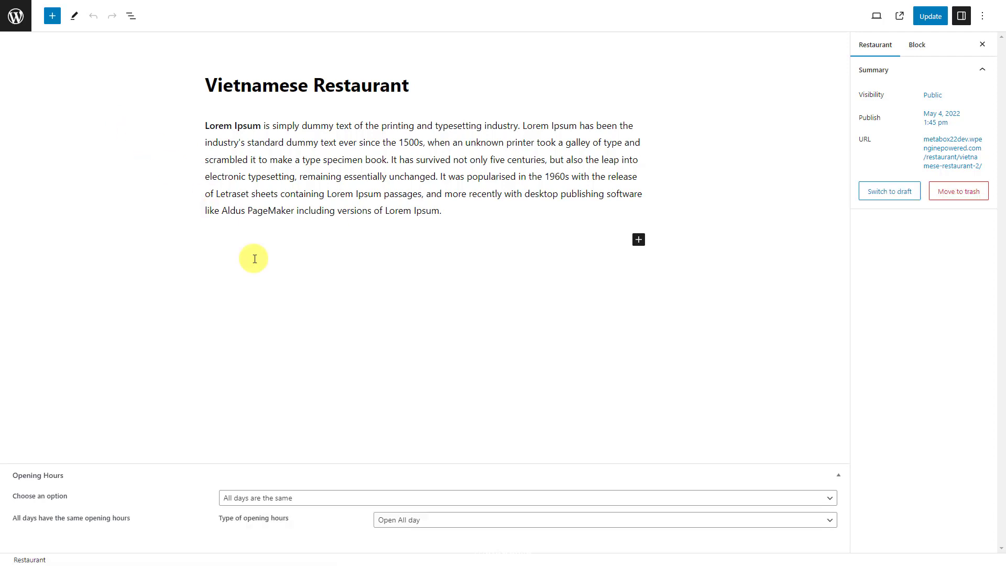
{"action": "left_click", "coordinate": [307, 499]}
{"action": "left_click", "coordinate": [296, 512]}
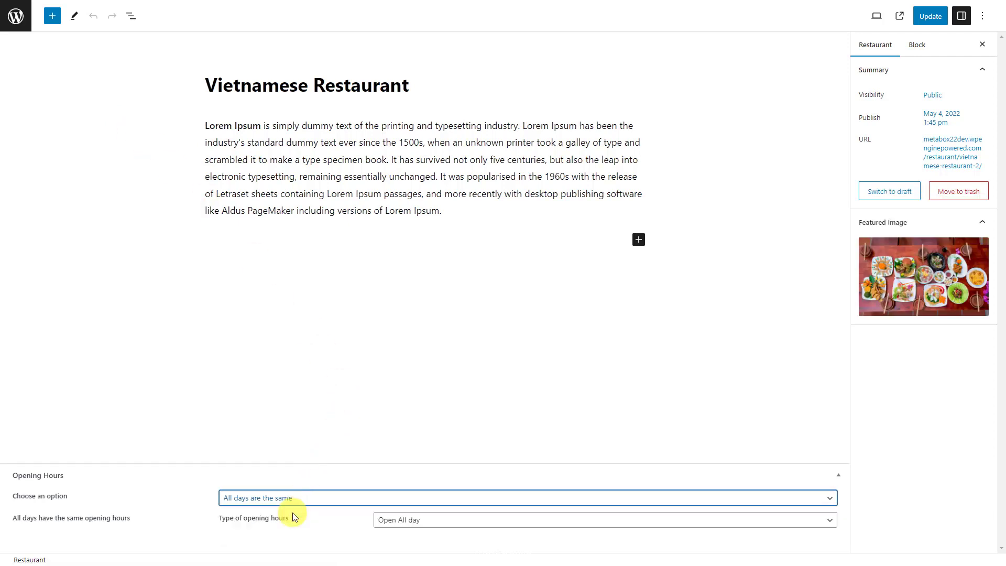
{"action": "left_click", "coordinate": [406, 520]}
{"action": "left_click", "coordinate": [443, 477]}
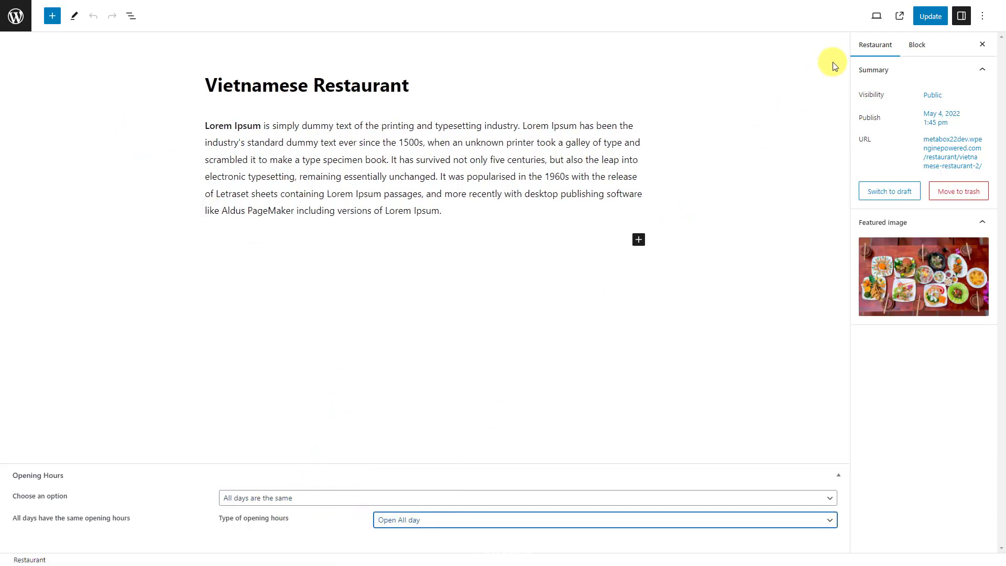
{"action": "left_click", "coordinate": [928, 16]}
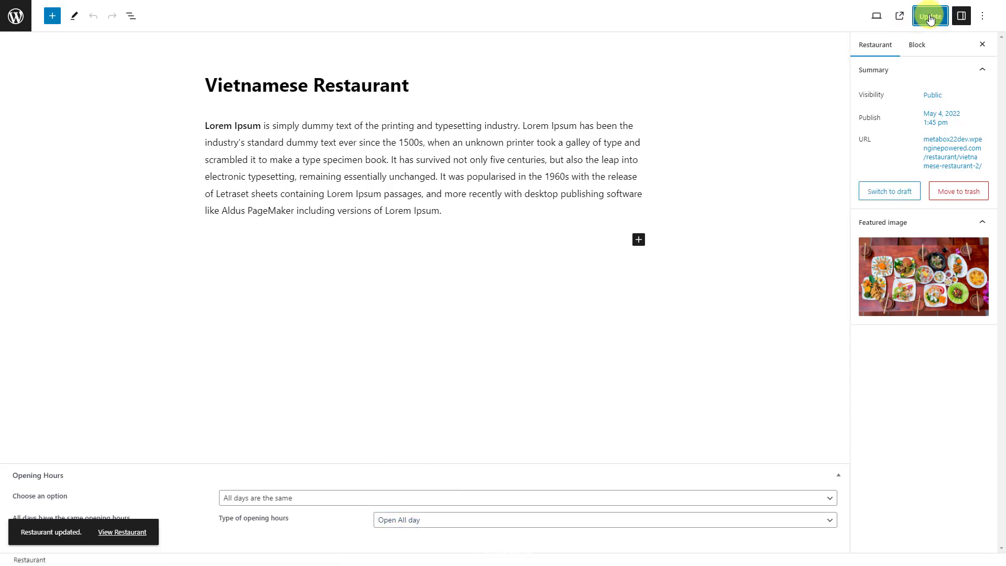
Step: Set the all-days type to Enter Hours with a first time slot from 08:00 to 12:00
{"action": "left_click", "coordinate": [400, 519]}
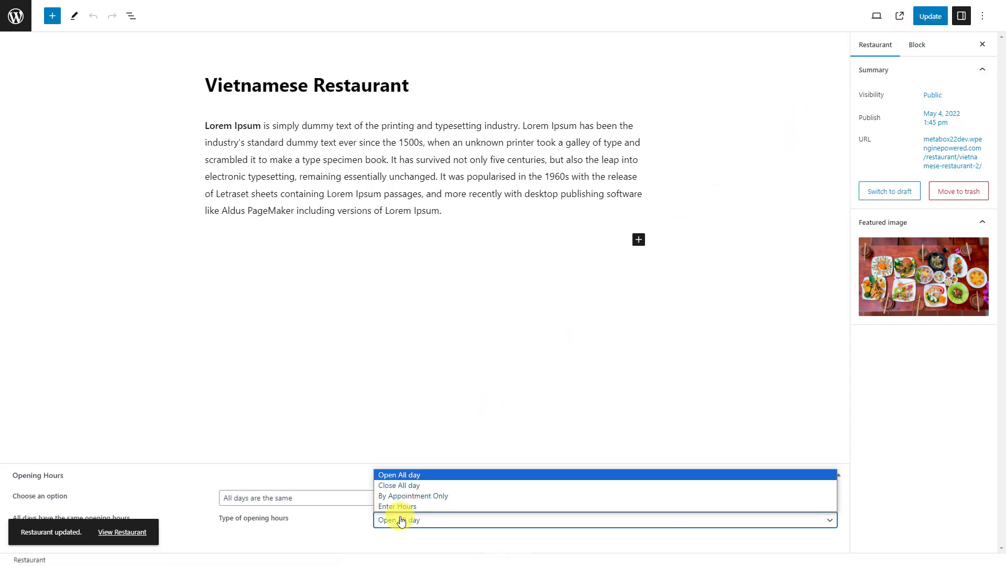
{"action": "left_click", "coordinate": [401, 506]}
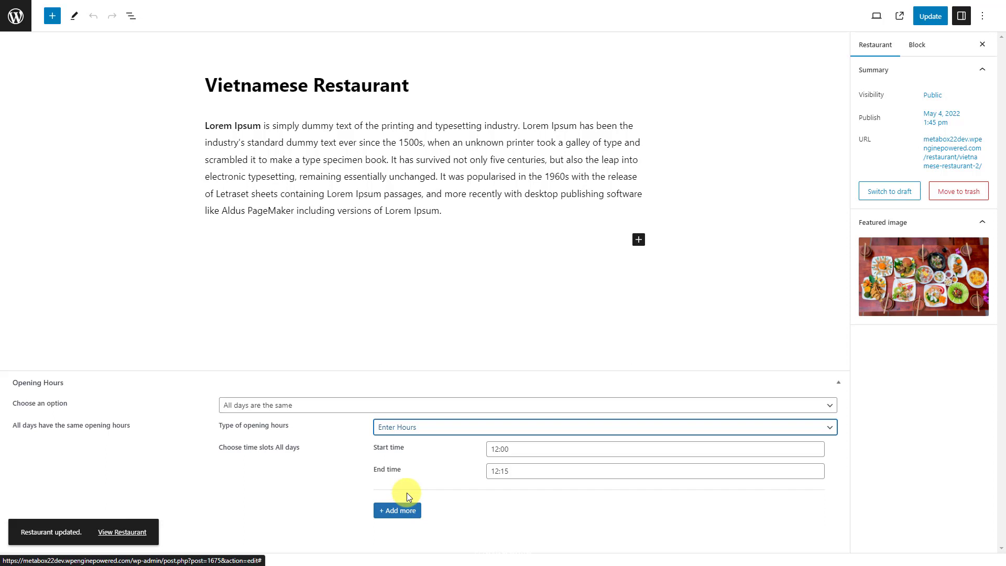
{"action": "left_click", "coordinate": [495, 449]}
{"action": "left_click", "coordinate": [557, 490]}
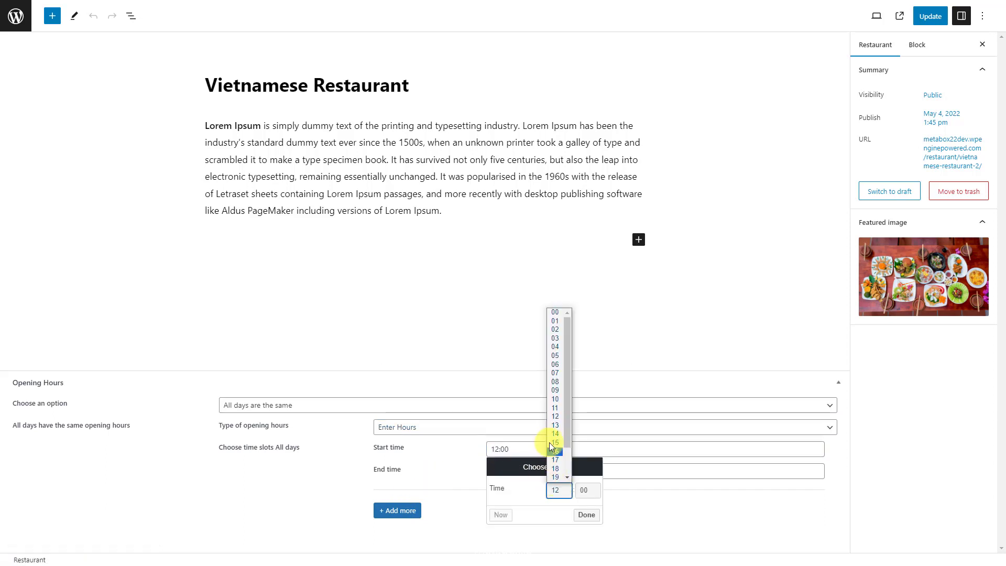
{"action": "left_click", "coordinate": [555, 381]}
{"action": "left_click", "coordinate": [585, 515]}
{"action": "left_click", "coordinate": [498, 471]}
{"action": "left_click", "coordinate": [588, 512]}
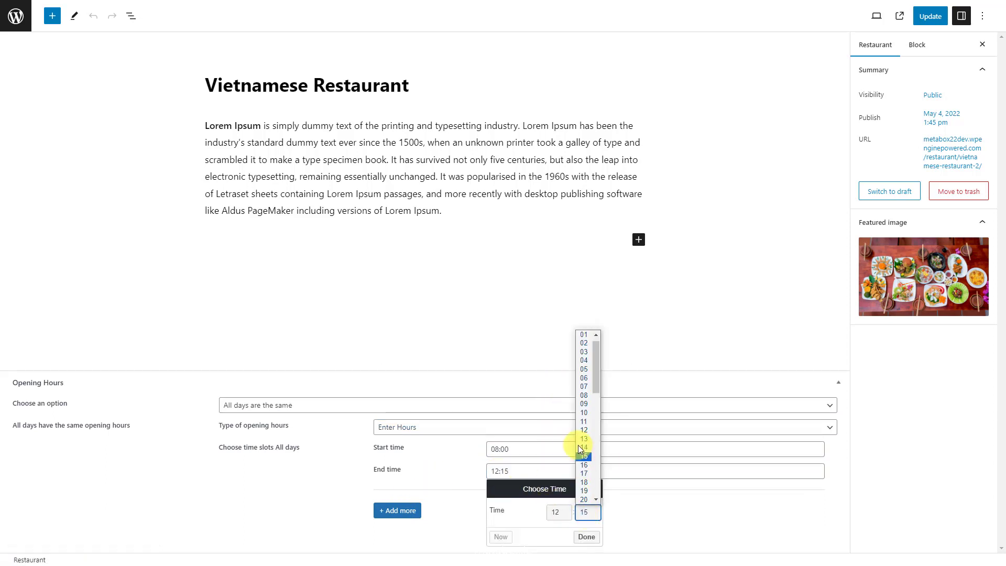
{"action": "left_click", "coordinate": [585, 346]}
{"action": "left_click", "coordinate": [582, 537]}
Step: Add a second all-days time slot from 13:00 to 17:00 and update the restaurant
{"action": "left_click", "coordinate": [411, 510]}
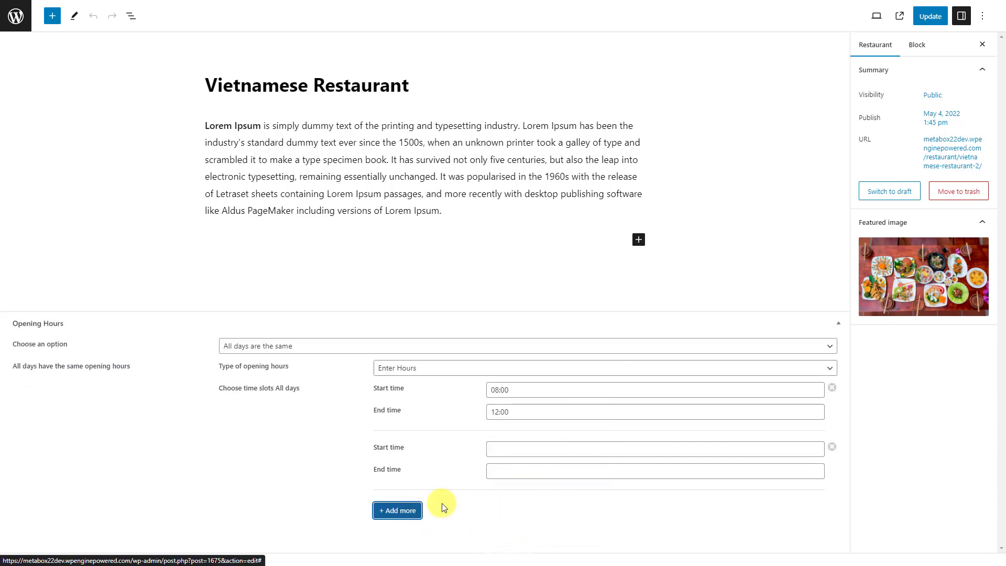
{"action": "left_click", "coordinate": [508, 451]}
{"action": "left_click", "coordinate": [556, 490]}
{"action": "left_click", "coordinate": [555, 425]}
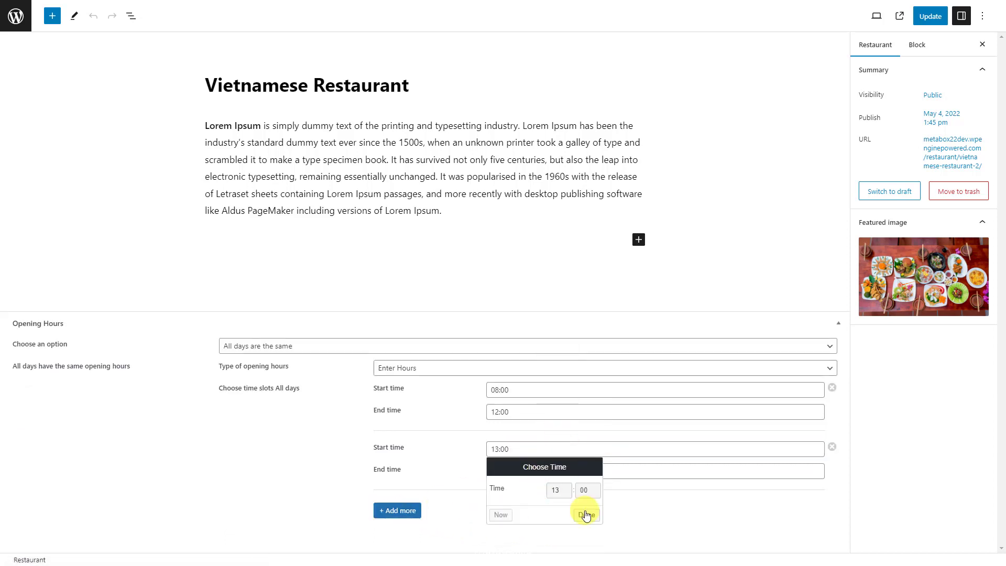
{"action": "left_click", "coordinate": [587, 515]}
{"action": "left_click", "coordinate": [521, 474]}
{"action": "left_click", "coordinate": [557, 511]}
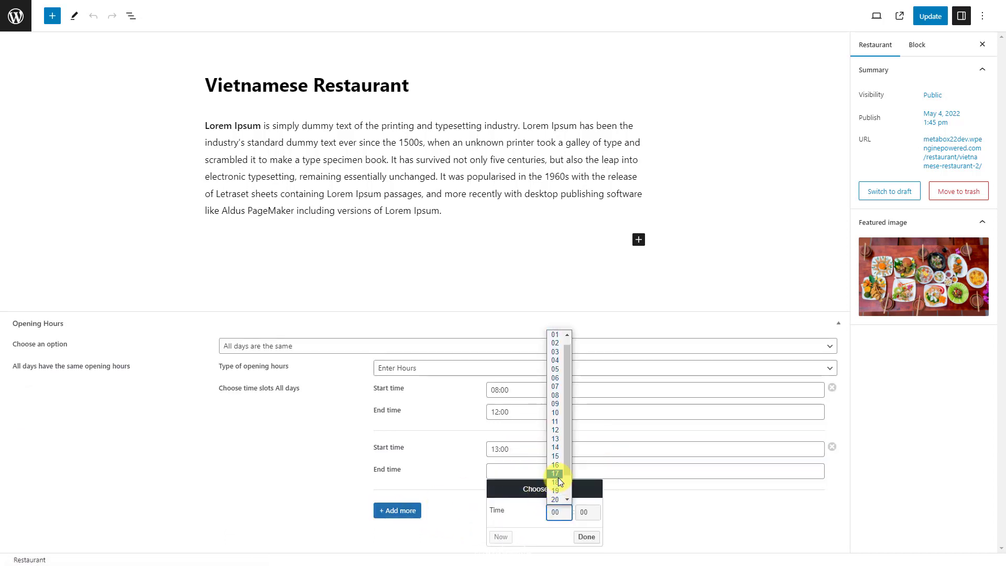
{"action": "left_click", "coordinate": [556, 473]}
{"action": "left_click", "coordinate": [586, 537]}
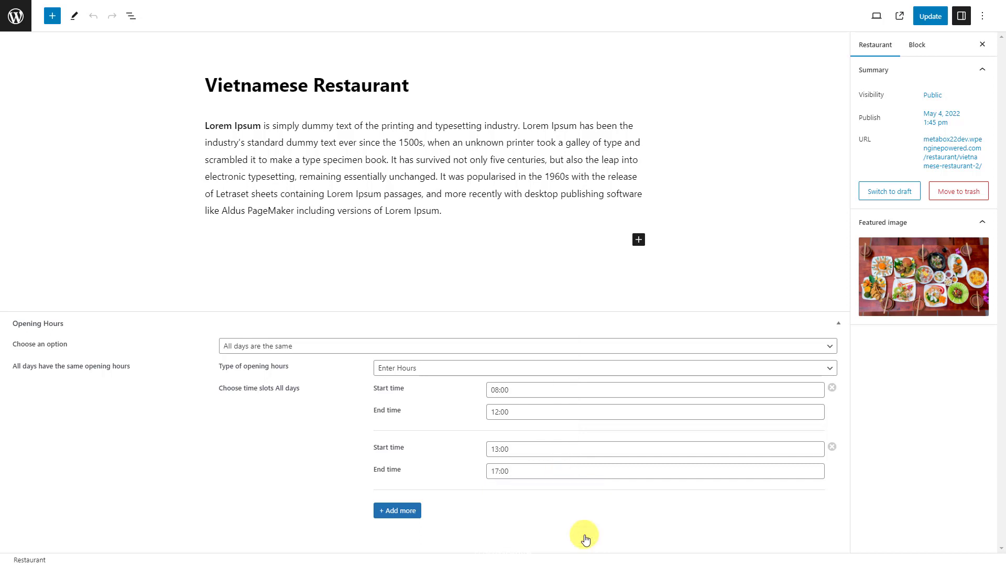
{"action": "left_click", "coordinate": [938, 17]}
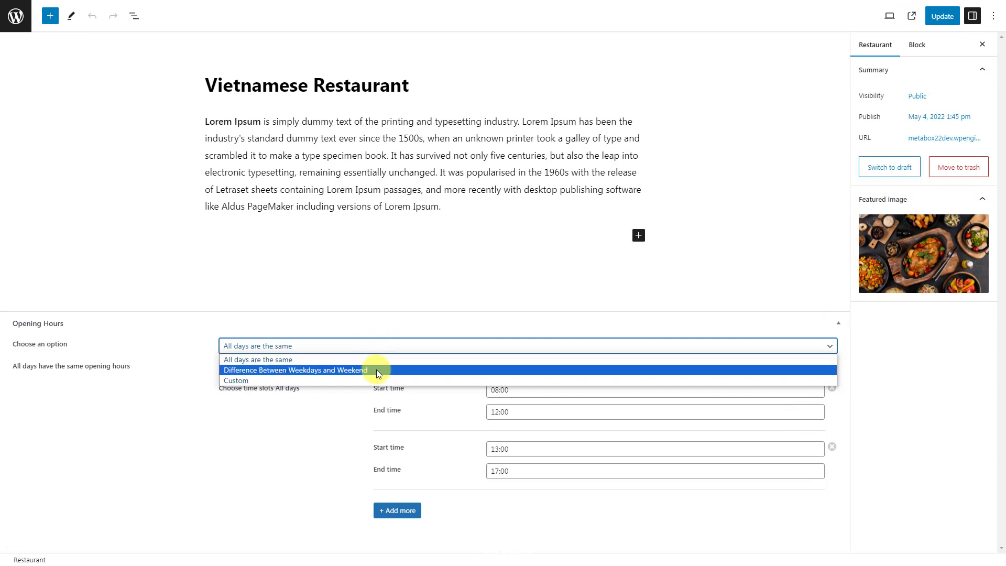
Step: Switch the opening hours option to Difference Between Weekdays and Weekend and set the Weekdays type to Enter Hours
{"action": "left_click", "coordinate": [376, 369]}
{"action": "left_click", "coordinate": [440, 492]}
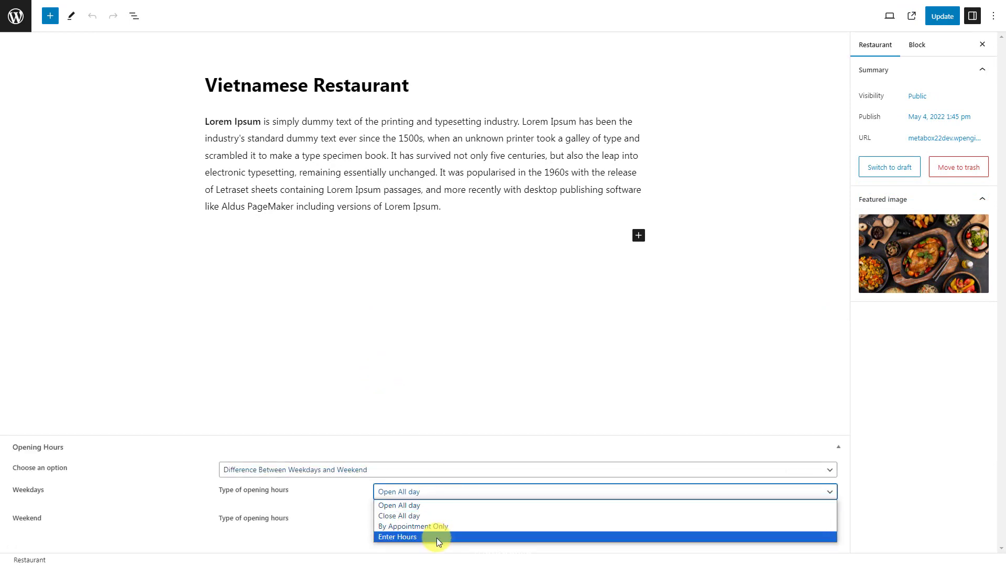
{"action": "left_click", "coordinate": [436, 537]}
Step: Set the first weekday time slot to start at 08:00 and end at 12:00
{"action": "left_click", "coordinate": [562, 422]}
{"action": "left_click", "coordinate": [559, 462]}
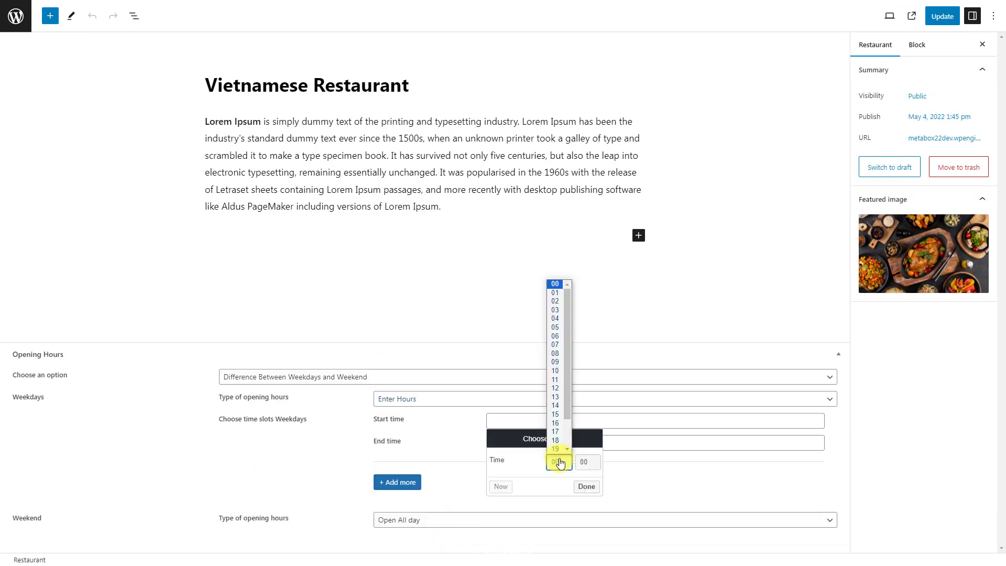
{"action": "left_click", "coordinate": [553, 348]}
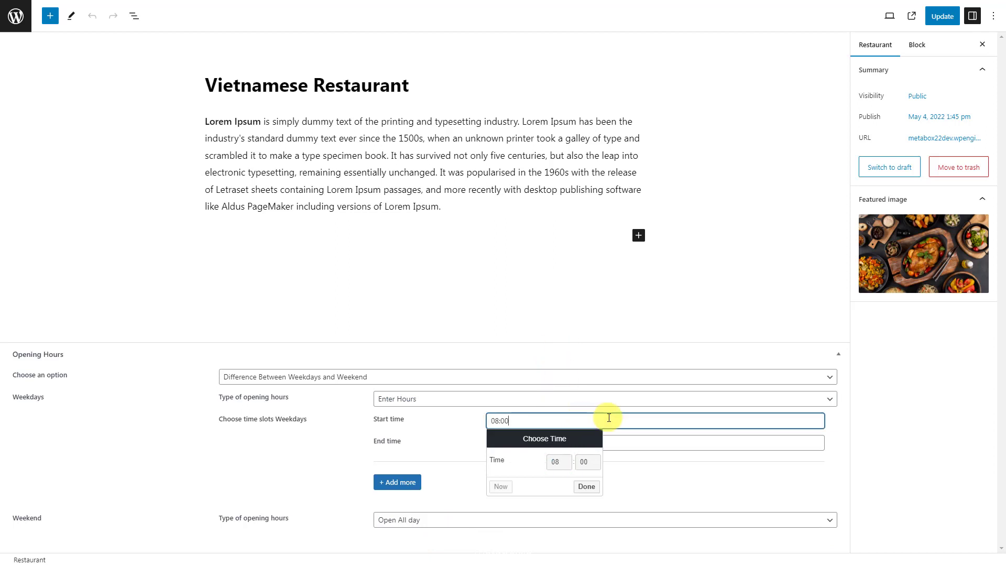
{"action": "left_click", "coordinate": [612, 442]}
{"action": "left_click", "coordinate": [556, 485]}
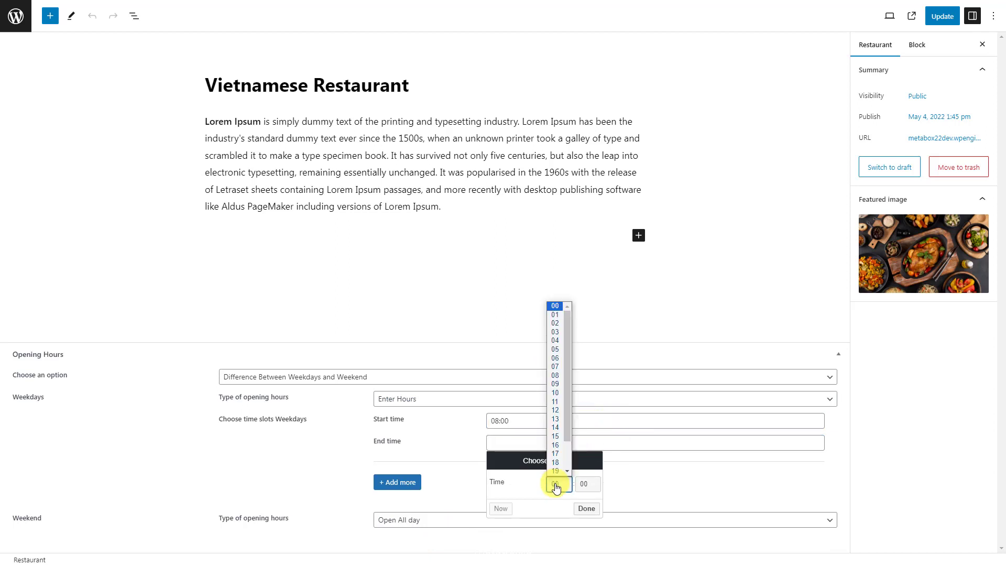
{"action": "left_click", "coordinate": [557, 410]}
{"action": "left_click", "coordinate": [441, 456]}
Step: Add a second weekday time slot starting at 14:00 and ending at 20:00
{"action": "left_click", "coordinate": [397, 483]}
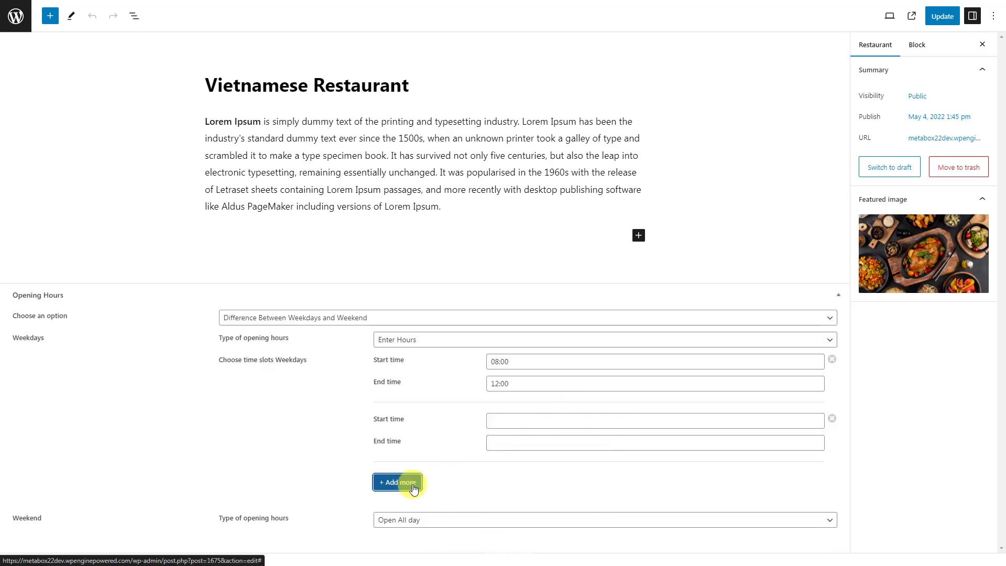
{"action": "left_click", "coordinate": [560, 419]}
{"action": "left_click", "coordinate": [557, 462]}
{"action": "left_click", "coordinate": [556, 405]}
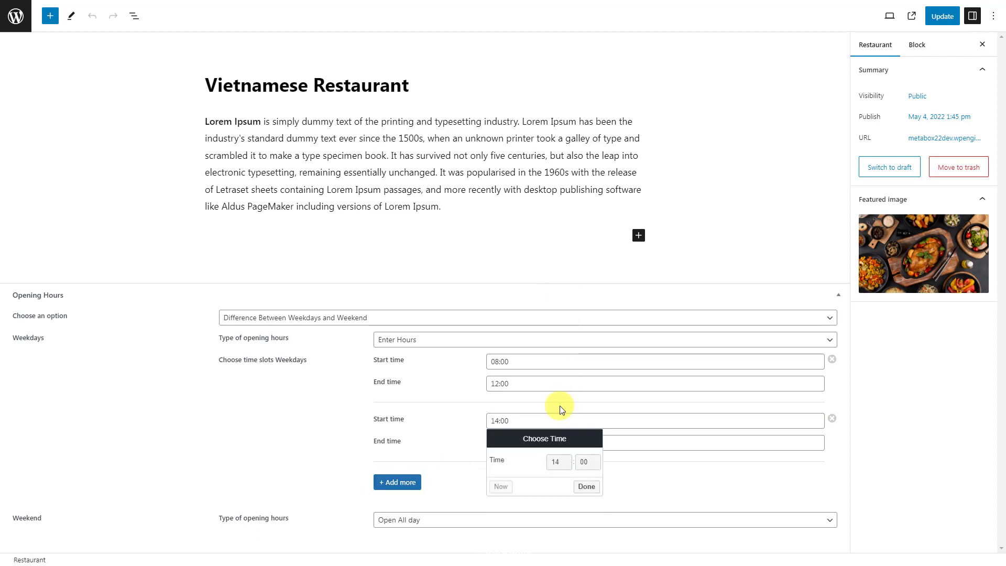
{"action": "left_click", "coordinate": [462, 449]}
{"action": "left_click", "coordinate": [550, 442]}
{"action": "left_click", "coordinate": [556, 483]}
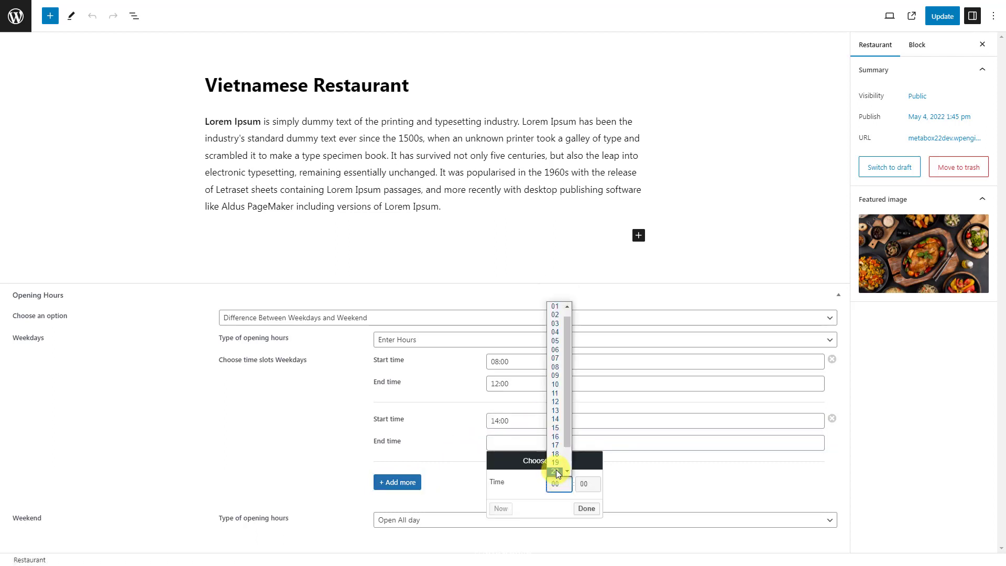
{"action": "left_click", "coordinate": [556, 469]}
{"action": "left_click", "coordinate": [444, 457]}
Step: Set the Weekend type of opening hours to By Appointment Only and update the restaurant
{"action": "left_click", "coordinate": [443, 520]}
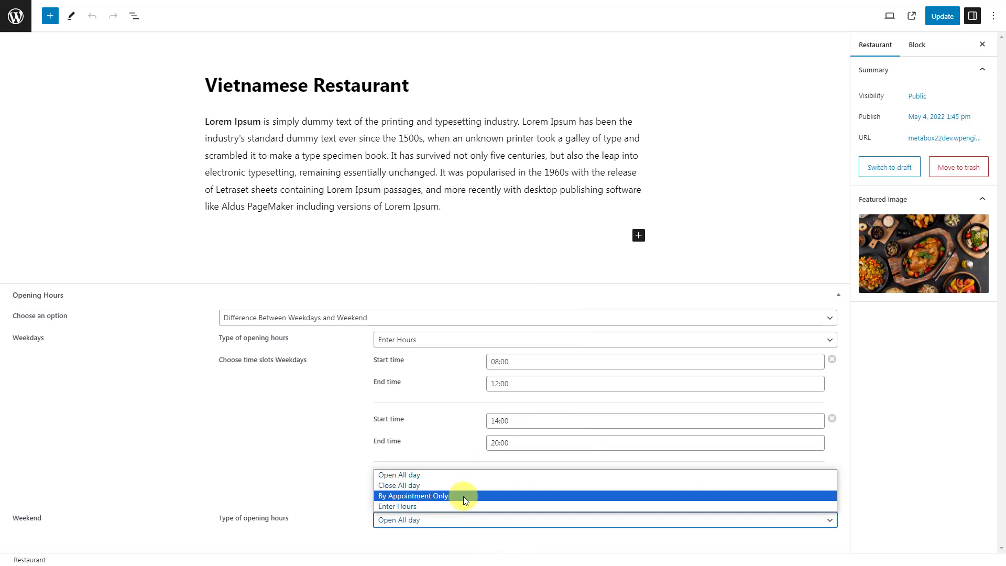
{"action": "left_click", "coordinate": [463, 496]}
{"action": "left_click", "coordinate": [936, 21]}
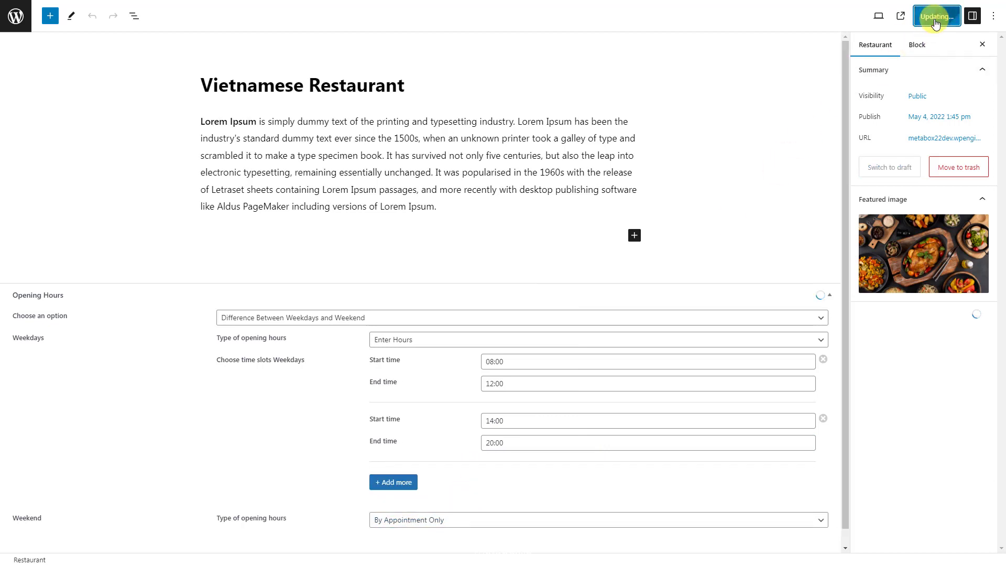
Step: Switch the opening hours option to Custom and set Monday to Open All day
{"action": "left_click", "coordinate": [386, 318]}
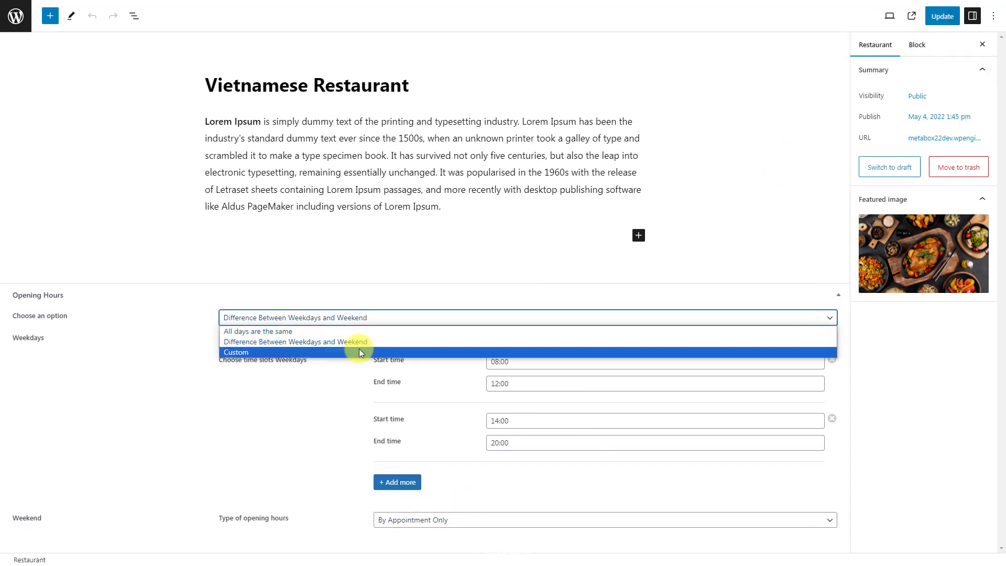
{"action": "left_click", "coordinate": [358, 352]}
{"action": "left_click", "coordinate": [457, 358]}
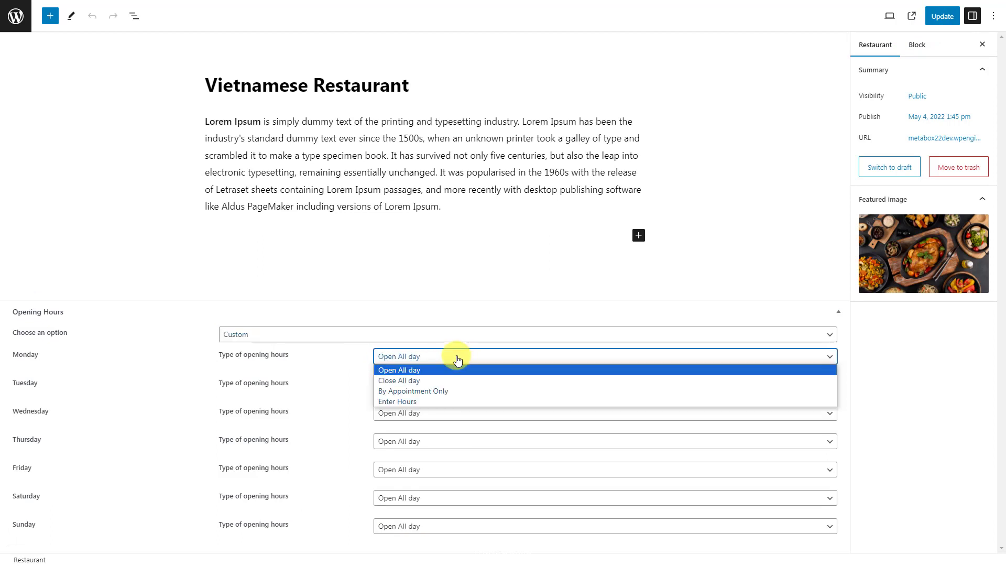
{"action": "left_click", "coordinate": [449, 372]}
Step: Set Tuesday's opening hours to Close All day and Wednesday's to By Appointment Only
{"action": "left_click", "coordinate": [441, 386]}
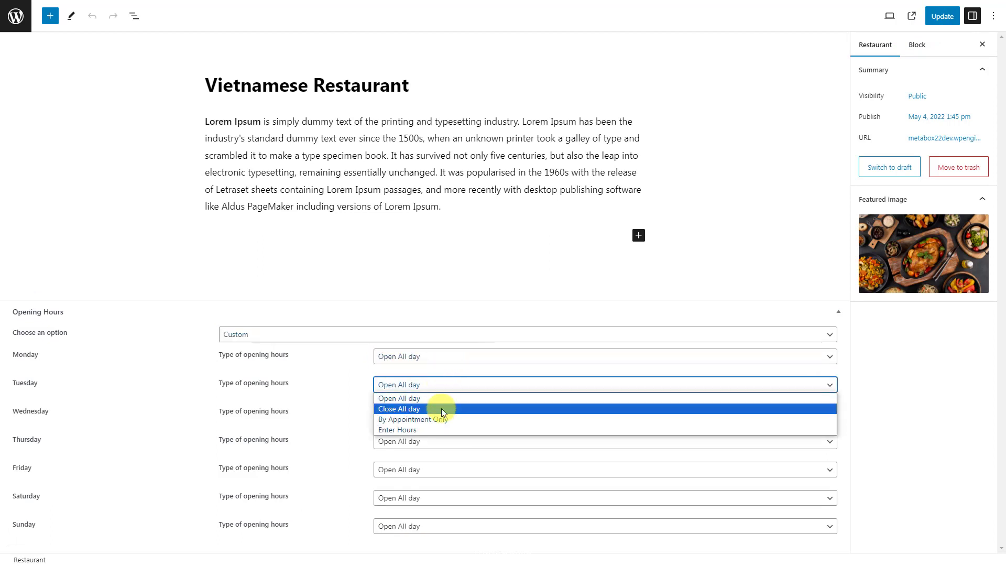
{"action": "left_click", "coordinate": [439, 412]}
{"action": "left_click", "coordinate": [459, 413]}
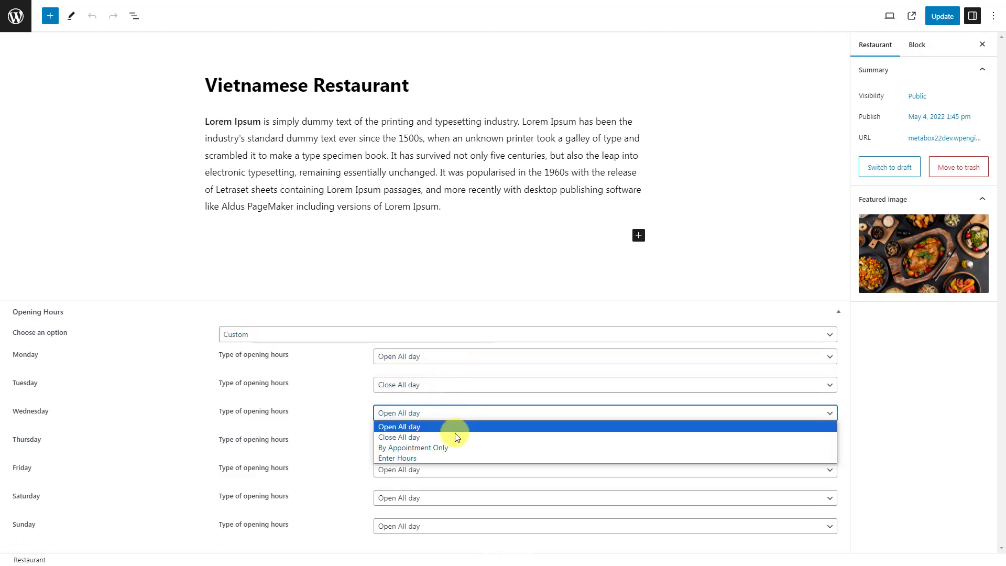
{"action": "left_click", "coordinate": [453, 448]}
Step: Set Thursday's type of opening hours to Enter Hours with a time slot from 05:00 to 07:00
{"action": "left_click", "coordinate": [450, 441]}
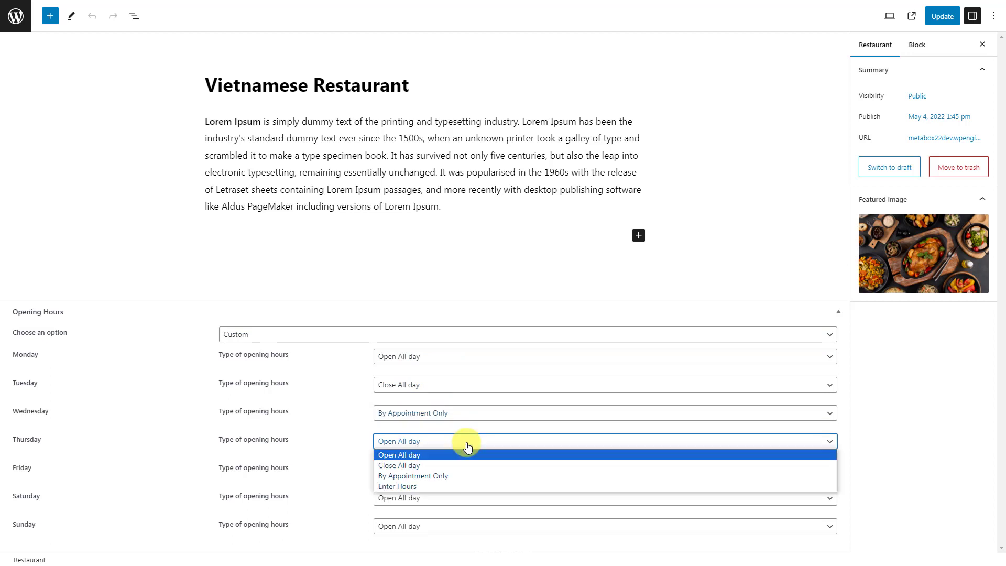
{"action": "left_click", "coordinate": [438, 487]}
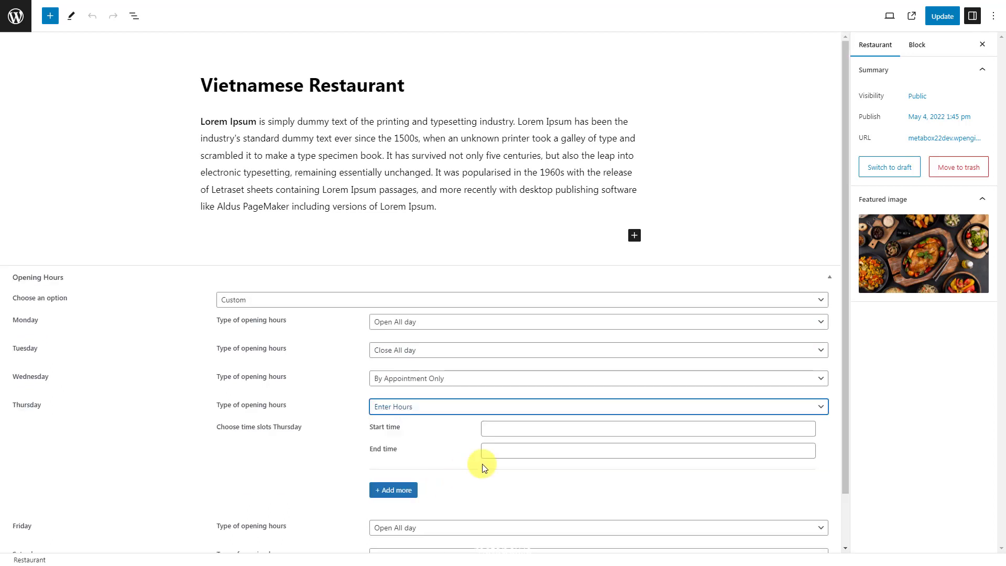
{"action": "left_click", "coordinate": [525, 430]}
{"action": "left_click", "coordinate": [554, 470]}
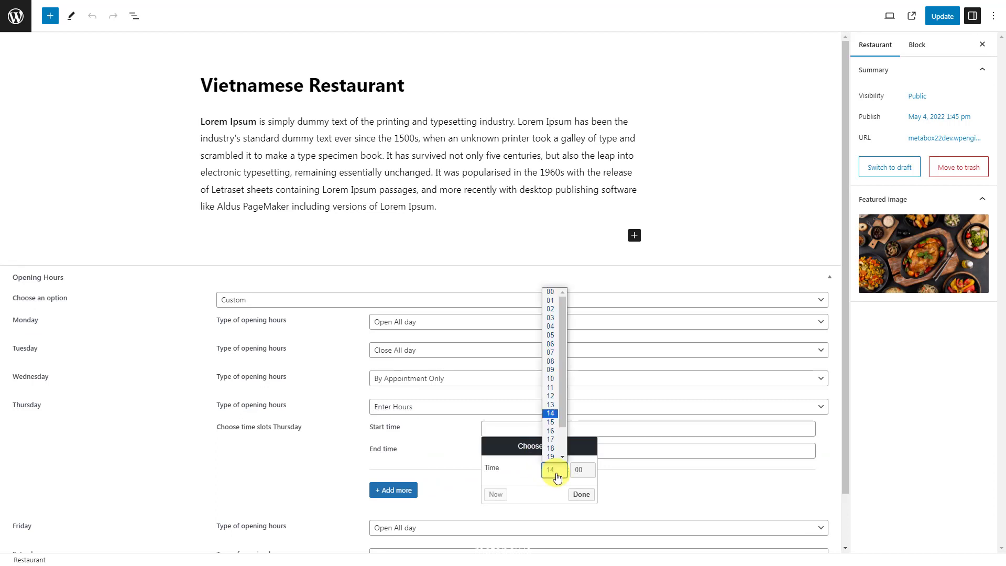
{"action": "left_click", "coordinate": [550, 336]}
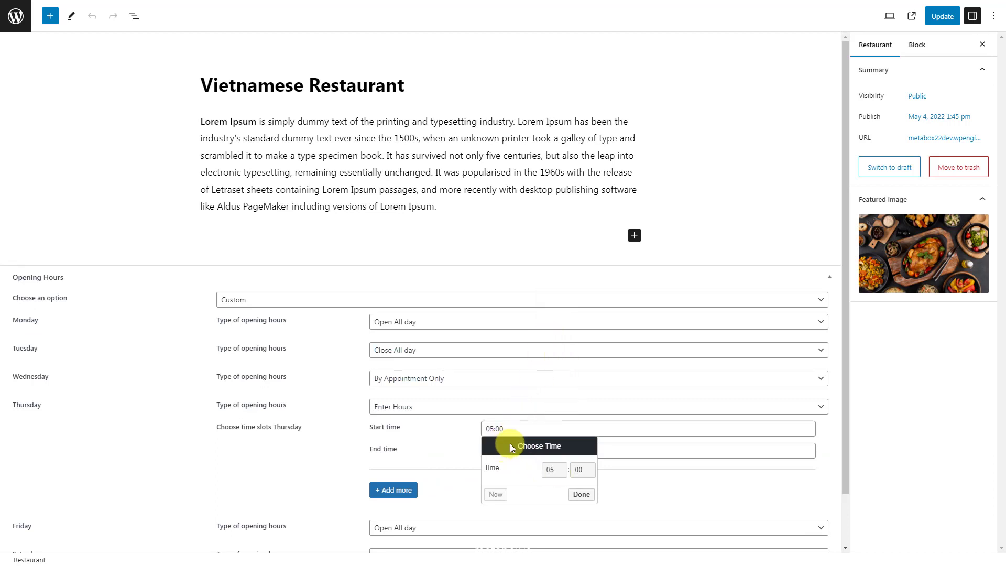
{"action": "left_click", "coordinate": [621, 450]}
{"action": "left_click", "coordinate": [554, 491]}
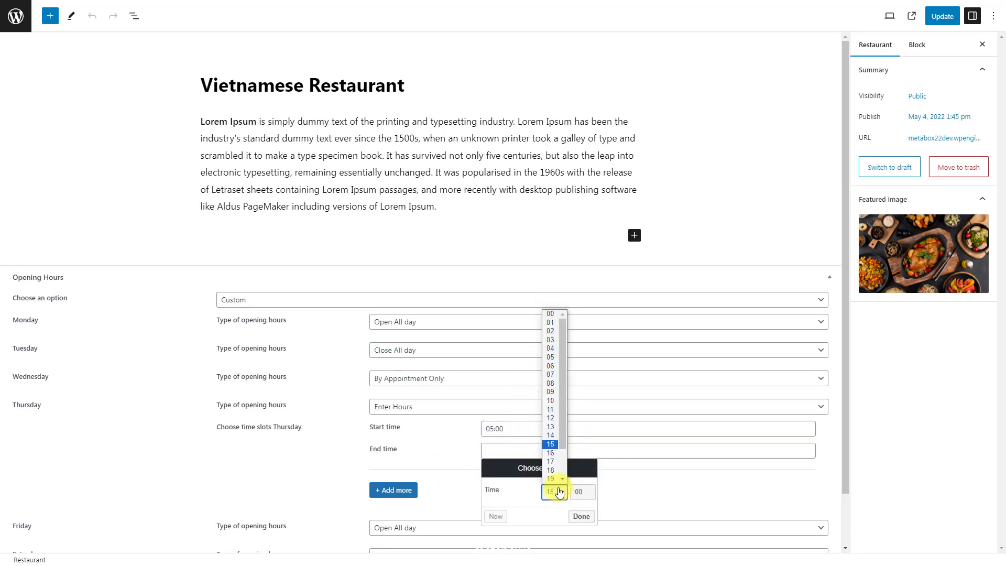
{"action": "left_click", "coordinate": [550, 375]}
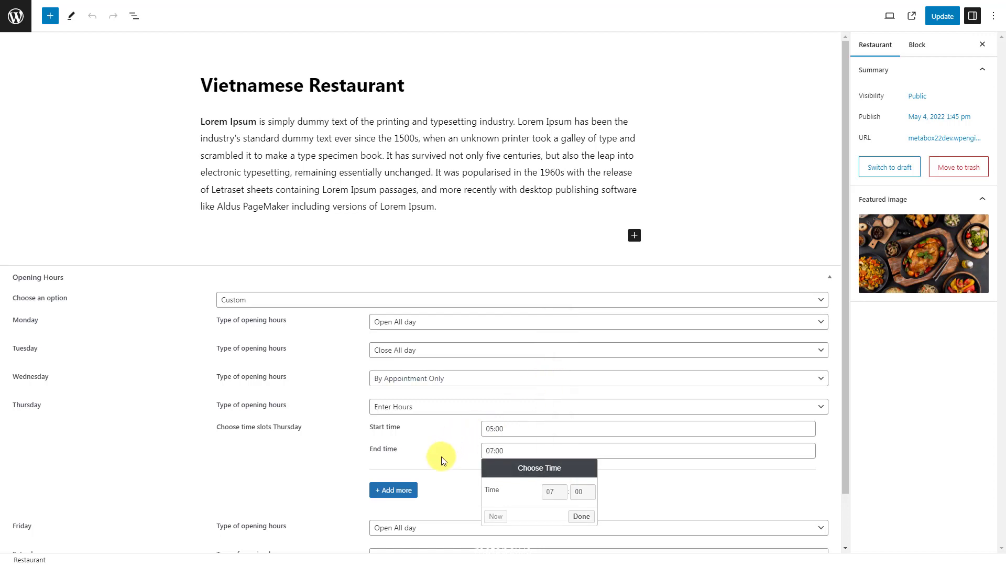
{"action": "left_click", "coordinate": [441, 457]}
Step: Set Friday's type of opening hours to Enter Hours with a time slot from 15:00 to 18:00
{"action": "scroll", "coordinate": [441, 451], "scroll_direction": "down", "scroll_amount": 1}
{"action": "left_click", "coordinate": [413, 470]}
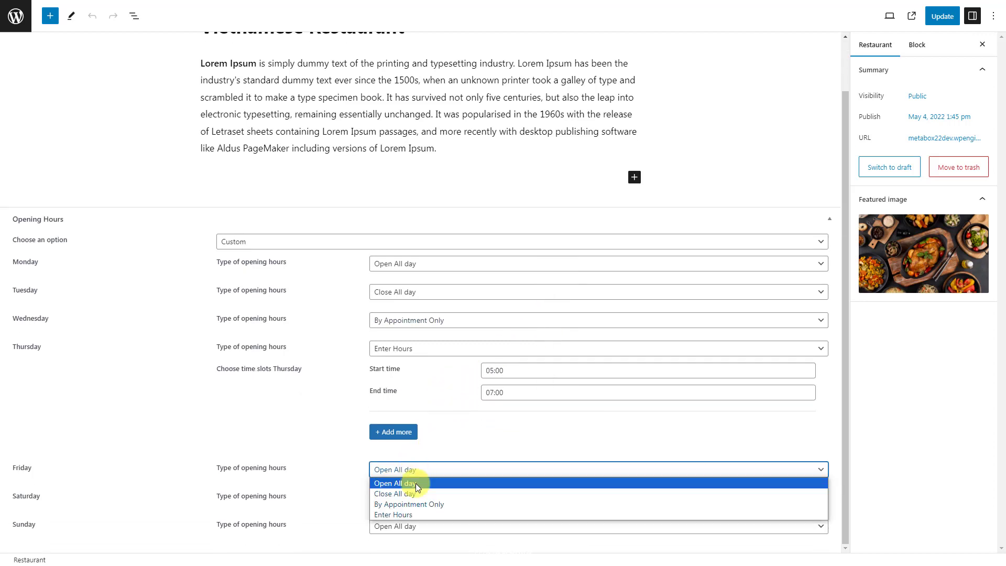
{"action": "left_click", "coordinate": [418, 517]}
{"action": "scroll", "coordinate": [451, 482], "scroll_direction": "down", "scroll_amount": 2}
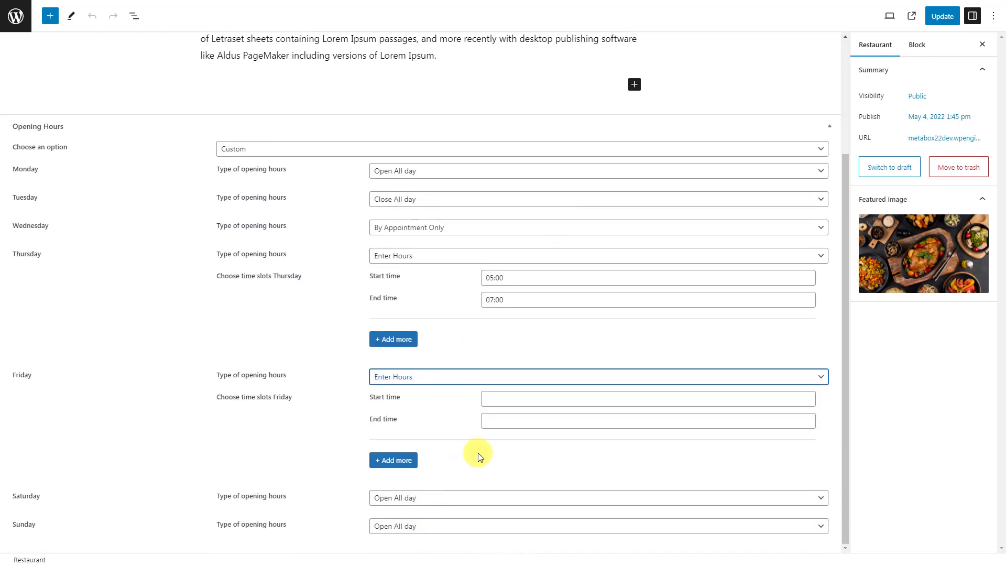
{"action": "left_click", "coordinate": [545, 399]}
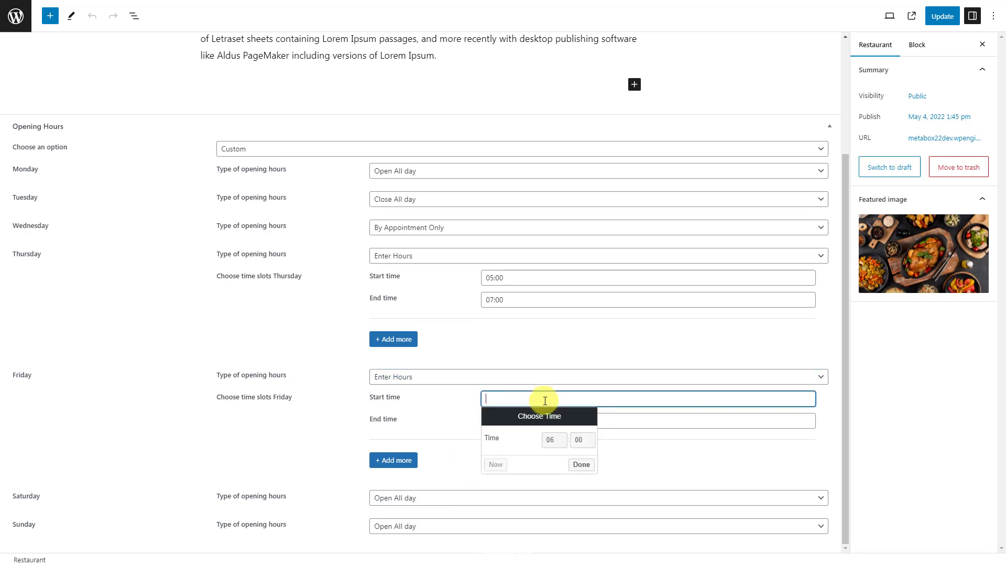
{"action": "left_click", "coordinate": [554, 439]}
{"action": "left_click", "coordinate": [555, 392]}
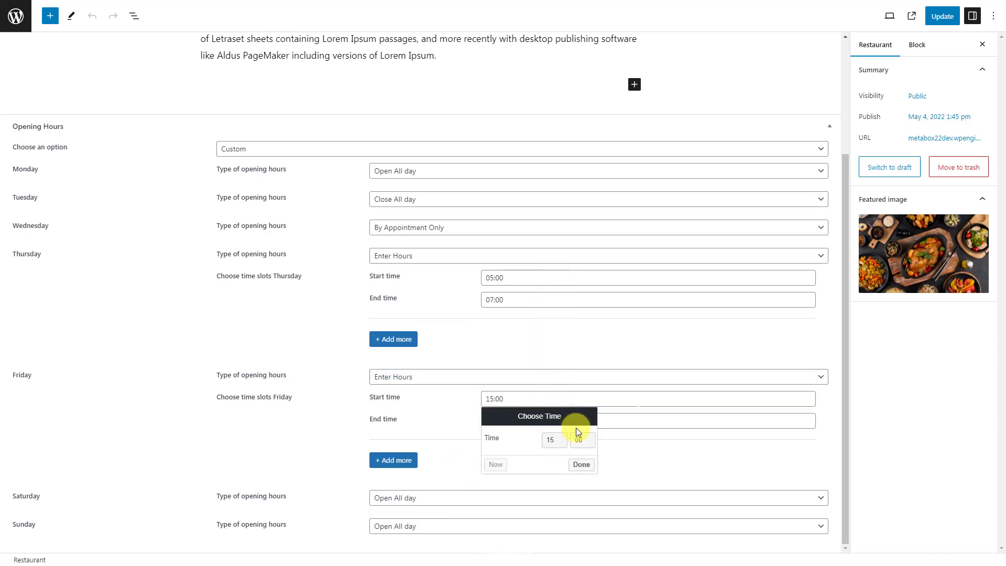
{"action": "left_click", "coordinate": [613, 419]}
{"action": "left_click", "coordinate": [556, 461]}
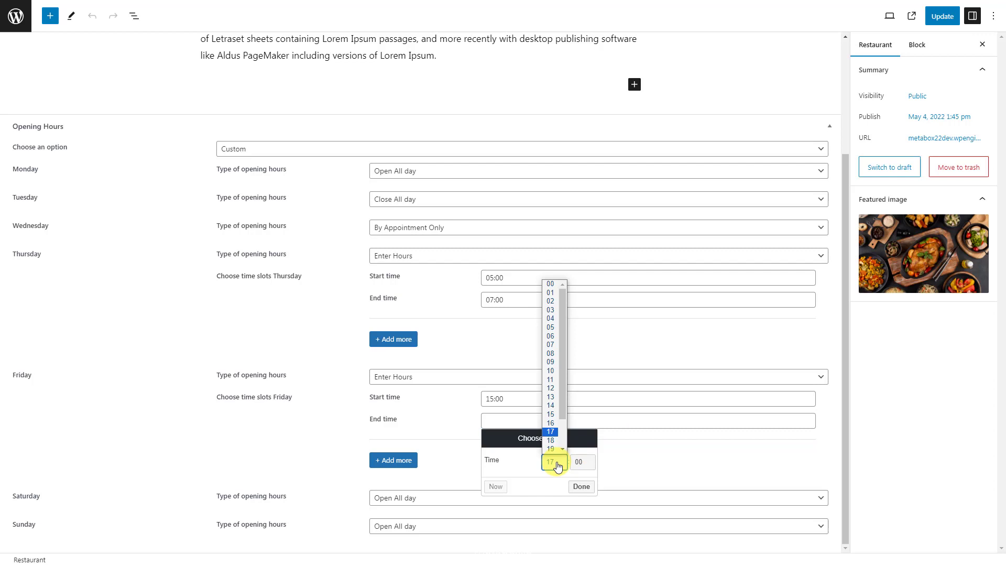
{"action": "left_click", "coordinate": [554, 442]}
{"action": "left_click", "coordinate": [453, 442]}
Step: Add a second Friday time slot starting at 06:00 and ending at 17:00
{"action": "left_click", "coordinate": [393, 459]}
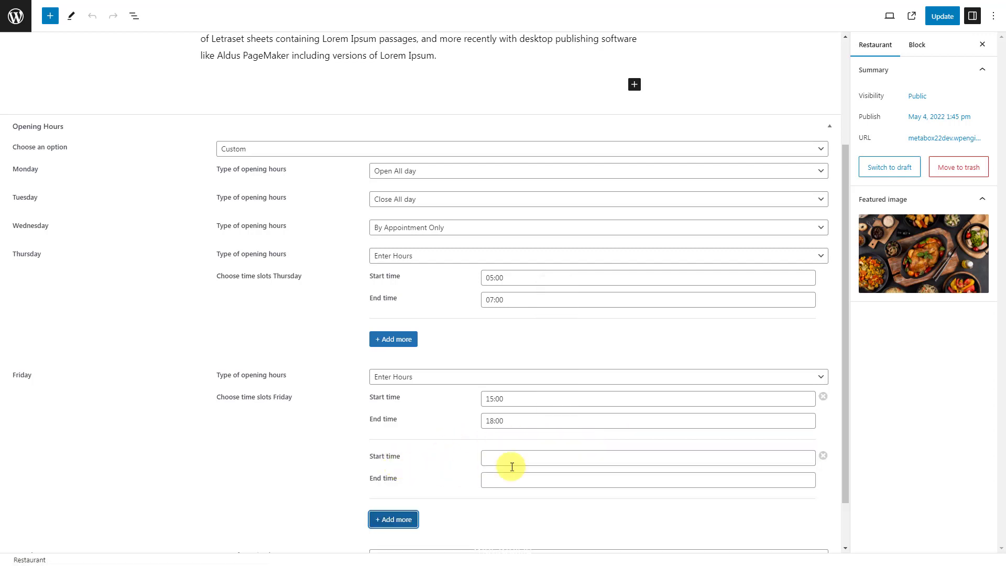
{"action": "left_click", "coordinate": [540, 457]}
{"action": "left_click", "coordinate": [547, 498]}
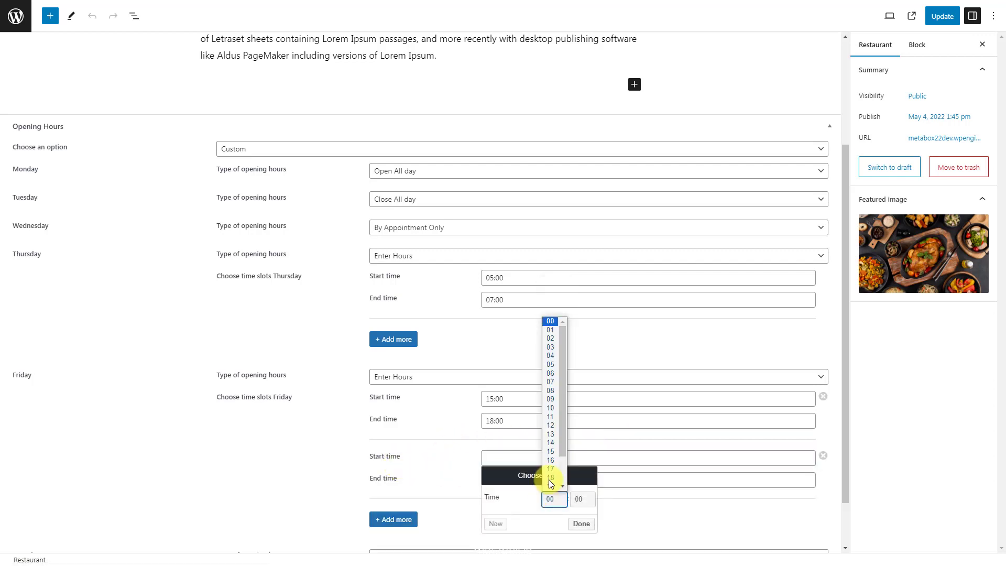
{"action": "left_click", "coordinate": [555, 376]}
{"action": "left_click", "coordinate": [446, 484]}
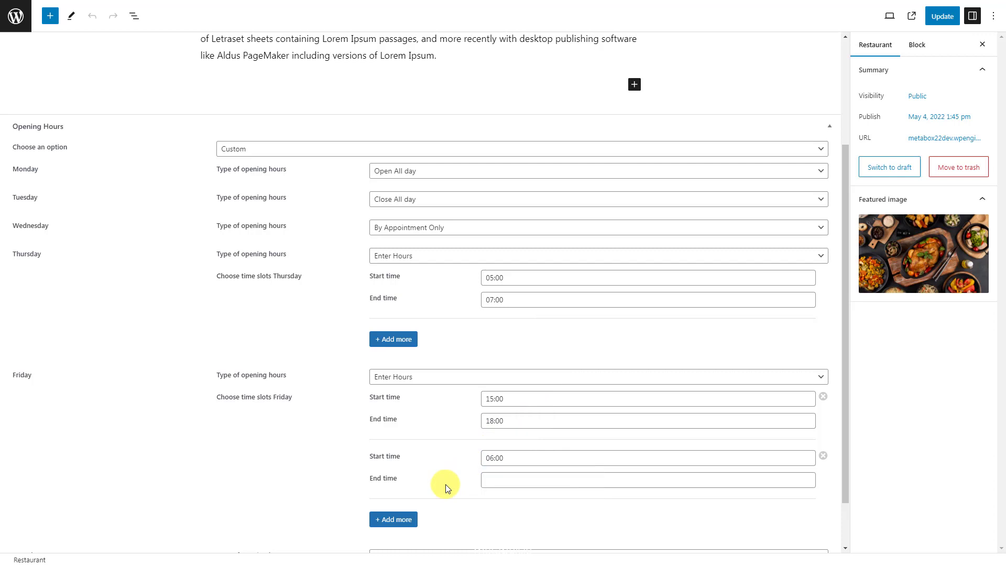
{"action": "left_click", "coordinate": [526, 480]}
{"action": "left_click", "coordinate": [549, 521]}
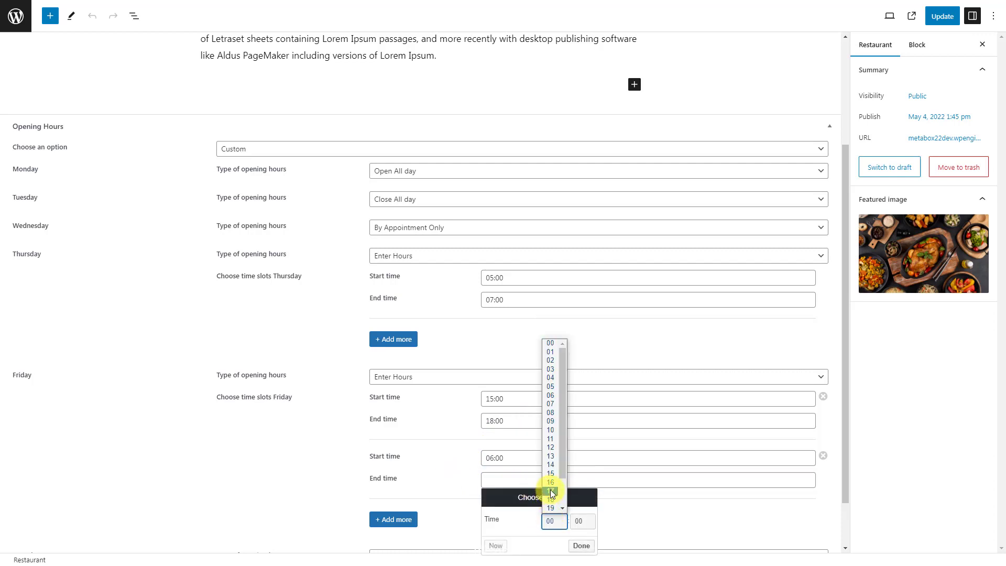
{"action": "left_click", "coordinate": [548, 446]}
{"action": "left_click", "coordinate": [451, 491]}
Step: Set Saturday's type of opening hours to By Appointment Only
{"action": "scroll", "coordinate": [462, 508], "scroll_direction": "down", "scroll_amount": 2}
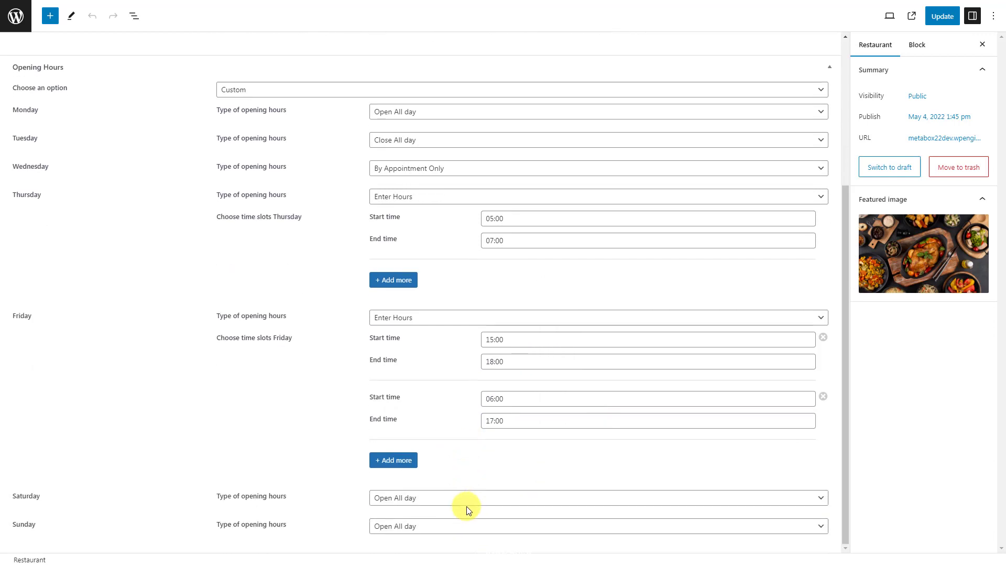
{"action": "left_click", "coordinate": [486, 498]}
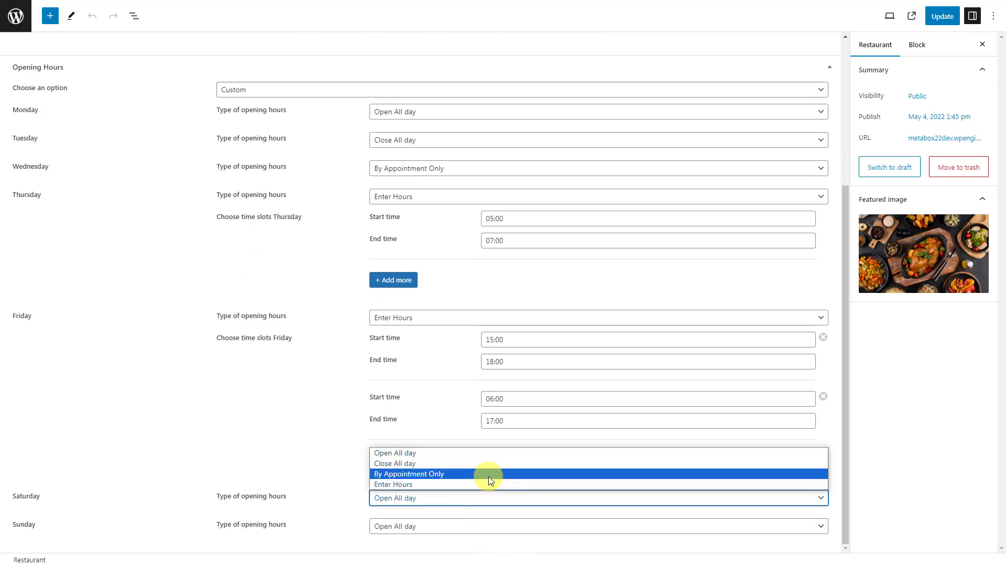
{"action": "left_click", "coordinate": [488, 475]}
Step: Set Sunday's type of opening hours to Close All day and update the restaurant
{"action": "left_click", "coordinate": [453, 527]}
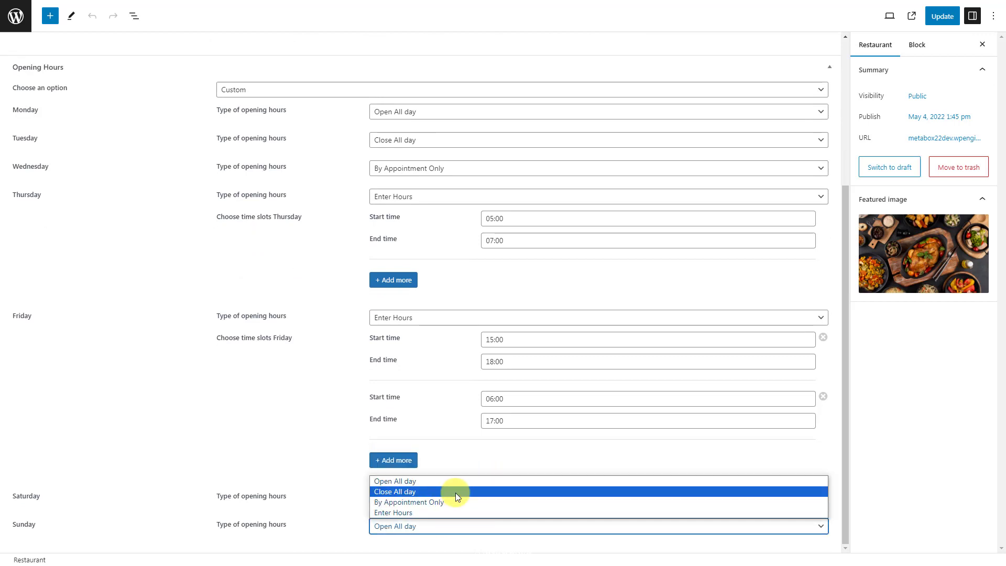
{"action": "left_click", "coordinate": [454, 488]}
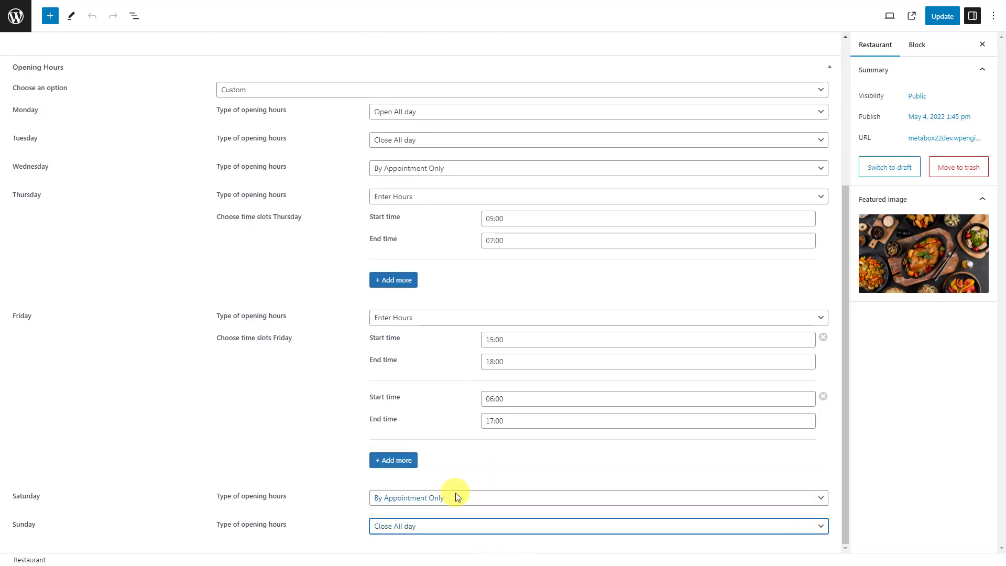
{"action": "left_click", "coordinate": [938, 18]}
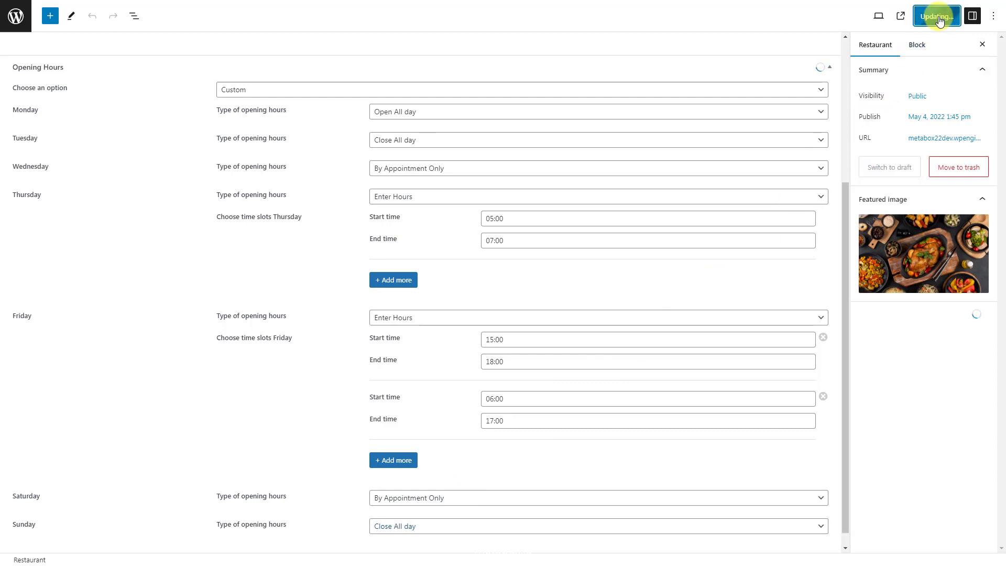
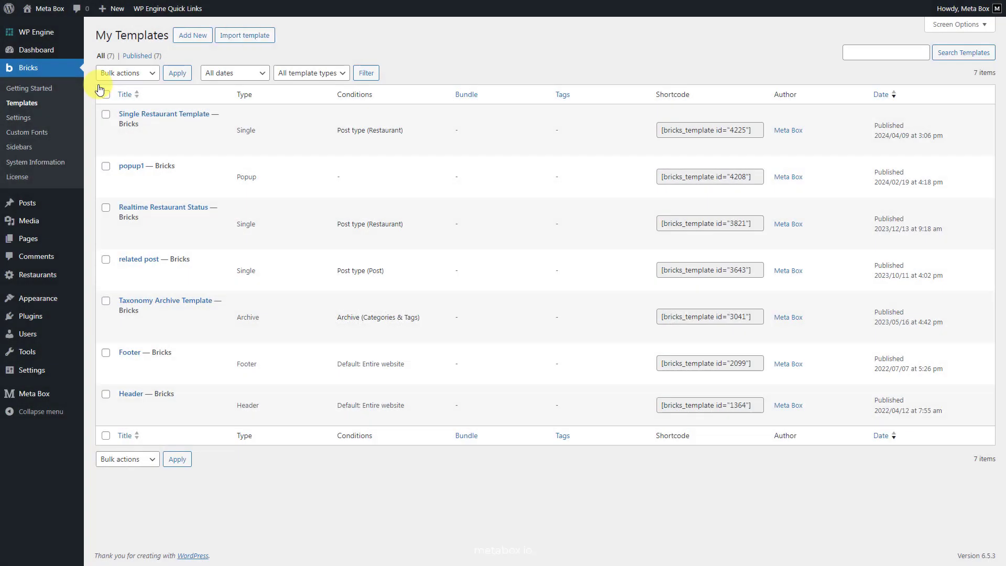
Step: Open the Single Restaurant Template for editing in the Bricks builder
{"action": "left_click", "coordinate": [123, 136]}
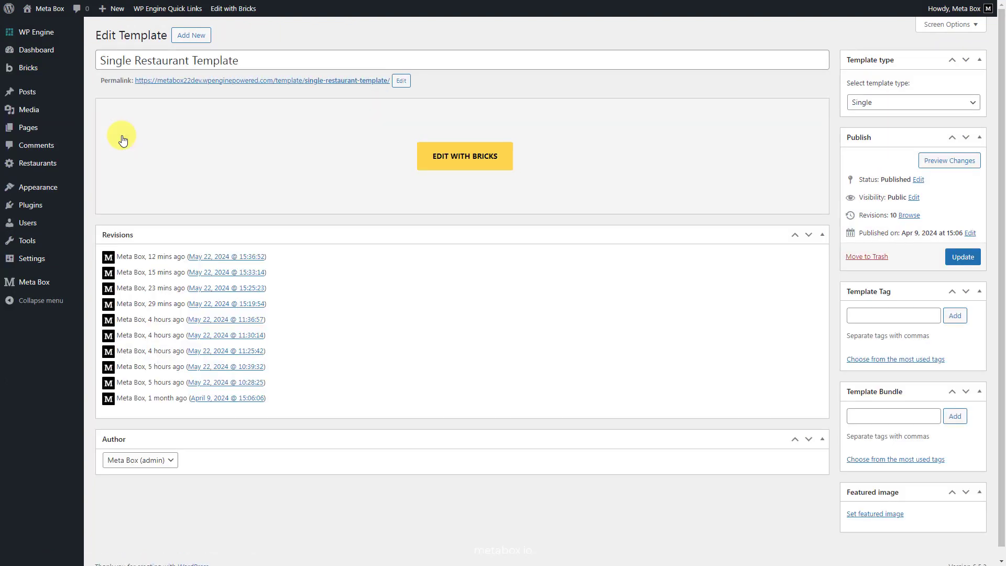
{"action": "left_click", "coordinate": [448, 163]}
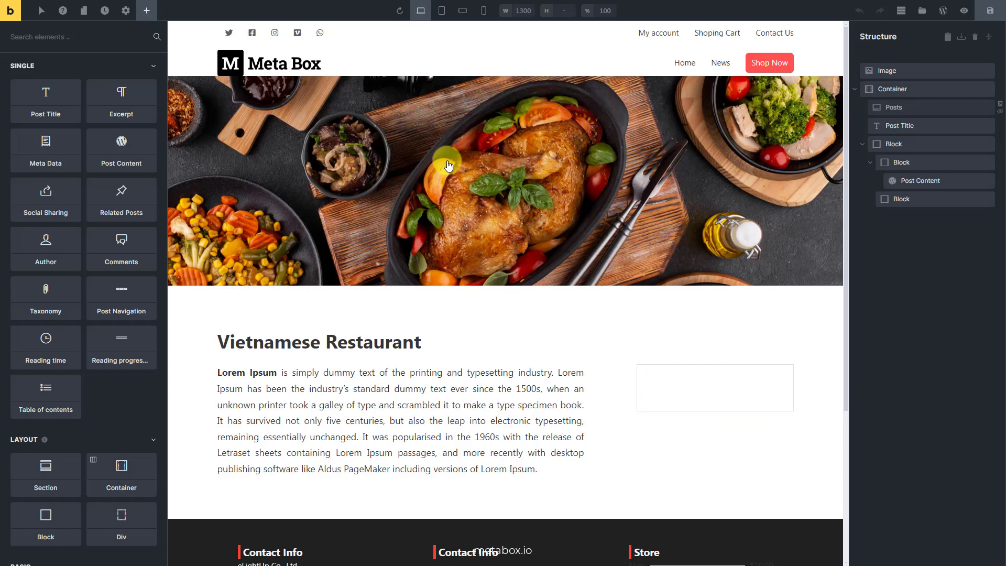
Step: Review the template's display conditions and the content type and post chosen to populate its preview
{"action": "left_click", "coordinate": [128, 15]}
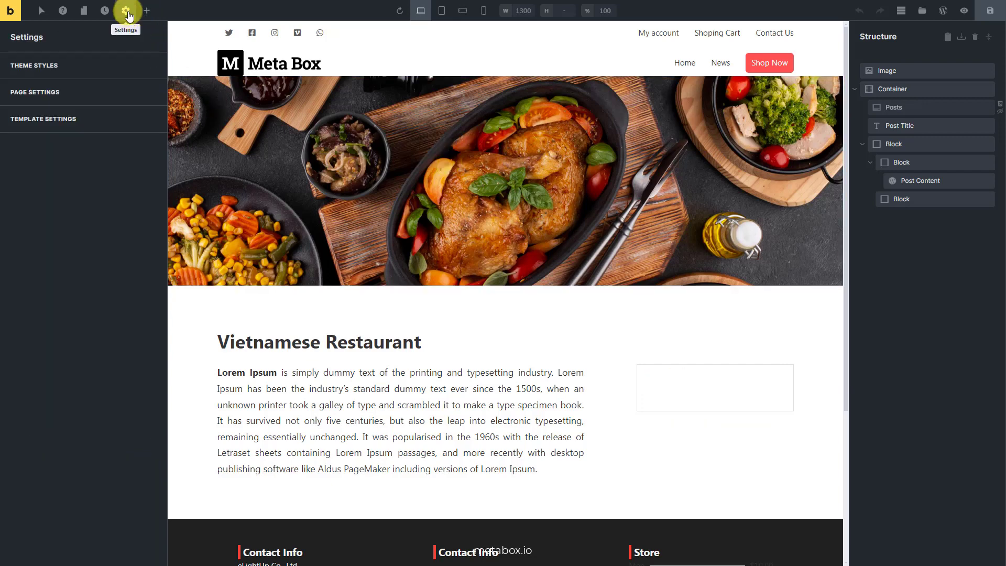
{"action": "left_click", "coordinate": [122, 117]}
{"action": "left_click", "coordinate": [105, 66]}
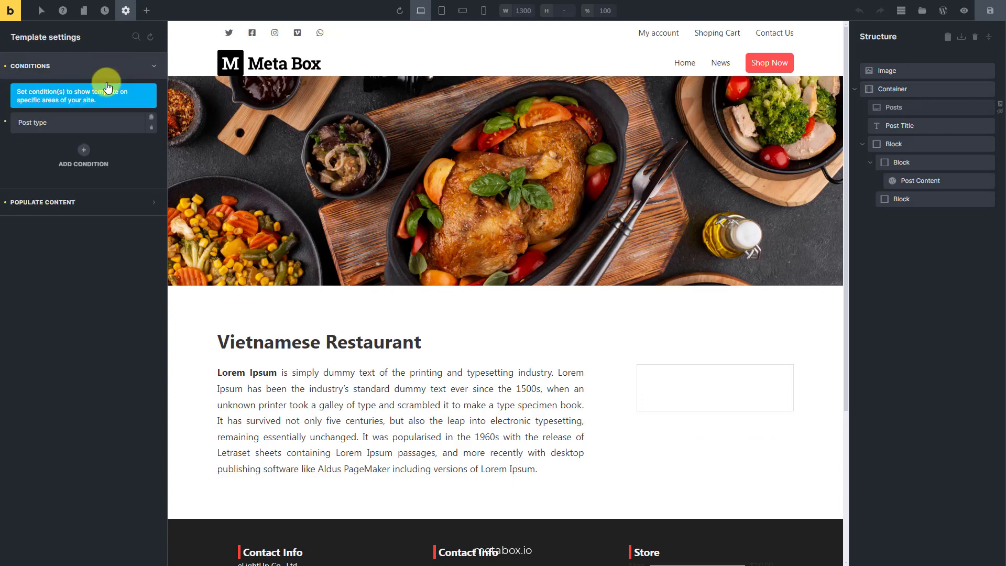
{"action": "left_click", "coordinate": [95, 122]}
{"action": "left_click", "coordinate": [94, 122]}
{"action": "left_click", "coordinate": [83, 194]}
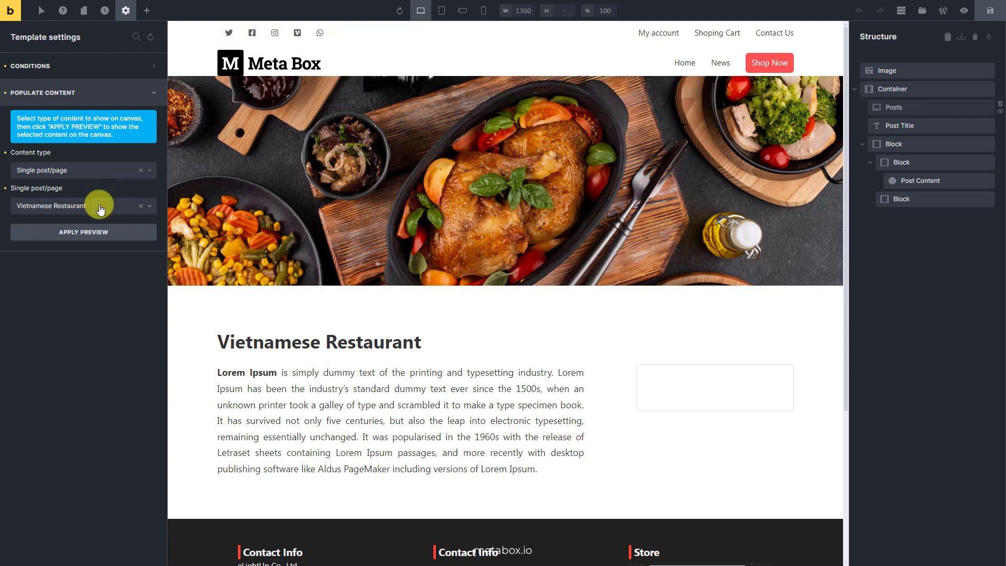
{"action": "left_click", "coordinate": [100, 93]}
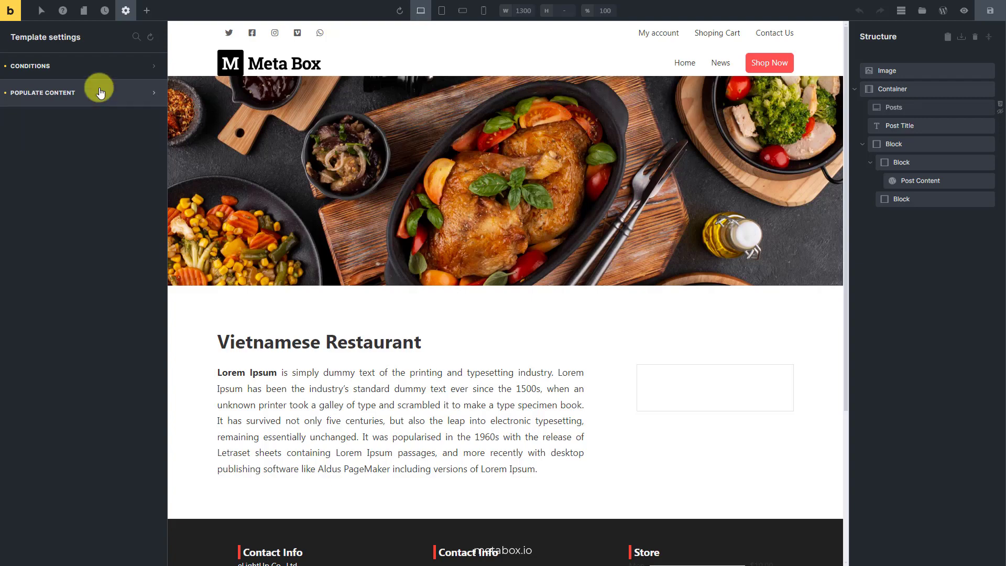
Step: Select the empty block beside the post content and bring up the elements available for adding to it
{"action": "left_click", "coordinate": [957, 200]}
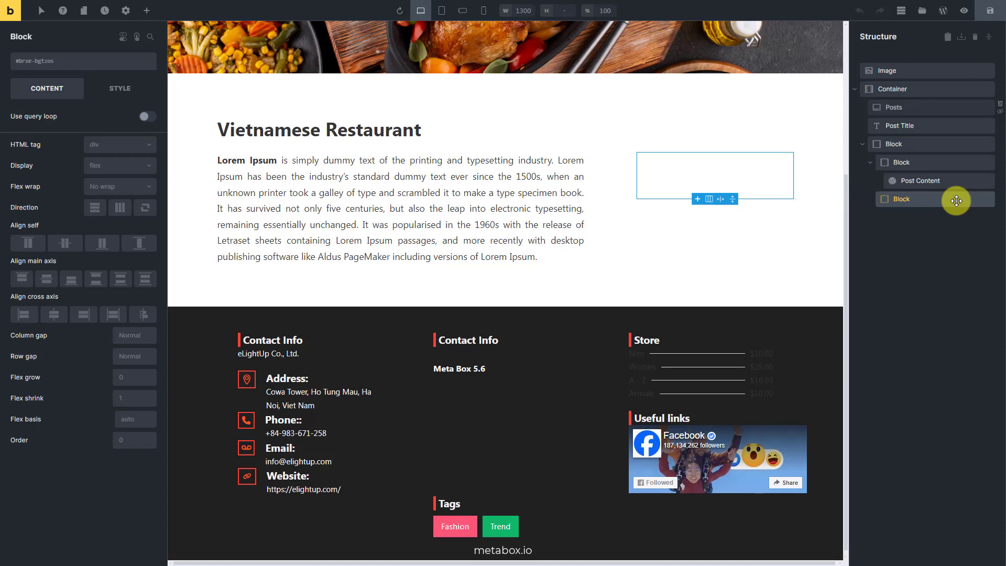
{"action": "left_click", "coordinate": [146, 11]}
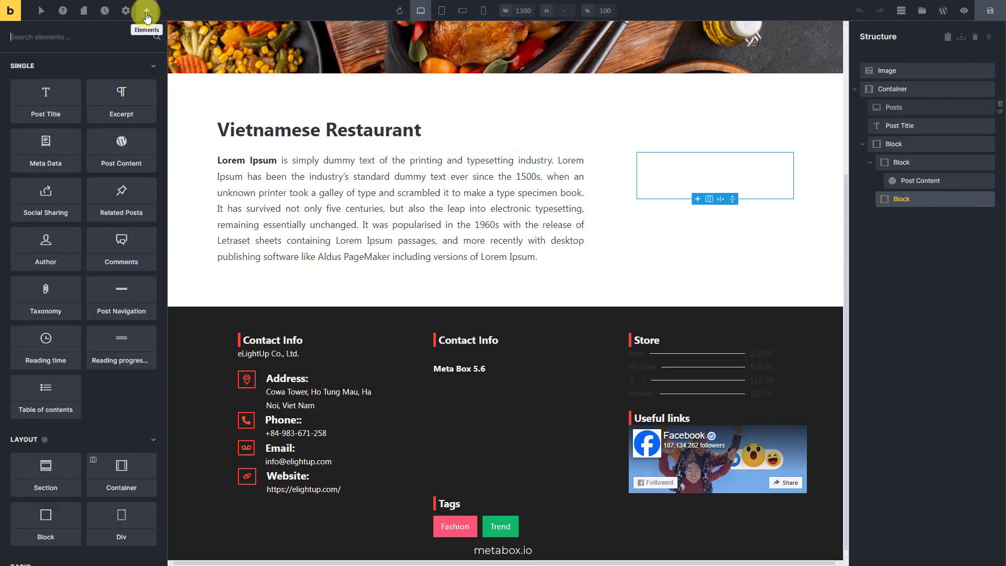
Step: Add a Heading element inside the empty second inner block and set its text to "Opening Hours"
{"action": "type", "text": "hea"}
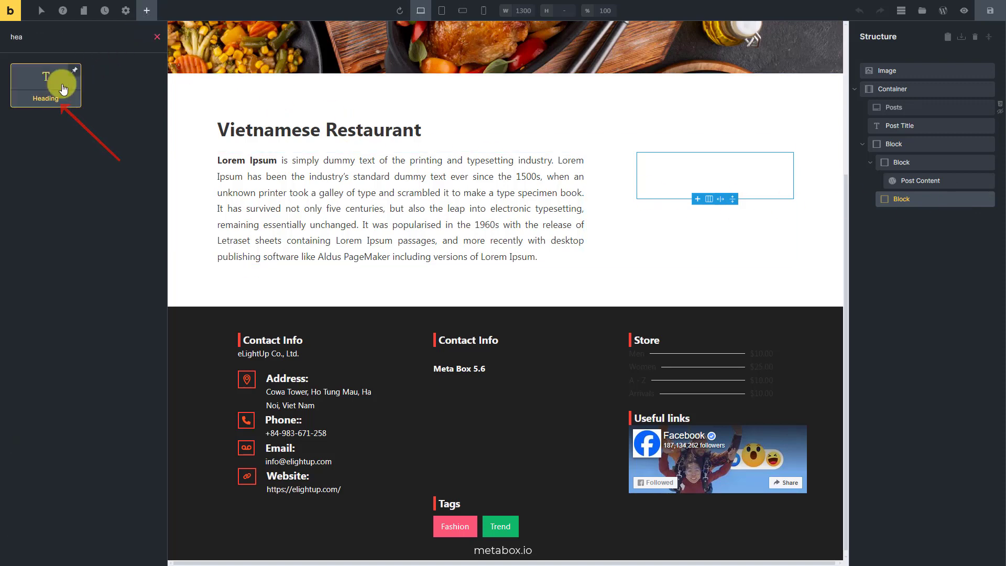
{"action": "left_click", "coordinate": [63, 88]}
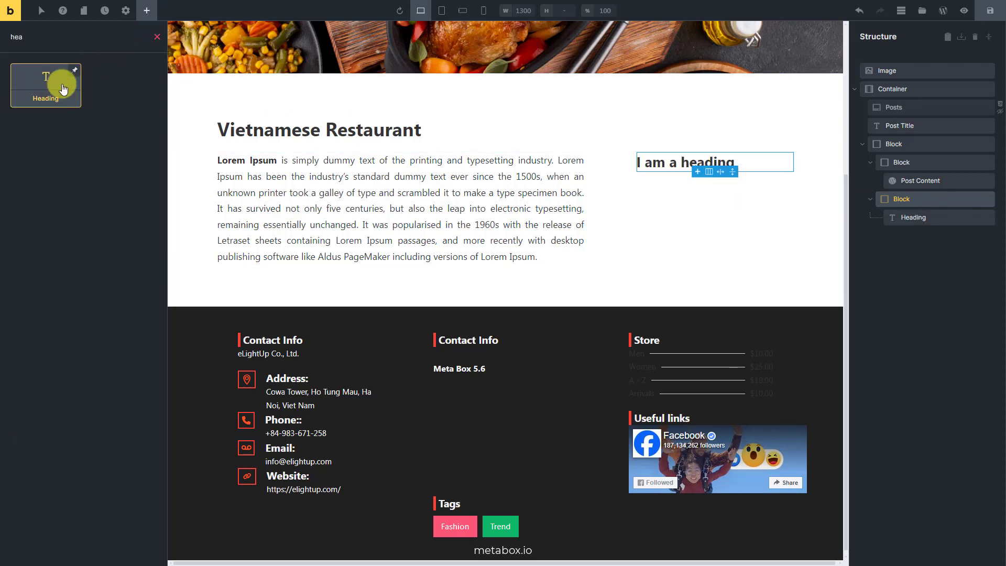
{"action": "left_click", "coordinate": [951, 217]}
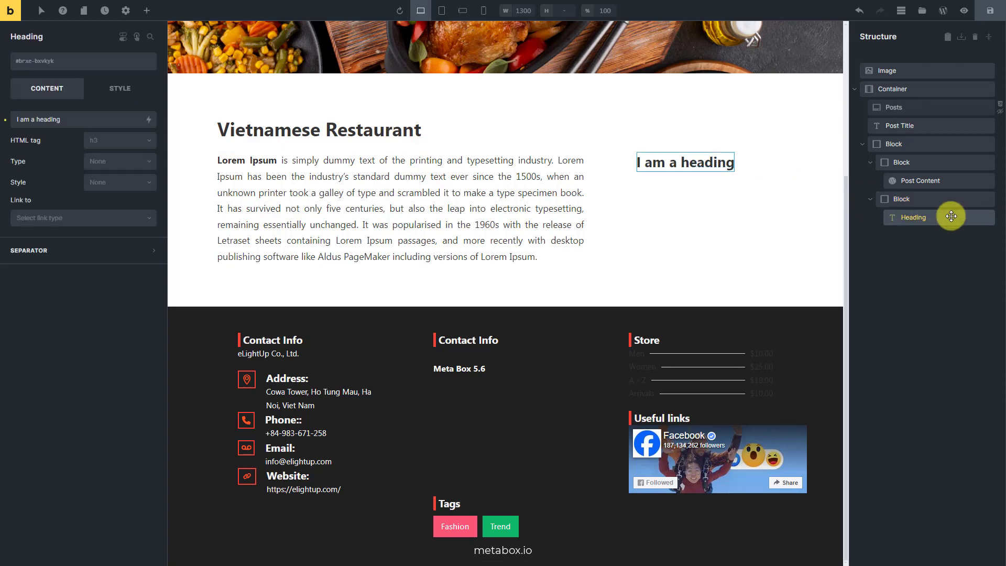
{"action": "triple_click", "coordinate": [131, 117]}
{"action": "type", "text": "Opening Hours"}
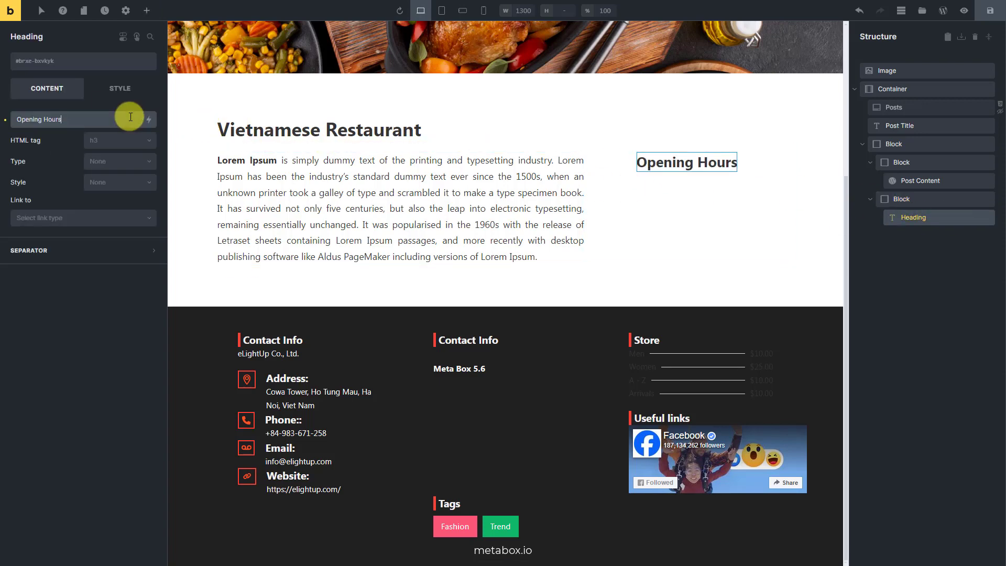
Step: Add a Block below the Opening Hours heading and rename it "All days are the same"
{"action": "left_click", "coordinate": [147, 10]}
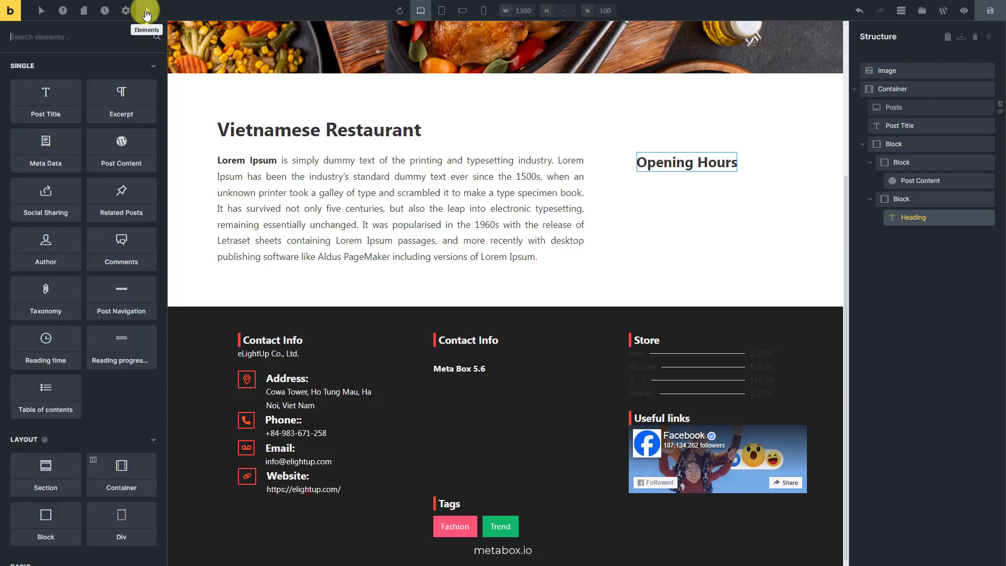
{"action": "type", "text": "block"}
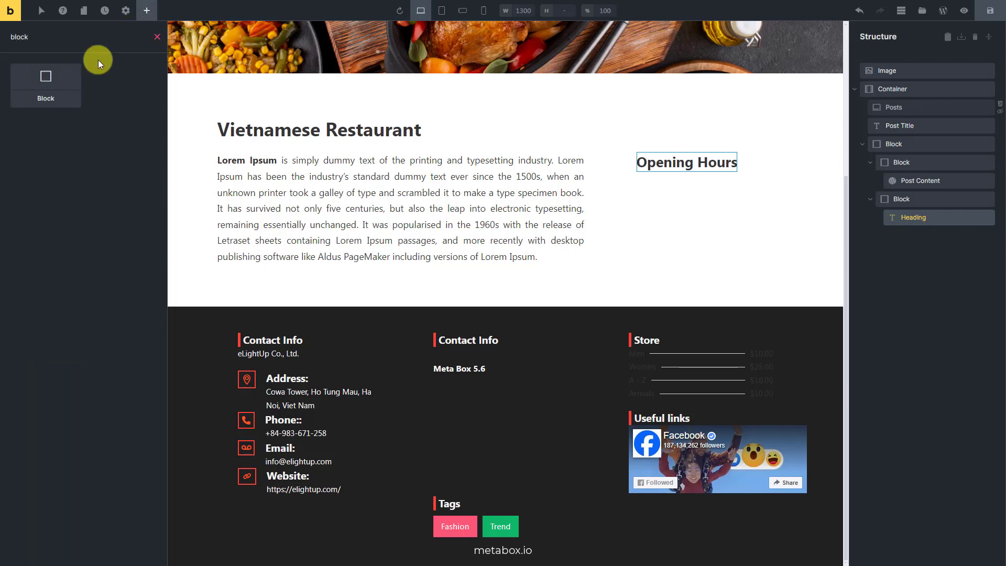
{"action": "left_click", "coordinate": [62, 90]}
{"action": "left_click", "coordinate": [964, 235]}
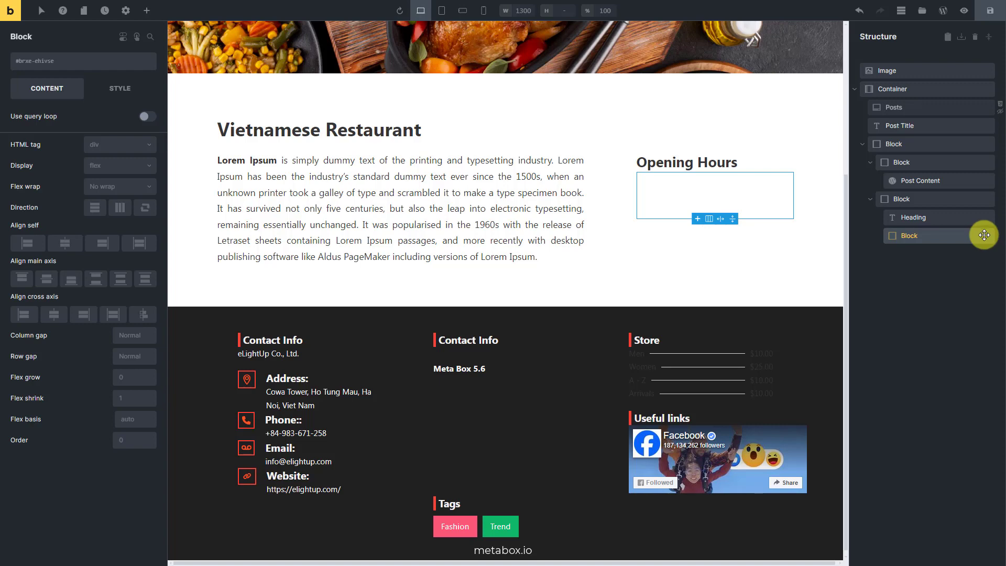
{"action": "double_click", "coordinate": [984, 235]}
{"action": "type", "text": "All days are the same"}
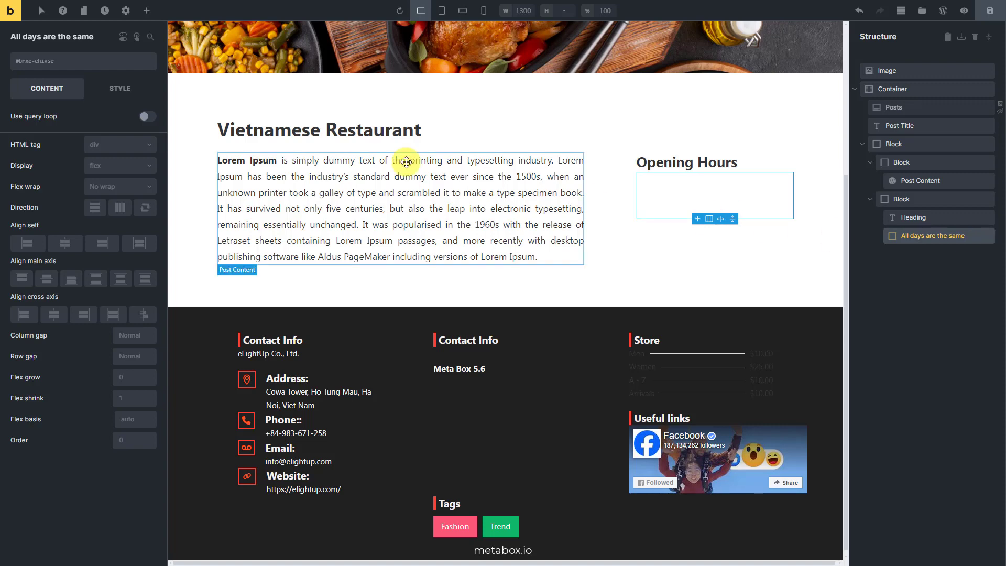
Step: Add a Dynamic data condition to the "All days are the same" block, using {mb_restaurant_choose_an_option:value} as its data
{"action": "left_click_drag", "start_coordinate": [167, 84], "coordinate": [222, 92]}
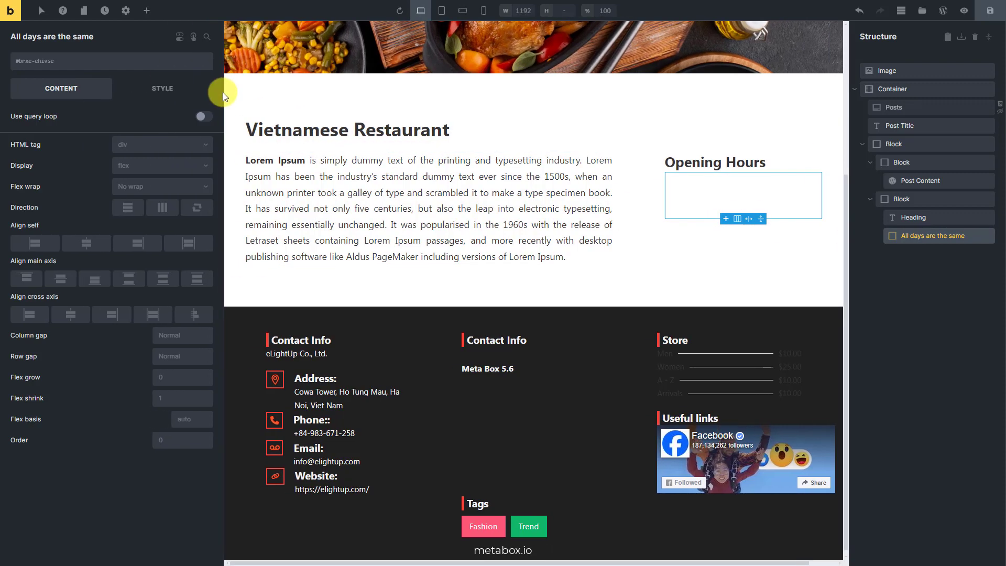
{"action": "left_click", "coordinate": [180, 37]}
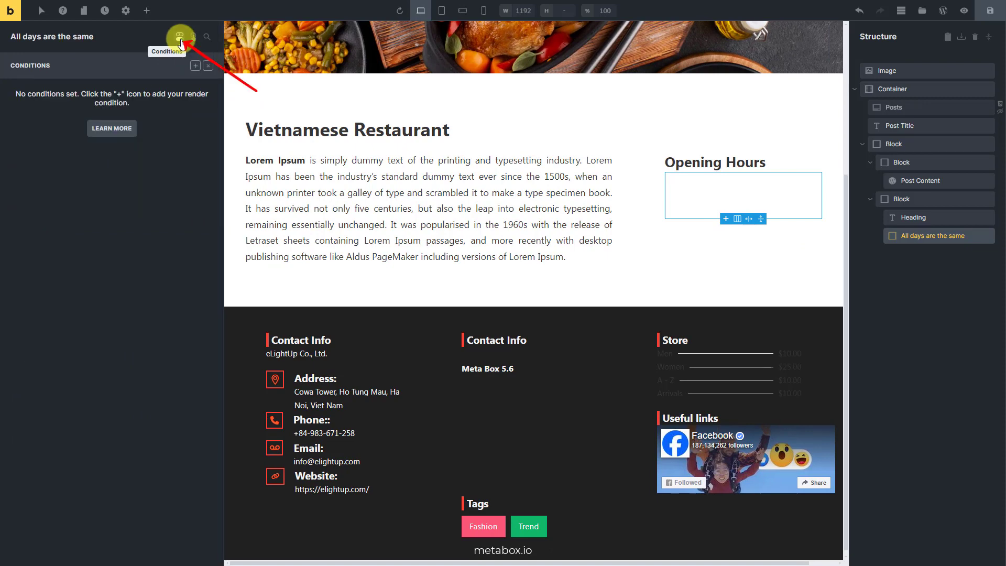
{"action": "left_click", "coordinate": [195, 66]}
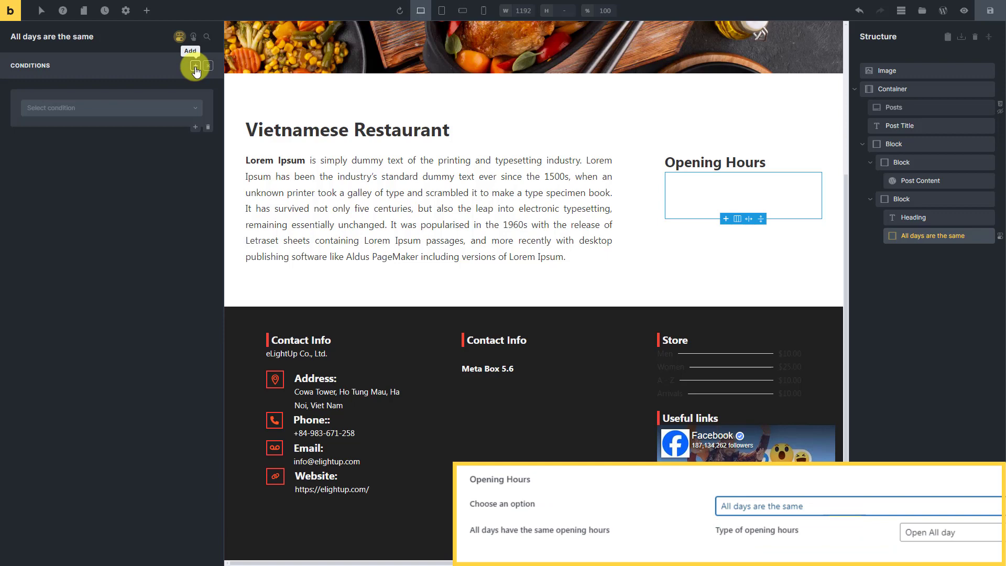
{"action": "left_click", "coordinate": [125, 108]}
{"action": "type", "text": "dyna"}
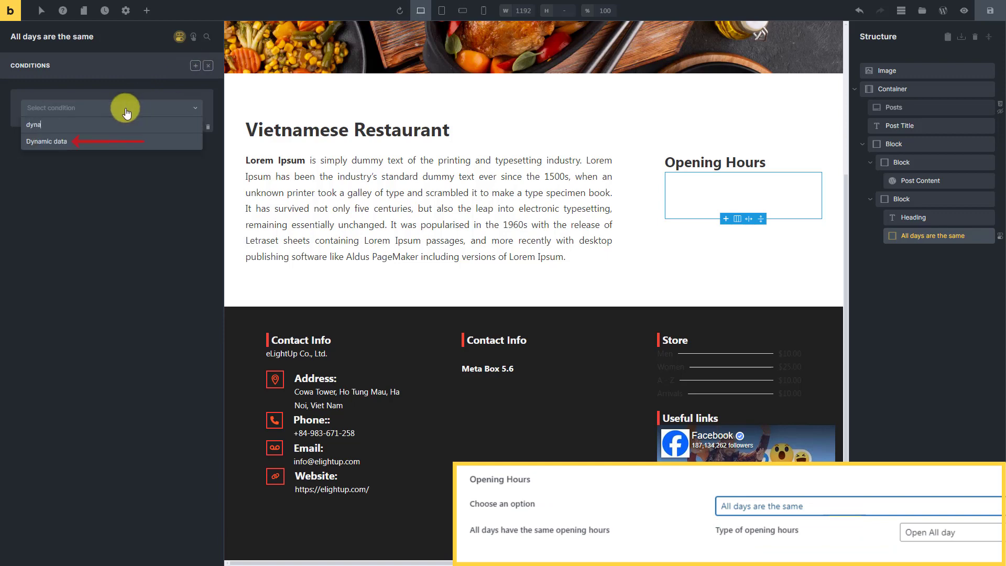
{"action": "left_click", "coordinate": [114, 146]}
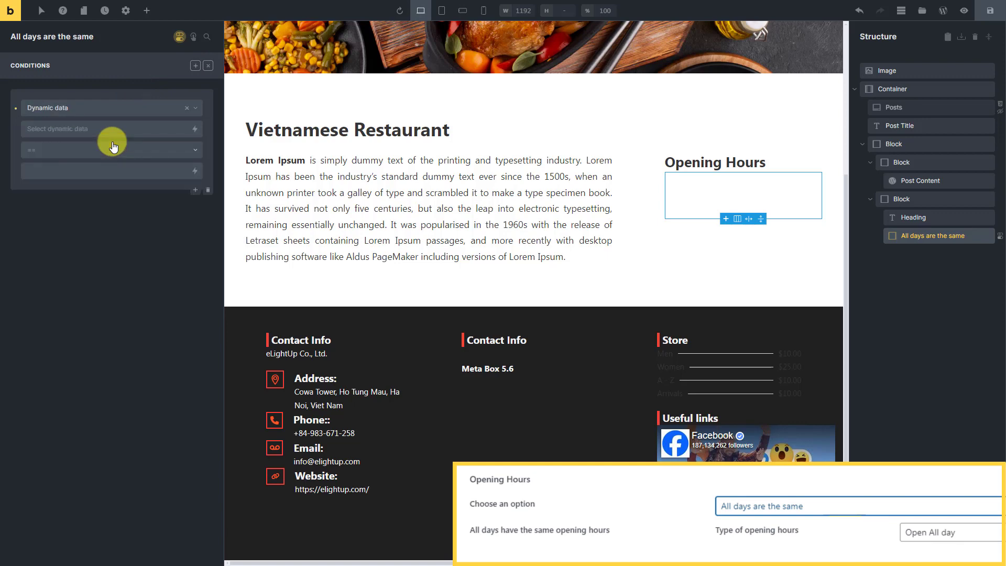
{"action": "left_click", "coordinate": [195, 129]}
{"action": "type", "text": "choo"}
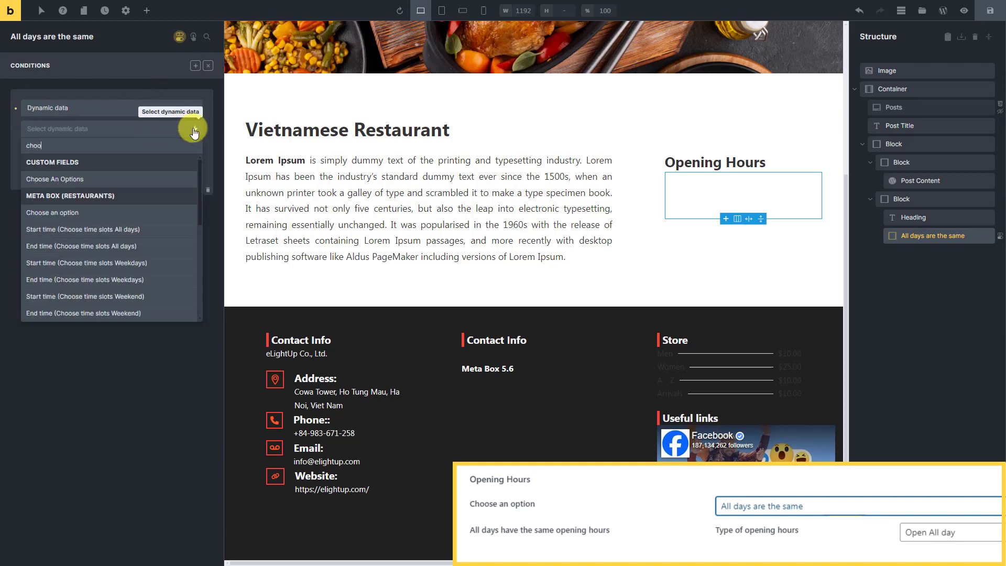
{"action": "left_click", "coordinate": [146, 213]}
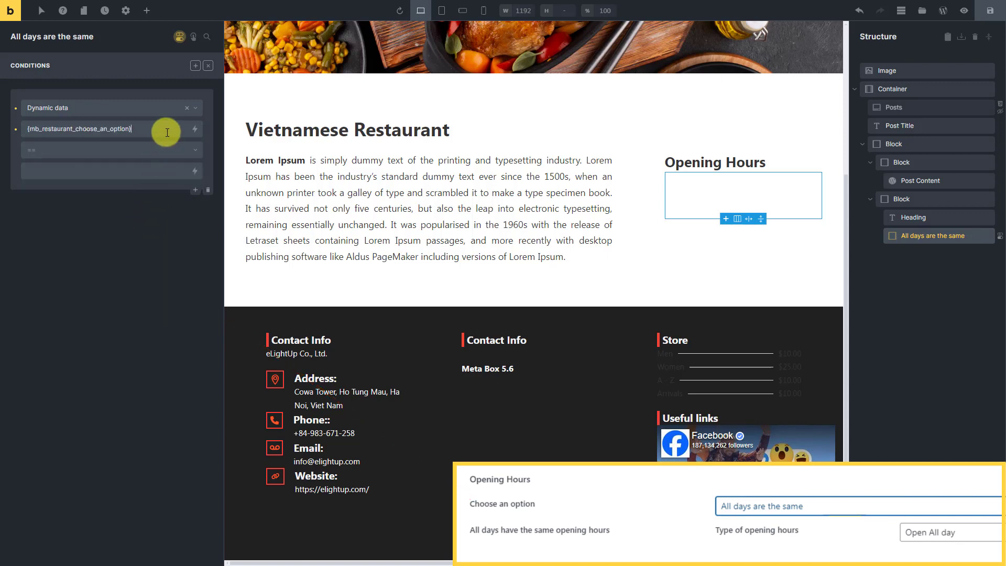
{"action": "type", "text": ":value"}
Step: Set the condition's comparison to == and its value to all_days_are_the_same
{"action": "left_click", "coordinate": [157, 154]}
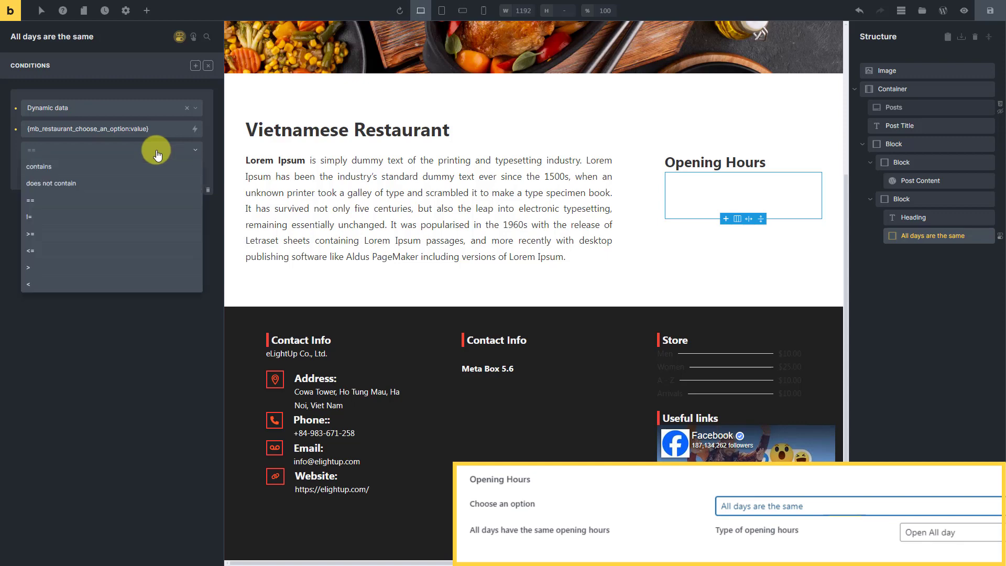
{"action": "left_click", "coordinate": [96, 201]}
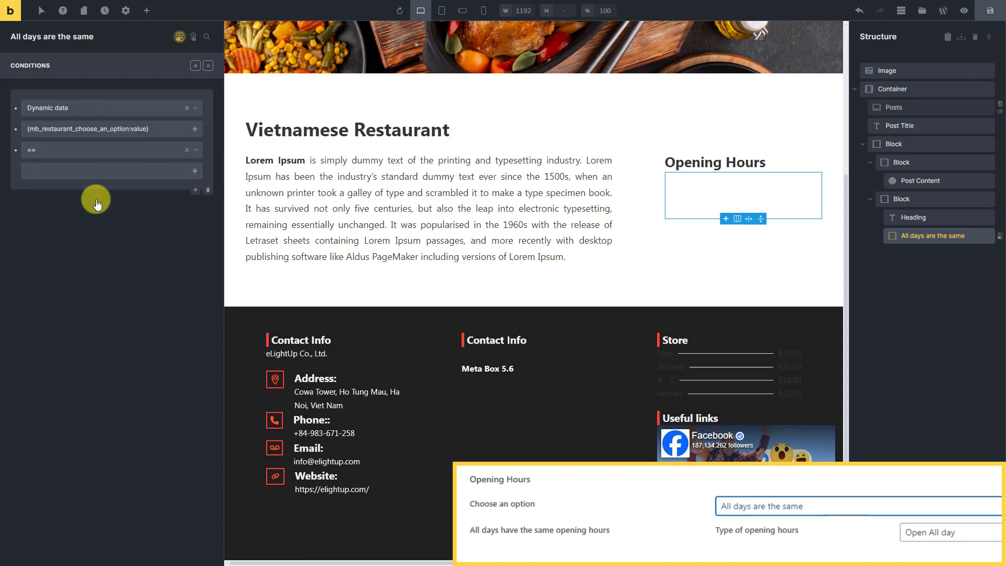
{"action": "left_click", "coordinate": [159, 171]}
{"action": "type", "text": "all_days_are_the_same"}
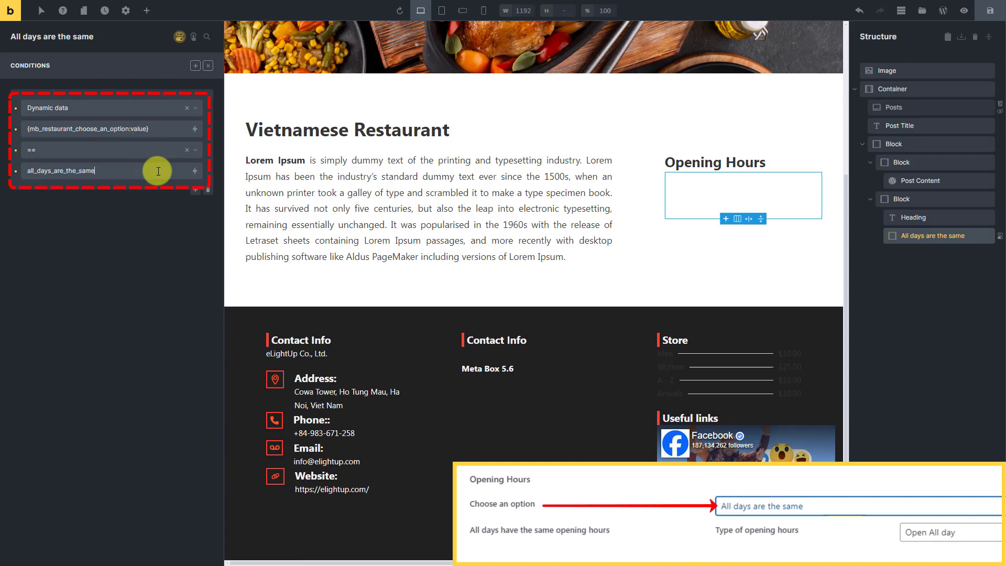
Step: Add a Div inside the "All days are the same" block and rename it "Title"
{"action": "left_click", "coordinate": [149, 13]}
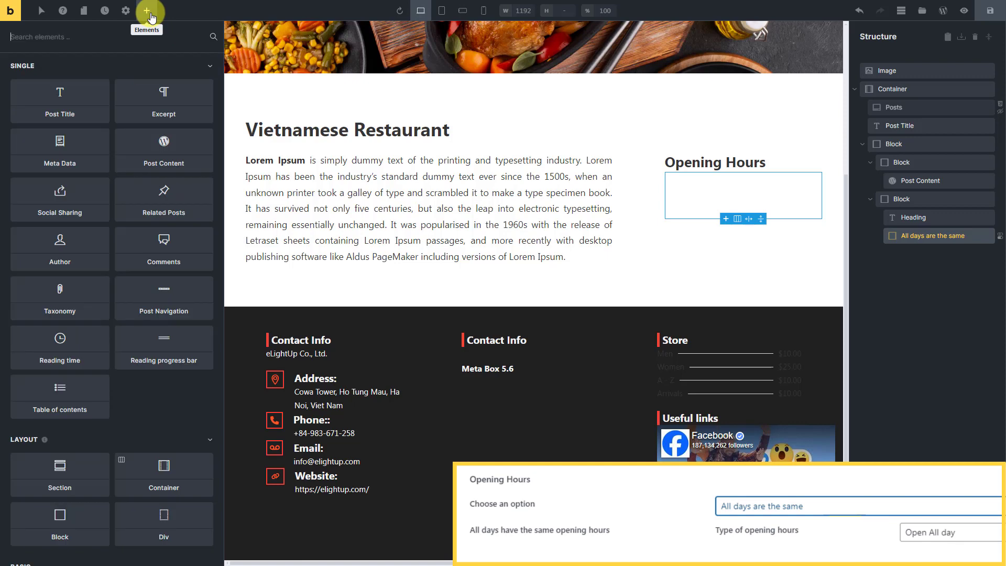
{"action": "type", "text": "div"}
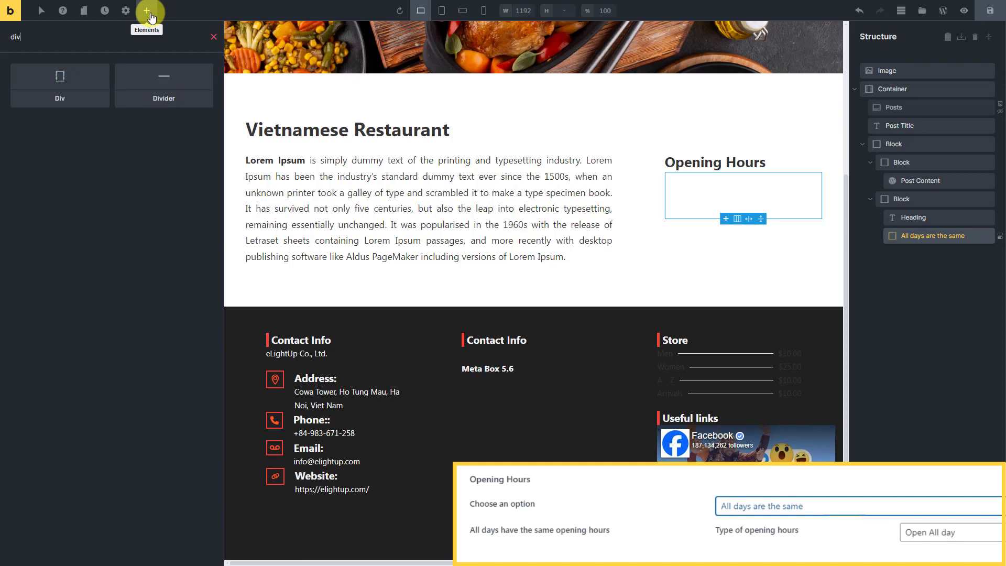
{"action": "left_click", "coordinate": [82, 78]}
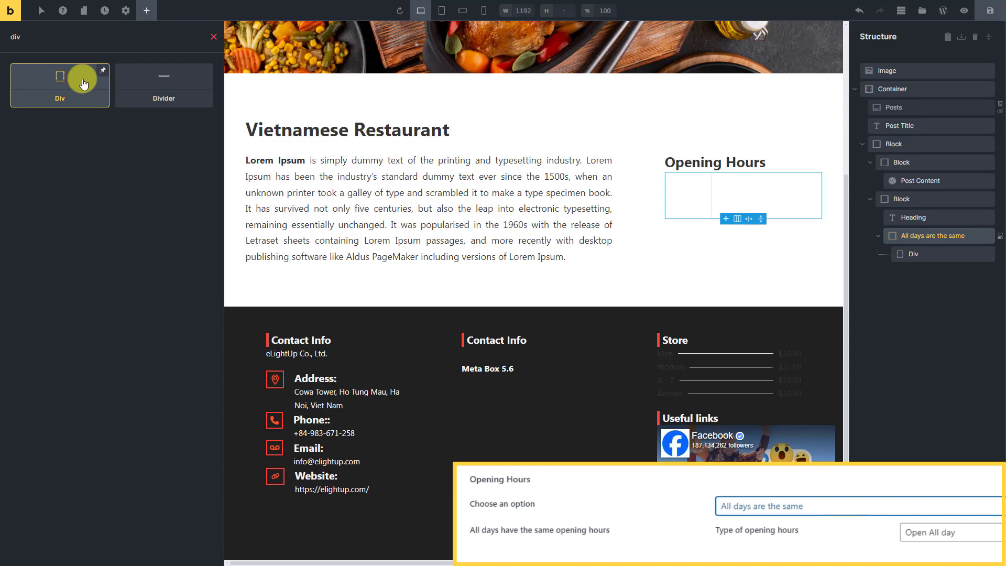
{"action": "left_click", "coordinate": [970, 255]}
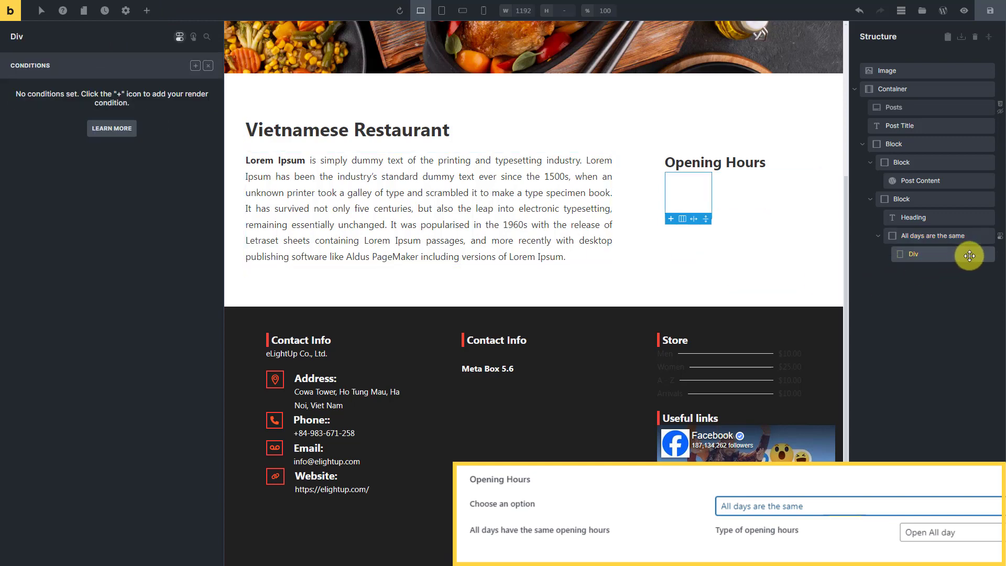
{"action": "double_click", "coordinate": [970, 256]}
{"action": "type", "text": "Title"}
Step: Add a Basic Text element inside the Title div and set its text to "Mon - Sun:"
{"action": "left_click", "coordinate": [146, 11]}
{"action": "type", "text": "text"}
{"action": "left_click", "coordinate": [84, 85]}
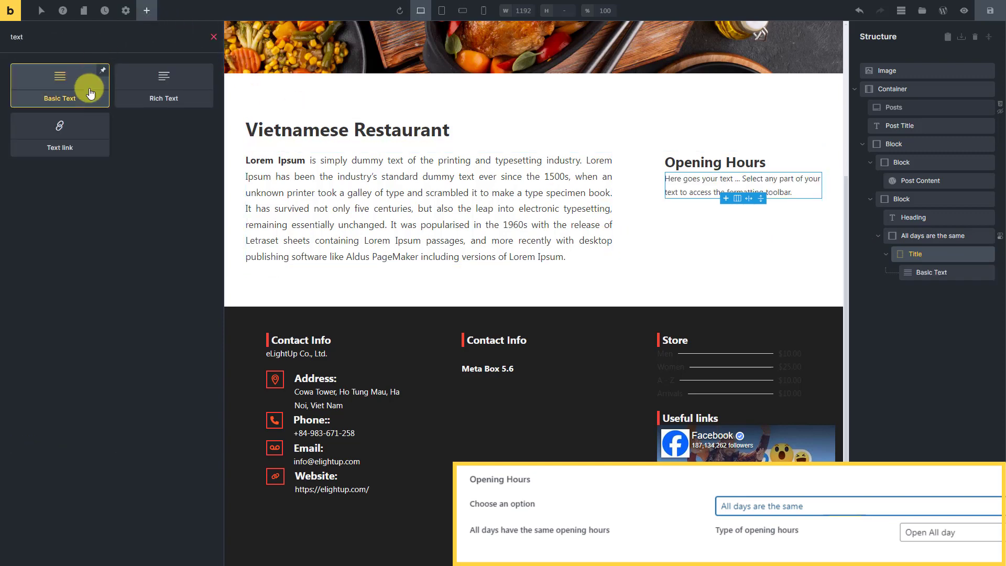
{"action": "left_click", "coordinate": [976, 274]}
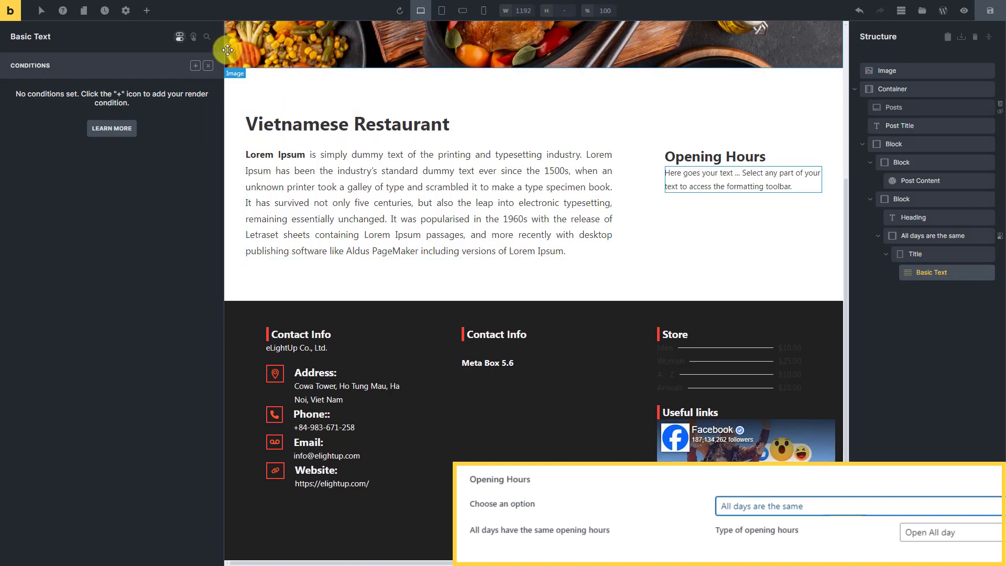
{"action": "left_click", "coordinate": [210, 39]}
{"action": "left_click", "coordinate": [159, 159]}
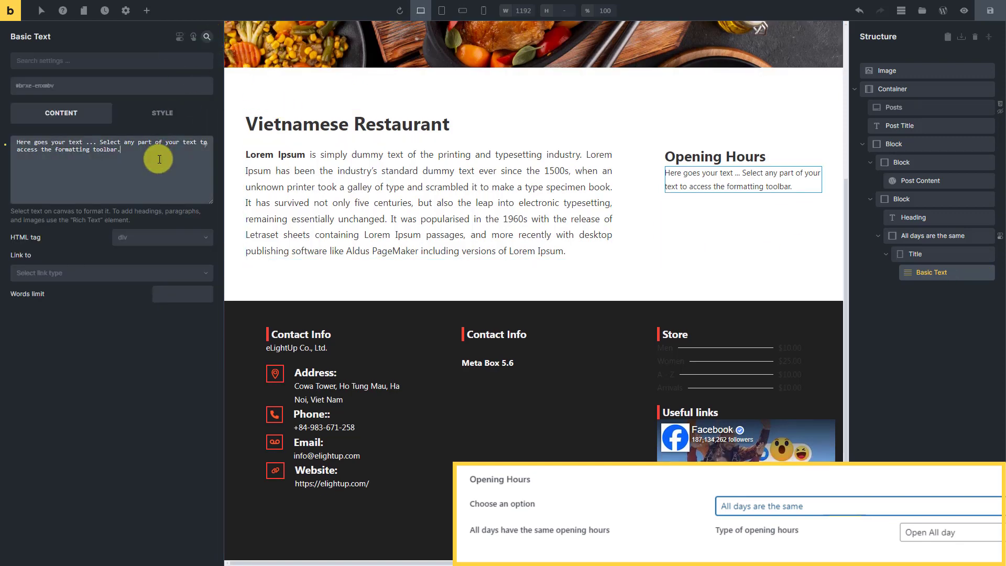
{"action": "key", "text": "ctrl+a"}
{"action": "type", "text": "Mon - Sun:"}
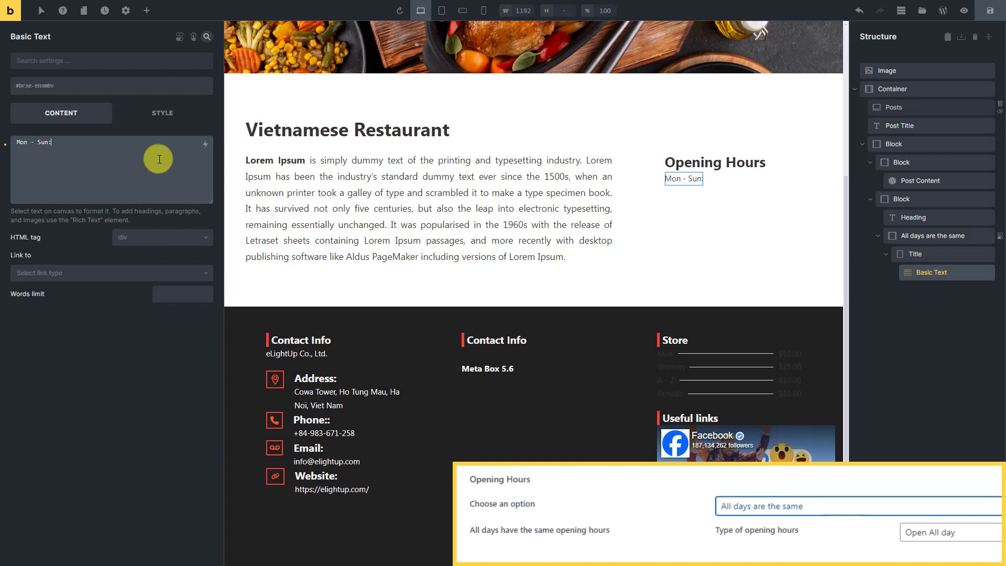
Step: Add a second Div inside the "All days are the same" block and rename it "Timing info"
{"action": "left_click", "coordinate": [979, 236]}
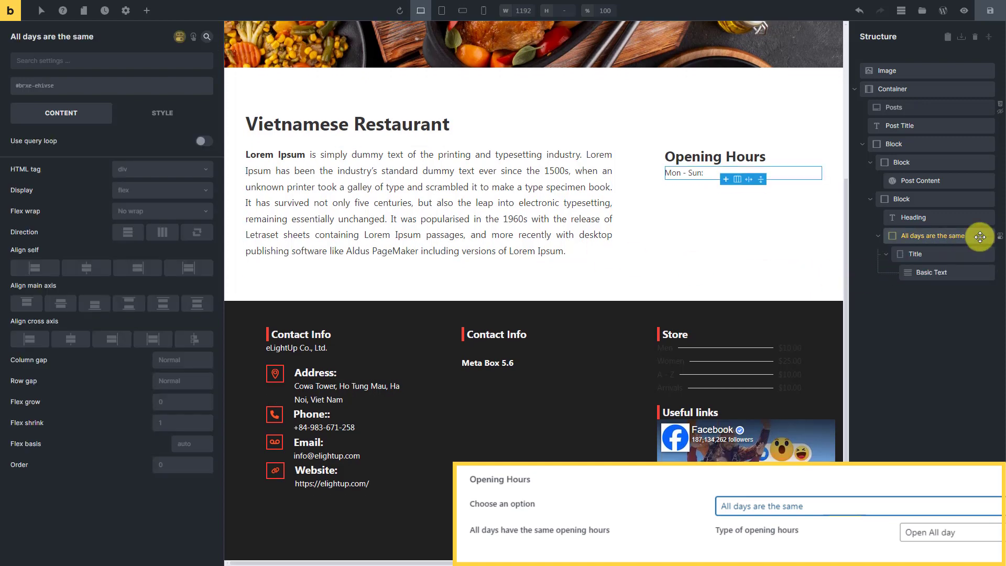
{"action": "left_click", "coordinate": [146, 17]}
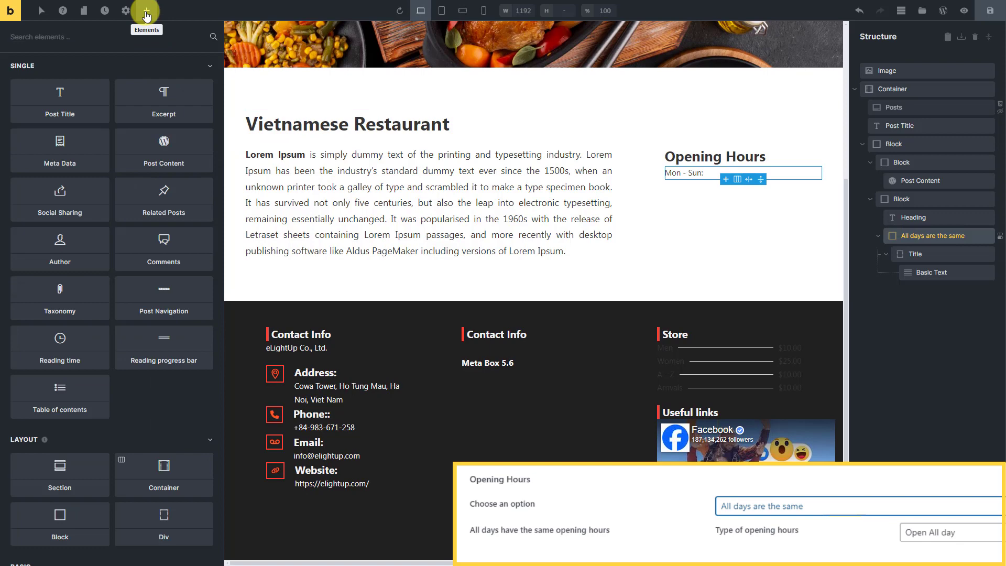
{"action": "type", "text": "div"}
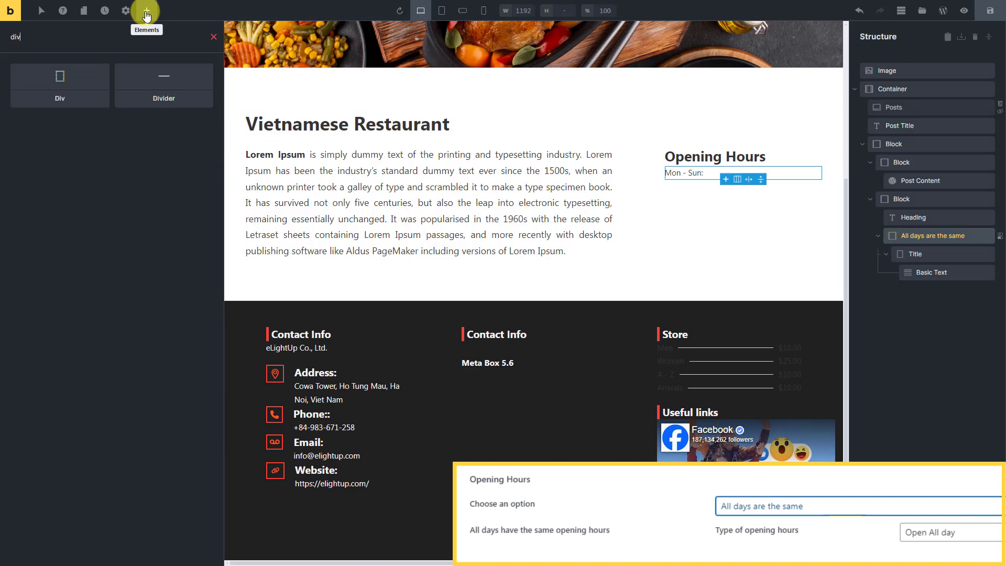
{"action": "left_click", "coordinate": [85, 86]}
{"action": "left_click", "coordinate": [965, 291]}
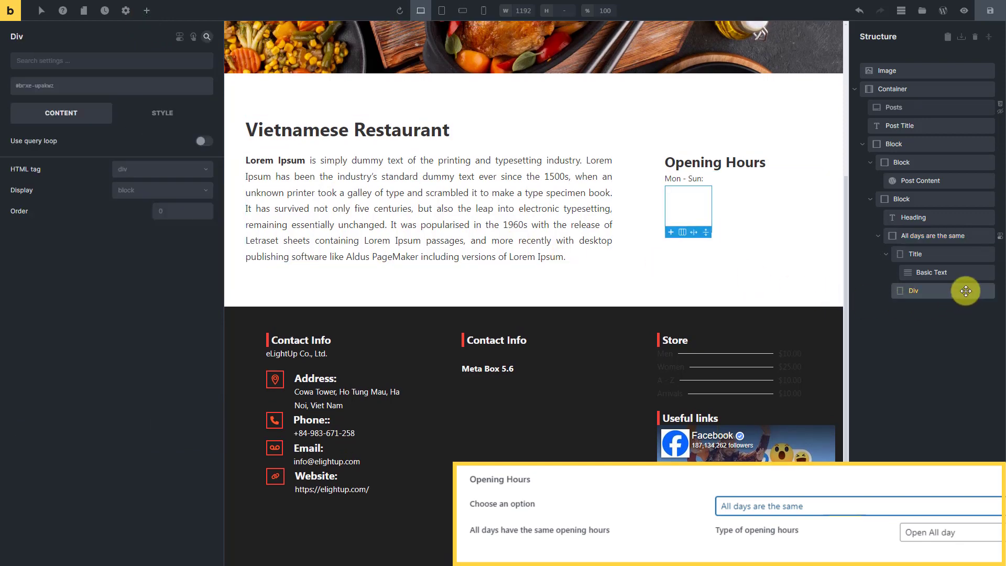
{"action": "double_click", "coordinate": [966, 291]}
{"action": "type", "text": "Timing info"}
{"action": "key", "text": "Return"}
Step: Enable the query loop on the Timing info div with the type "MB Group: All days have the same opening hours"
{"action": "left_click", "coordinate": [204, 141]}
{"action": "left_click", "coordinate": [206, 158]}
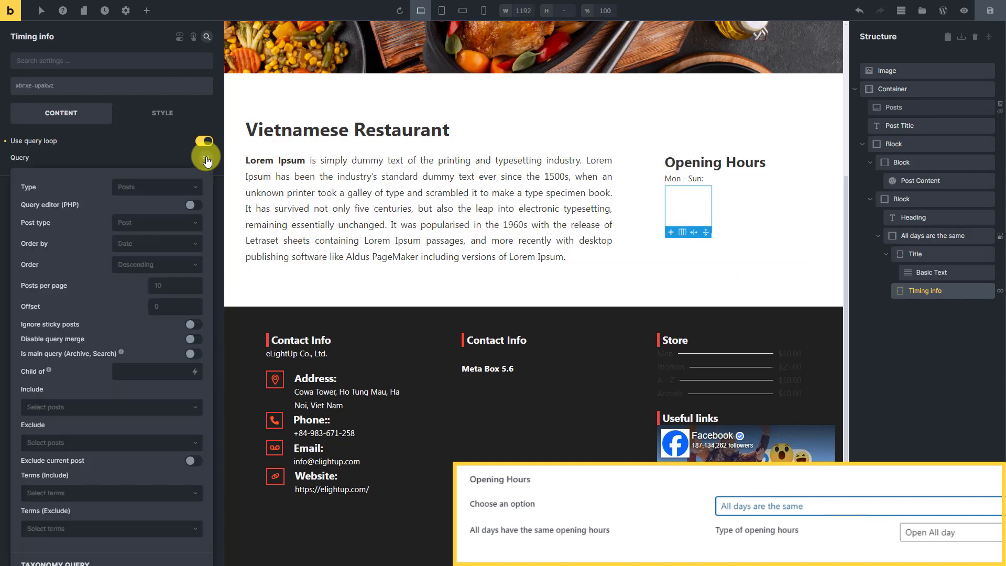
{"action": "left_click", "coordinate": [172, 187]}
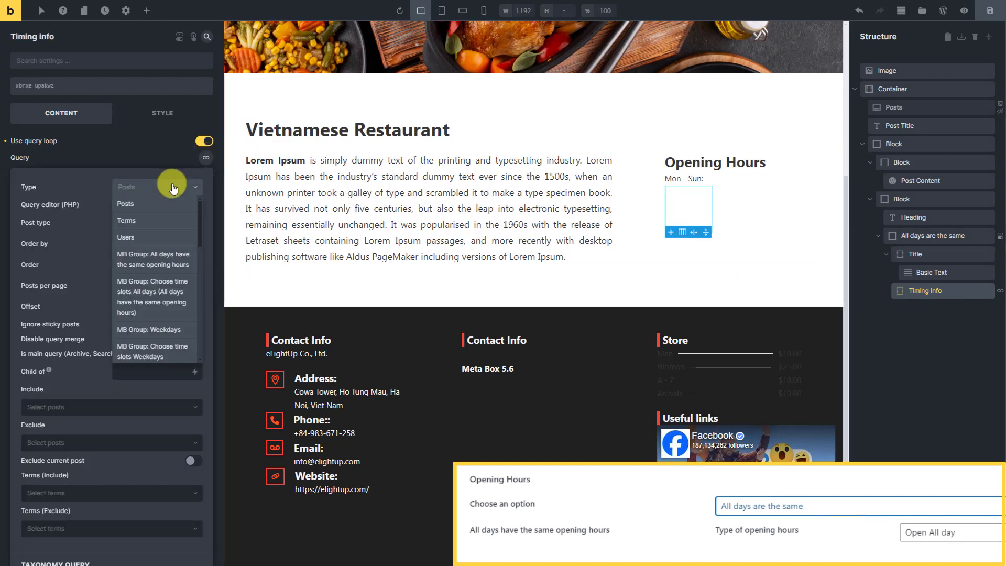
{"action": "left_click", "coordinate": [190, 261]}
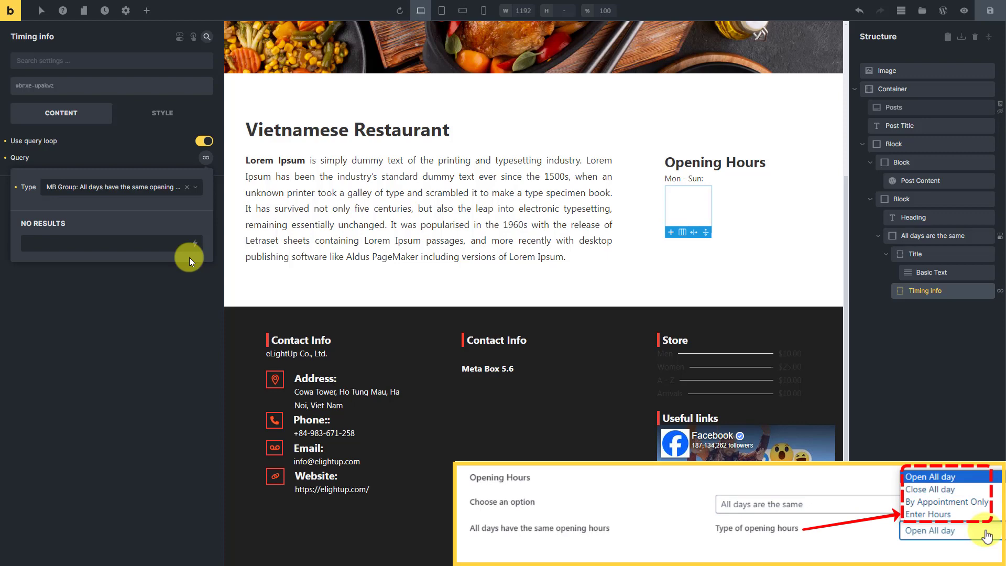
Step: Add a Basic Text element inside the Timing info div and rename it "Display 1 of 3 options"
{"action": "left_click", "coordinate": [146, 11]}
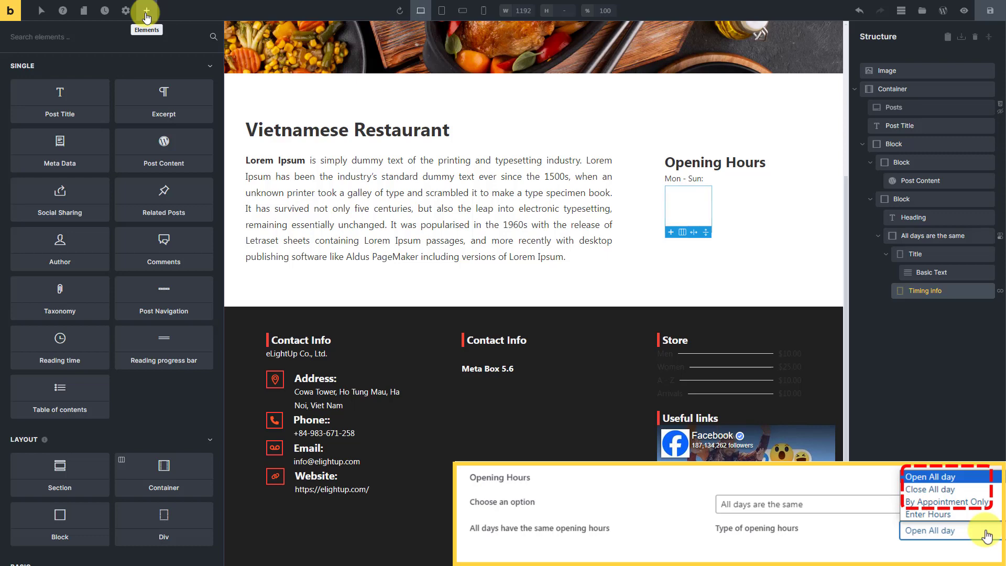
{"action": "type", "text": "text"}
{"action": "left_click_drag", "start_coordinate": [84, 88], "coordinate": [957, 308]}
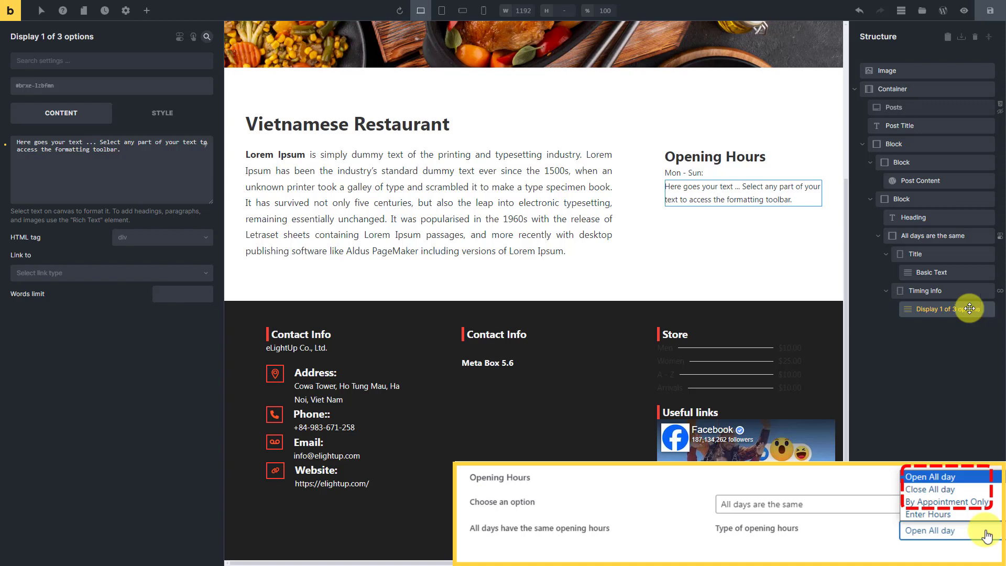
Step: Replace the placeholder text of "Display 1 of 3 options" with the dynamic field "Type of opening hours (All days have the same opening hours)"
{"action": "left_click", "coordinate": [184, 162]}
{"action": "key", "text": "ctrl+a"}
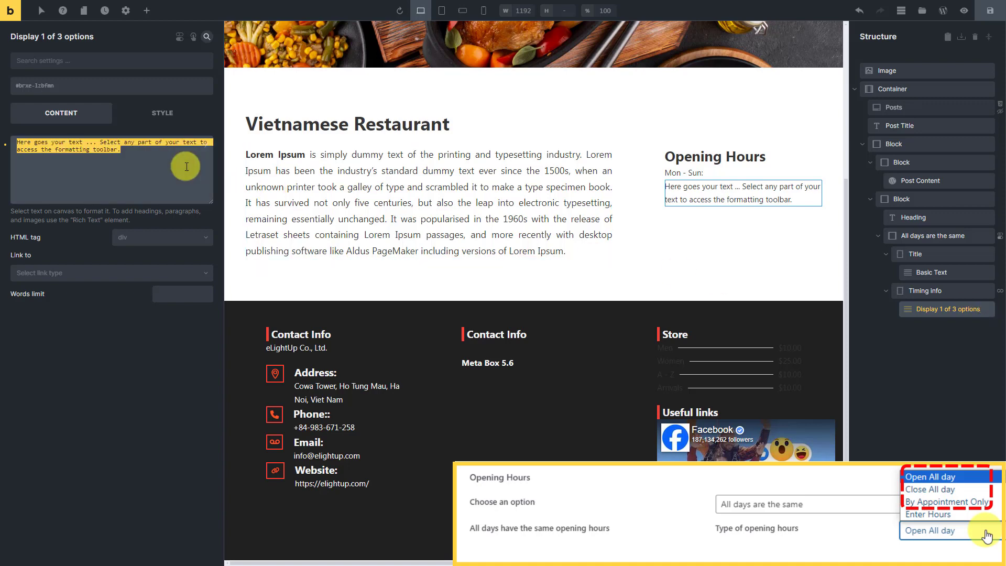
{"action": "key", "text": "BackSpace"}
{"action": "left_click", "coordinate": [206, 146]}
{"action": "type", "text": "same"}
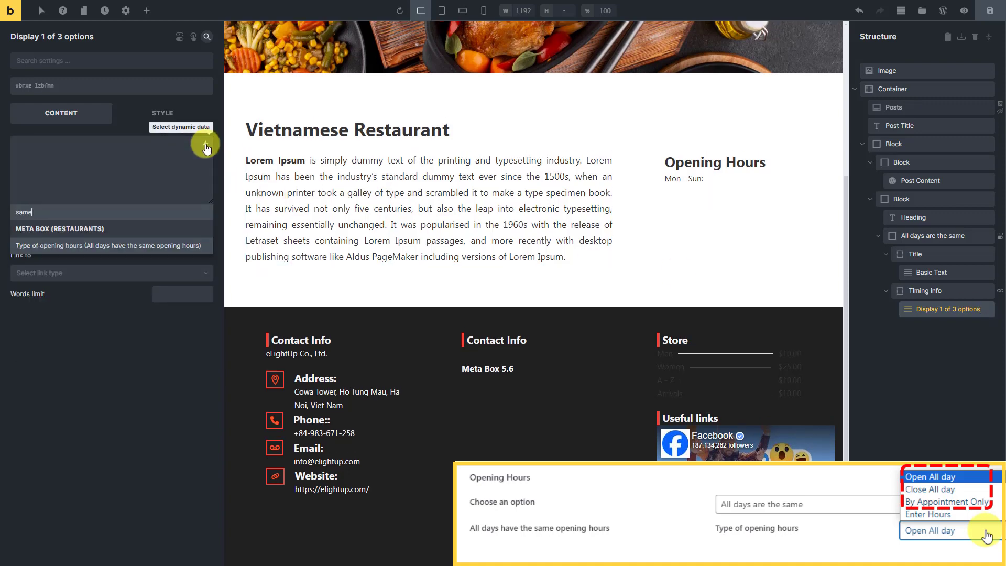
{"action": "left_click", "coordinate": [203, 246]}
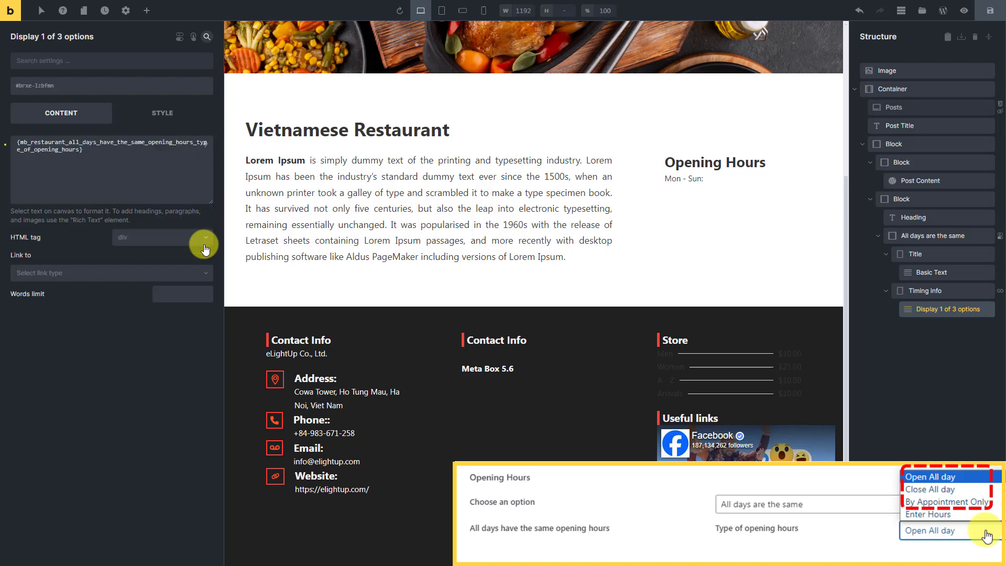
Step: Add a Dynamic data condition to "Display 1 of 3 options" using the field "Type of opening hours (All days have the same opening hours)"
{"action": "left_click", "coordinate": [179, 38]}
{"action": "left_click", "coordinate": [195, 65]}
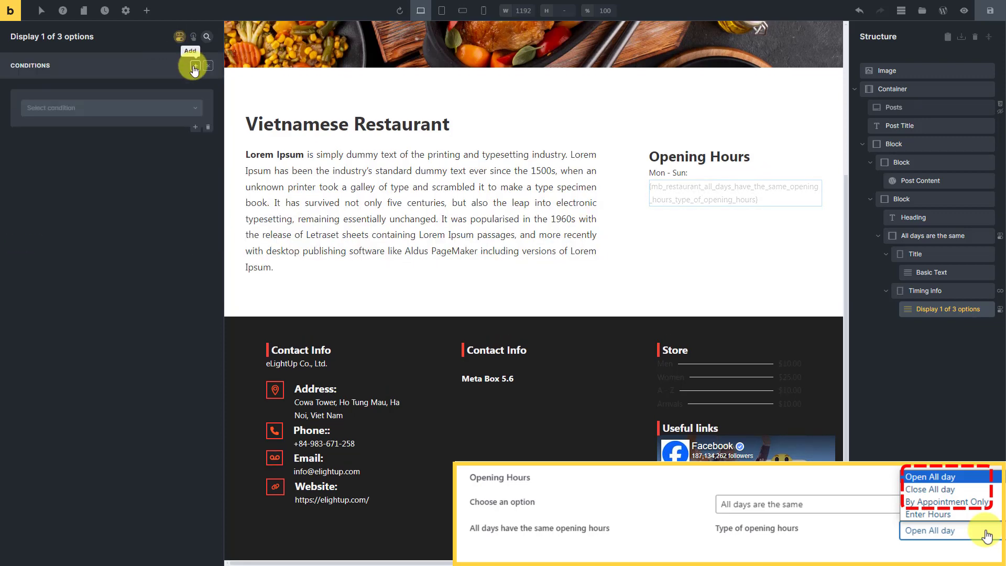
{"action": "left_click", "coordinate": [145, 108]}
{"action": "type", "text": "dyn"}
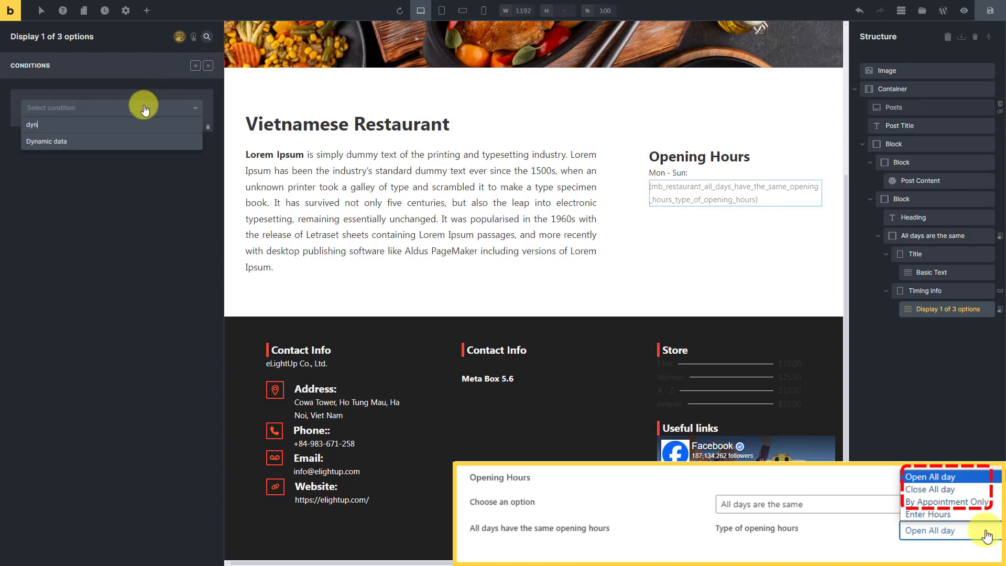
{"action": "left_click", "coordinate": [134, 147]}
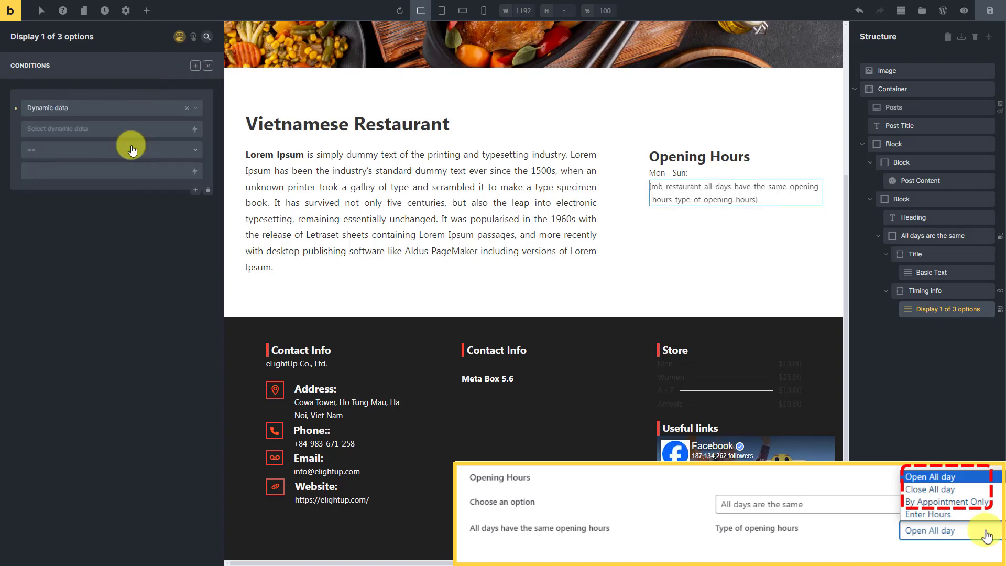
{"action": "left_click", "coordinate": [195, 131]}
{"action": "type", "text": "sa"}
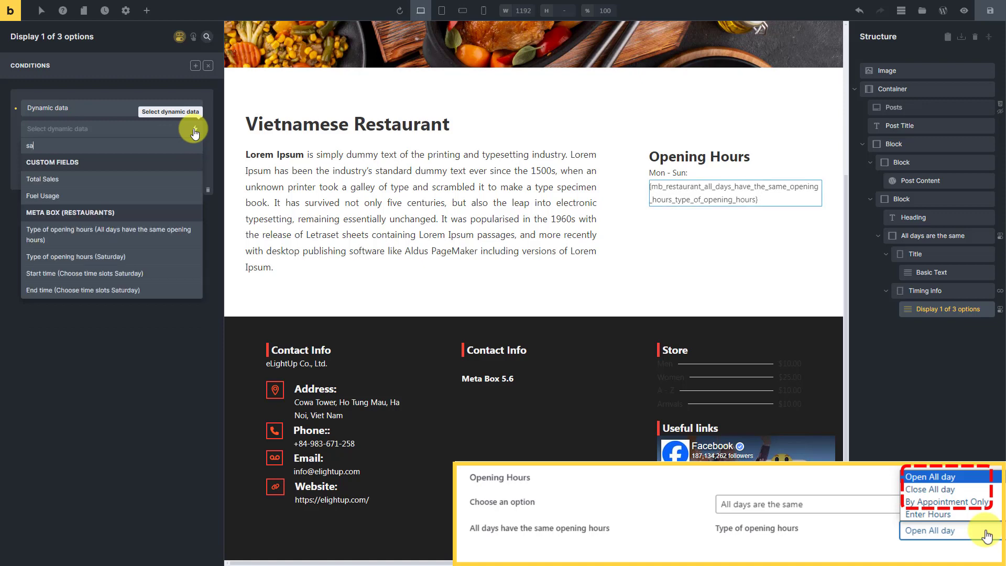
{"action": "type", "text": "me"}
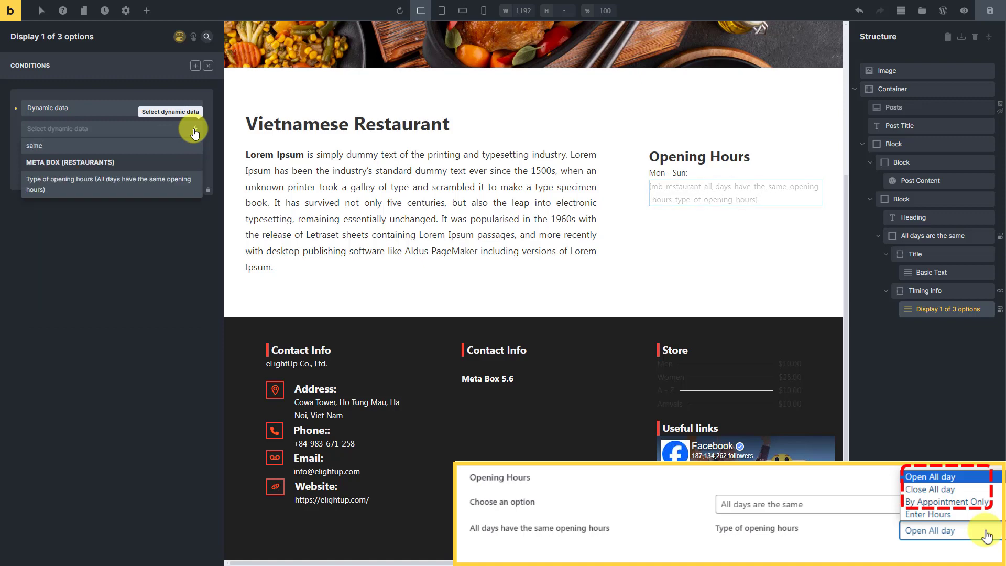
{"action": "left_click", "coordinate": [165, 192]}
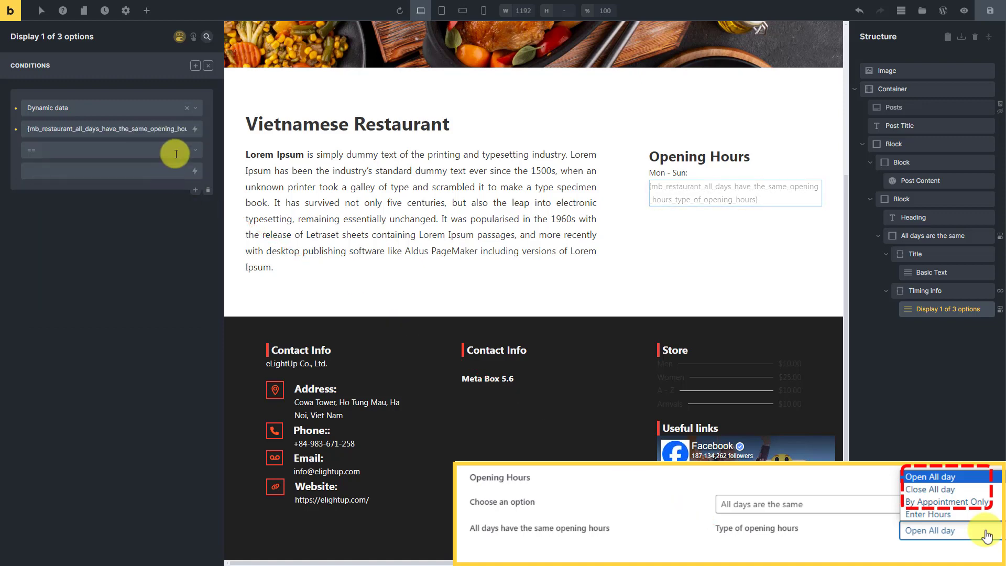
Step: Append ":value" inside the condition's dynamic tag and require it to be != "enter_hours"
{"action": "left_click", "coordinate": [178, 129]}
{"action": "key", "text": "Right"}
{"action": "key", "text": "Right"}
{"action": "key", "text": "Right"}
{"action": "key", "text": "Right"}
{"action": "key", "text": "Right"}
{"action": "key", "text": "Right"}
{"action": "key", "text": "Right"}
{"action": "key", "text": "Right"}
{"action": "key", "text": "Right"}
{"action": "key", "text": "Right"}
{"action": "key", "text": "Right"}
{"action": "key", "text": "Right"}
{"action": "key", "text": "Right"}
{"action": "key", "text": "Right"}
{"action": "key", "text": "Right"}
{"action": "key", "text": "Right"}
{"action": "key", "text": "Right"}
{"action": "key", "text": "Right"}
{"action": "key", "text": "Right"}
{"action": "key", "text": "Right"}
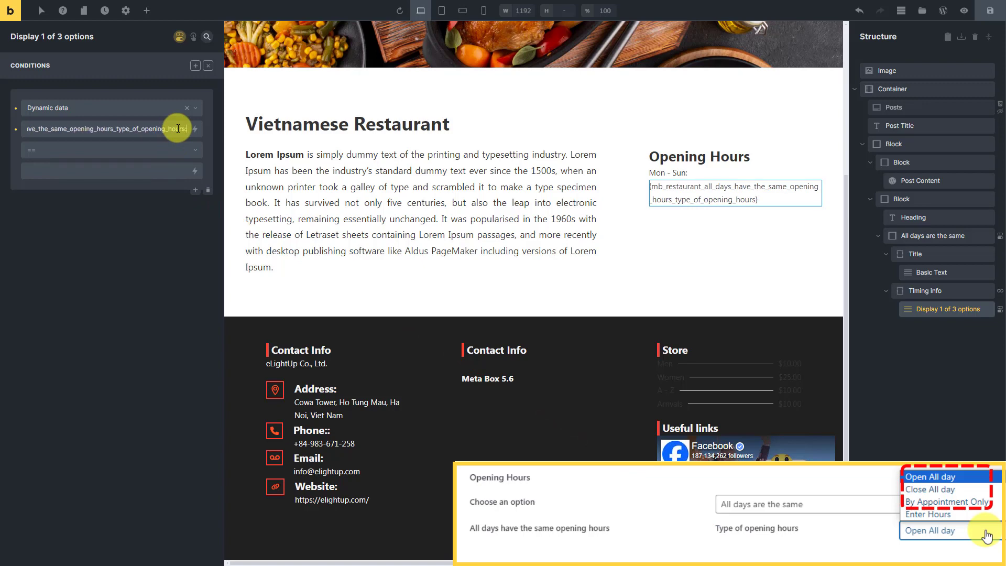
{"action": "type", "text": ":value"}
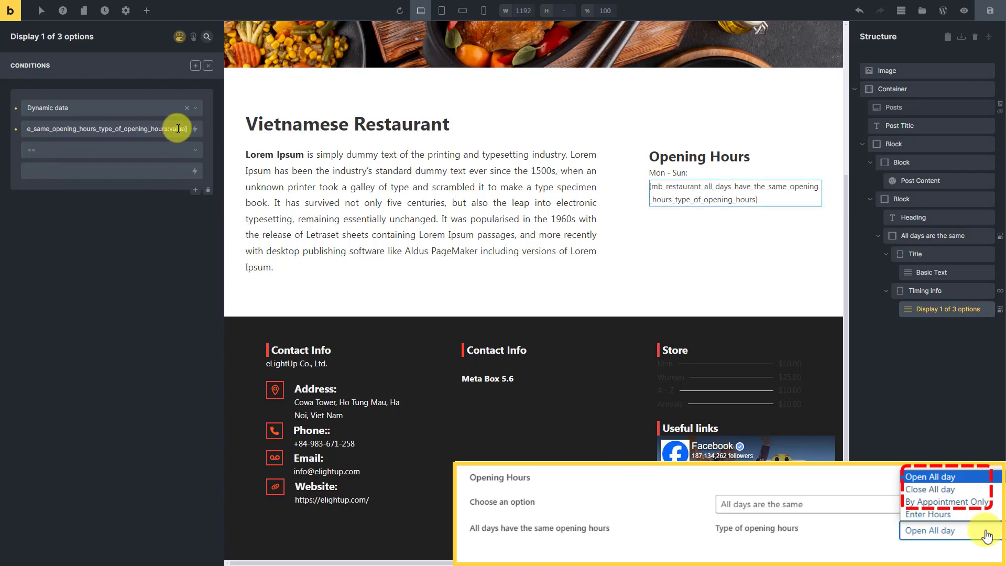
{"action": "left_click", "coordinate": [180, 157]}
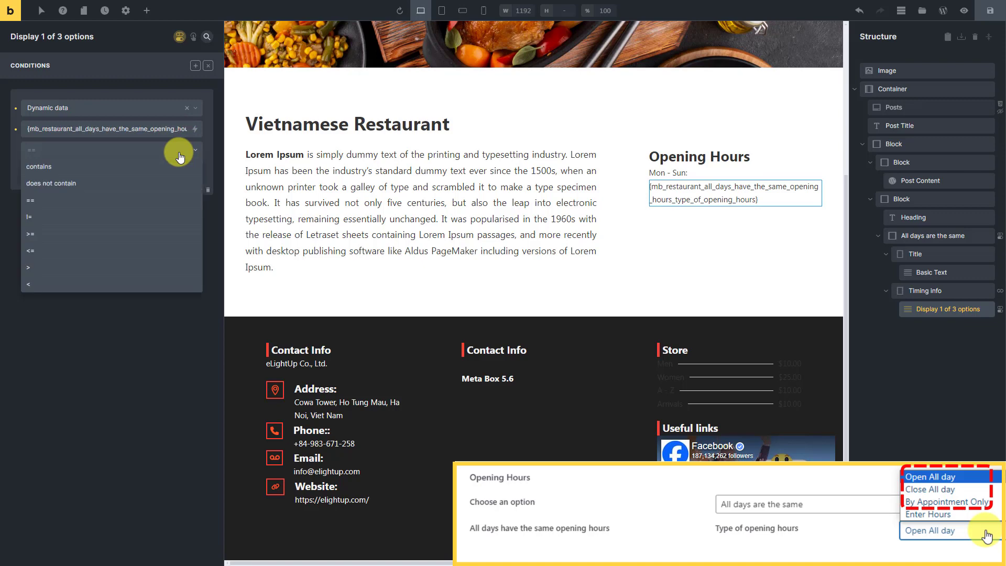
{"action": "left_click", "coordinate": [108, 217]}
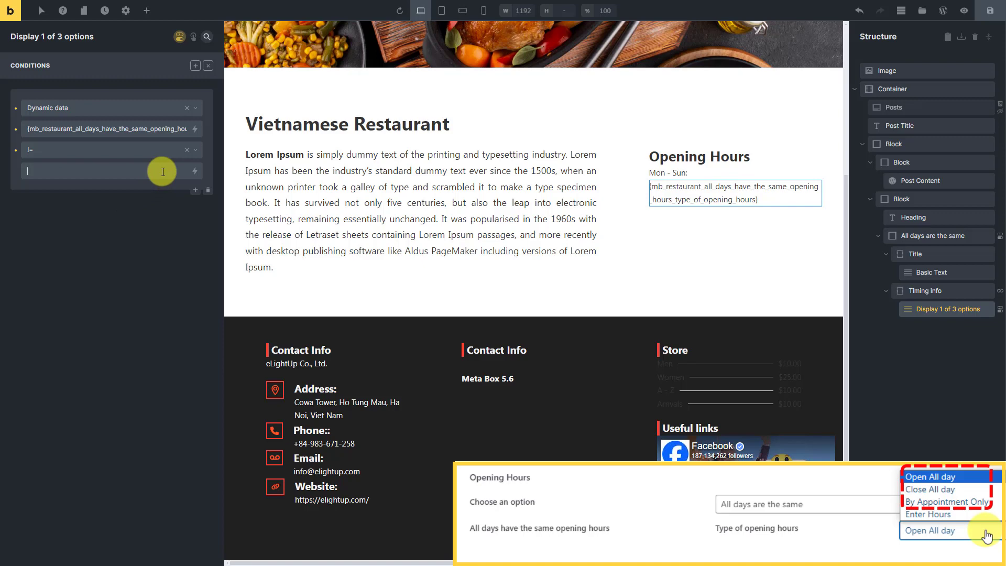
{"action": "type", "text": "enter_hours"}
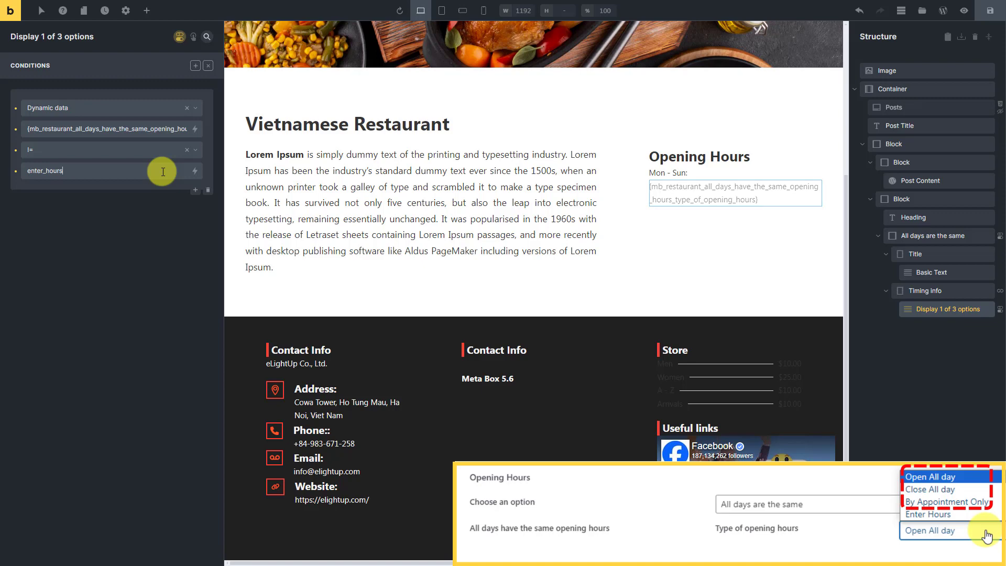
Step: Add a Div inside Timing info, below "Display 1 of 3 options", and rename it "Condition of time slots"
{"action": "left_click", "coordinate": [147, 11]}
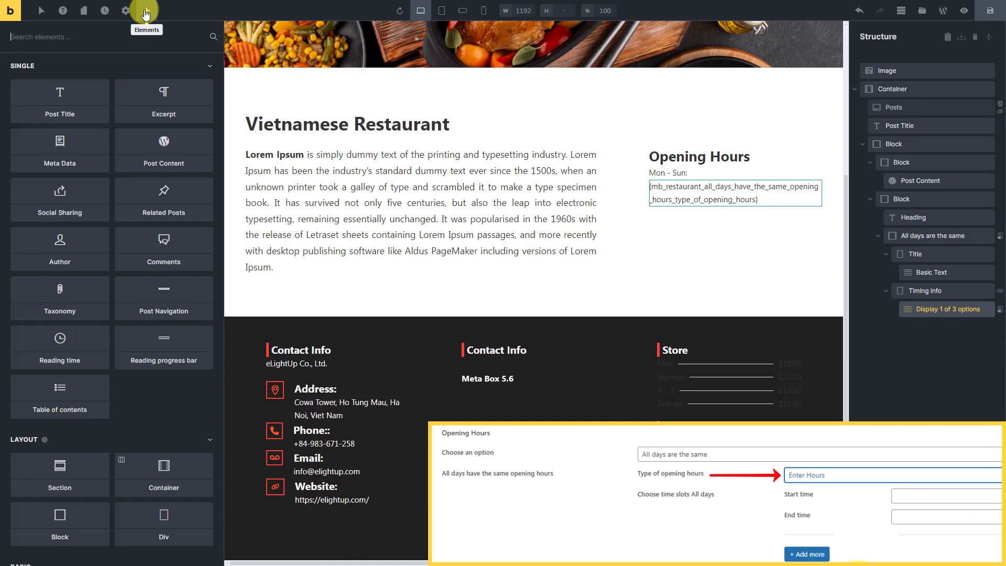
{"action": "type", "text": "div"}
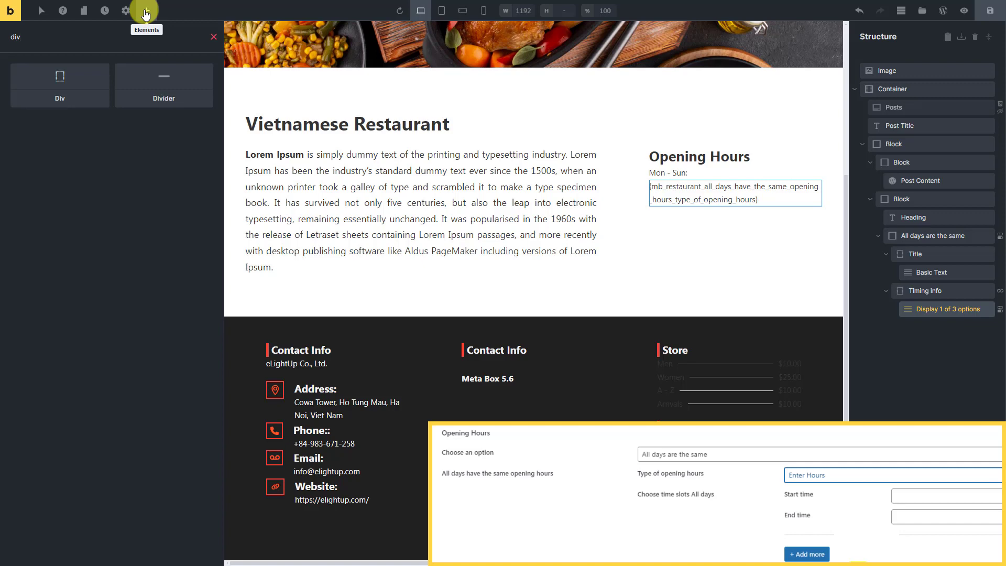
{"action": "left_click_drag", "start_coordinate": [85, 80], "coordinate": [960, 325]}
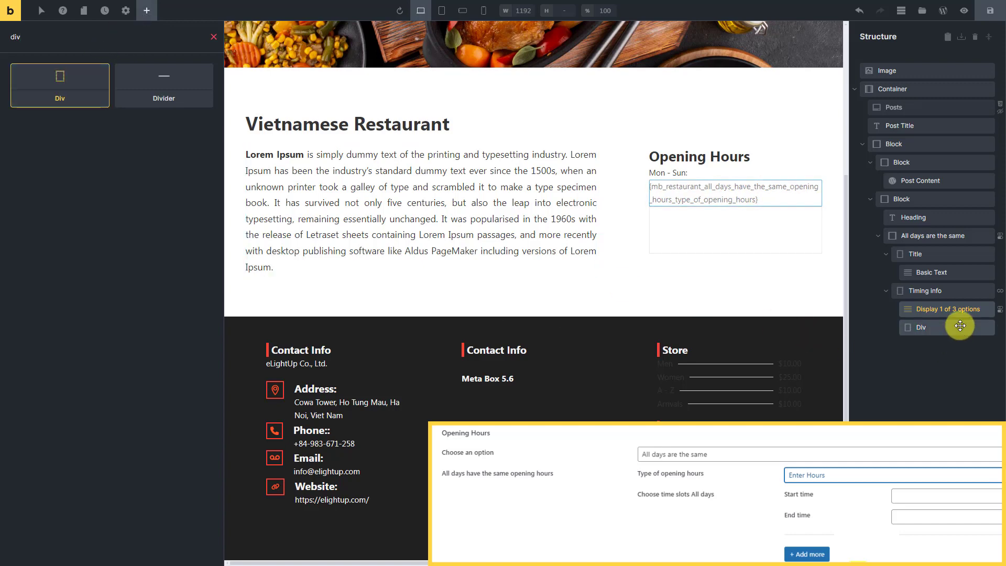
{"action": "double_click", "coordinate": [986, 329]}
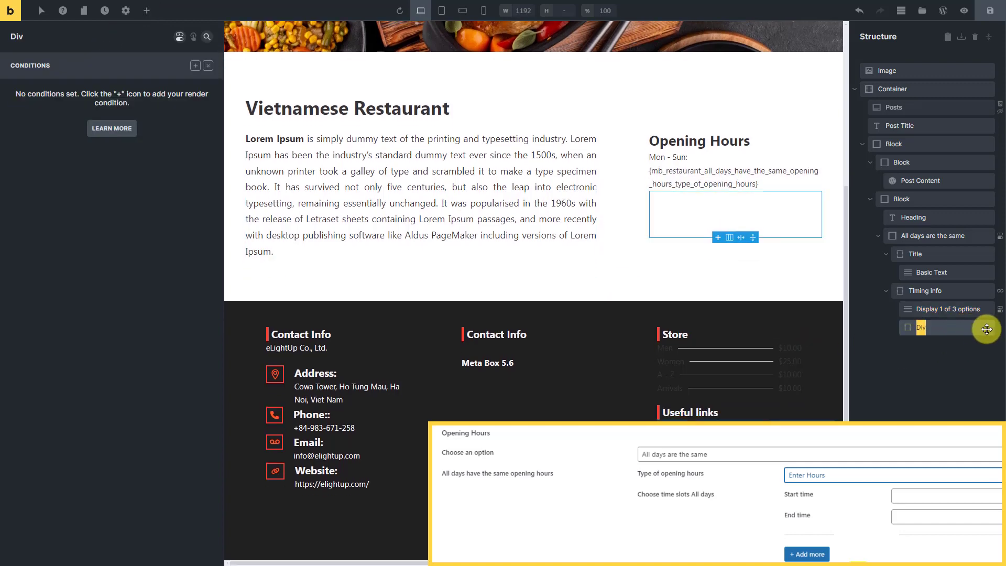
{"action": "type", "text": "Condition of time slots"}
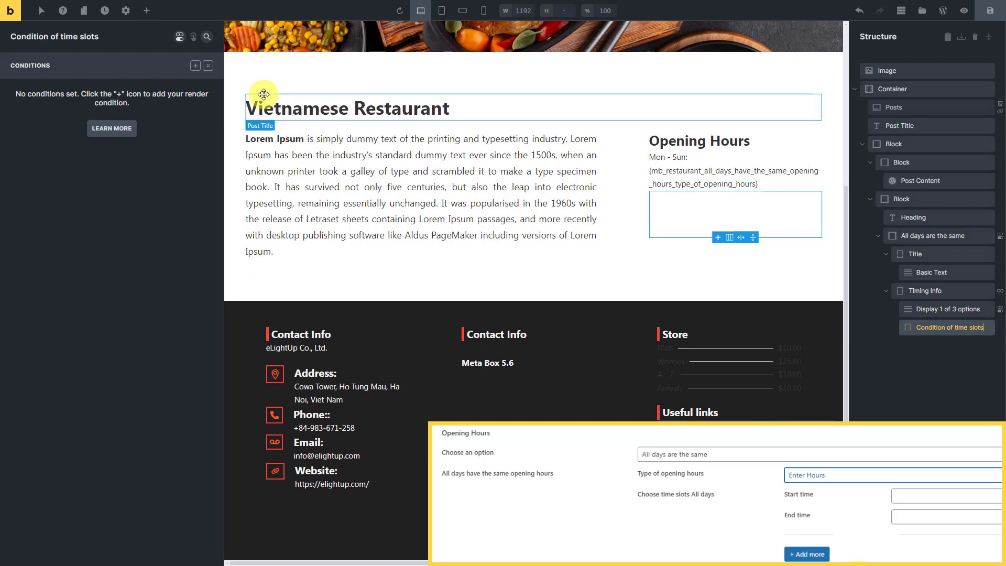
Step: Add a Dynamic data condition to "Condition of time slots" using the field "Type of opening hours (All days have the same opening hours)"
{"action": "left_click", "coordinate": [195, 66]}
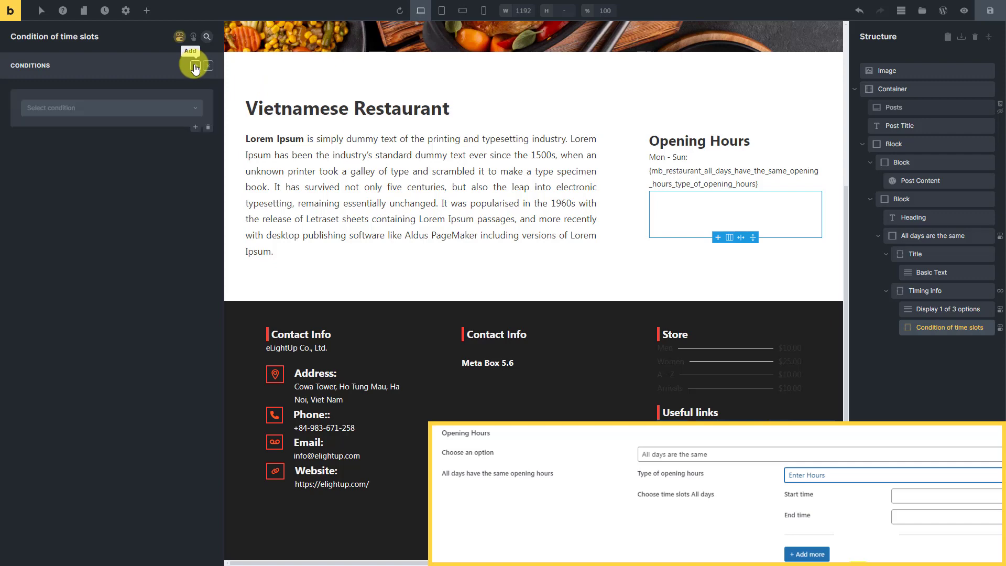
{"action": "left_click", "coordinate": [151, 107]}
{"action": "type", "text": "dy"}
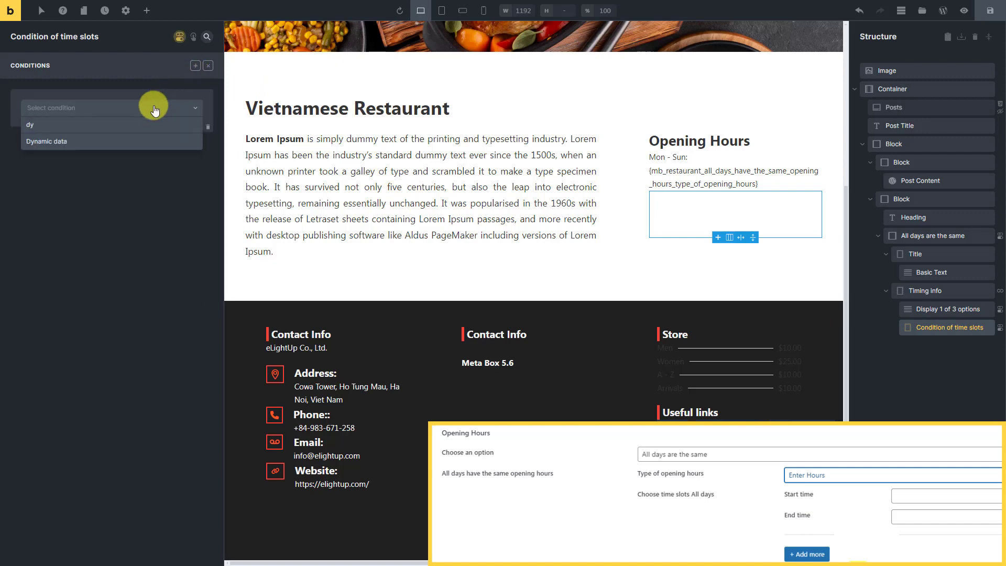
{"action": "left_click", "coordinate": [135, 141]}
{"action": "left_click", "coordinate": [195, 129]}
{"action": "type", "text": "same"}
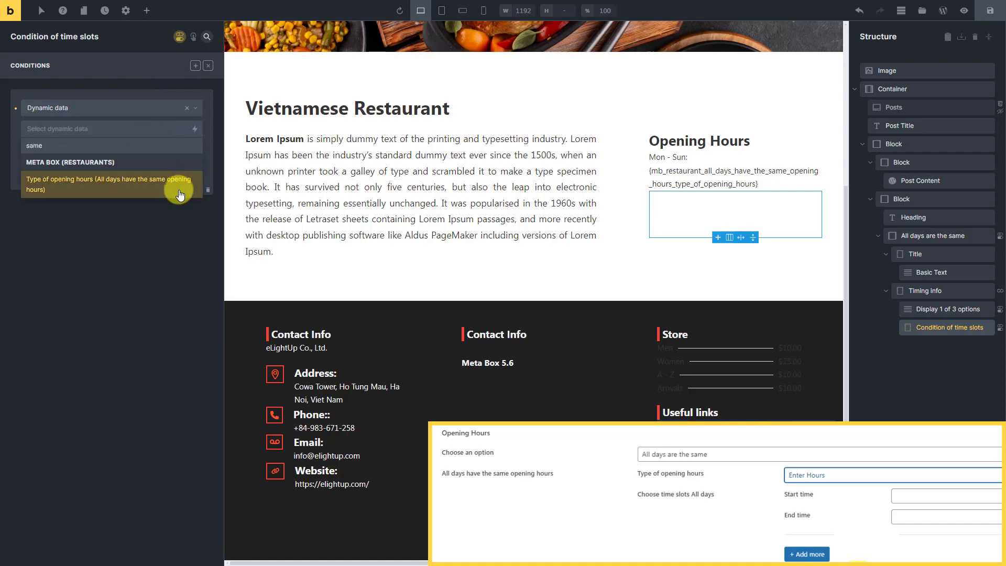
{"action": "left_click", "coordinate": [179, 193]}
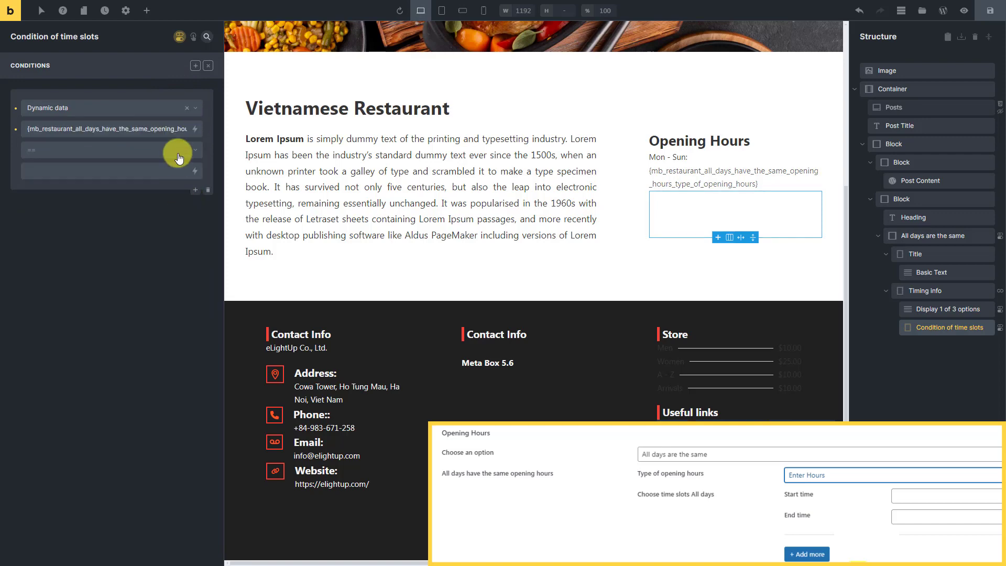
Step: Complete the "Condition of time slots" condition with the == comparison and the value "enter_hours"
{"action": "key", "text": "Right"}
{"action": "key", "text": "Right"}
{"action": "key", "text": "Right"}
{"action": "key", "text": "Right"}
{"action": "key", "text": "Right"}
{"action": "key", "text": "Right"}
{"action": "key", "text": "Right"}
{"action": "key", "text": "Right"}
{"action": "key", "text": "Right"}
{"action": "key", "text": "Right"}
{"action": "key", "text": "Right"}
{"action": "key", "text": "Right"}
{"action": "key", "text": "Right"}
{"action": "key", "text": "Right"}
{"action": "key", "text": "Right"}
{"action": "key", "text": "Right"}
{"action": "key", "text": "Right"}
{"action": "key", "text": "Right"}
{"action": "key", "text": "Right"}
{"action": "key", "text": "Right"}
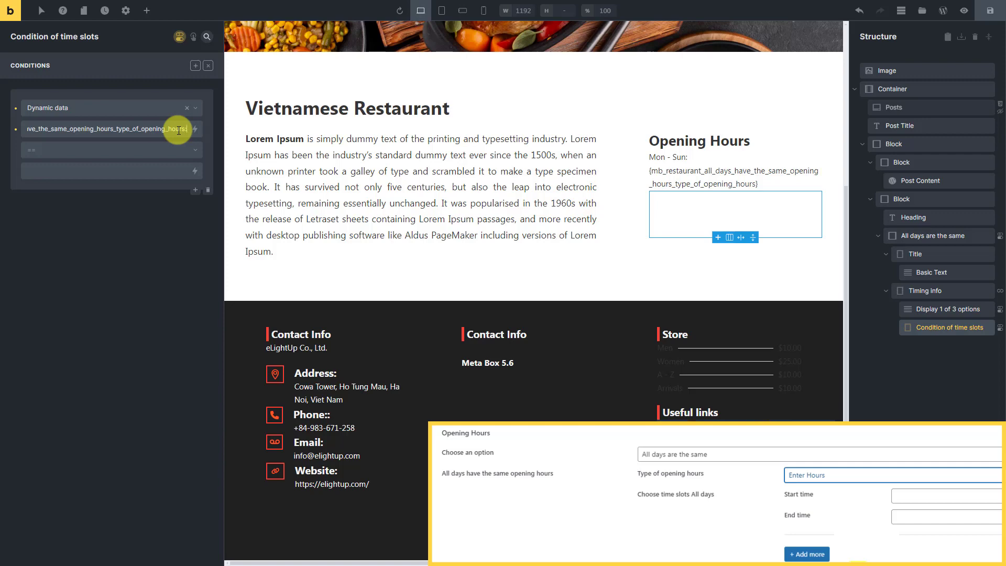
{"action": "left_click", "coordinate": [164, 153]}
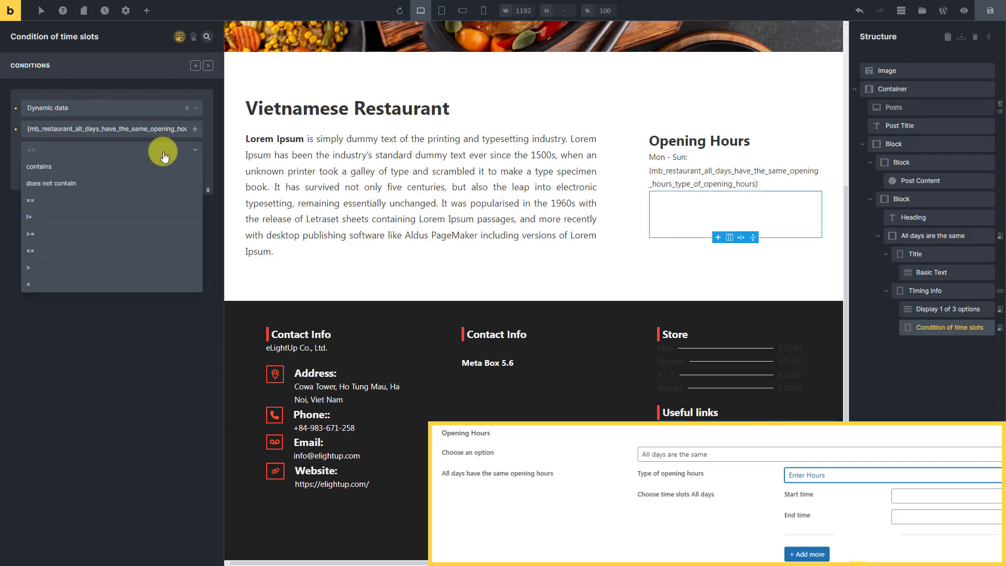
{"action": "left_click", "coordinate": [127, 201]}
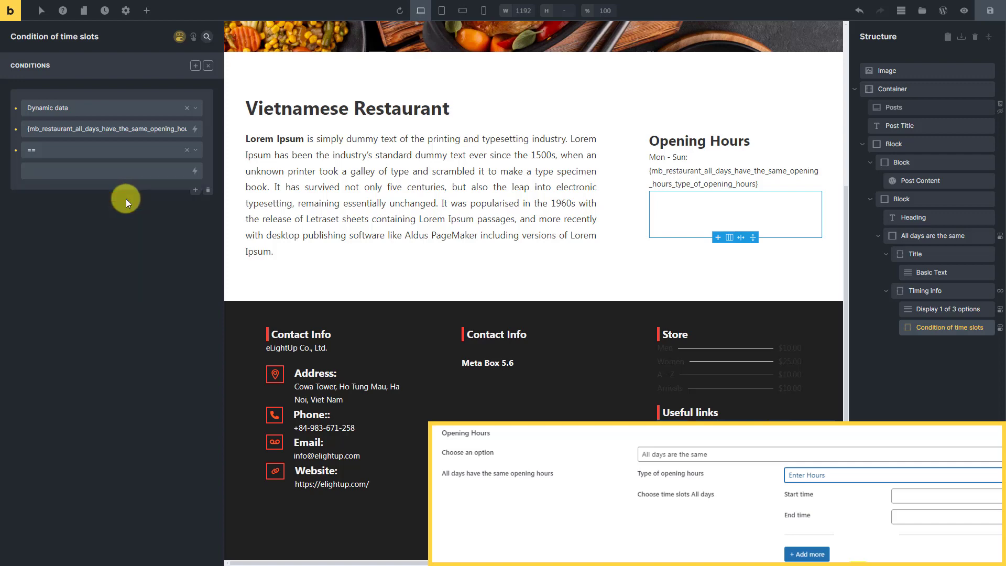
{"action": "left_click", "coordinate": [138, 168]}
{"action": "type", "text": "enter_hours"}
Step: Add a Div inside "Condition of time slots" and rename it "Display time slots"
{"action": "left_click", "coordinate": [150, 11]}
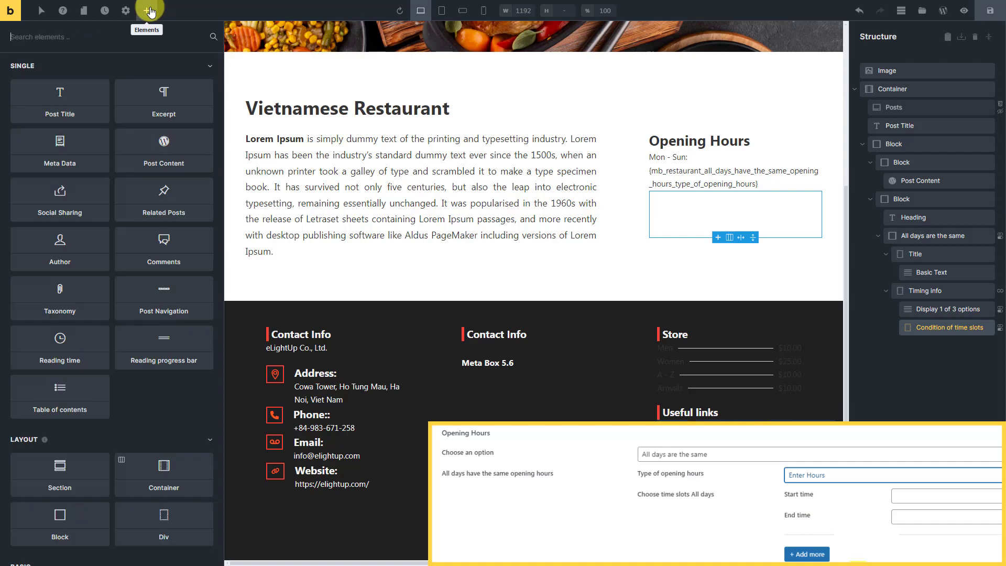
{"action": "type", "text": "div"}
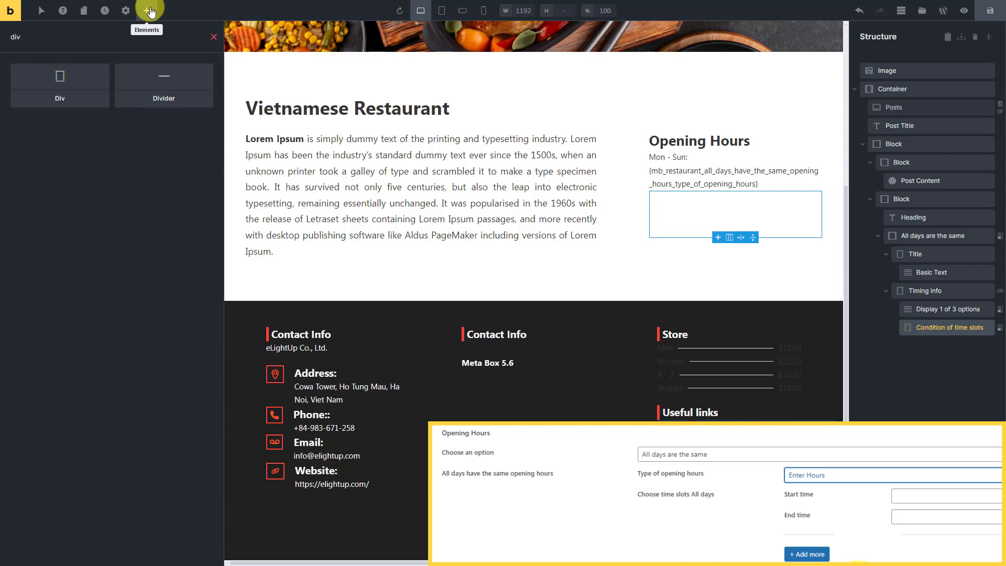
{"action": "left_click", "coordinate": [80, 78]}
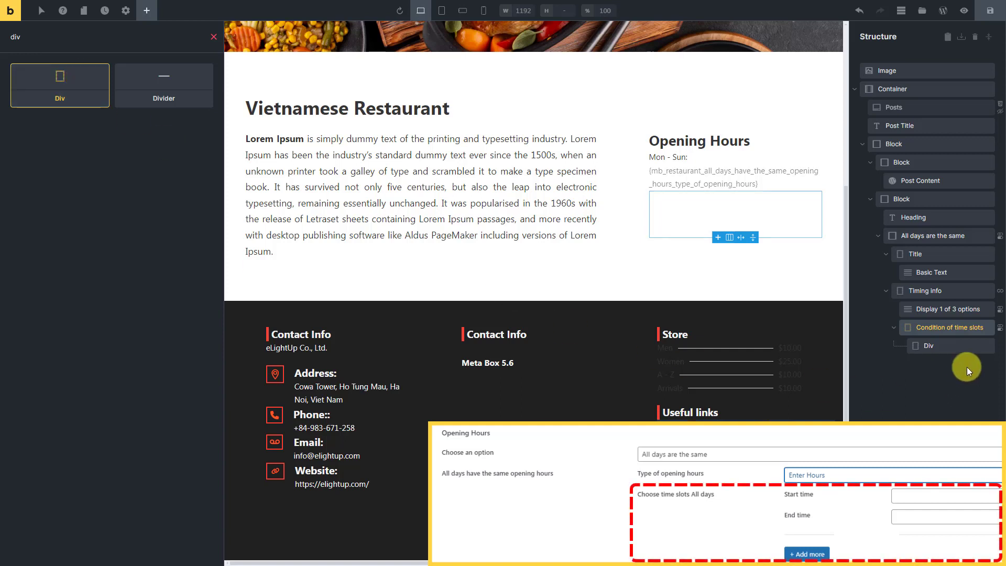
{"action": "left_click", "coordinate": [972, 345]}
{"action": "double_click", "coordinate": [973, 346]}
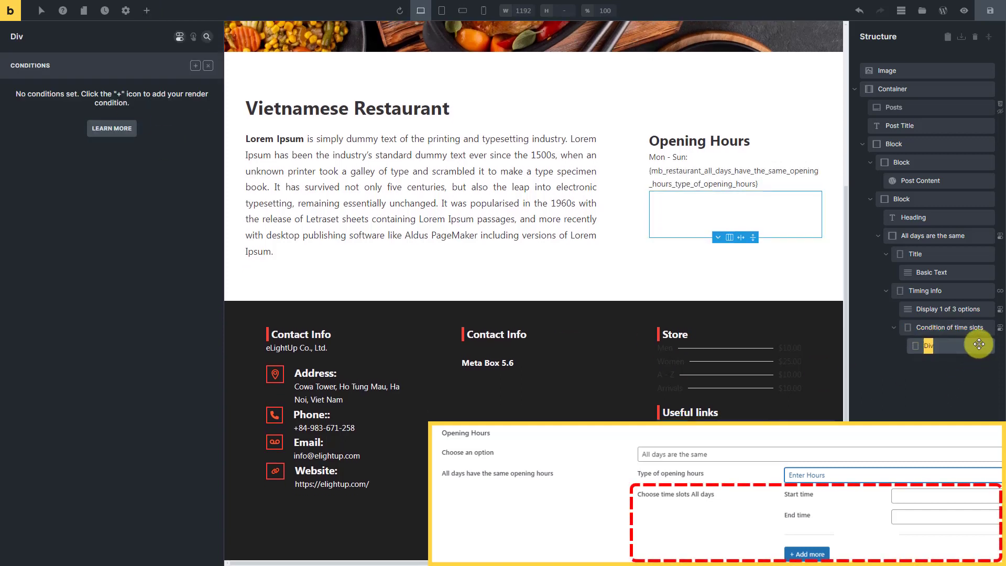
{"action": "type", "text": "Display time slots"}
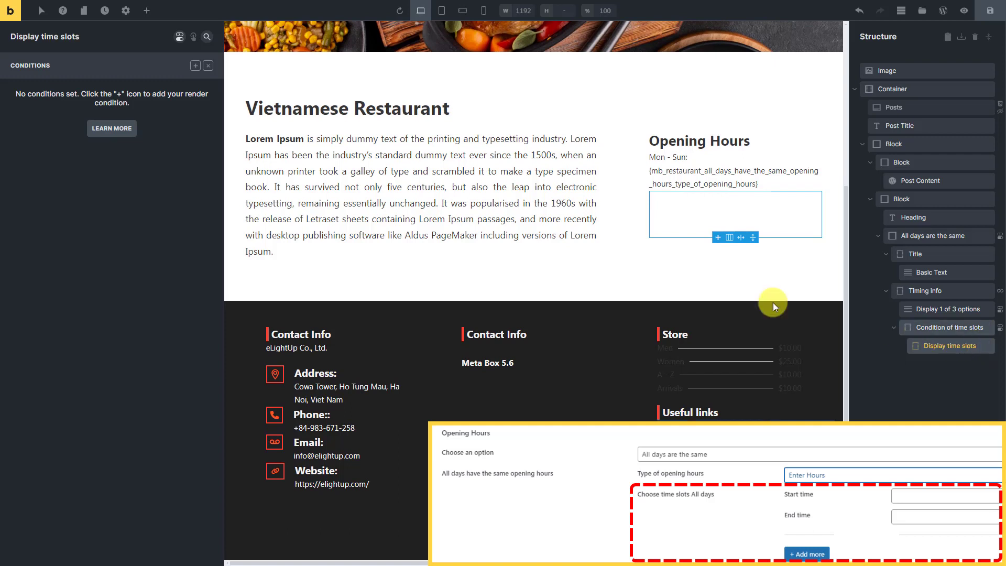
Step: Enable the query loop on "Display time slots" with the type "MB Group: Choose time slots All days (All days have the same opening hours)"
{"action": "left_click", "coordinate": [206, 37]}
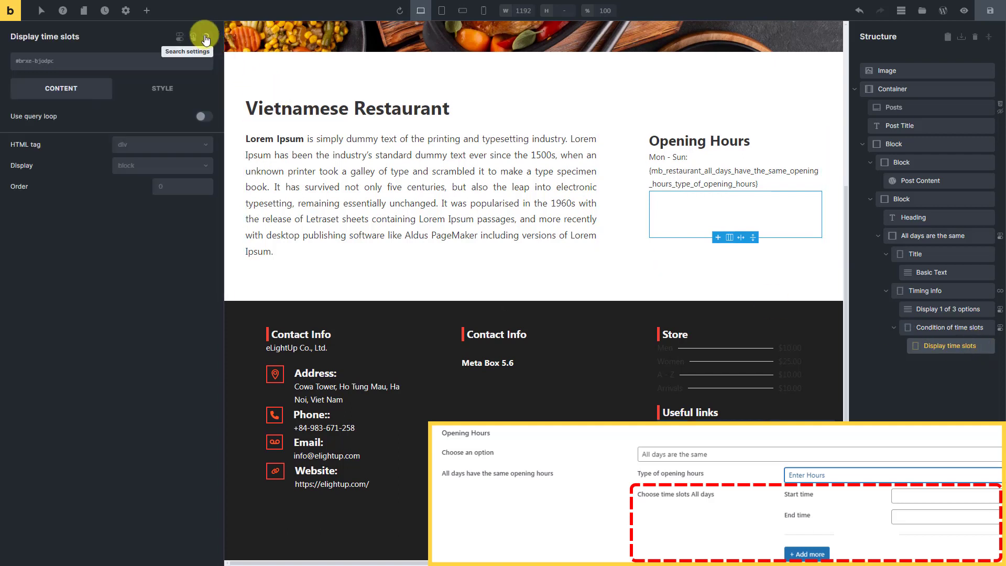
{"action": "left_click", "coordinate": [204, 116]}
{"action": "left_click", "coordinate": [206, 135]}
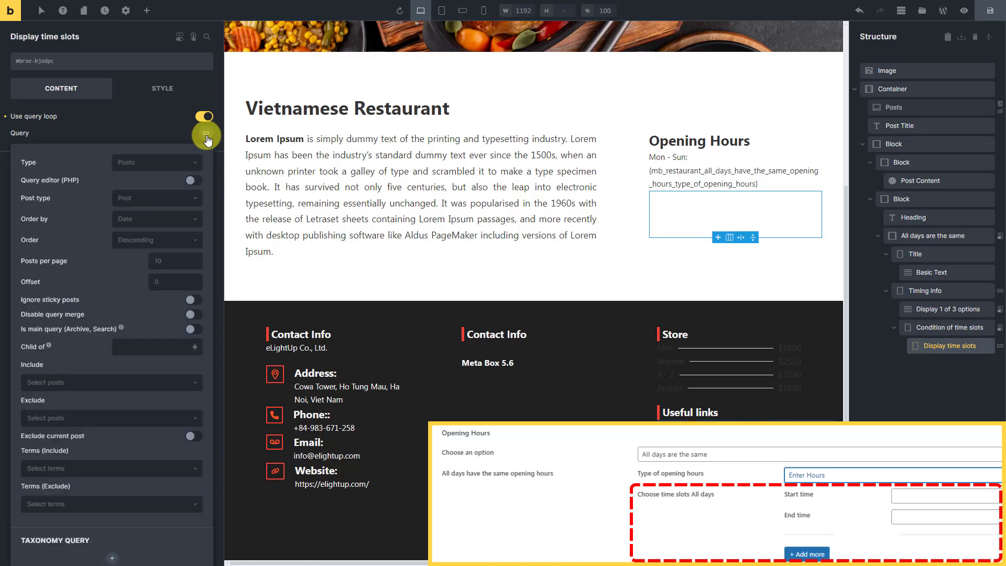
{"action": "left_click", "coordinate": [175, 163]}
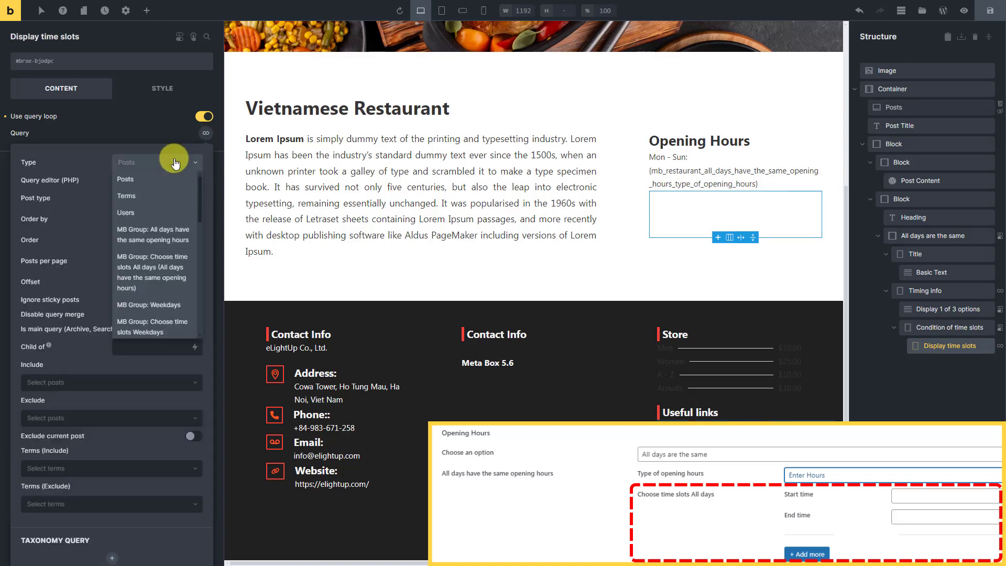
{"action": "left_click", "coordinate": [164, 288]}
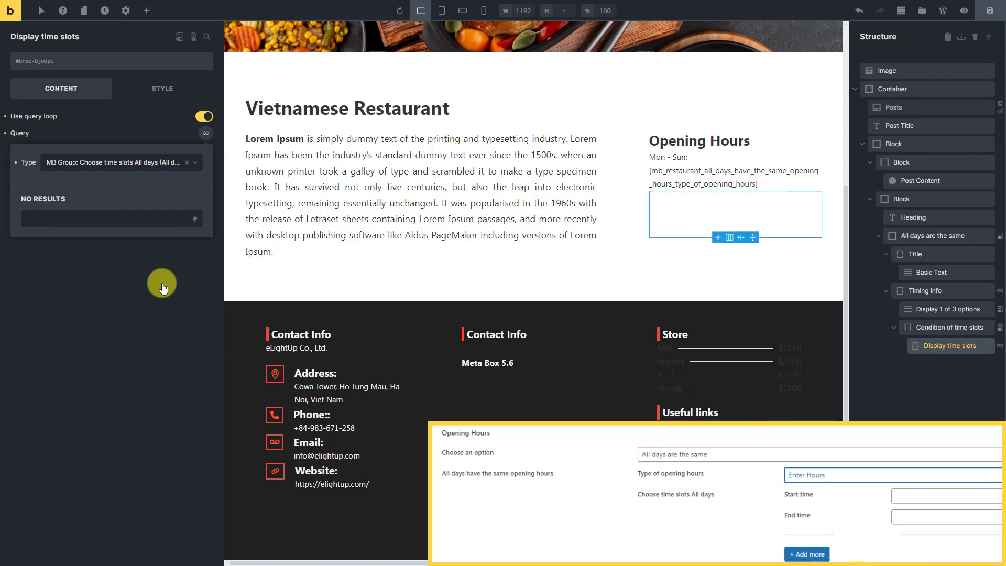
Step: Add a Basic Text element inside "Display time slots" and rename it "Start date"
{"action": "left_click", "coordinate": [147, 11]}
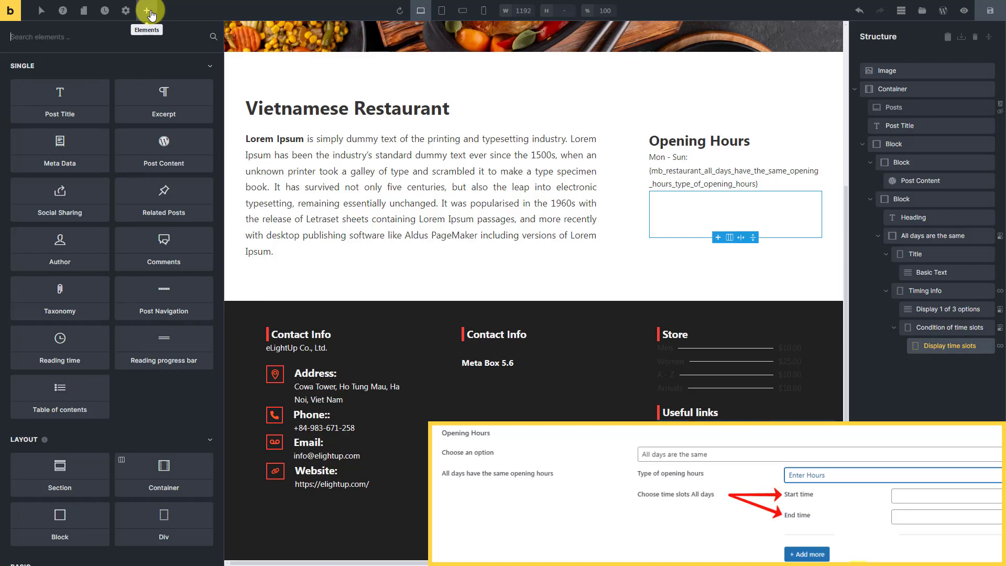
{"action": "type", "text": "text"}
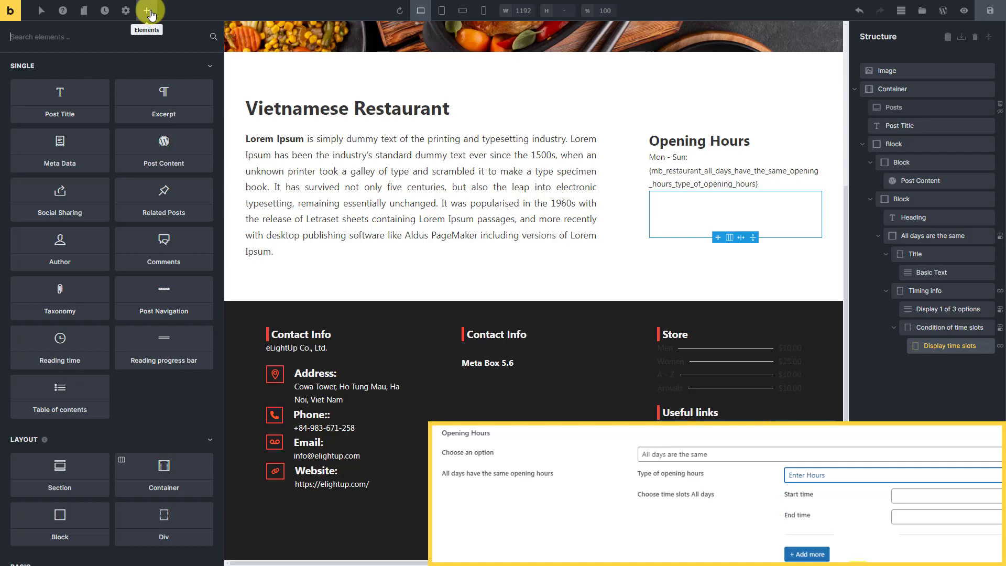
{"action": "left_click_drag", "start_coordinate": [88, 87], "coordinate": [964, 367]}
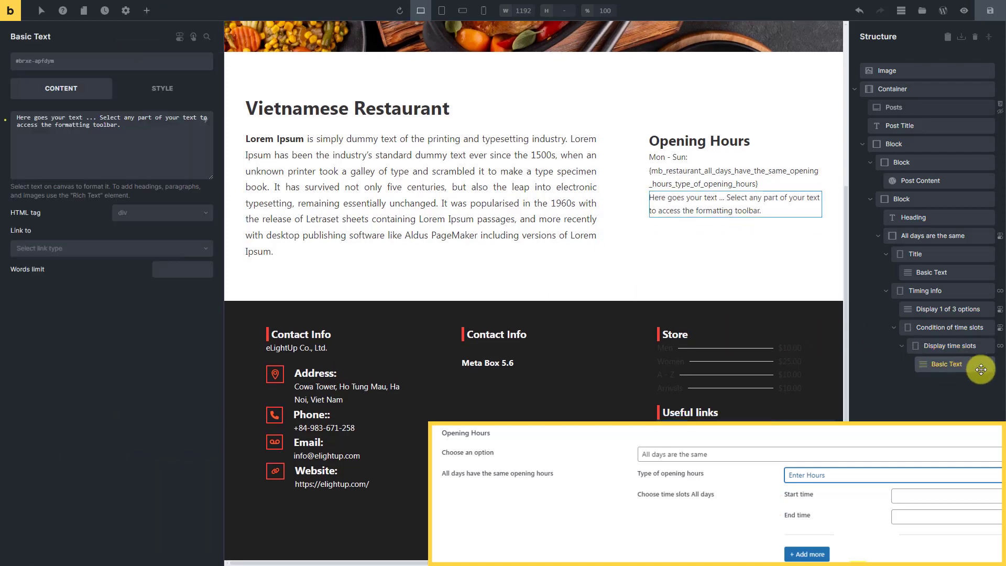
{"action": "type", "text": "Start date"}
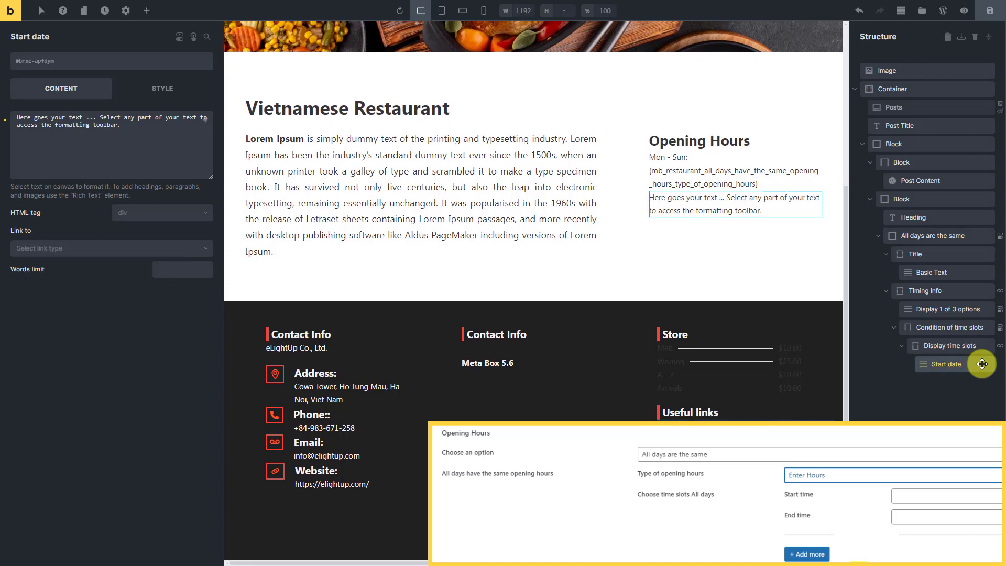
Step: Replace the placeholder text of "Start date" with the dynamic field "Start time (Choose time slots All days)"
{"action": "left_click", "coordinate": [163, 140]}
{"action": "key", "text": "ctrl+a"}
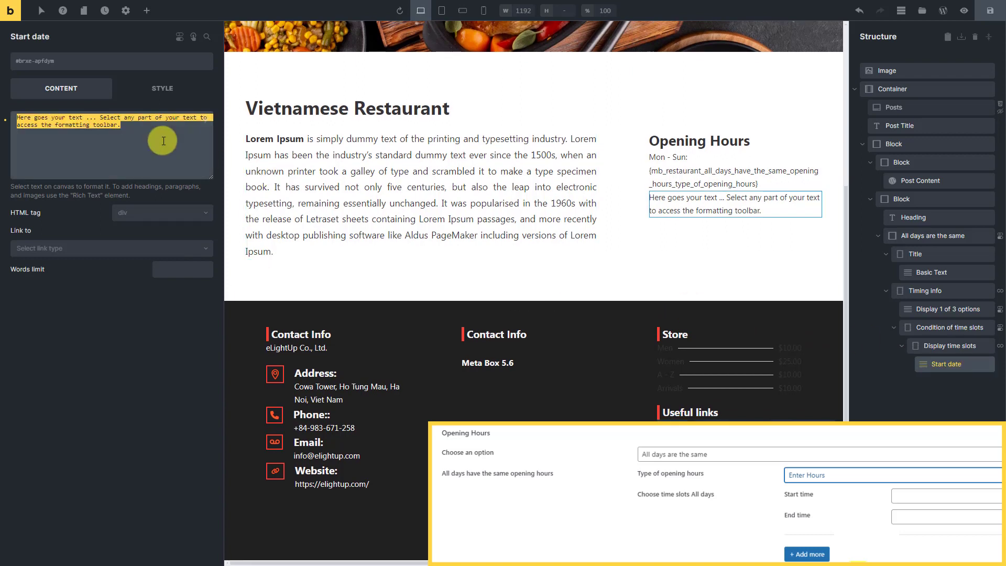
{"action": "key", "text": "BackSpace"}
{"action": "left_click", "coordinate": [205, 120]}
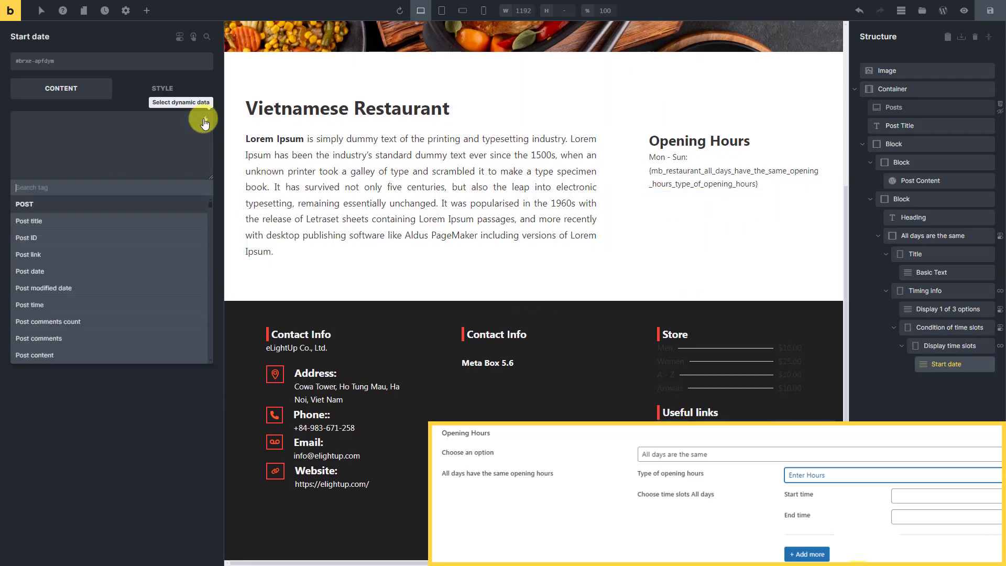
{"action": "type", "text": "start"}
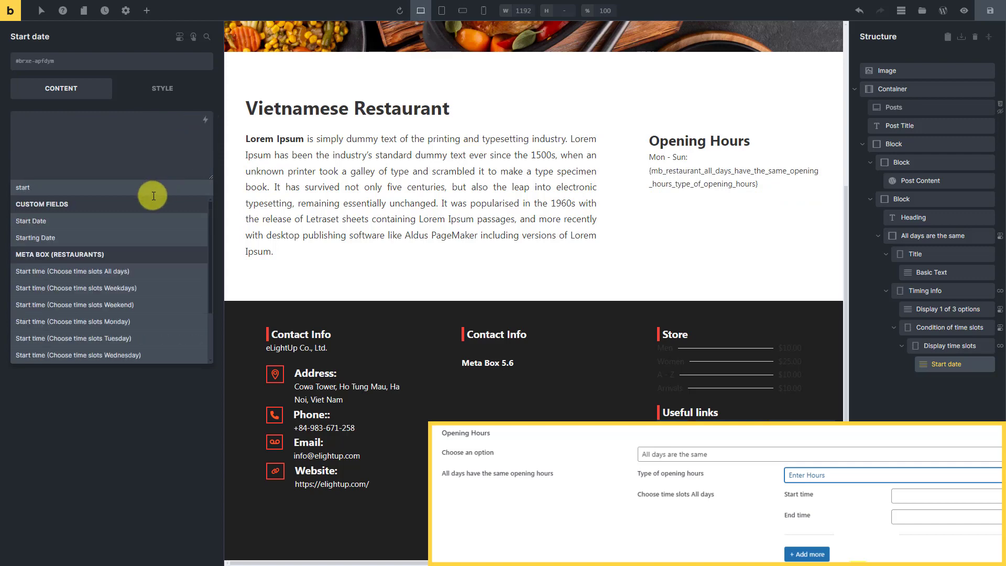
{"action": "left_click", "coordinate": [139, 272]}
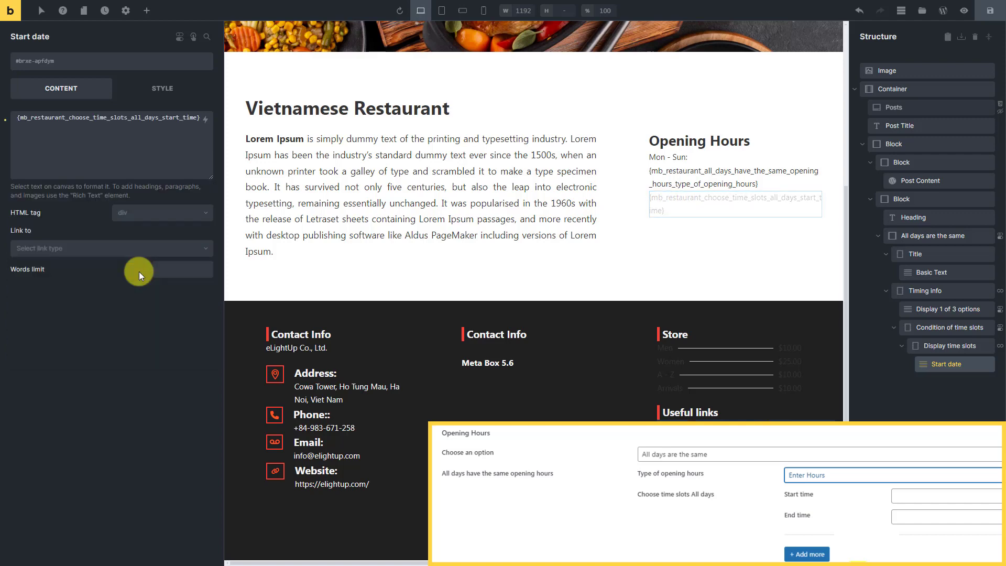
Step: Add another Basic Text element below "Start date" in "Display time slots" and rename it "End date"
{"action": "left_click", "coordinate": [147, 11]}
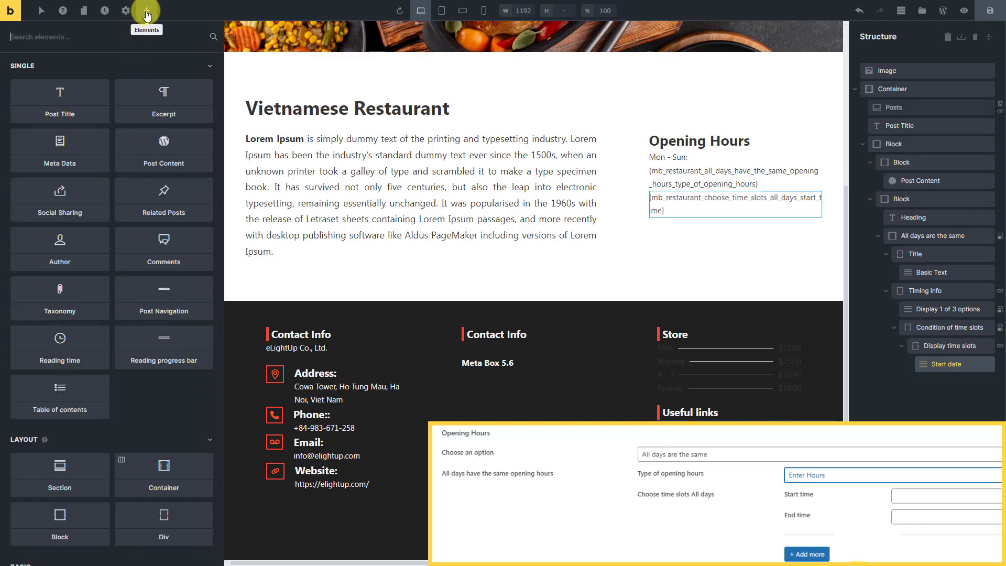
{"action": "type", "text": "text"}
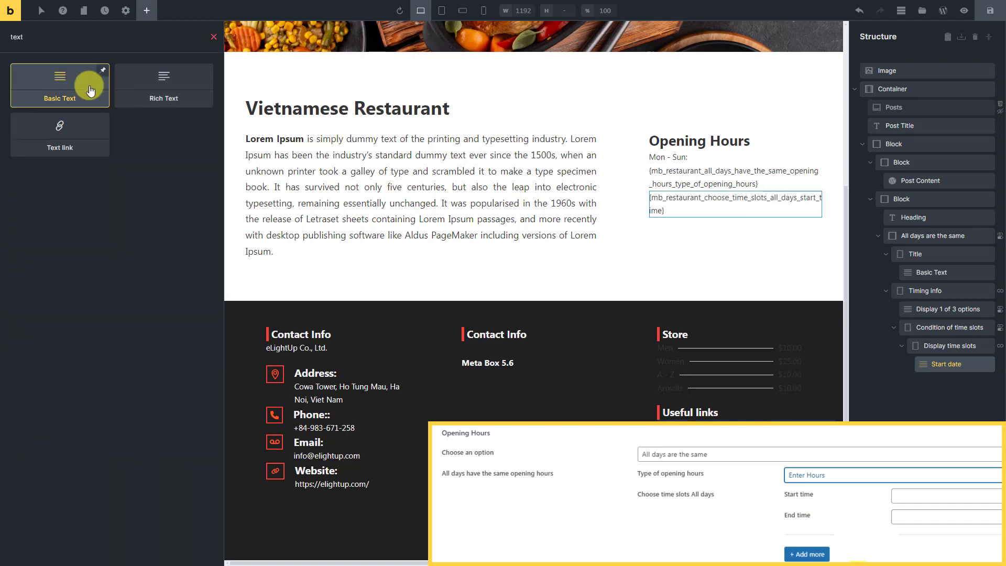
{"action": "left_click_drag", "start_coordinate": [90, 91], "coordinate": [977, 382]}
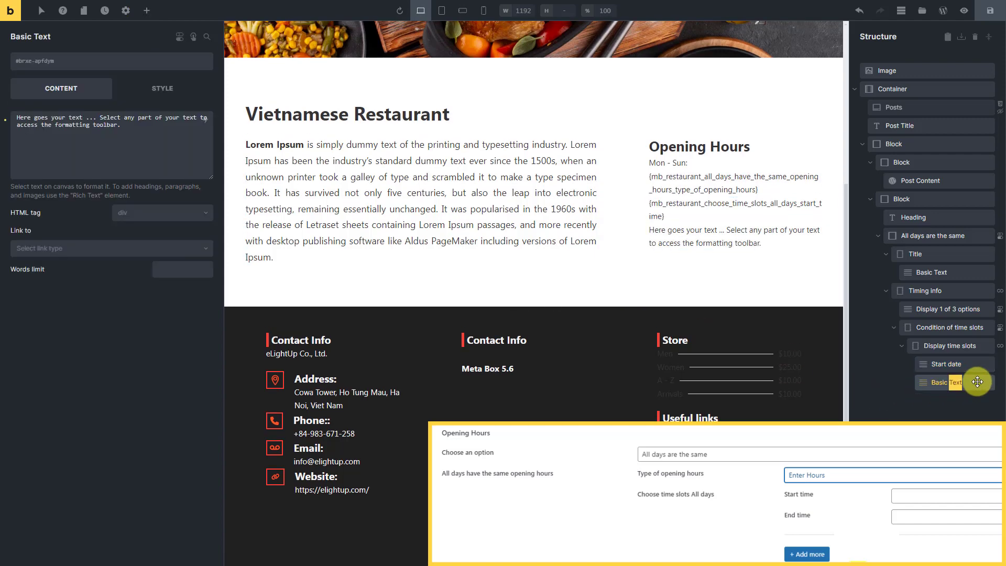
{"action": "type", "text": "End date"}
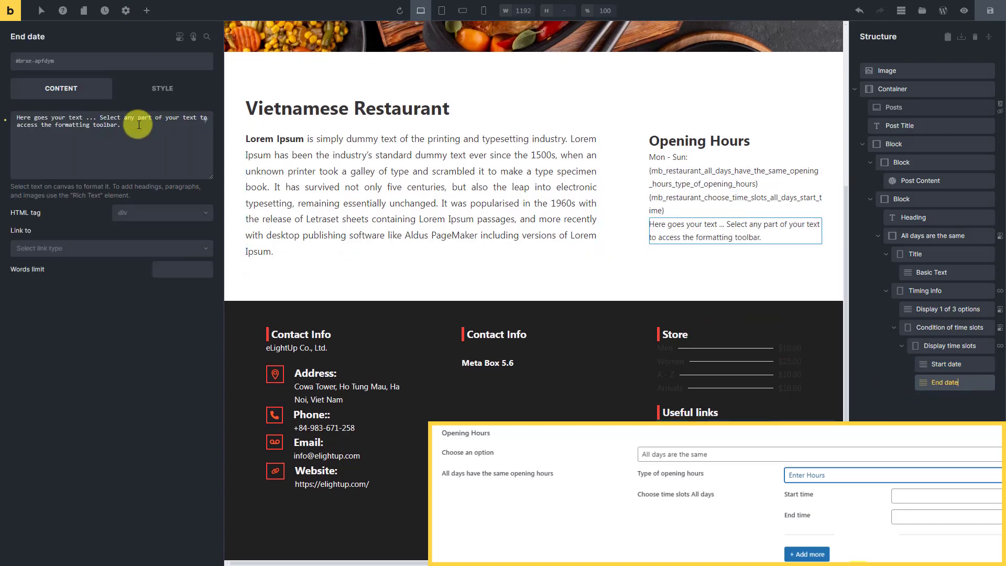
Step: Replace the placeholder text of "End date" with the dynamic field "End time (Choose time slots All days)"
{"action": "left_click", "coordinate": [139, 125]}
{"action": "key", "text": "ctrl+a"}
{"action": "key", "text": "BackSpace"}
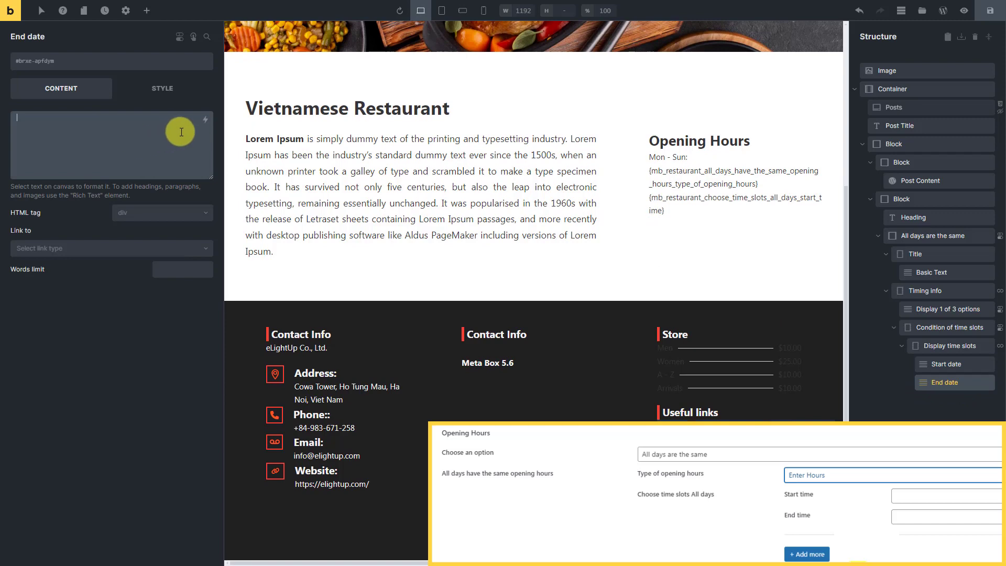
{"action": "left_click", "coordinate": [205, 121]}
{"action": "type", "text": "end"}
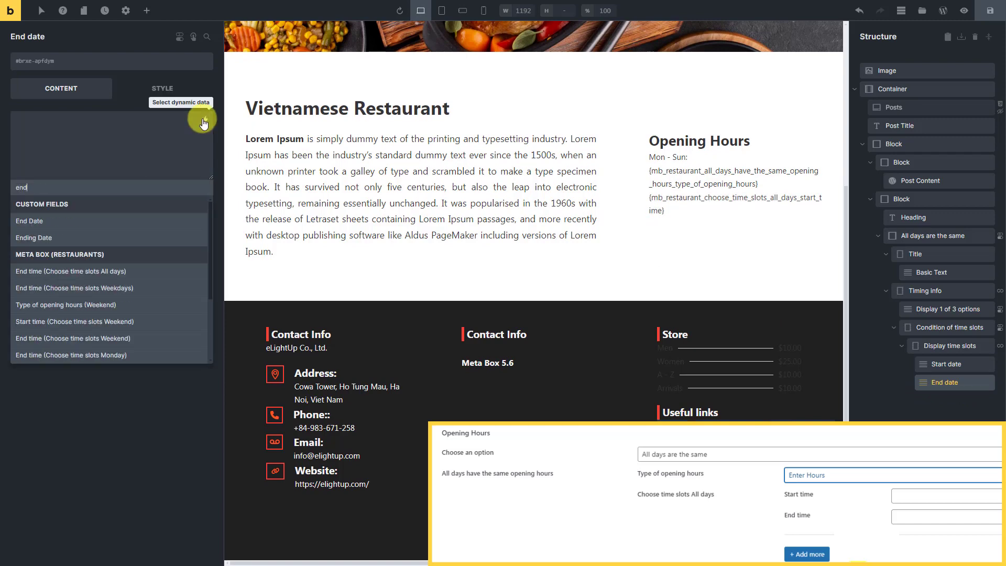
{"action": "left_click", "coordinate": [164, 271]}
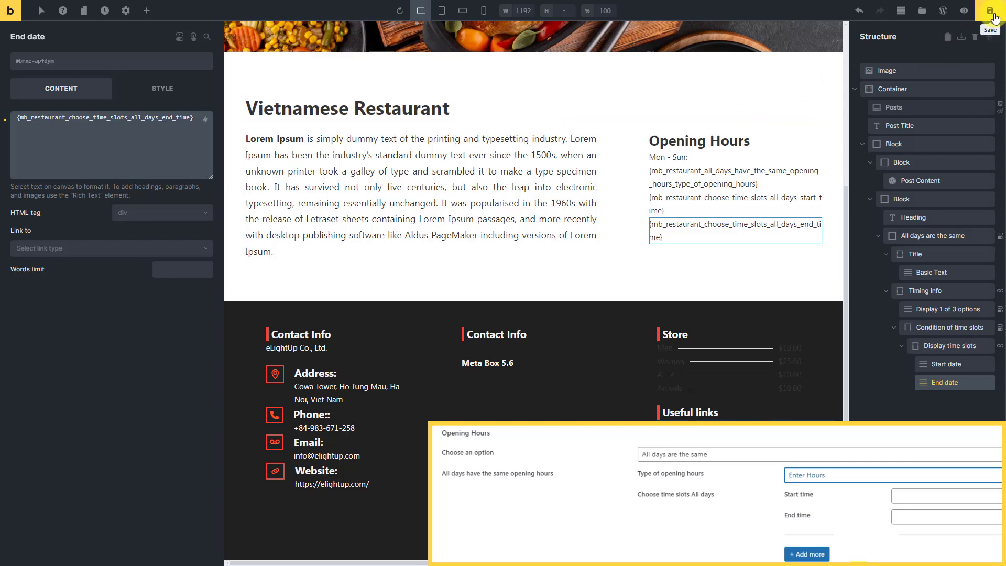
Step: Save the template and view the restaurant page on the frontend
{"action": "left_click", "coordinate": [991, 12]}
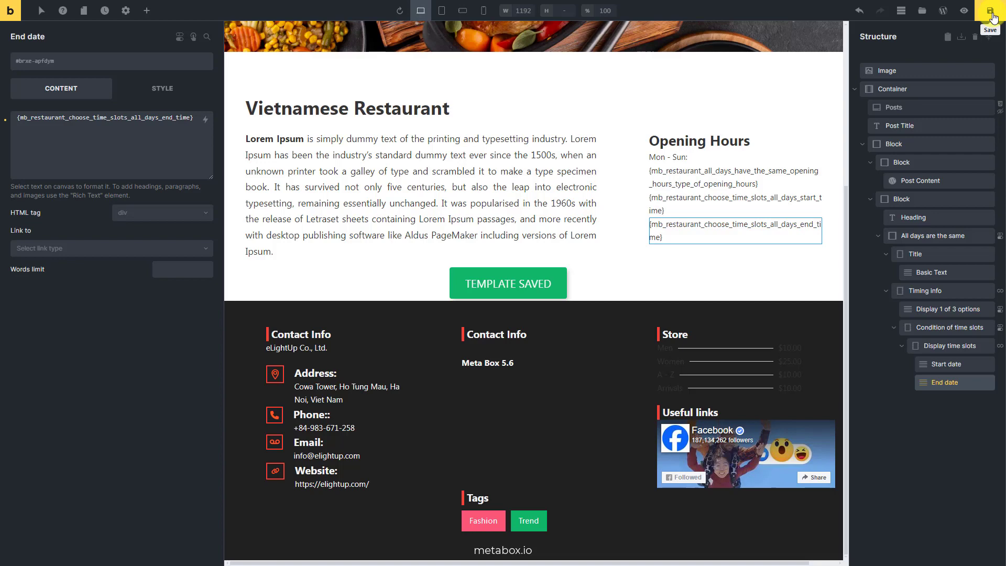
{"action": "left_click", "coordinate": [964, 11]}
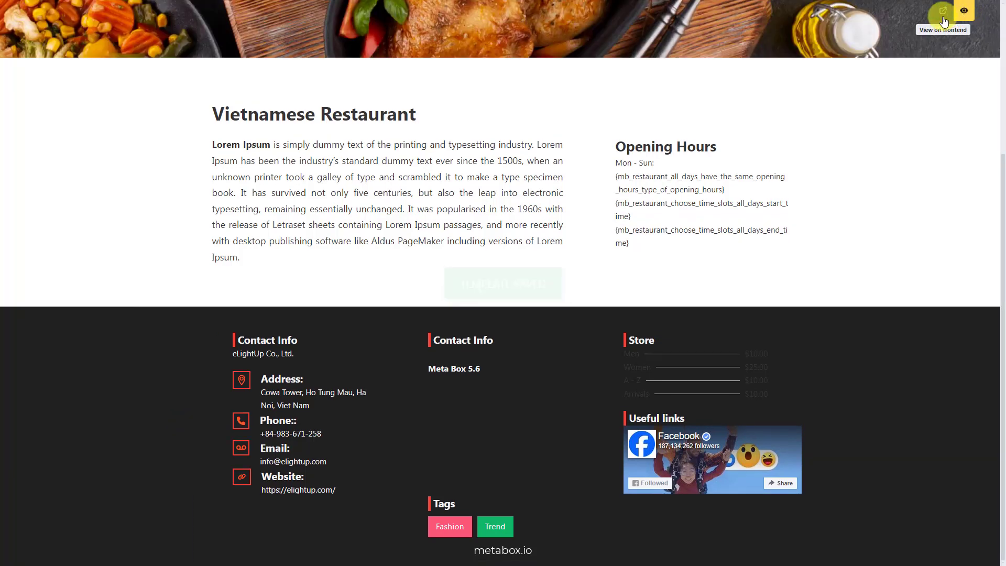
{"action": "left_click", "coordinate": [942, 13]}
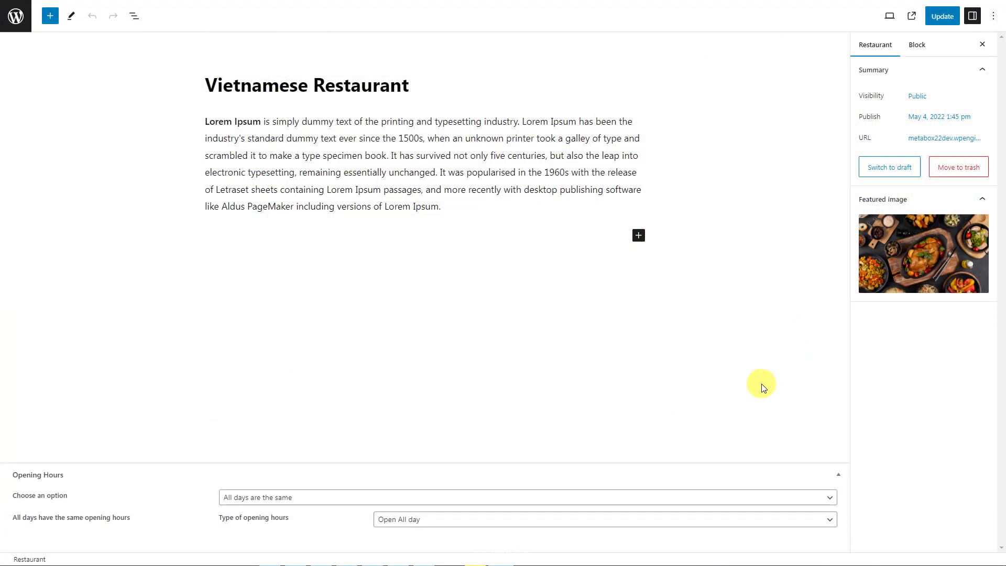
Step: In the WordPress editor, choose another type of opening hours for all days in the Vietnamese Restaurant post
{"action": "left_click", "coordinate": [498, 519]}
{"action": "left_click", "coordinate": [495, 505]}
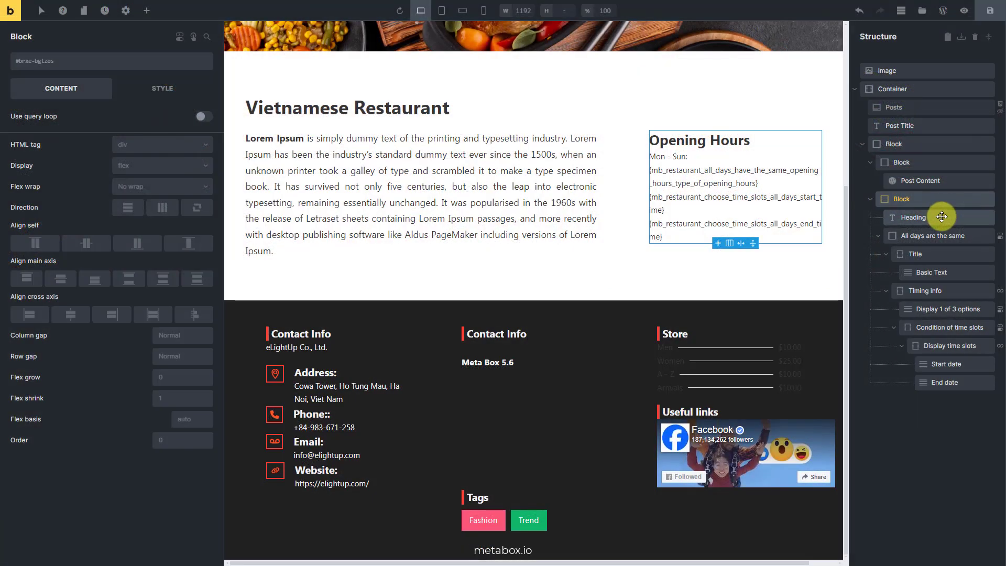
Step: Set the bottom margin of the "Opening Hours" heading to 20px
{"action": "left_click", "coordinate": [944, 217]}
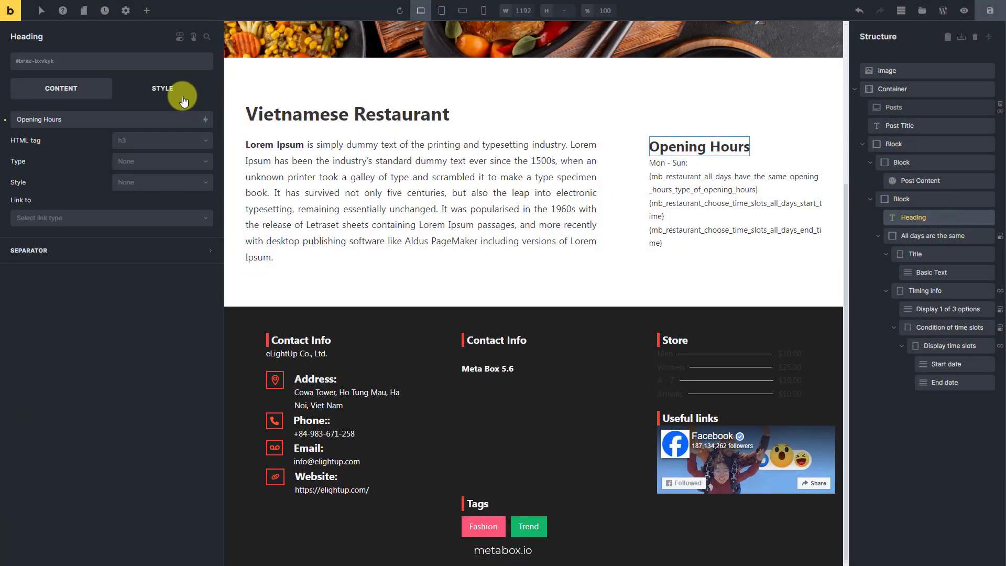
{"action": "left_click", "coordinate": [163, 89]}
{"action": "left_click", "coordinate": [160, 123]}
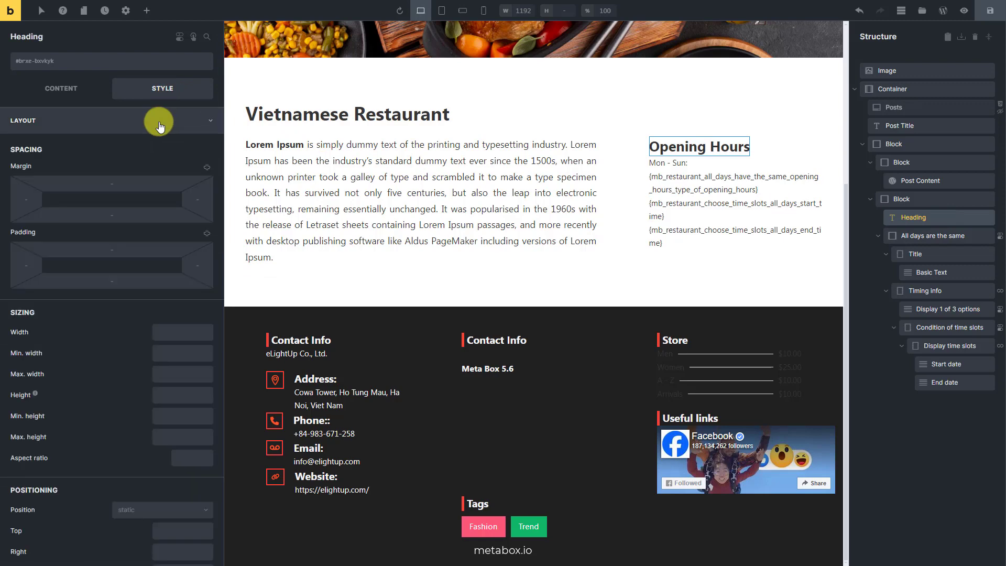
{"action": "left_click", "coordinate": [141, 210]}
{"action": "type", "text": "20px"}
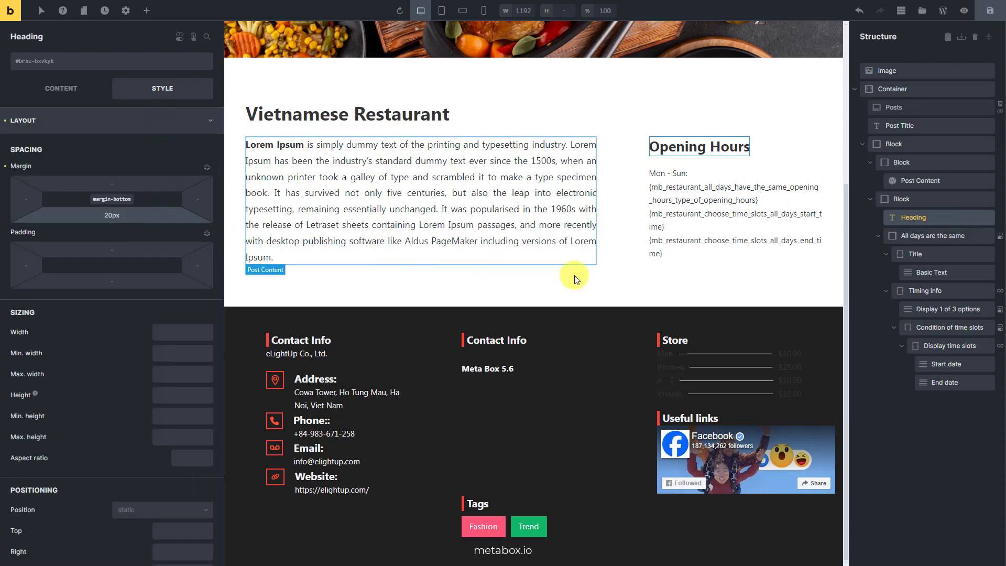
Step: Set the bottom margin of the "Mon - Sun:" Basic Text inside "Title" to 10px
{"action": "left_click", "coordinate": [959, 272]}
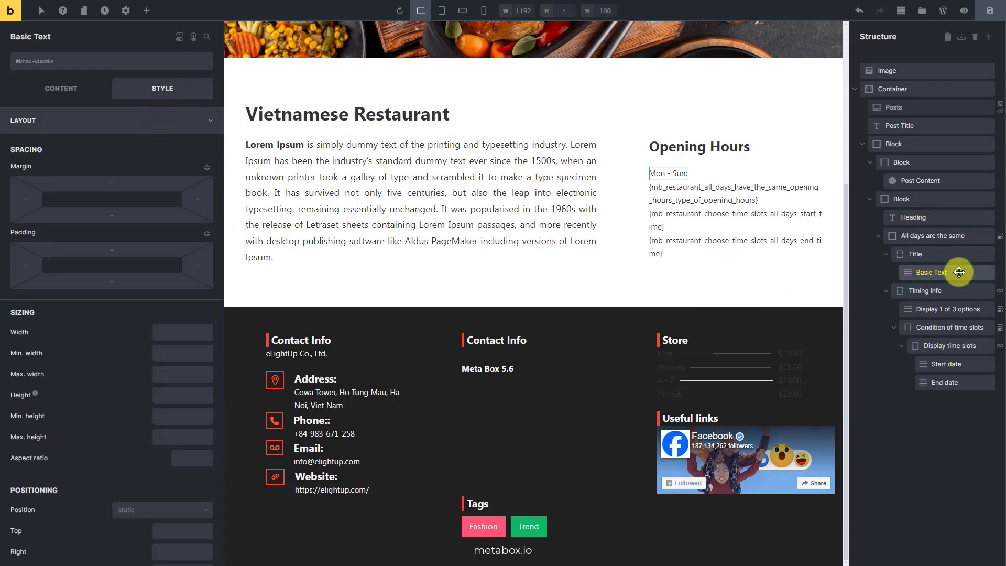
{"action": "left_click", "coordinate": [152, 210]}
{"action": "type", "text": "10px"}
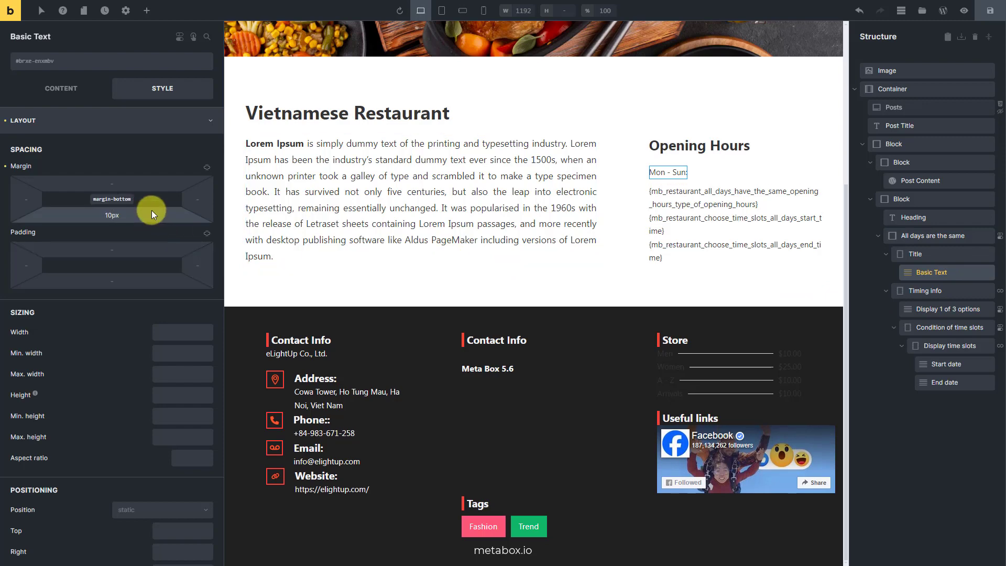
Step: Set the "Mon - Sun:" text's font size to 18px and its font weight to 500
{"action": "left_click", "coordinate": [147, 121]}
{"action": "left_click", "coordinate": [145, 149]}
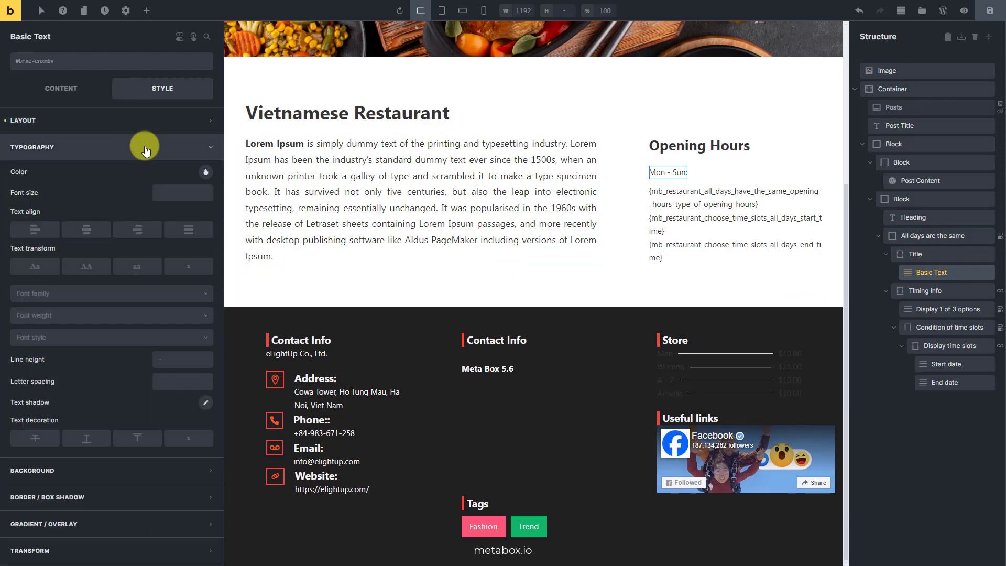
{"action": "left_click", "coordinate": [174, 192]}
{"action": "type", "text": "18px"}
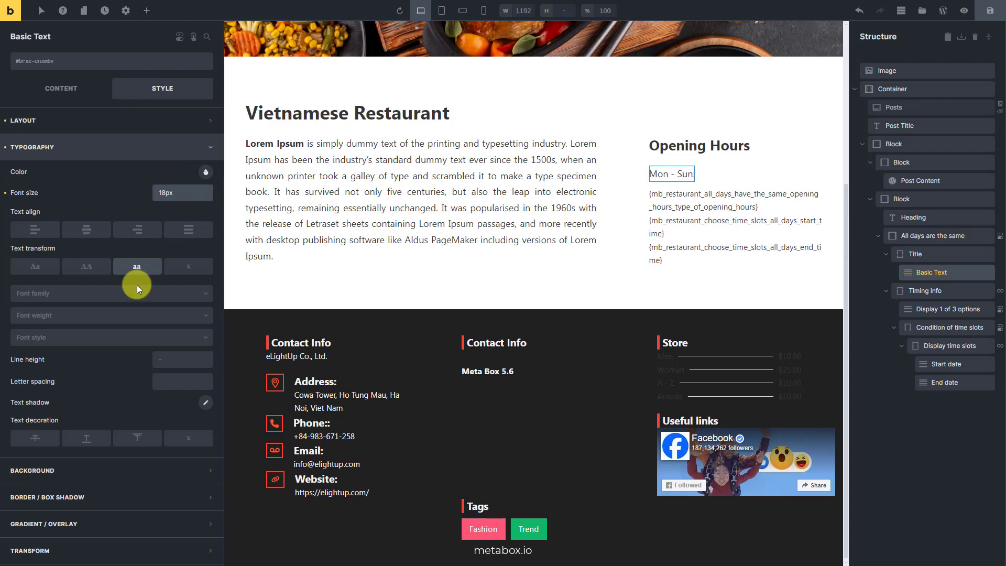
{"action": "left_click", "coordinate": [123, 316]}
{"action": "left_click", "coordinate": [66, 399]}
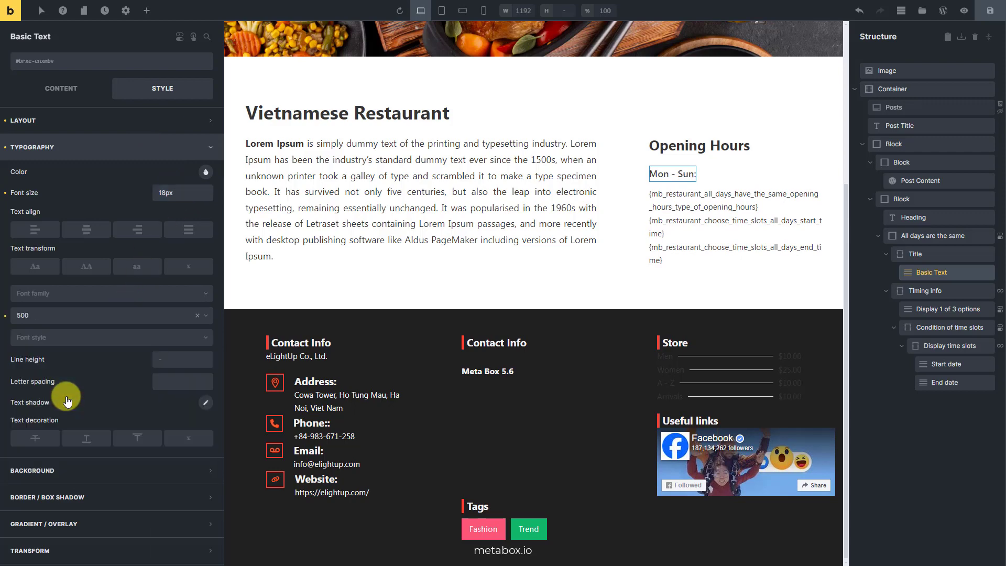
{"action": "left_click", "coordinate": [149, 150]}
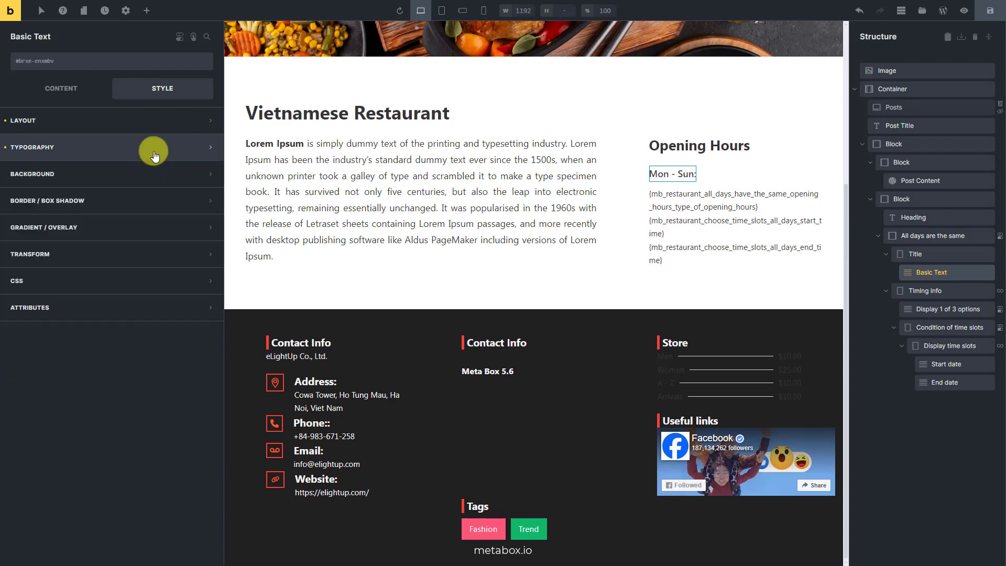
Step: Change the display of the "Display time slots" Div to flex
{"action": "left_click", "coordinate": [947, 346]}
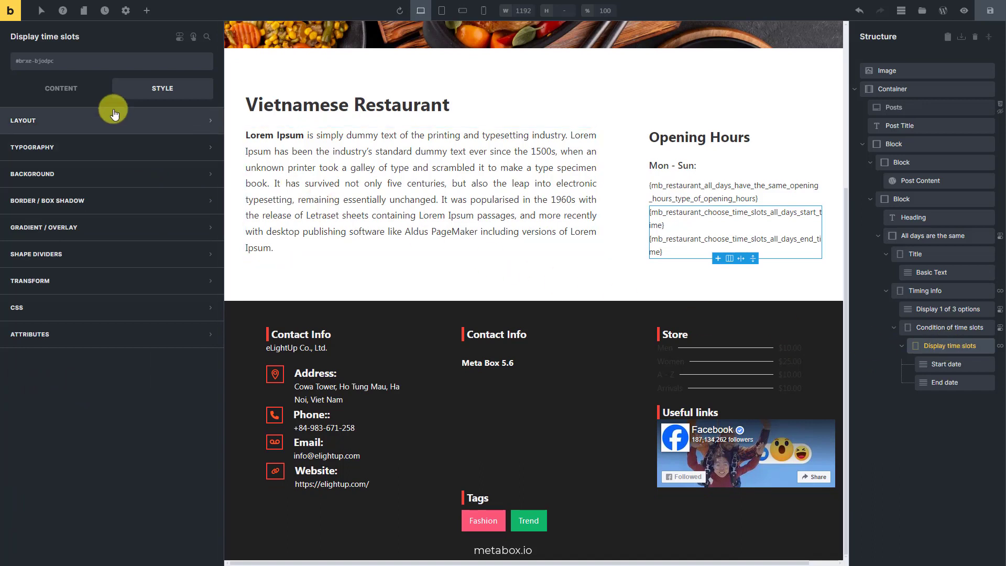
{"action": "left_click", "coordinate": [65, 87]}
{"action": "left_click", "coordinate": [173, 185]}
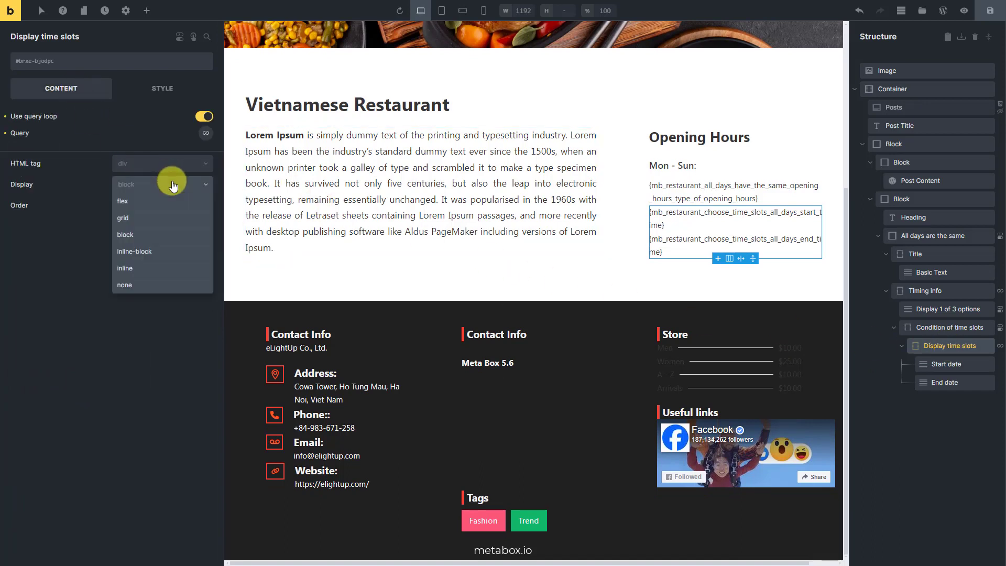
{"action": "left_click", "coordinate": [166, 201]}
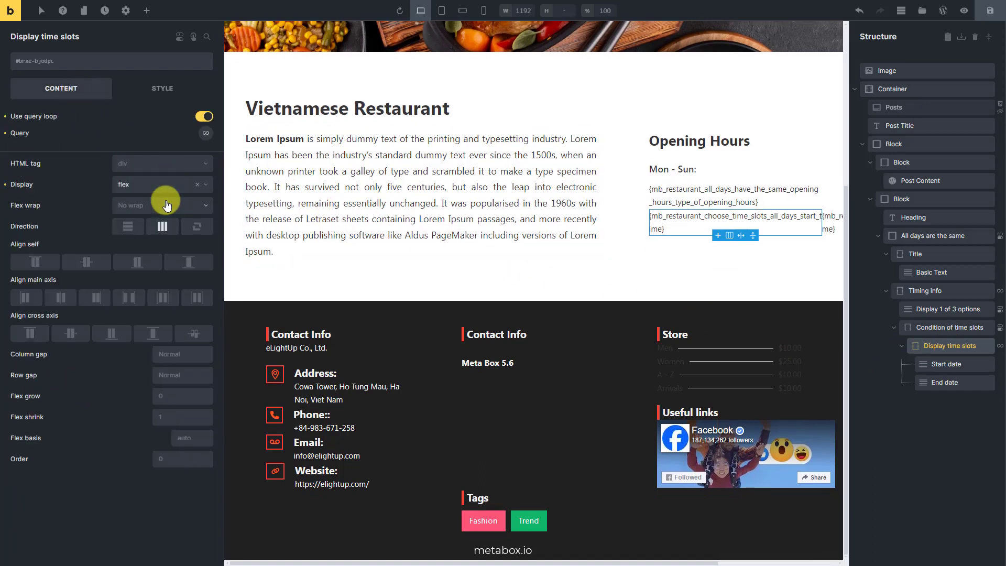
Step: Give the "Display time slots" Div a bottom margin of 10px
{"action": "left_click", "coordinate": [158, 89]}
{"action": "left_click", "coordinate": [150, 124]}
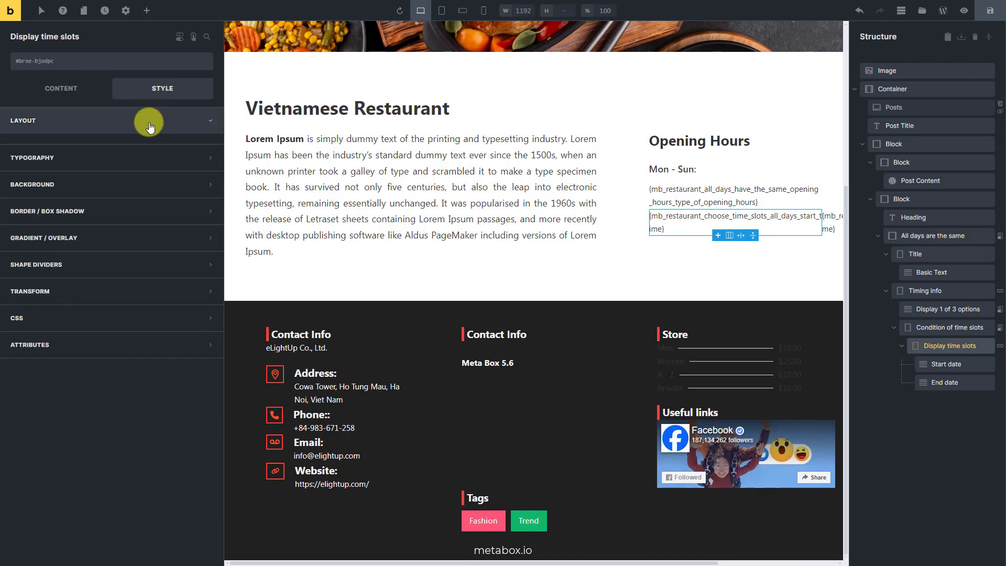
{"action": "left_click", "coordinate": [144, 213]}
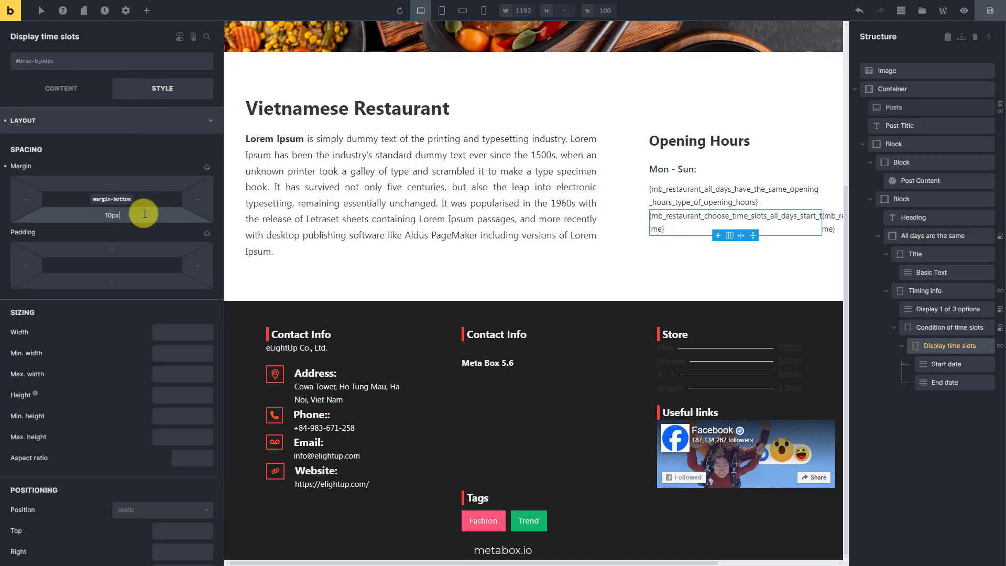
Step: Set the font size of both the "Start date" and "End date" texts to 16px
{"action": "left_click", "coordinate": [977, 364]}
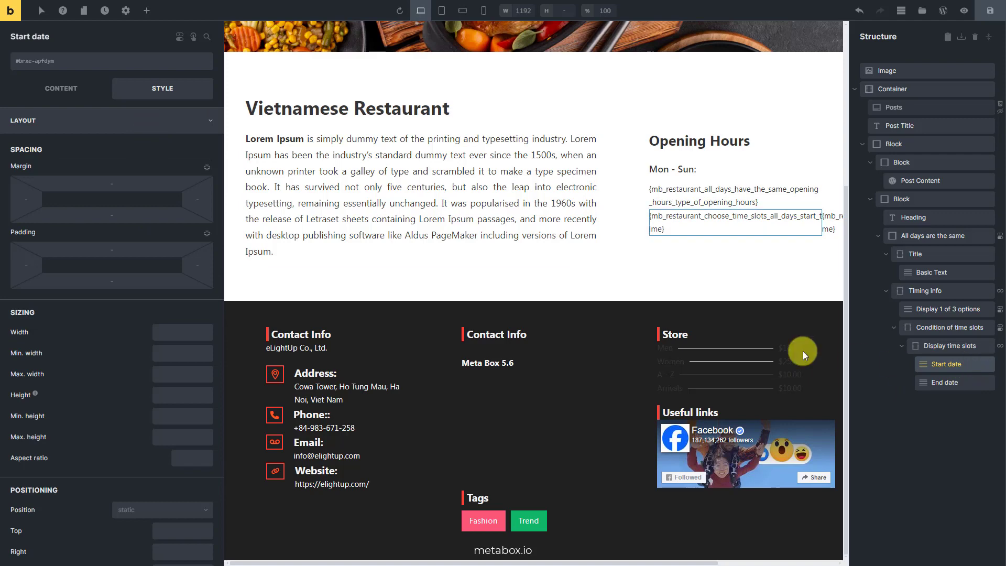
{"action": "left_click", "coordinate": [179, 121]}
{"action": "left_click", "coordinate": [175, 145]}
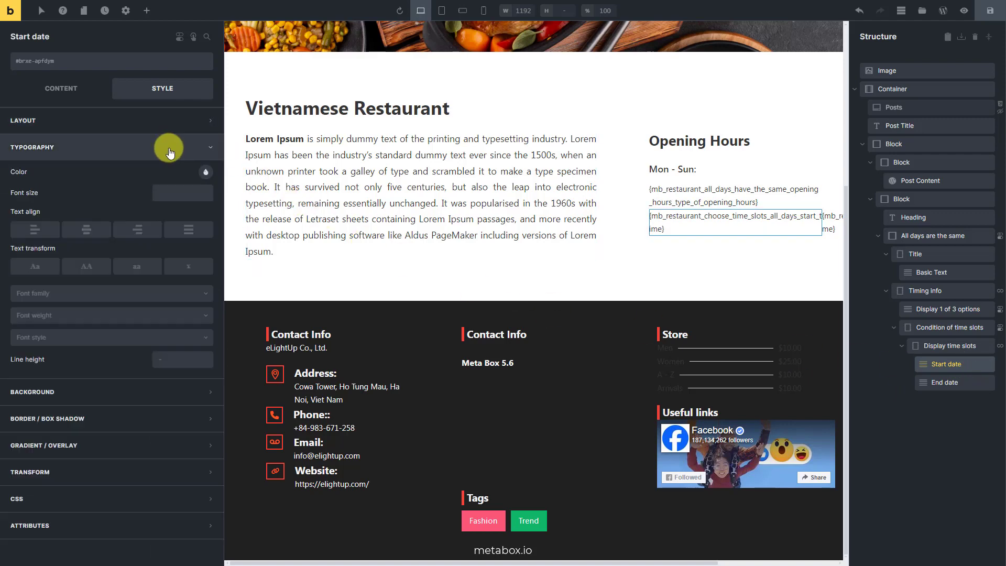
{"action": "left_click", "coordinate": [193, 193]}
{"action": "type", "text": "16px"}
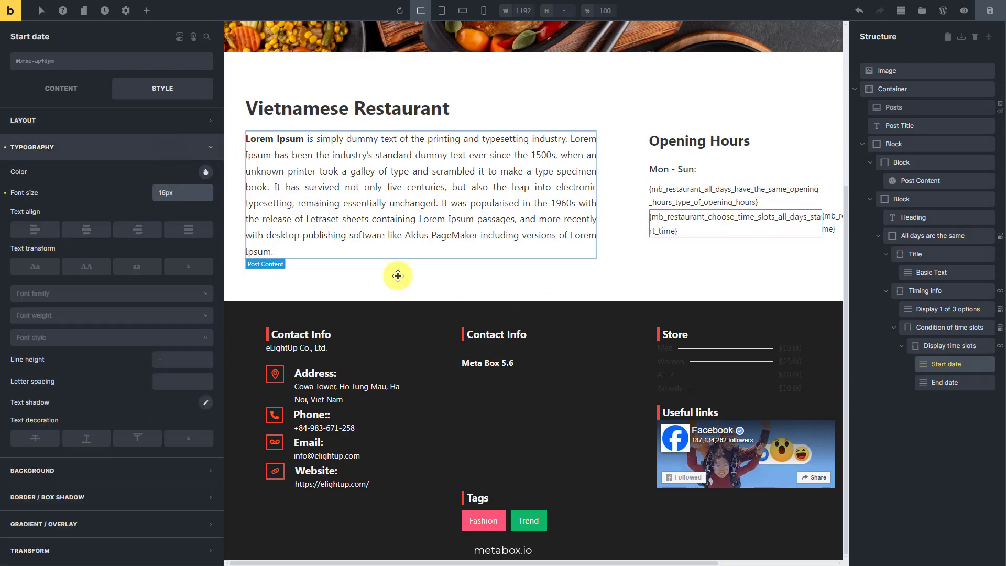
{"action": "left_click", "coordinate": [953, 383]}
{"action": "left_click", "coordinate": [198, 194]}
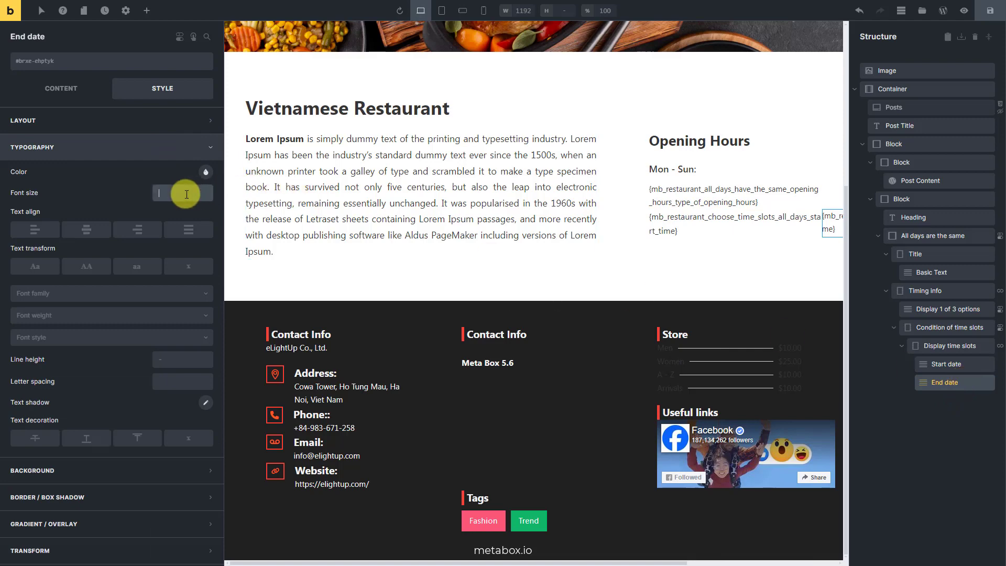
{"action": "type", "text": "16px"}
{"action": "left_click", "coordinate": [184, 145]}
Step: Insert a "-" before the end time field in the "End date" text and save the template
{"action": "left_click", "coordinate": [67, 89]}
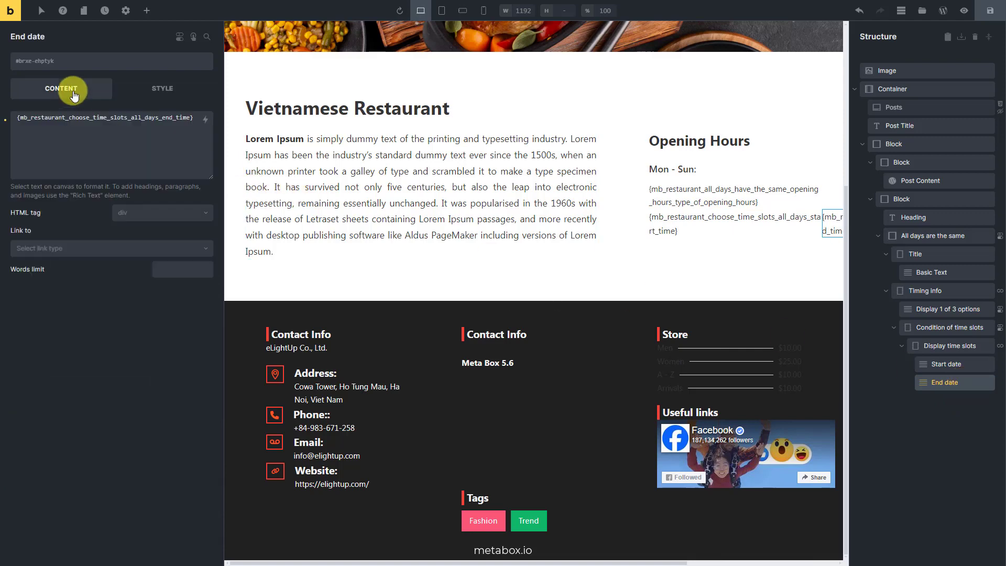
{"action": "left_click", "coordinate": [17, 121]}
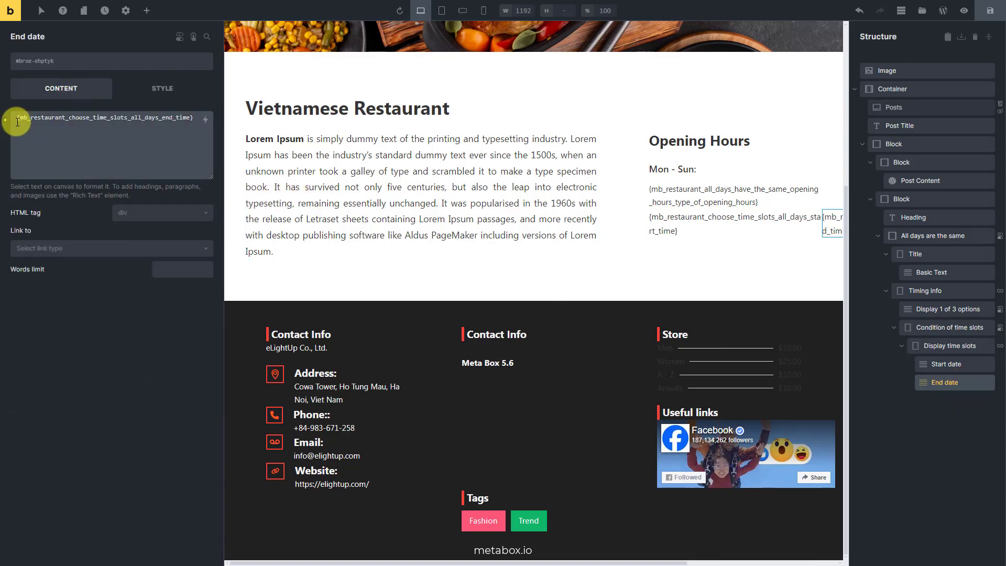
{"action": "type", "text": "-"}
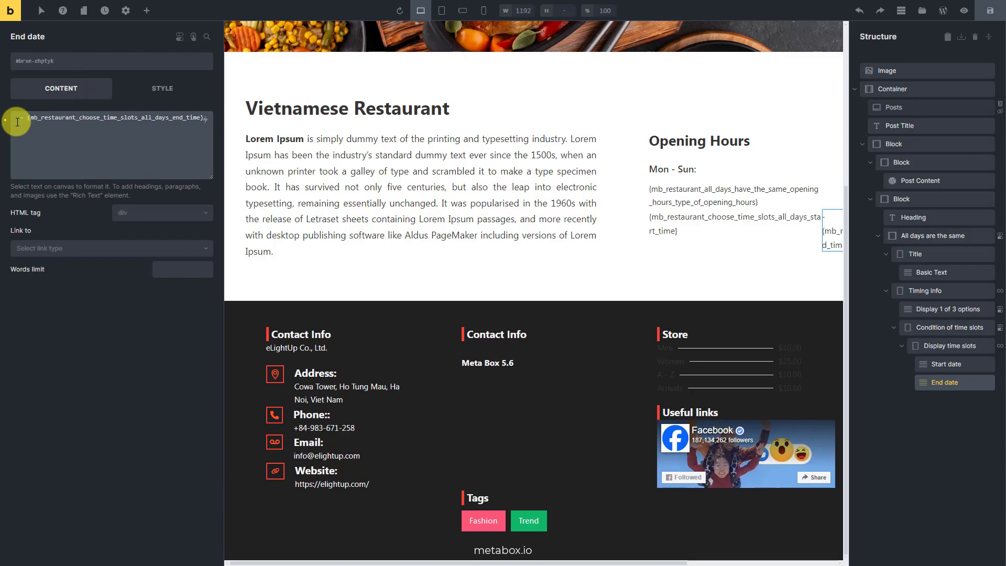
{"action": "left_click", "coordinate": [995, 15]}
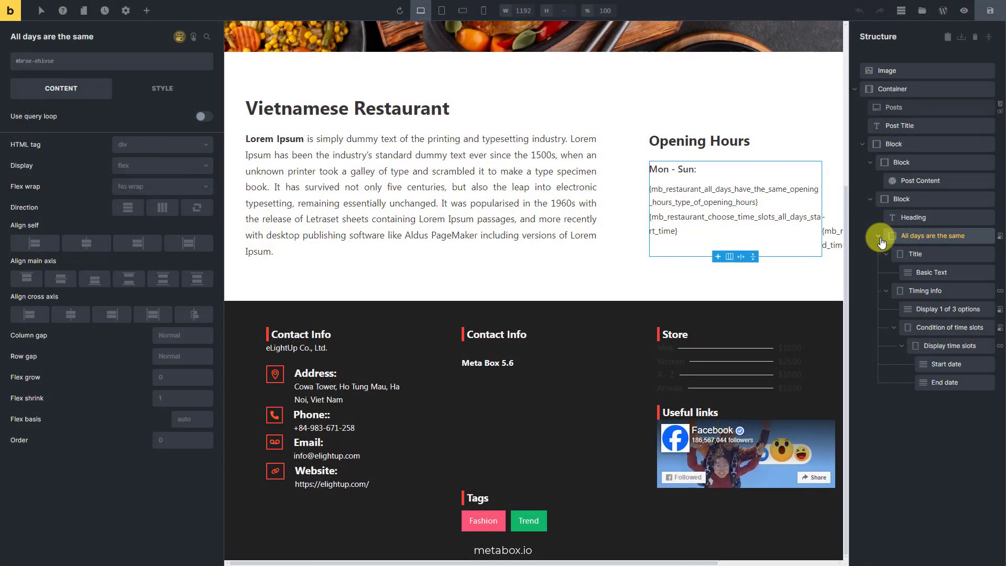
Step: Duplicate the "All days are the same" block and rename the copy "Weekdays"
{"action": "left_click", "coordinate": [879, 236]}
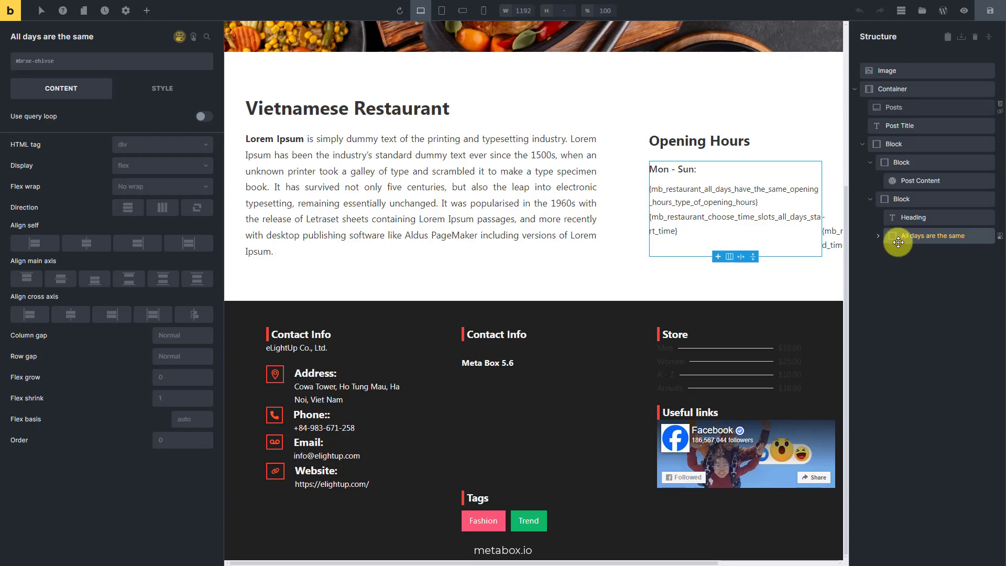
{"action": "right_click", "coordinate": [975, 236]}
{"action": "left_click", "coordinate": [962, 273]}
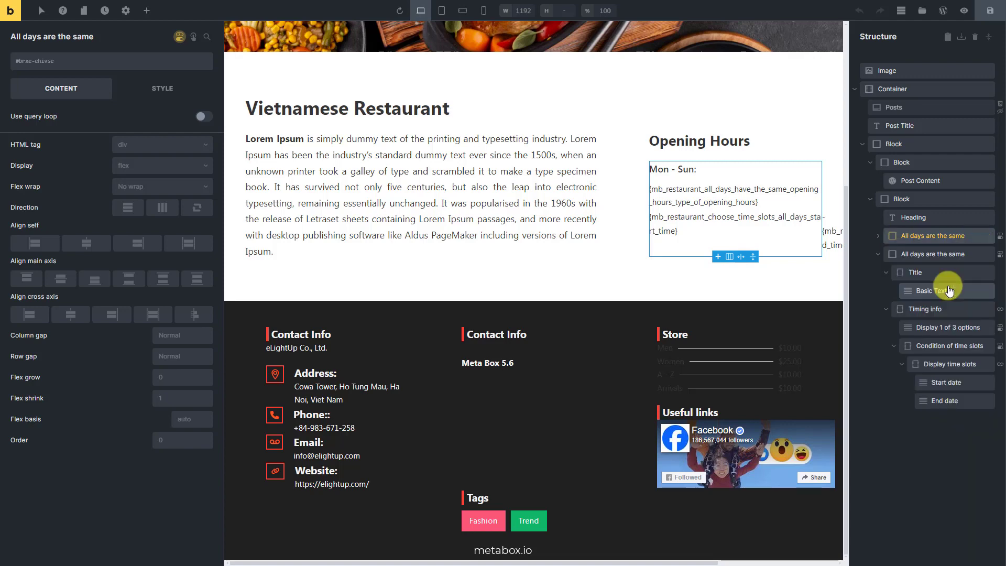
{"action": "double_click", "coordinate": [969, 255]}
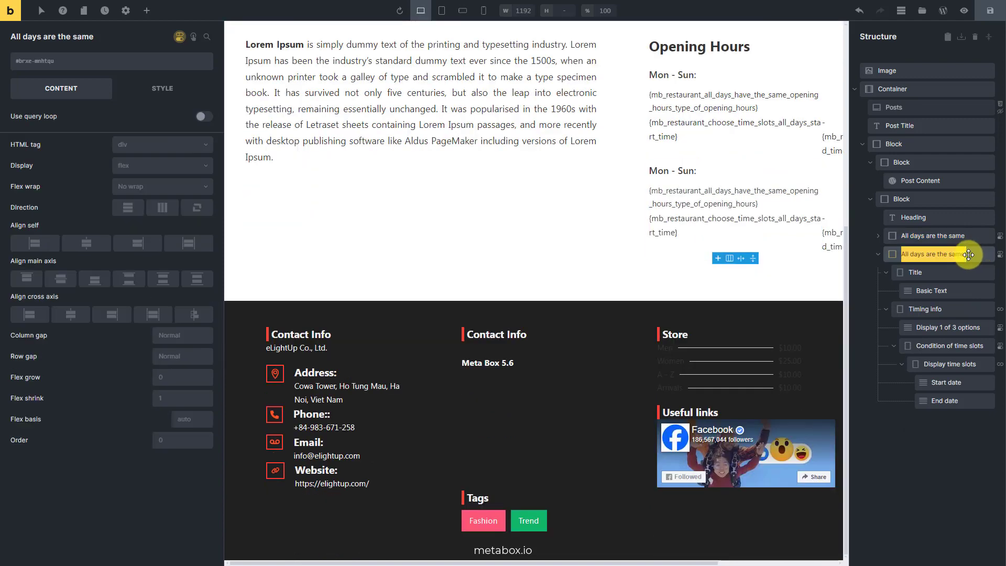
{"action": "type", "text": "Weekdays"}
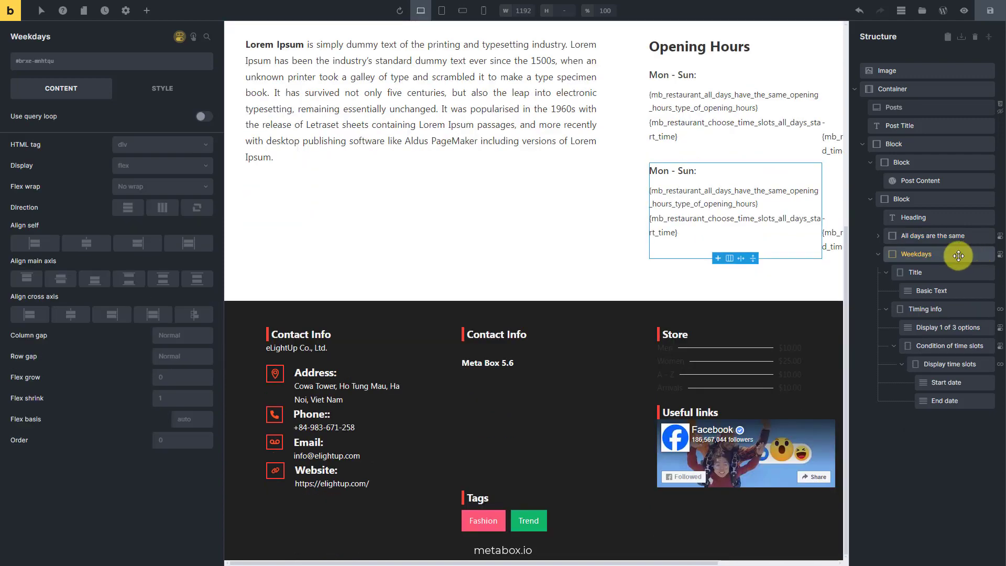
Step: Change the comparison value in the "Weekdays" block's condition to difference_between_weekdays_and_weekend
{"action": "left_click", "coordinate": [180, 36]}
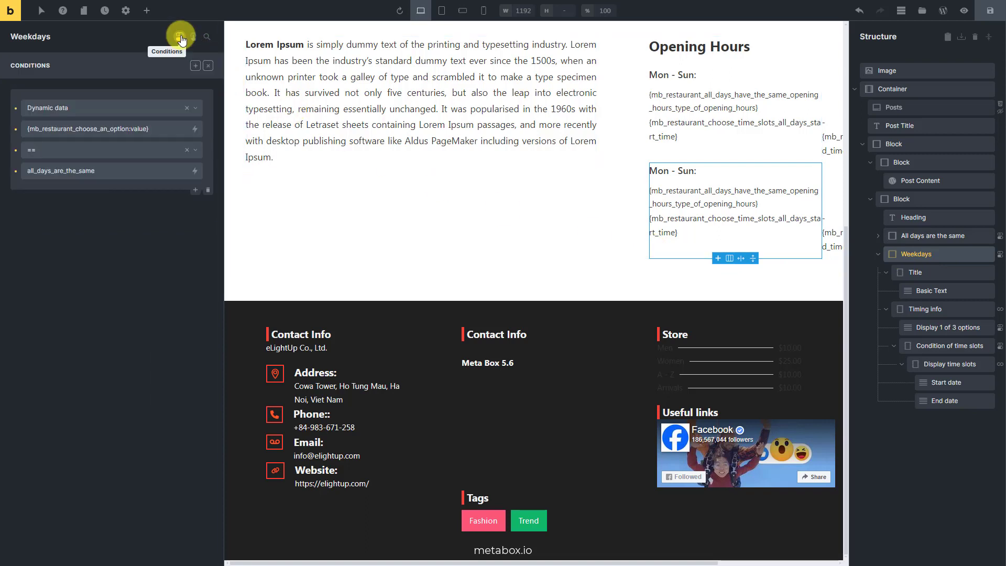
{"action": "triple_click", "coordinate": [153, 172]}
{"action": "type", "text": "difference_between_weekdays_and_weekend"}
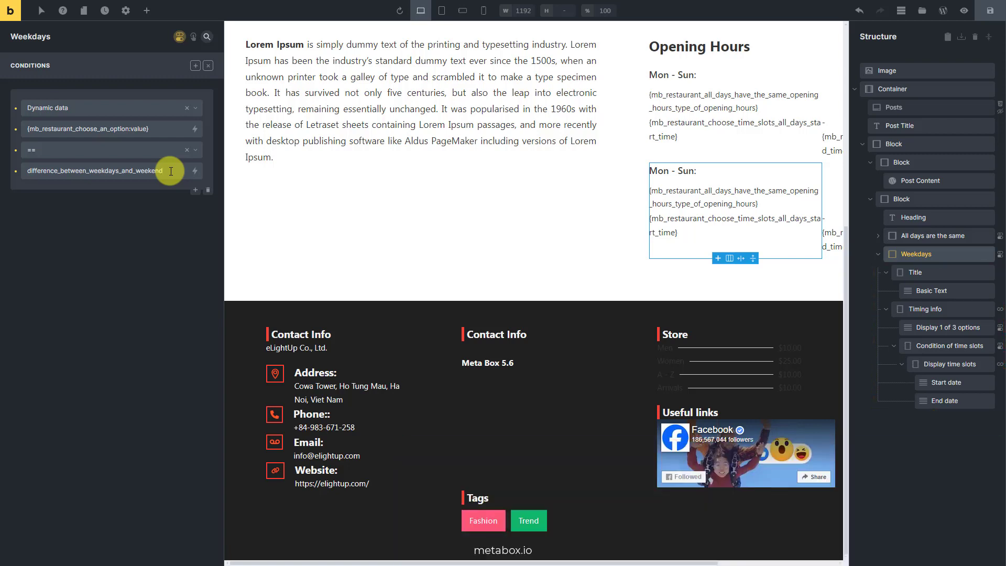
Step: Replace the title text in the "Weekdays" block with "Weekdays:"
{"action": "left_click", "coordinate": [965, 291]}
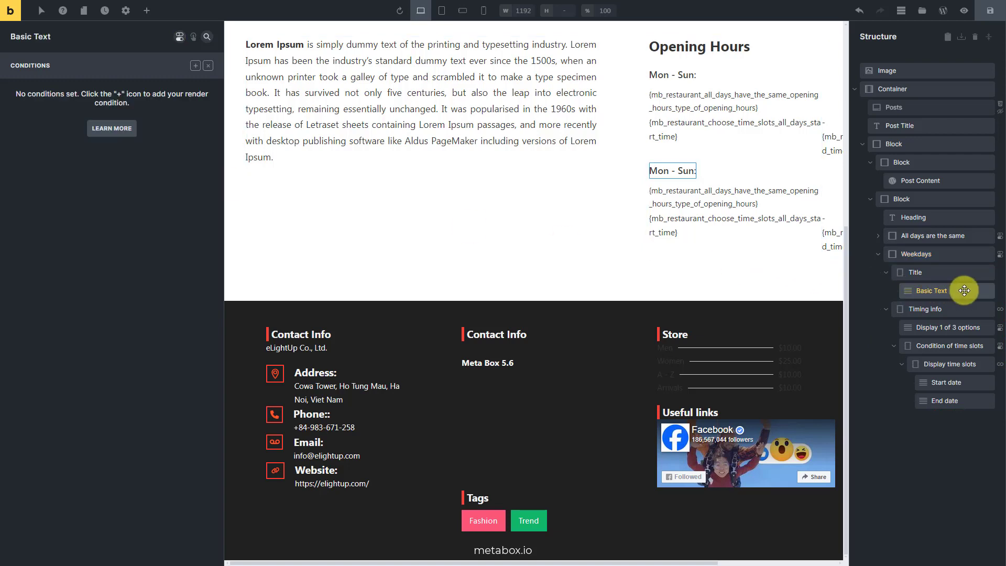
{"action": "left_click", "coordinate": [179, 36]}
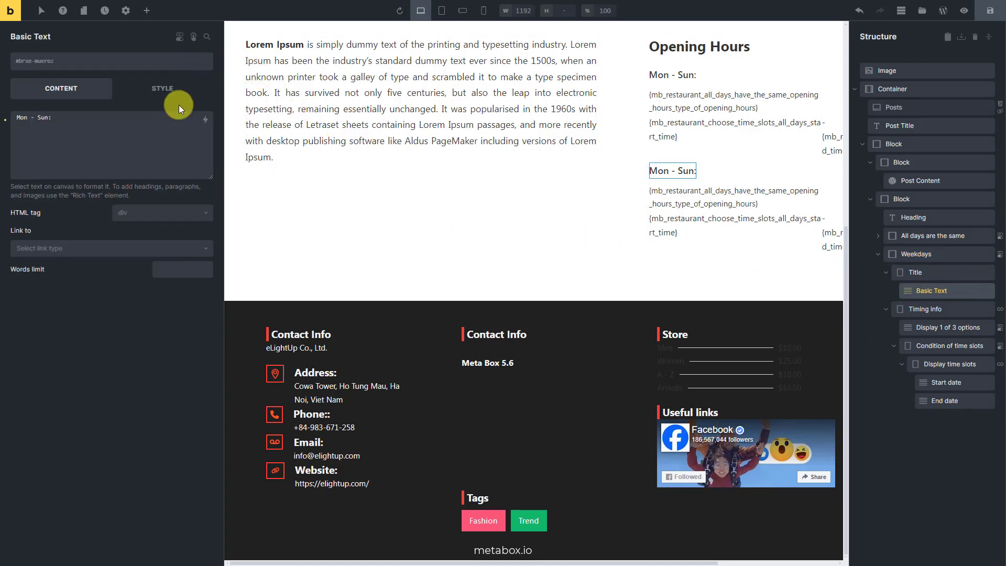
{"action": "left_click", "coordinate": [161, 126]}
{"action": "key", "text": "ctrl+a"}
{"action": "type", "text": "Weekdays:"}
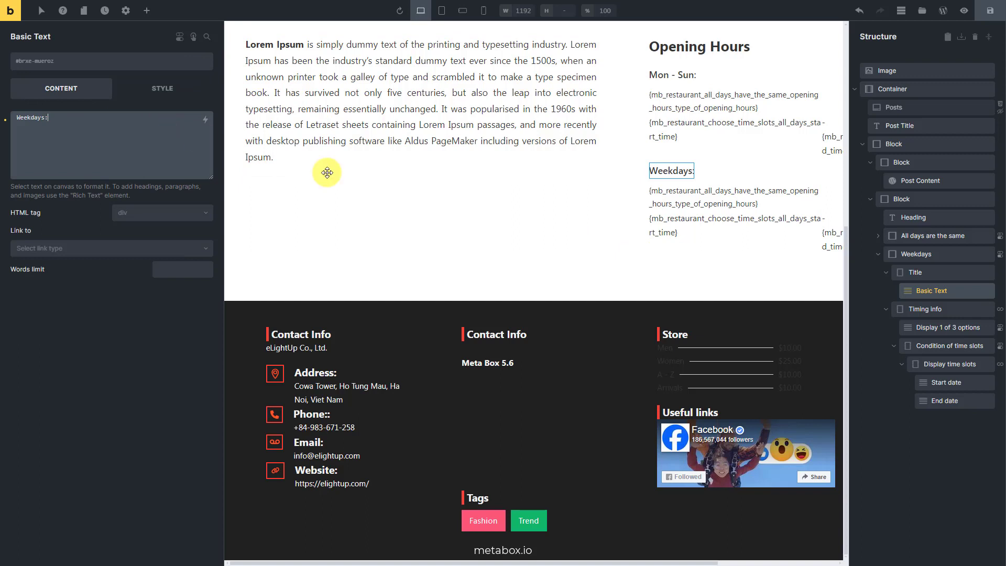
Step: Set the query loop type of the "Timing info" Div in "Weekdays" to MB Group: Weekdays
{"action": "left_click", "coordinate": [950, 308]}
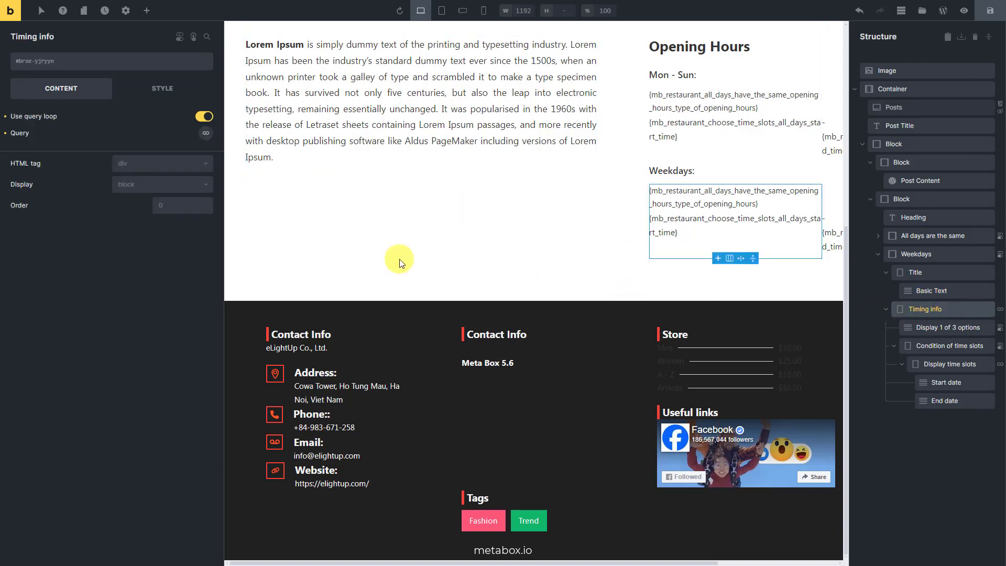
{"action": "left_click", "coordinate": [205, 133]}
{"action": "left_click", "coordinate": [161, 166]}
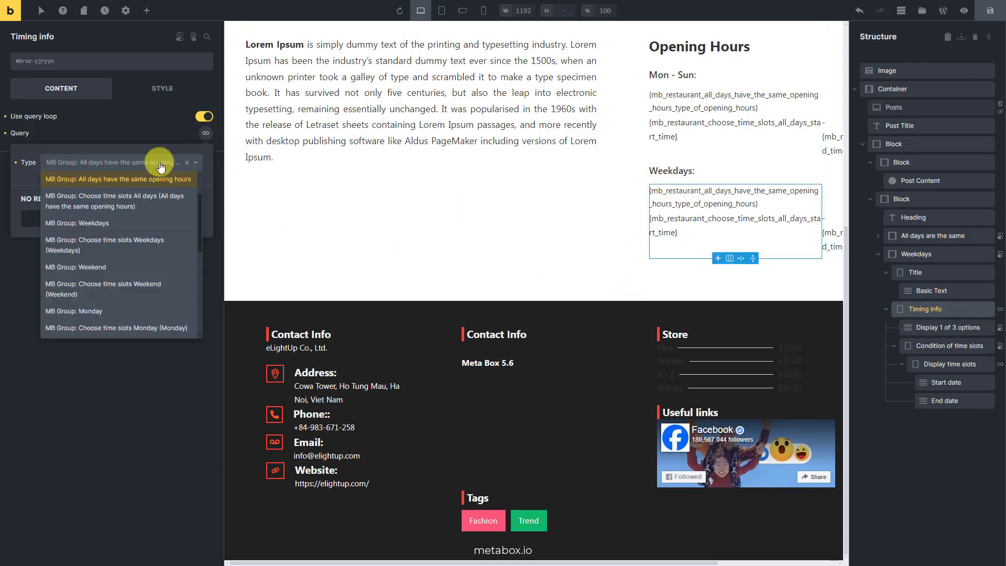
{"action": "left_click", "coordinate": [141, 224]}
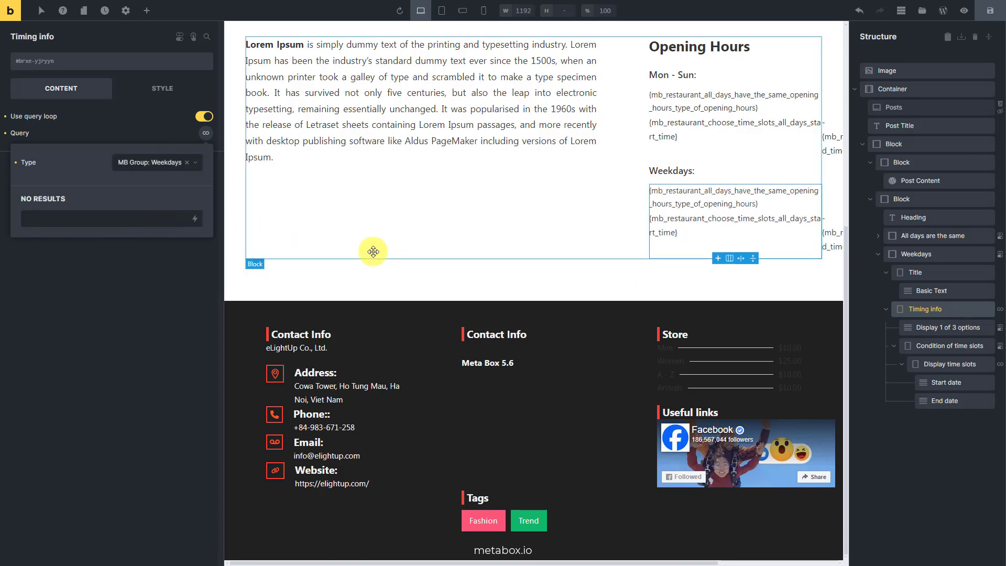
Step: Replace the content of "Display 1 of 3 options" in "Weekdays" with the dynamic field Type of opening hours (Weekdays)
{"action": "left_click", "coordinate": [934, 328]}
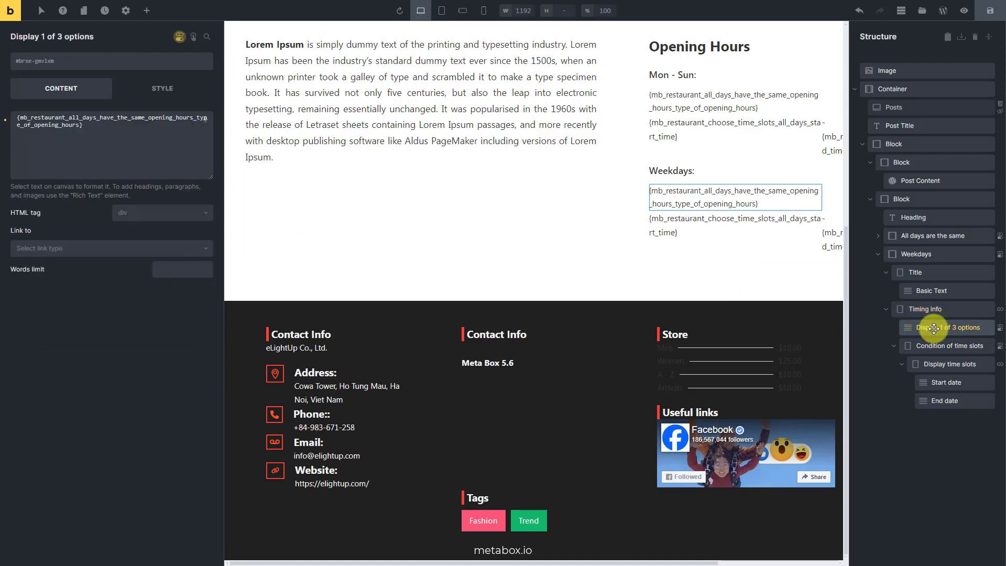
{"action": "left_click", "coordinate": [166, 146]}
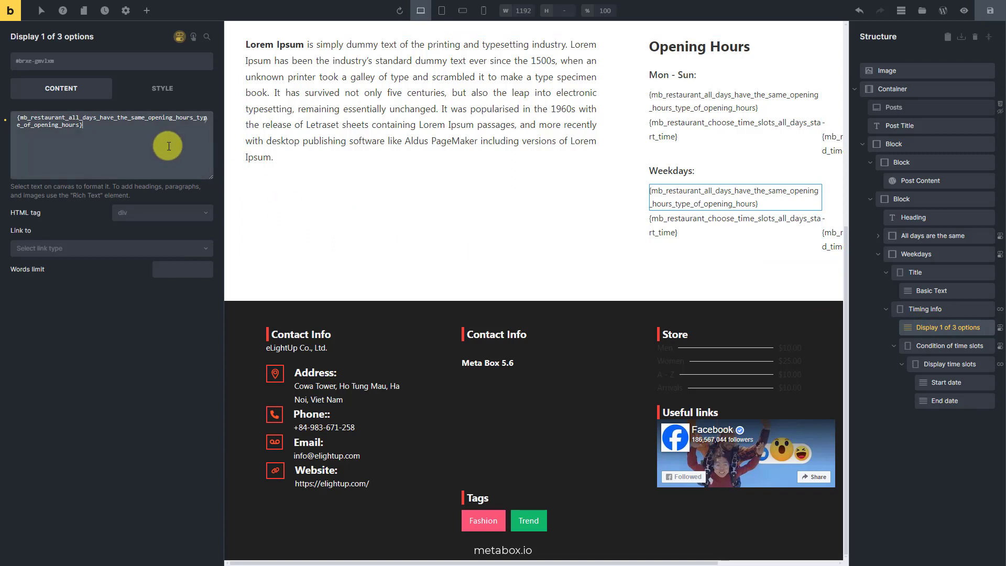
{"action": "key", "text": "ctrl+a"}
{"action": "key", "text": "BackSpace"}
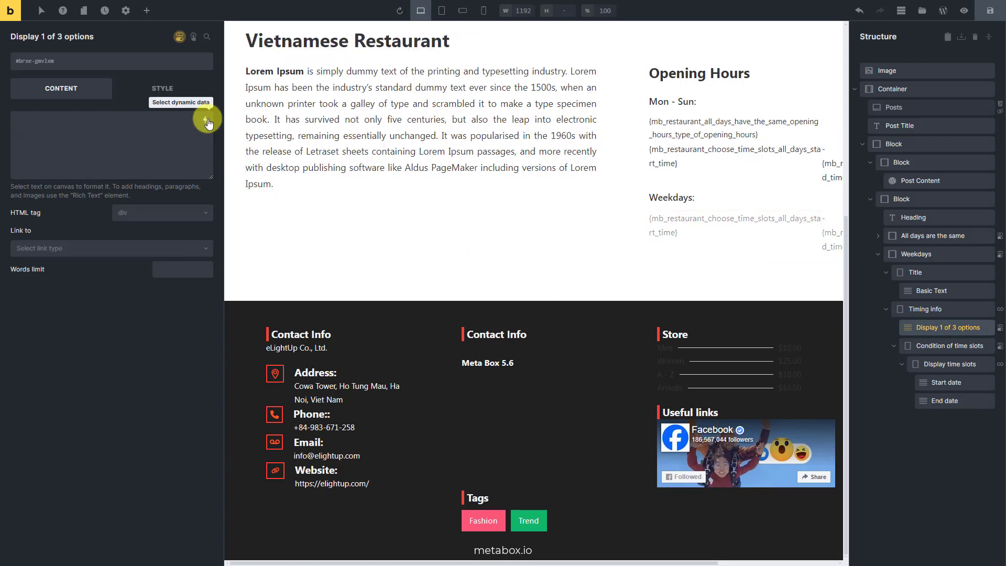
{"action": "left_click", "coordinate": [207, 120]}
{"action": "type", "text": "wee"}
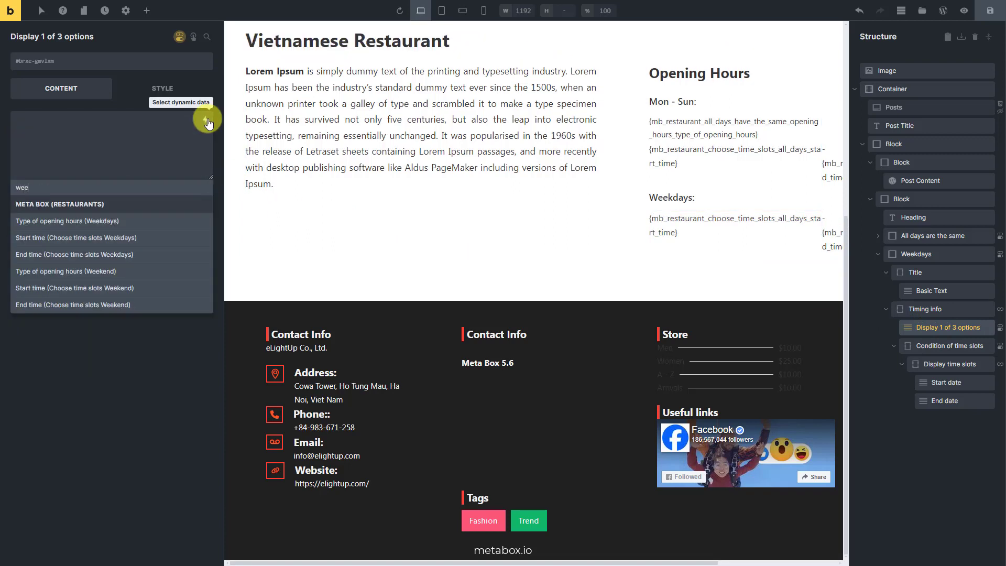
{"action": "left_click", "coordinate": [140, 224]}
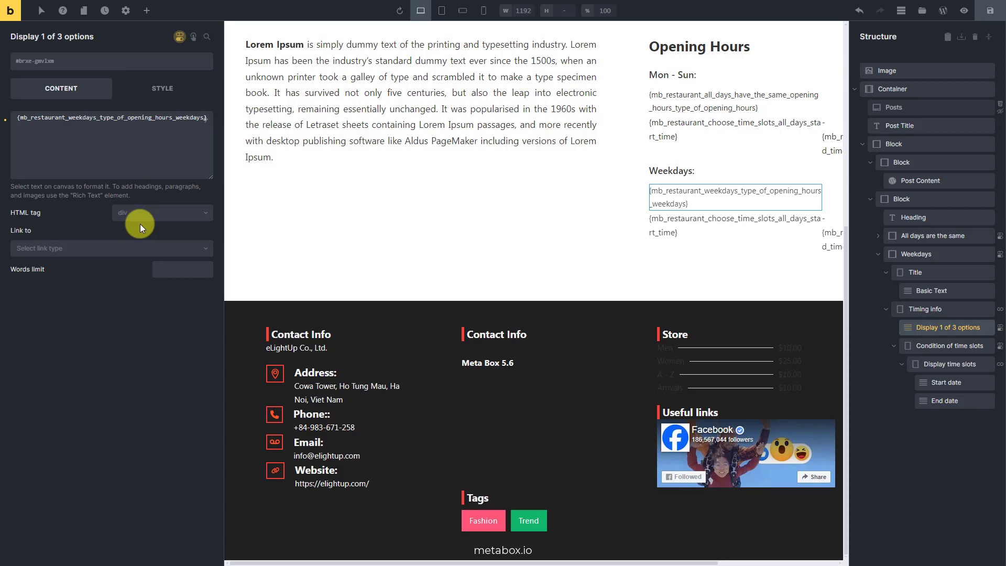
Step: Switch the condition of "Display 1 of 3 options" to the Type of opening hours (Weekdays) field with ":value" added
{"action": "left_click", "coordinate": [179, 36]}
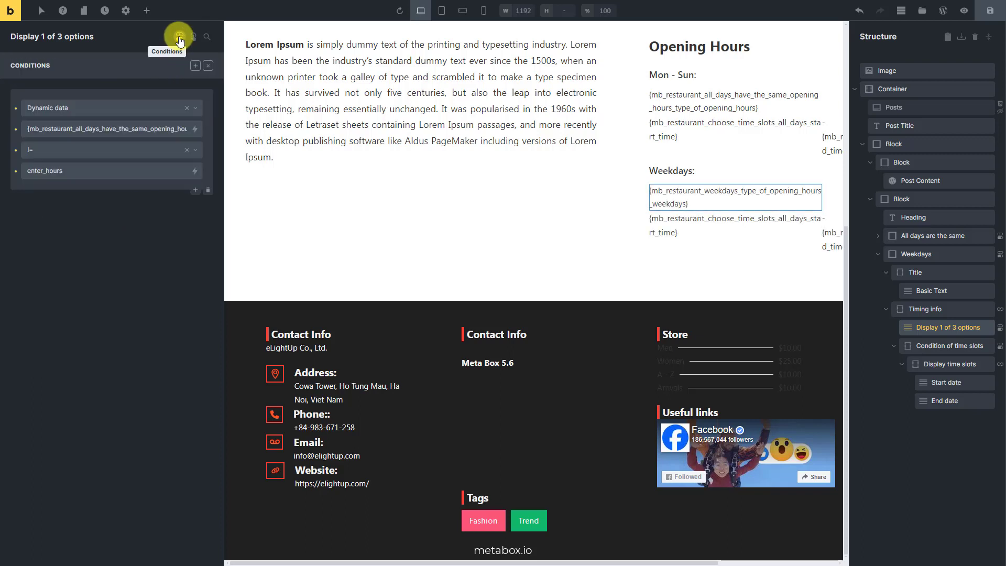
{"action": "triple_click", "coordinate": [173, 130]}
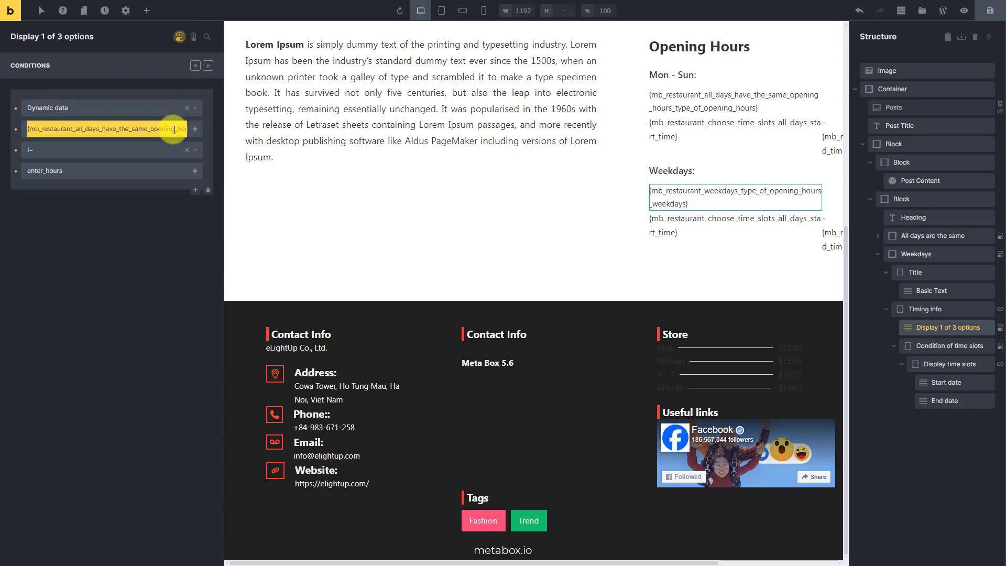
{"action": "key", "text": "BackSpace"}
{"action": "left_click", "coordinate": [194, 129]}
{"action": "type", "text": "wee"}
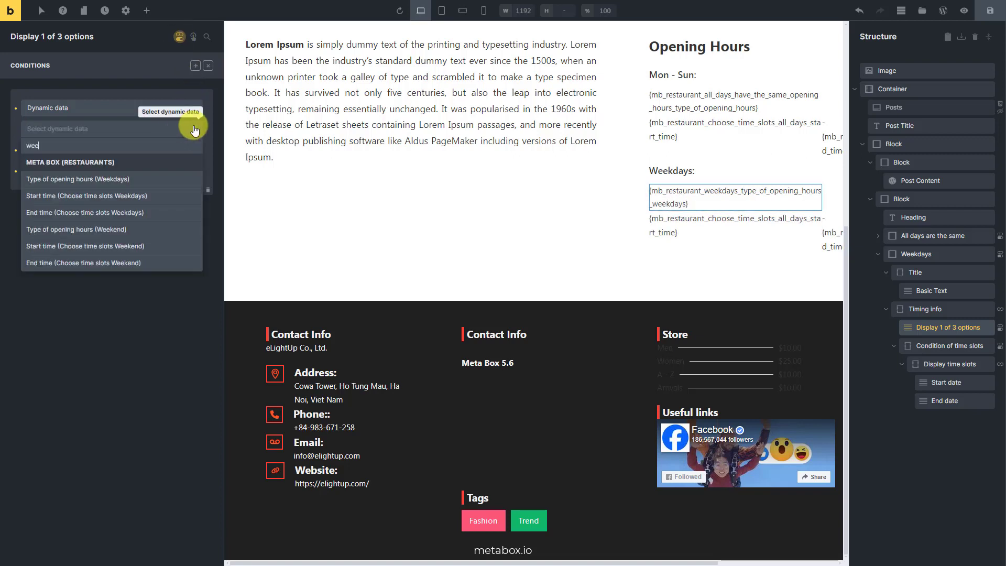
{"action": "left_click", "coordinate": [150, 179]}
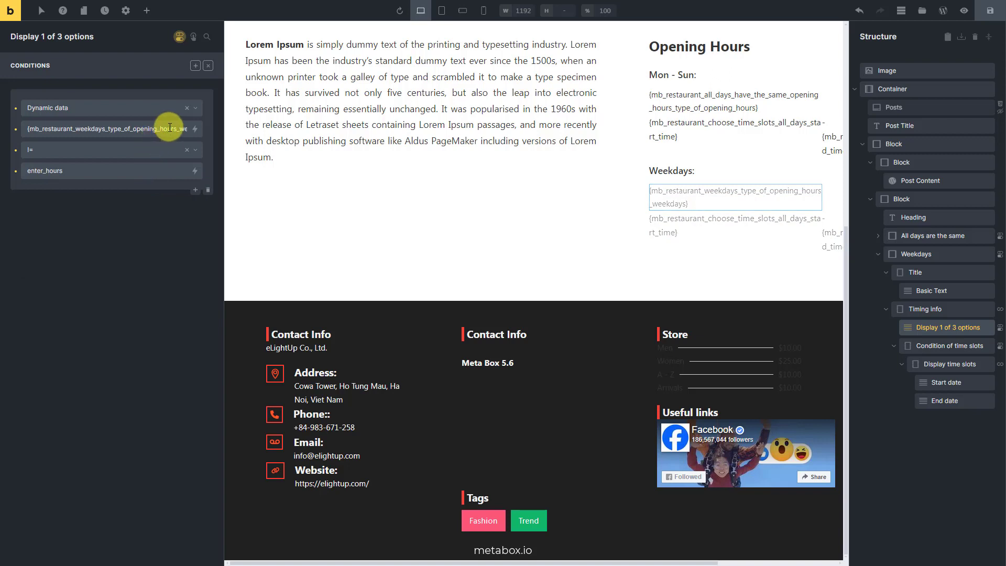
{"action": "type", "text": ":value"}
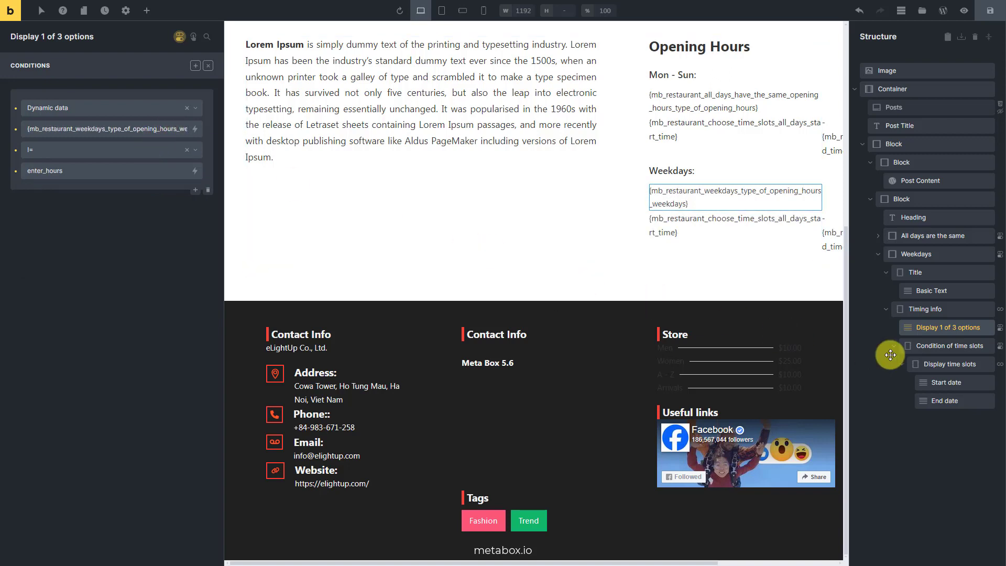
Step: Switch the dynamic data in the "Condition of time slots" condition in "Weekdays" to Type of opening hours (Weekdays)
{"action": "left_click", "coordinate": [950, 347]}
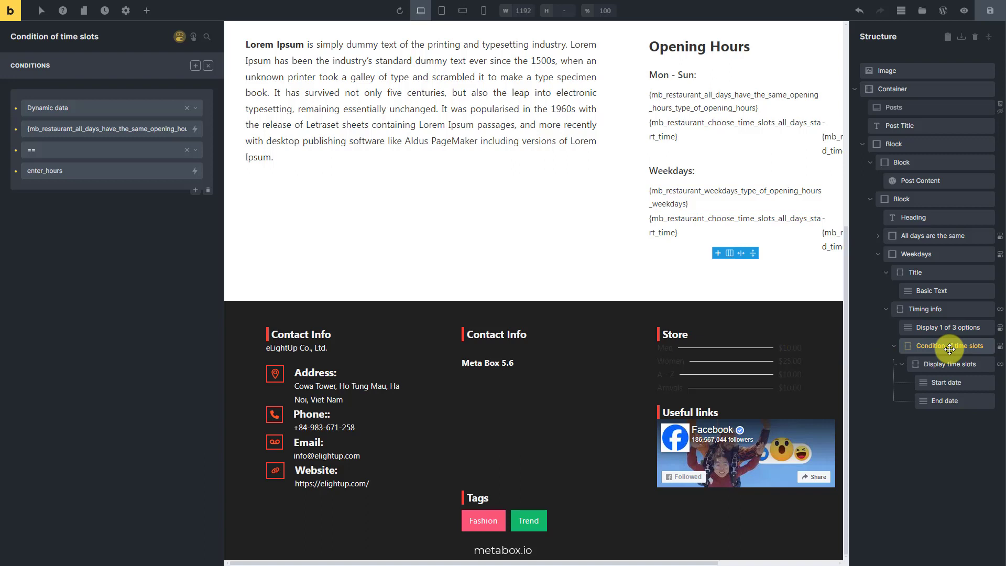
{"action": "triple_click", "coordinate": [172, 132]}
{"action": "key", "text": "BackSpace"}
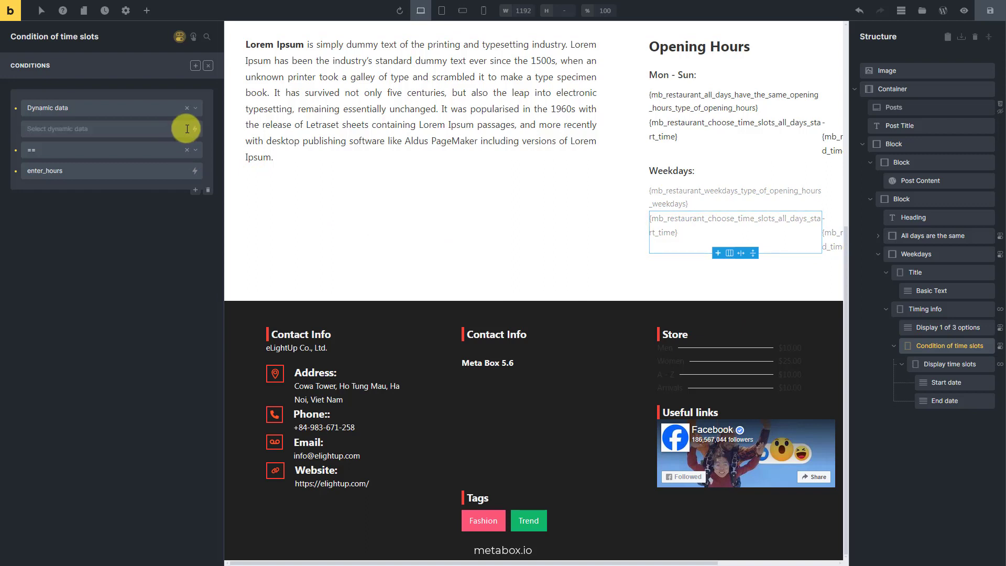
{"action": "left_click", "coordinate": [196, 129]}
{"action": "type", "text": "wee"}
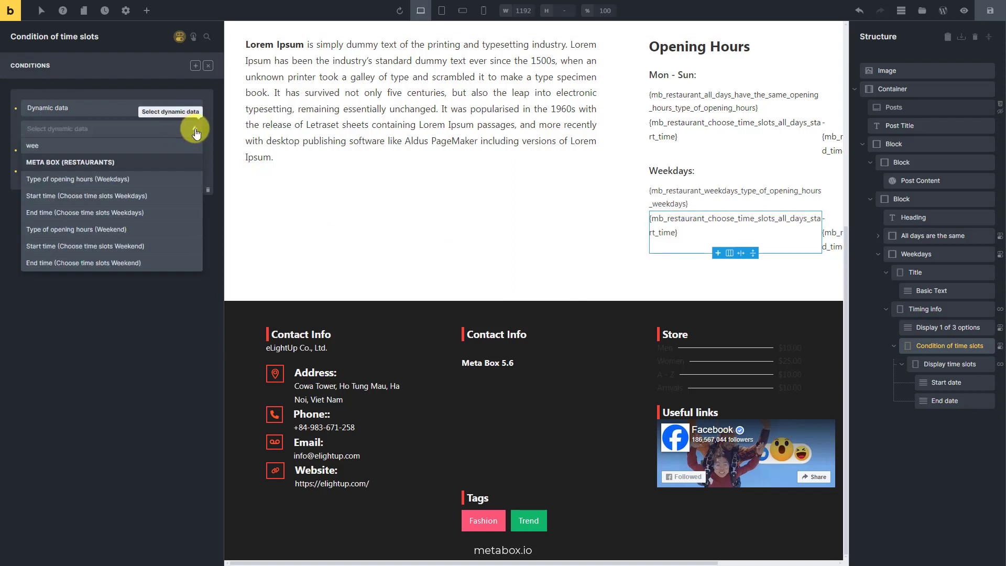
{"action": "left_click", "coordinate": [147, 180]}
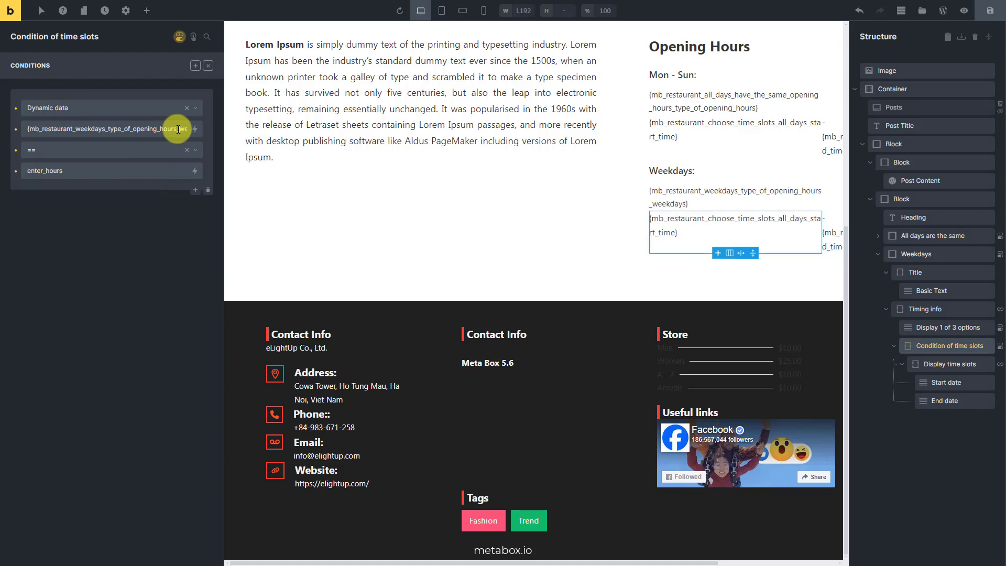
Step: Set the query loop type of "Display time slots" in "Weekdays" to MB Group: Choose time slots Weekdays (Weekdays)
{"action": "left_click", "coordinate": [931, 364]}
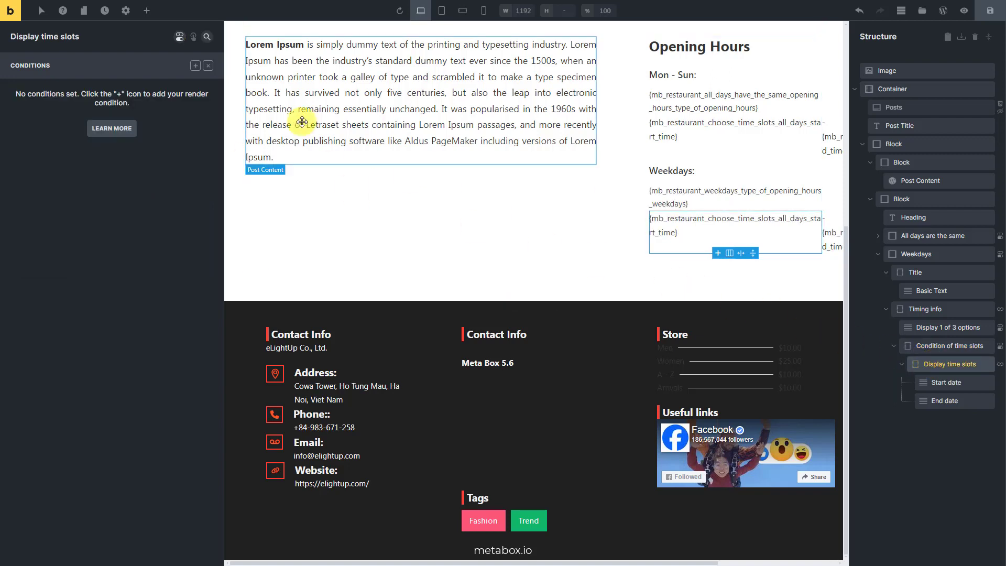
{"action": "left_click", "coordinate": [179, 36]}
{"action": "left_click", "coordinate": [205, 157]}
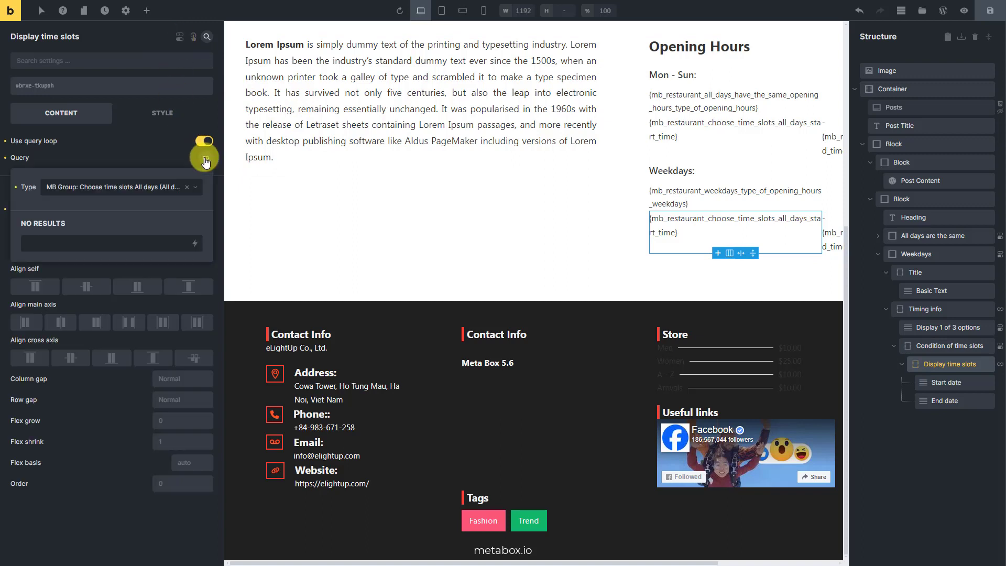
{"action": "left_click", "coordinate": [156, 187]}
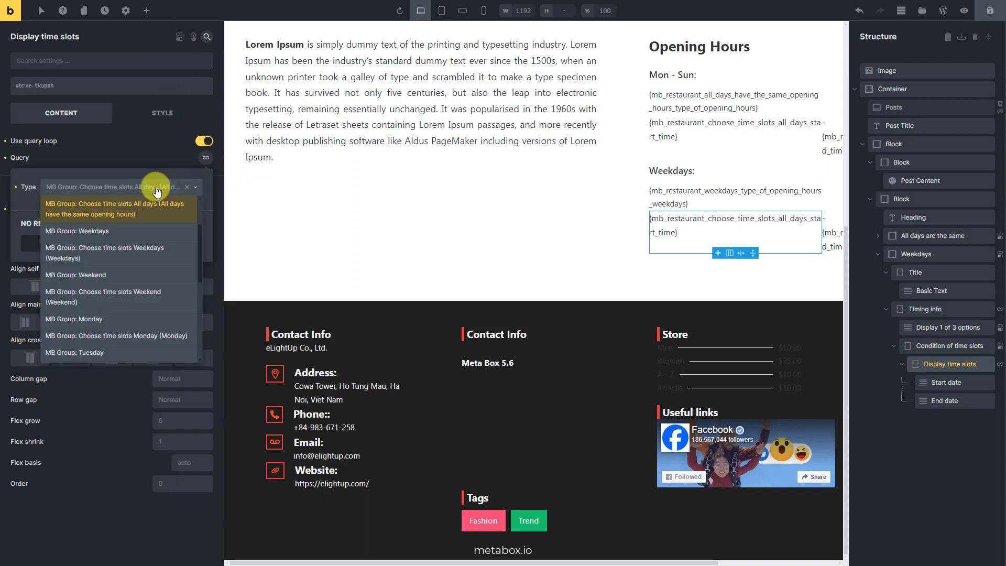
{"action": "left_click", "coordinate": [150, 260]}
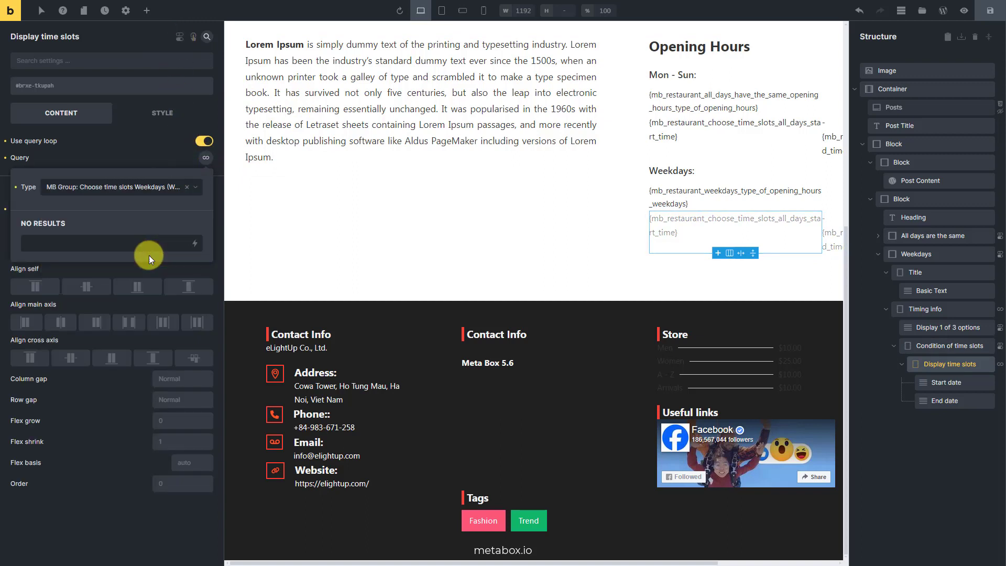
Step: Replace the content of "Start date" in "Weekdays" with the dynamic field Start time (Choose time slots Weekdays)
{"action": "left_click", "coordinate": [972, 383]}
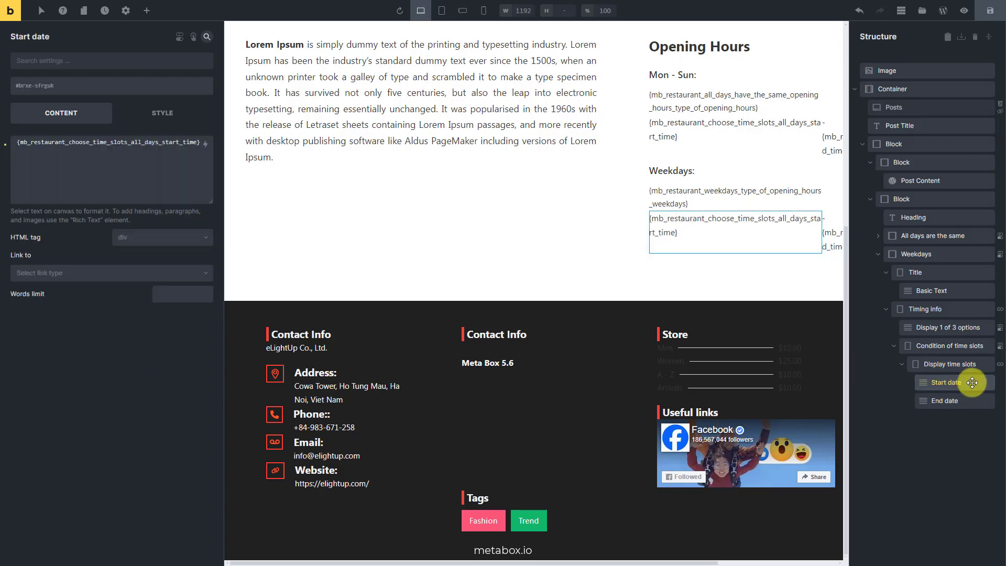
{"action": "left_click", "coordinate": [208, 181]}
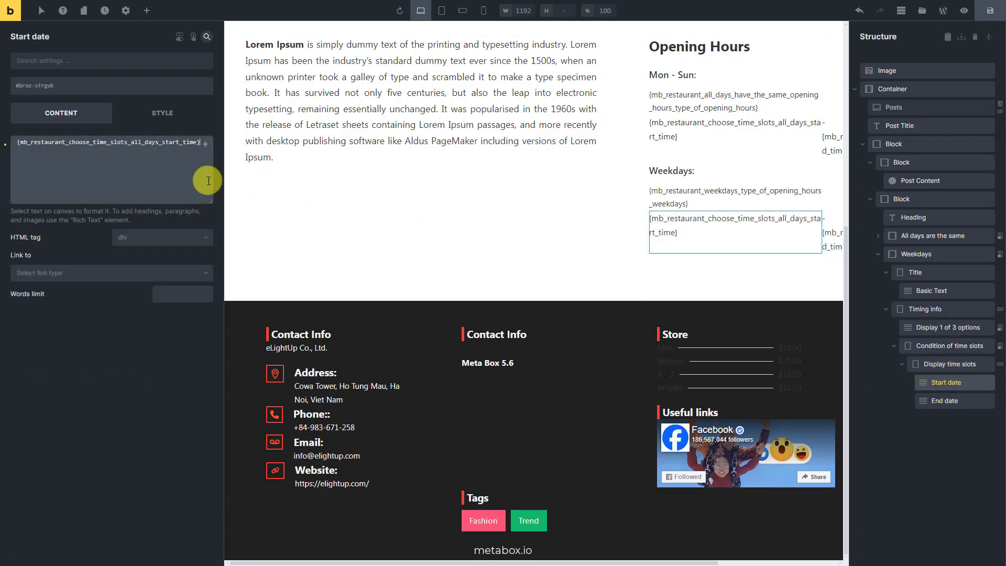
{"action": "key", "text": "ctrl+a"}
{"action": "key", "text": "BackSpace"}
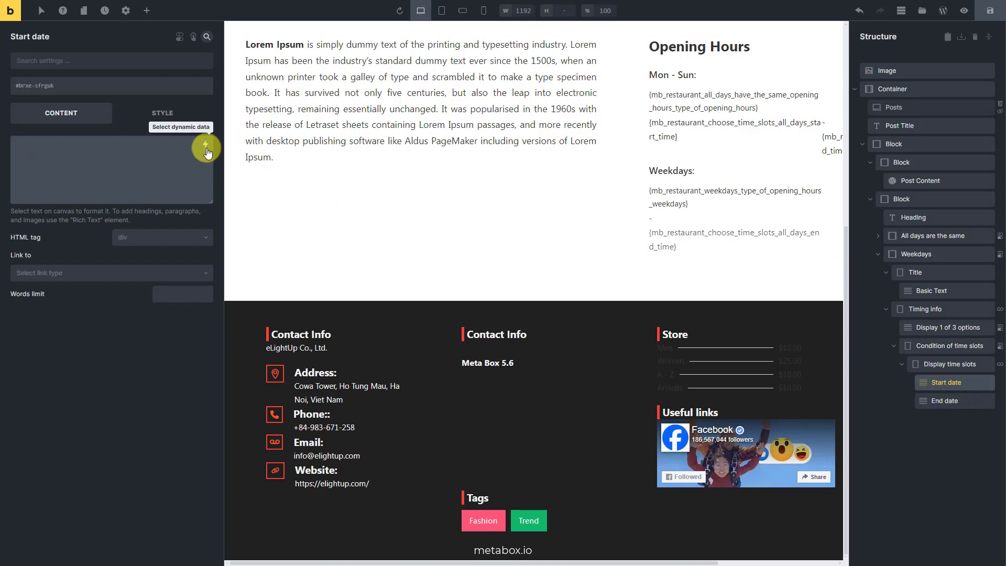
{"action": "left_click", "coordinate": [207, 150]}
{"action": "type", "text": "start"}
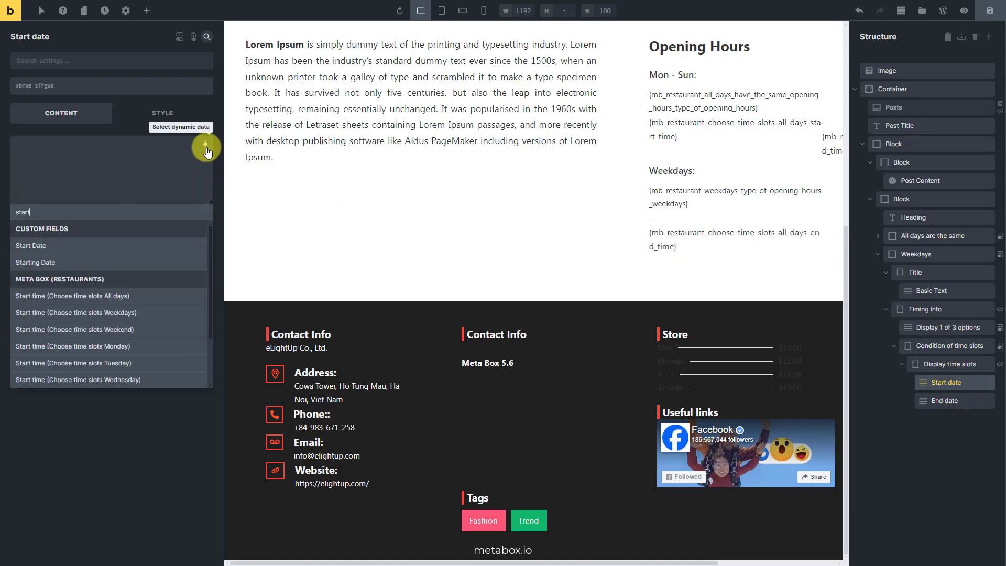
{"action": "left_click", "coordinate": [166, 312]}
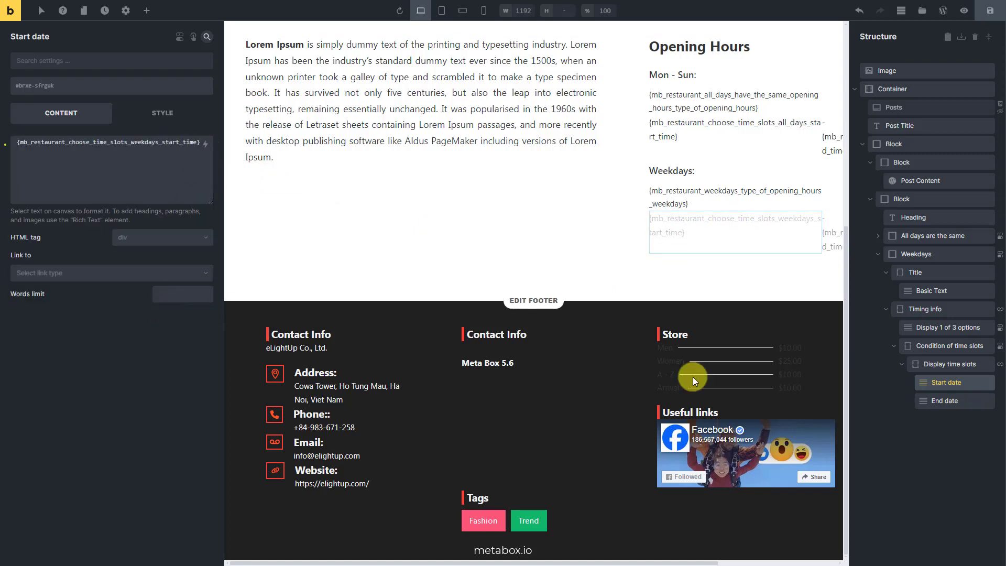
Step: Replace the content of "End date" in "Weekdays" with the dynamic field End time (Choose time slots Weekdays), preceded by a "-"
{"action": "left_click", "coordinate": [966, 404]}
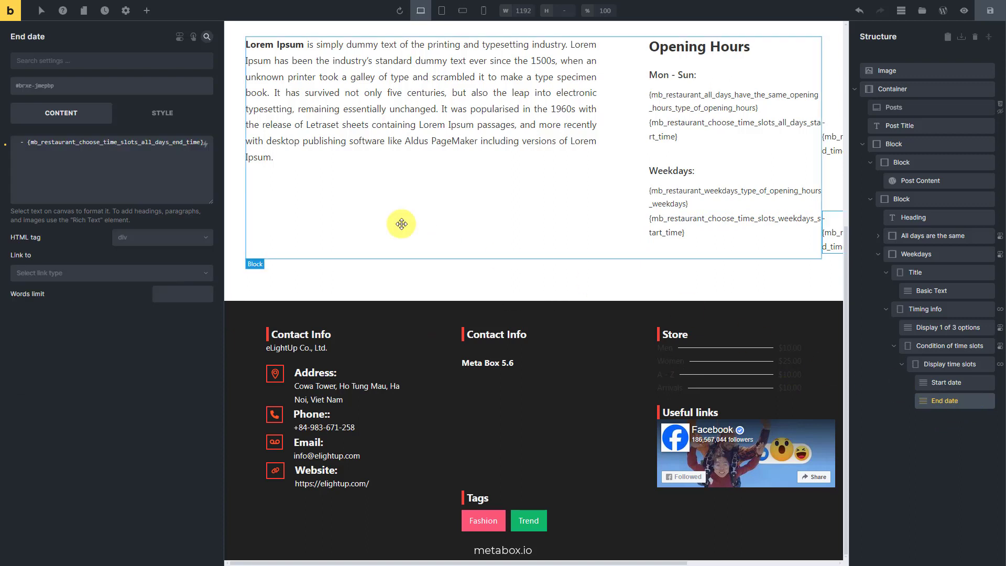
{"action": "key", "text": "ctrl+a"}
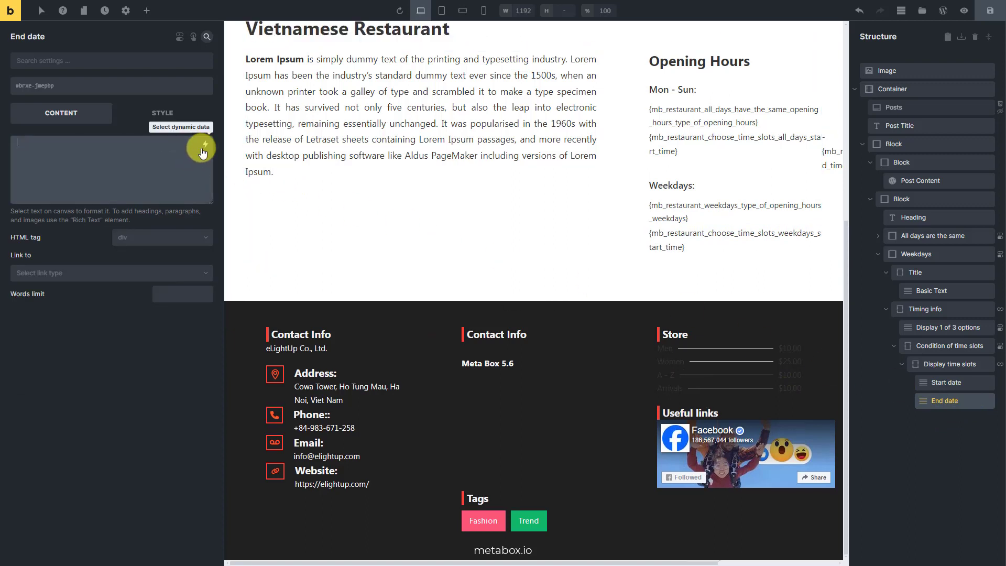
{"action": "key", "text": "BackSpace"}
{"action": "left_click", "coordinate": [204, 145]}
{"action": "type", "text": "end"}
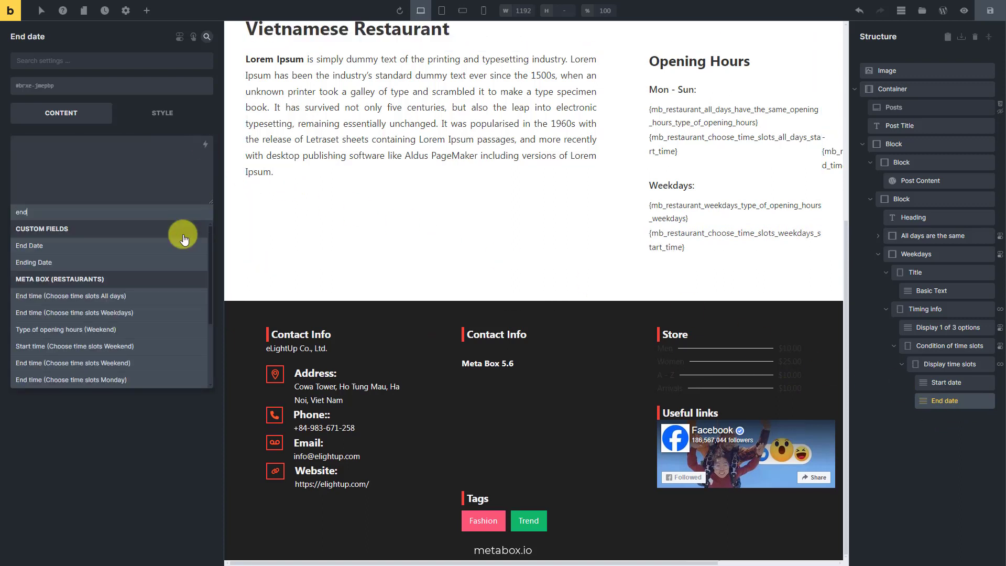
{"action": "left_click", "coordinate": [149, 312]}
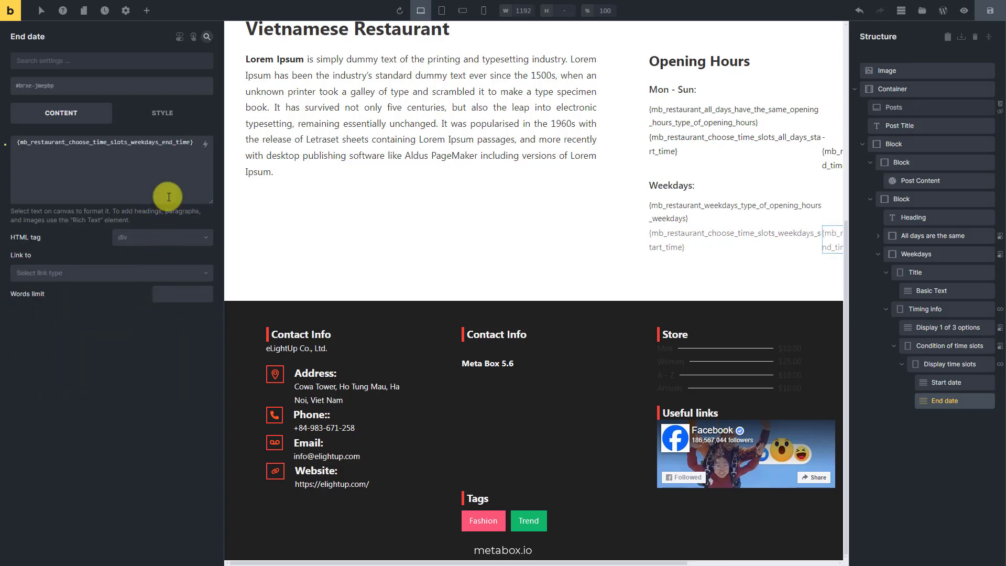
{"action": "left_click", "coordinate": [17, 145]}
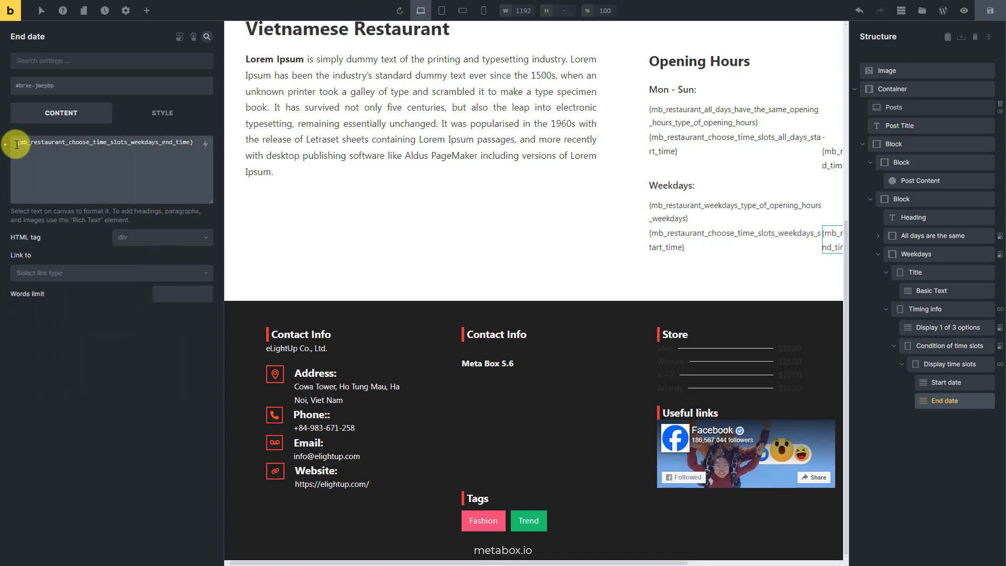
{"action": "type", "text": "-"}
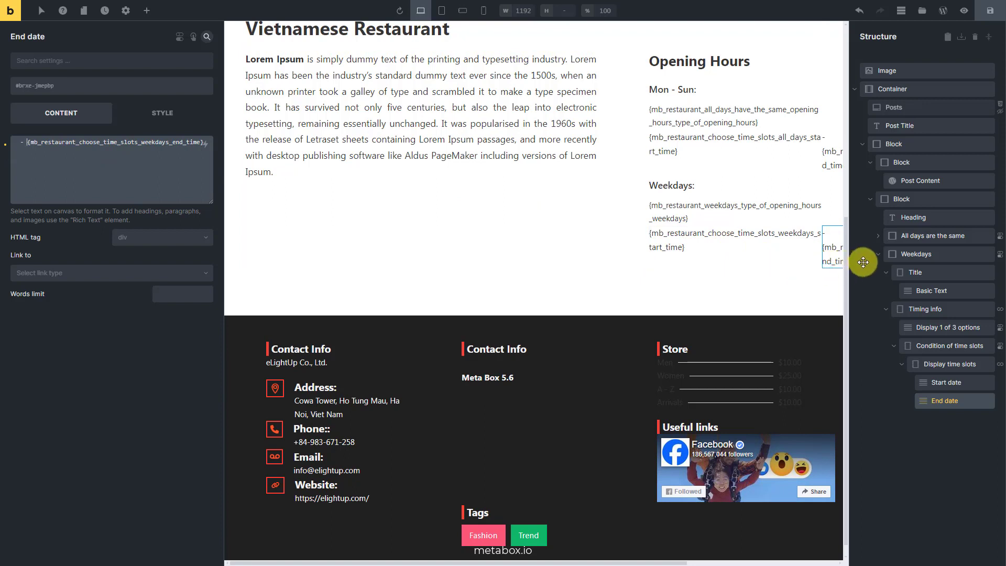
Step: Duplicate the "Weekdays" block as "Weekend" and check the copy's display condition
{"action": "left_click", "coordinate": [878, 254]}
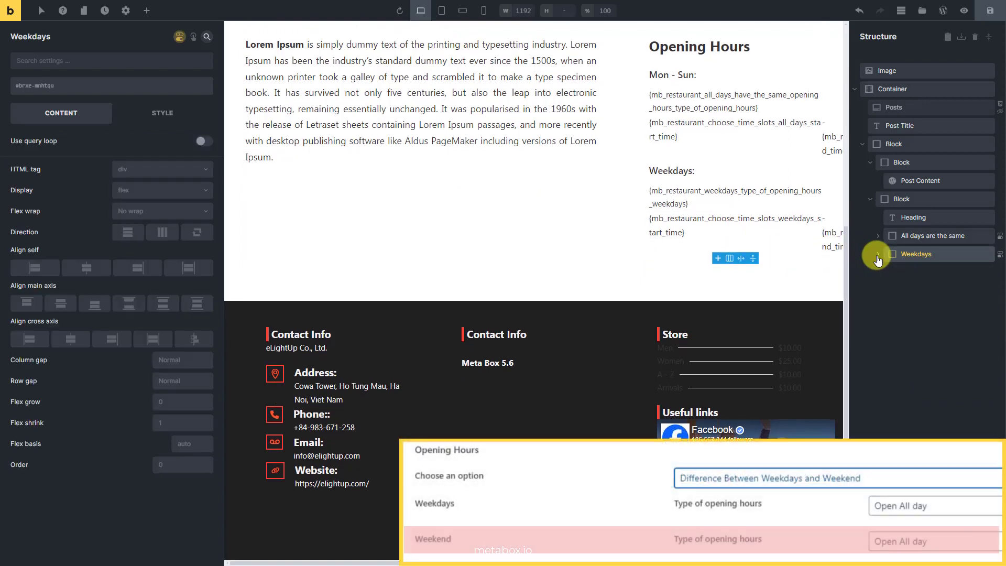
{"action": "right_click", "coordinate": [955, 255]}
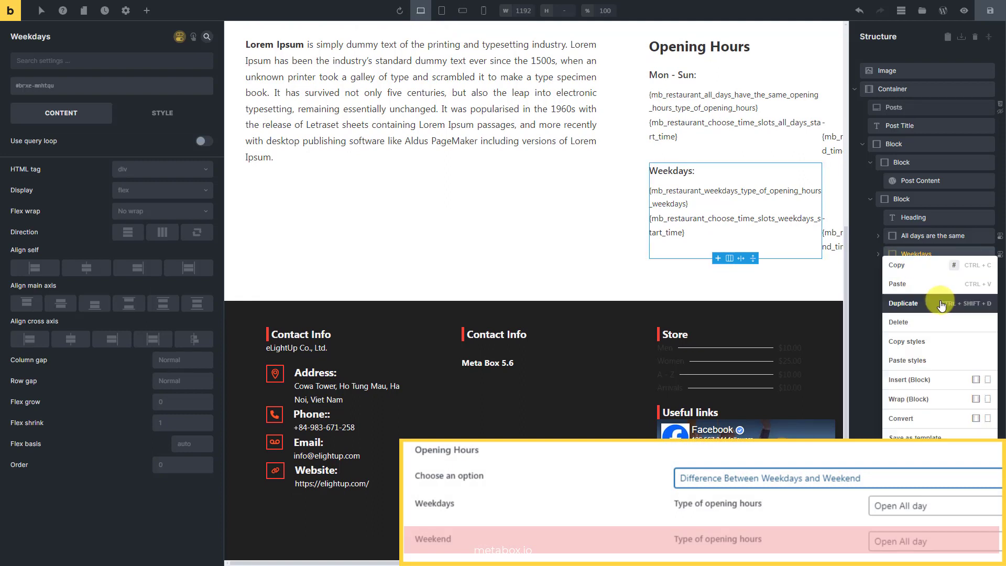
{"action": "left_click", "coordinate": [903, 303]}
{"action": "left_click", "coordinate": [950, 272]}
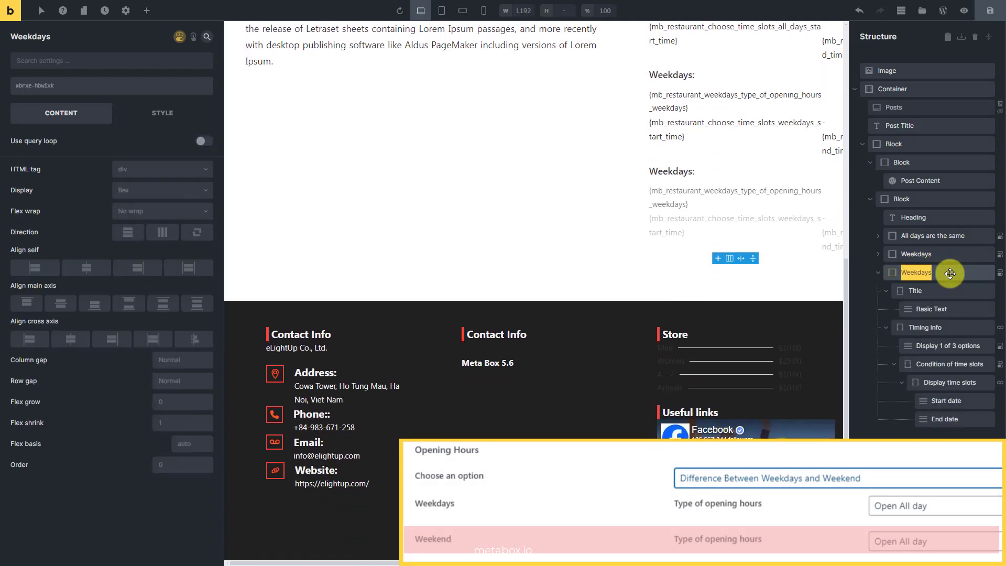
{"action": "type", "text": "Weekend"}
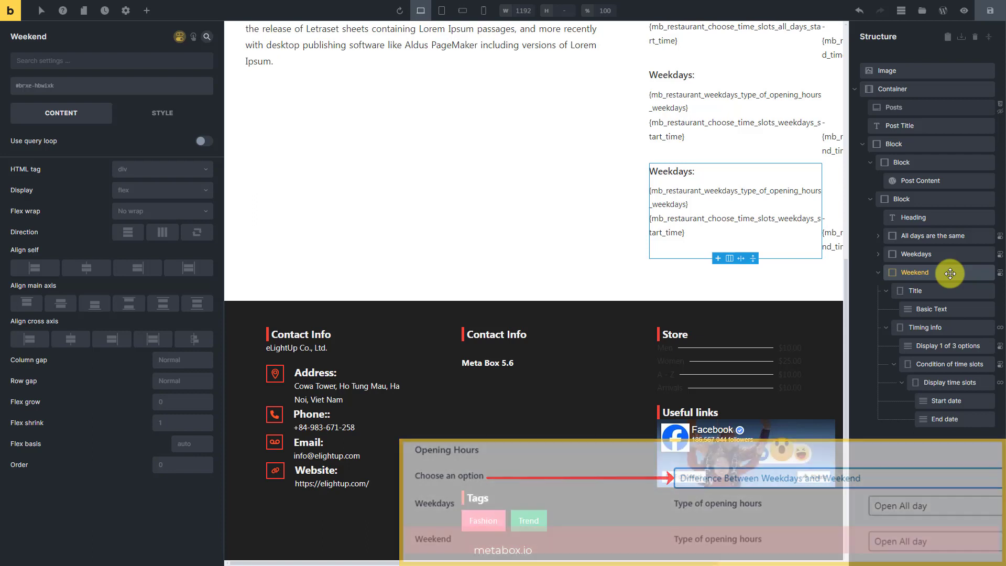
{"action": "left_click", "coordinate": [181, 38]}
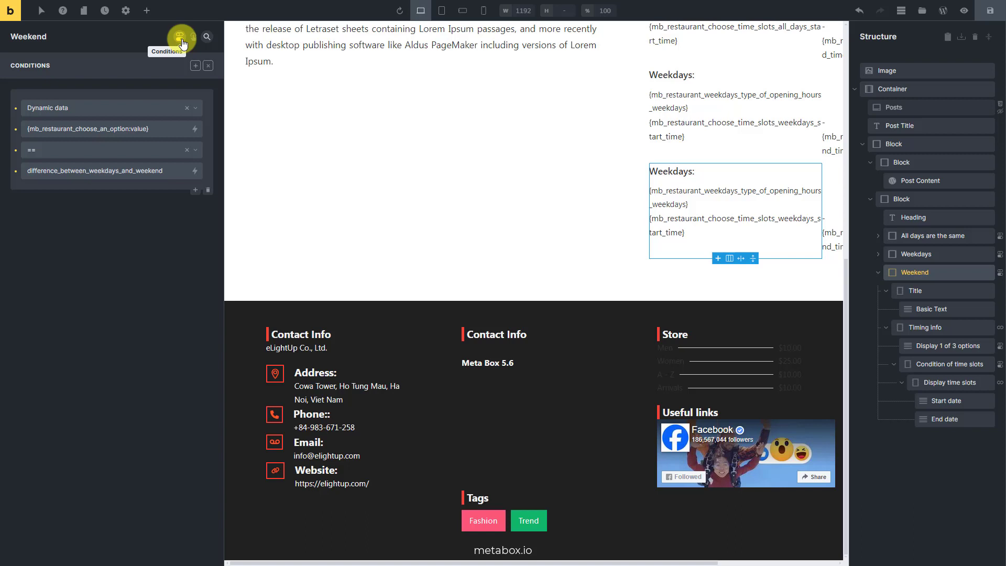
Step: Change the title's Basic Text in the "Weekend" block to "Weekend:"
{"action": "left_click", "coordinate": [967, 310]}
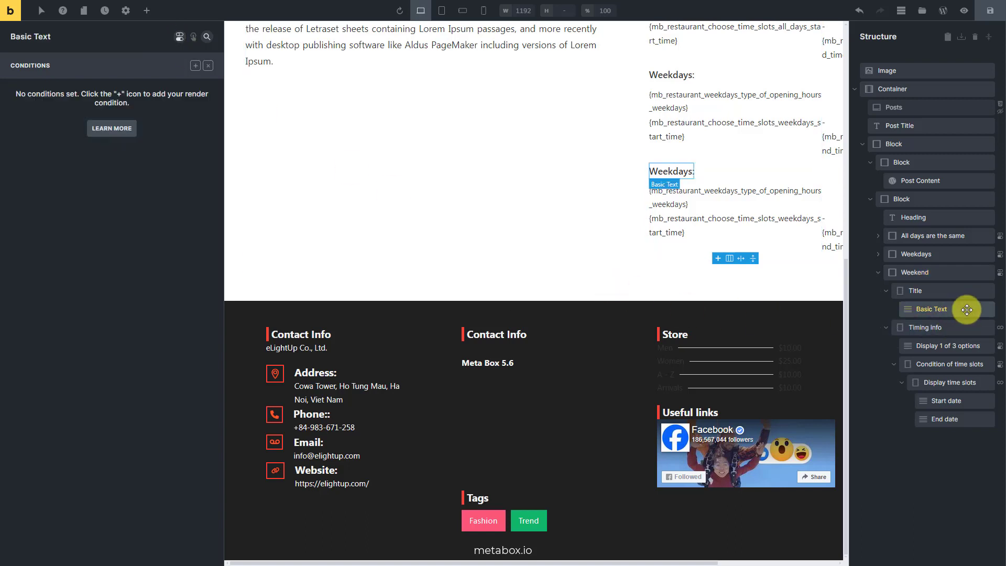
{"action": "left_click", "coordinate": [178, 38]}
{"action": "left_click", "coordinate": [146, 147]}
{"action": "key", "text": "ctrl+a"}
{"action": "type", "text": "Weekend:"}
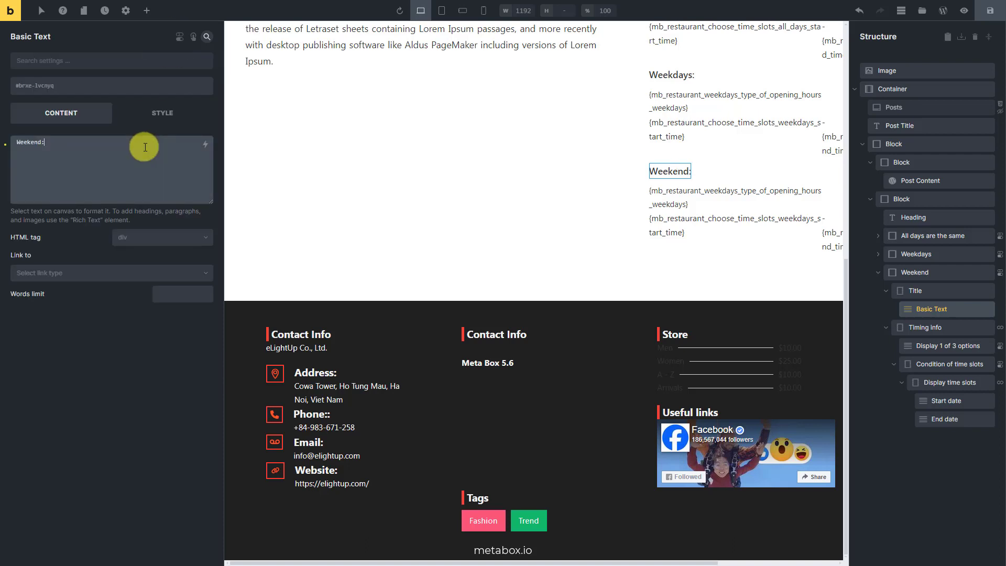
Step: Set the query loop type of "Timing info" in "Weekend" to MB Group: Weekend
{"action": "left_click", "coordinate": [963, 329]}
{"action": "left_click", "coordinate": [206, 159]}
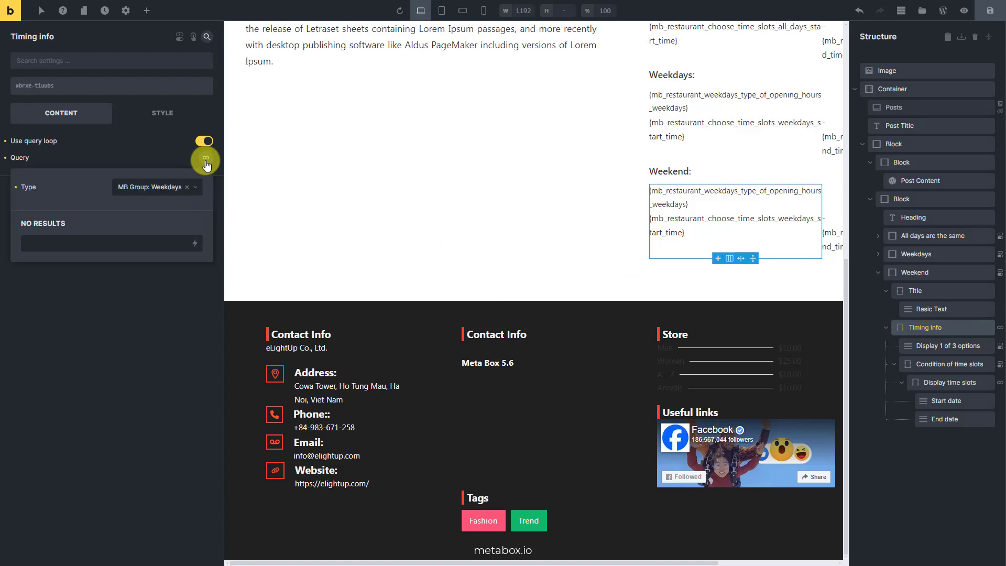
{"action": "left_click", "coordinate": [176, 187]}
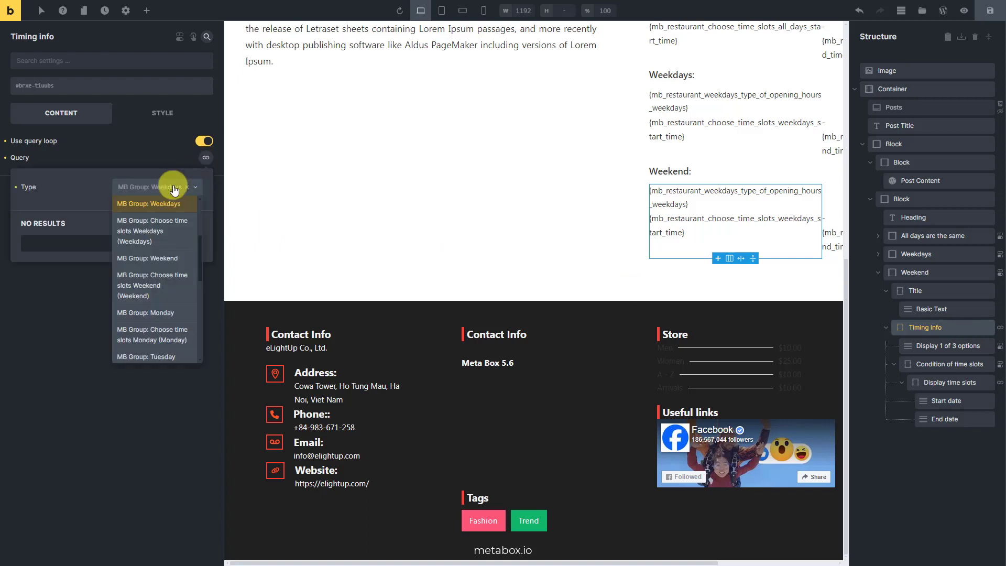
{"action": "left_click", "coordinate": [185, 259]}
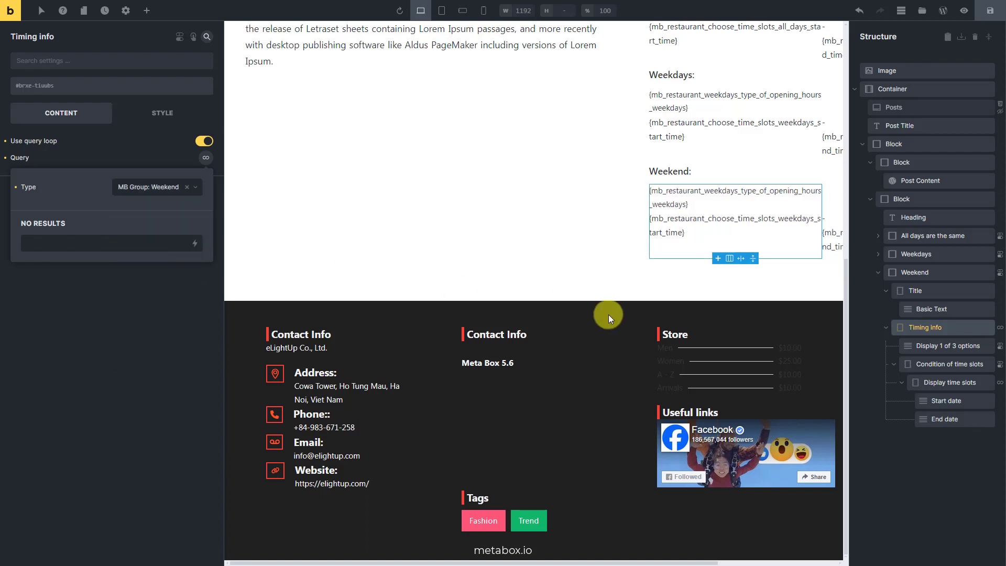
Step: Replace the content of "Display 1 of 3 options" in "Weekend" with the dynamic field Type of opening hours (Weekend)
{"action": "left_click", "coordinate": [945, 347]}
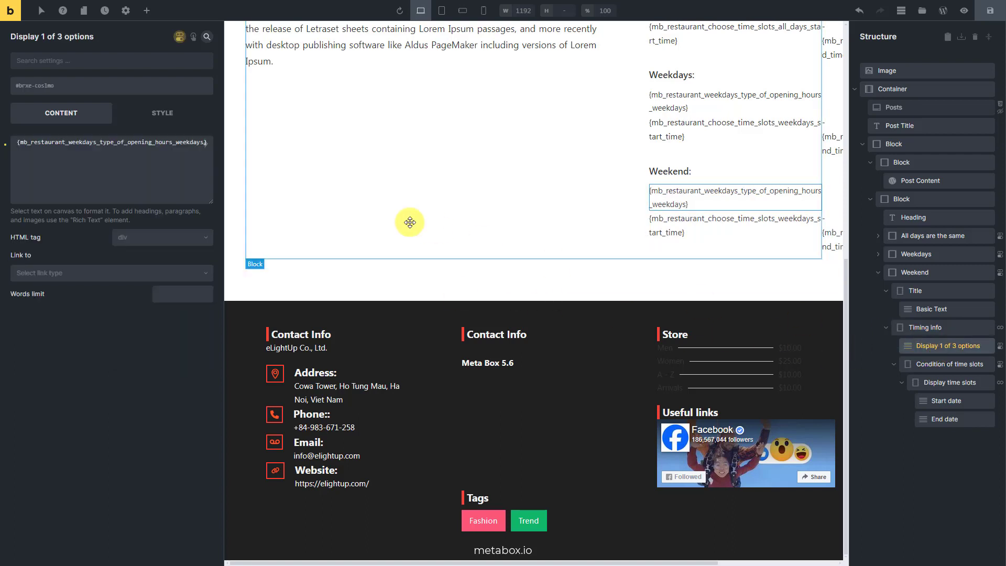
{"action": "left_click", "coordinate": [202, 175]}
{"action": "key", "text": "ctrl+a"}
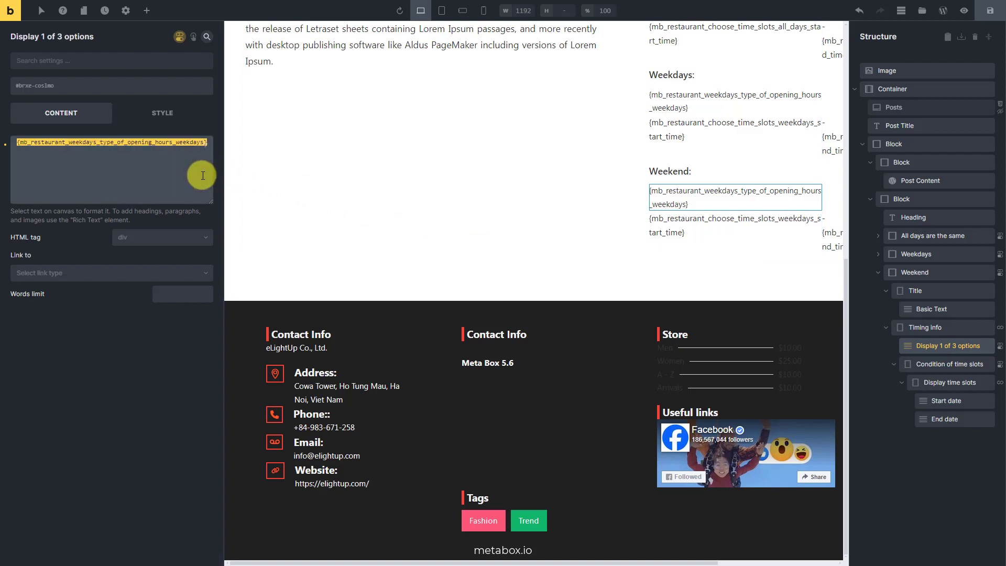
{"action": "key", "text": "BackSpace"}
{"action": "left_click", "coordinate": [205, 145]}
{"action": "type", "text": "wee"}
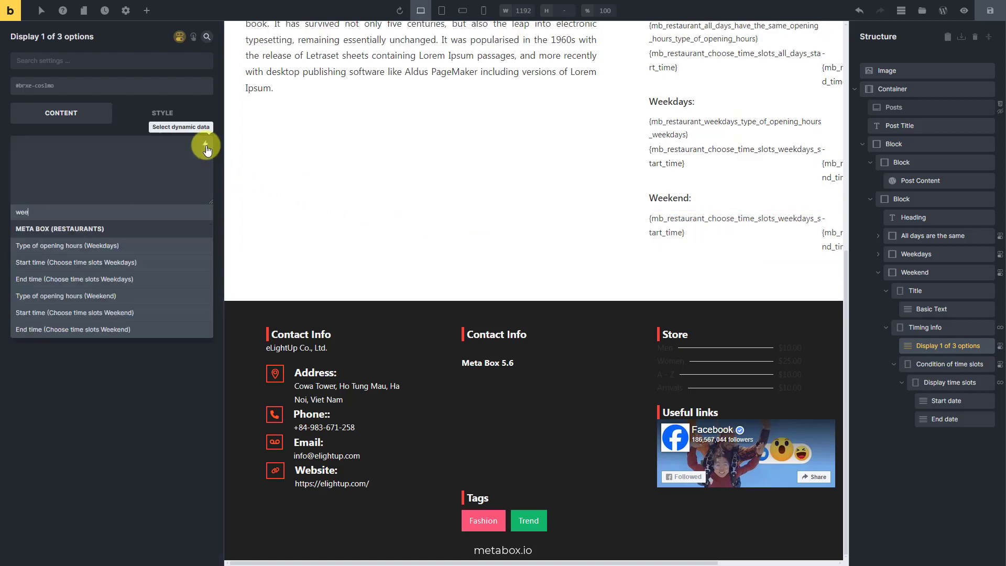
{"action": "left_click", "coordinate": [139, 297]}
Step: Switch the condition of "Display 1 of 3 options" in "Weekend" to the Type of opening hours (Weekend) field with ":value" added
{"action": "left_click", "coordinate": [181, 38]}
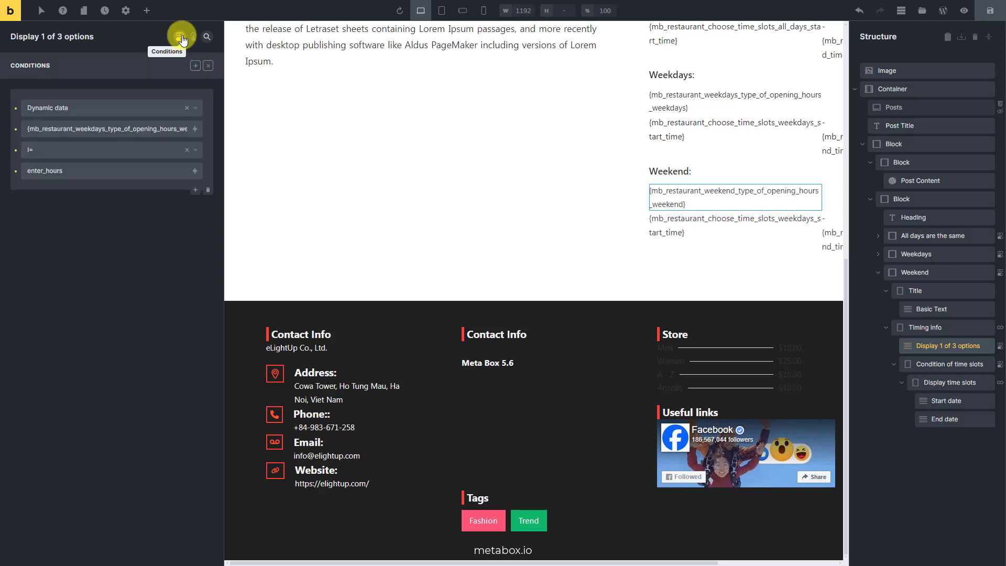
{"action": "triple_click", "coordinate": [187, 128]}
{"action": "key", "text": "BackSpace"}
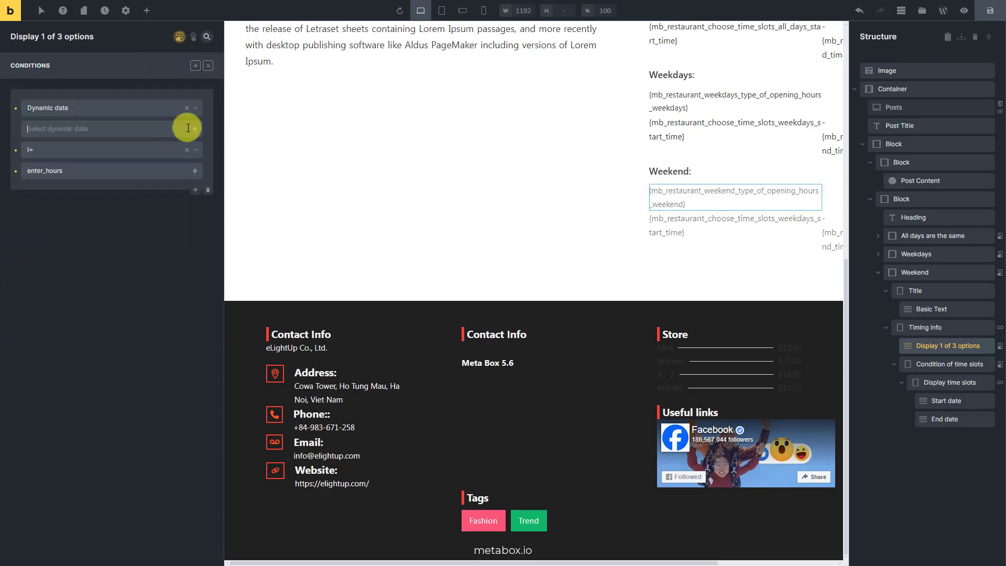
{"action": "left_click", "coordinate": [196, 130]}
{"action": "type", "text": "wee"}
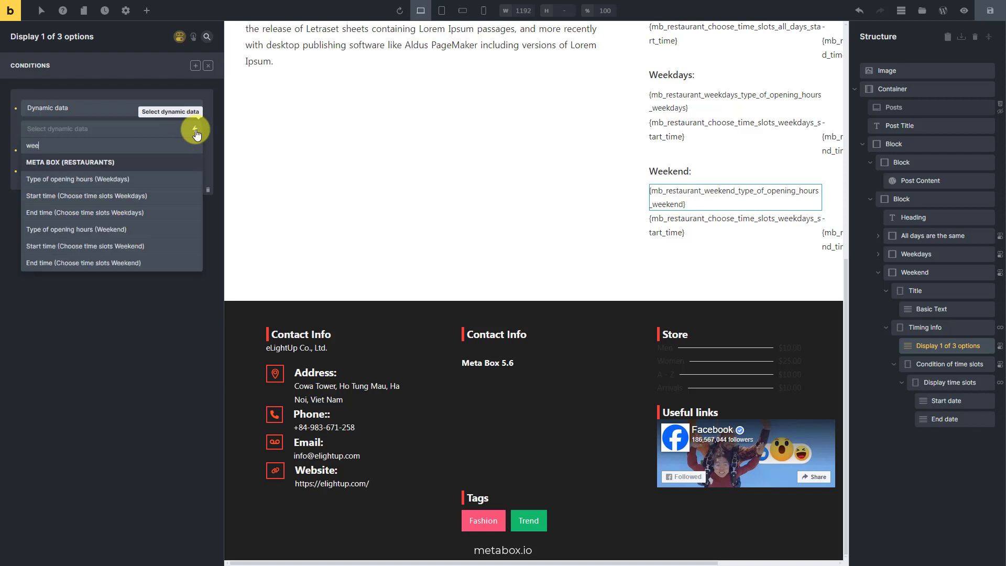
{"action": "left_click", "coordinate": [150, 230]}
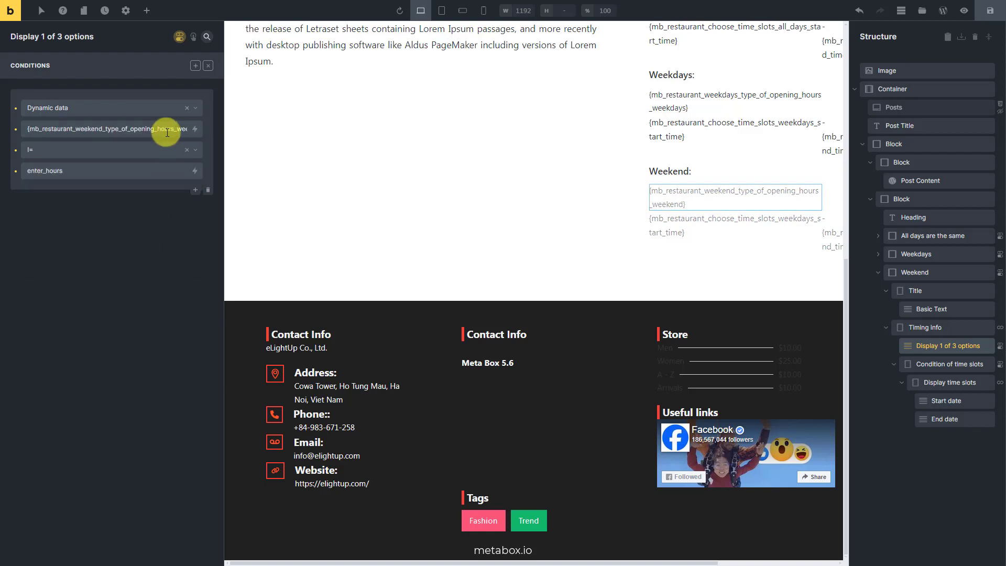
{"action": "key", "text": "End"}
{"action": "key", "text": "Left"}
{"action": "type", "text": ":value"}
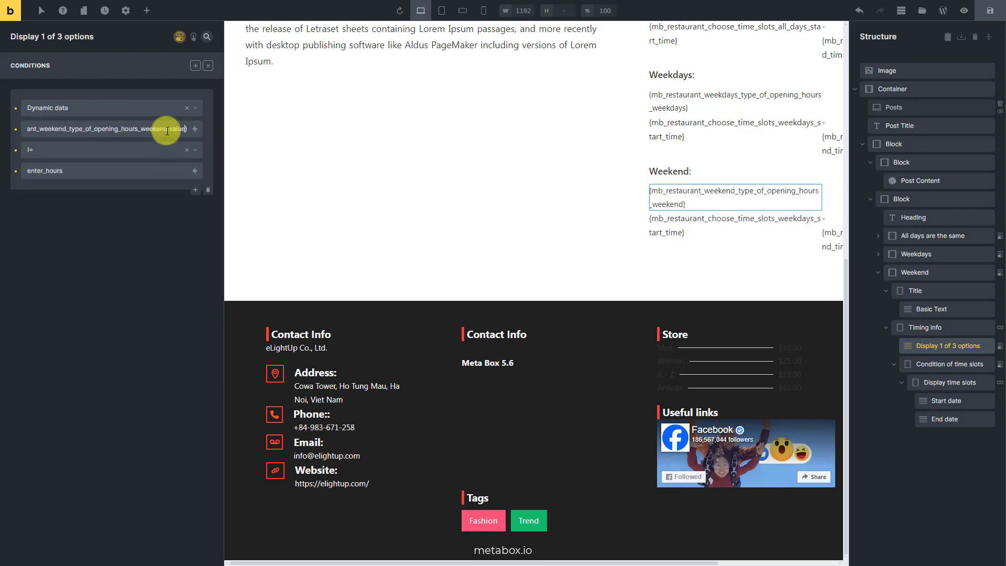
Step: Switch the condition of "Condition of time slots" in "Weekend" to the Type of opening hours (Weekend) field with ":value" added
{"action": "left_click", "coordinate": [938, 363]}
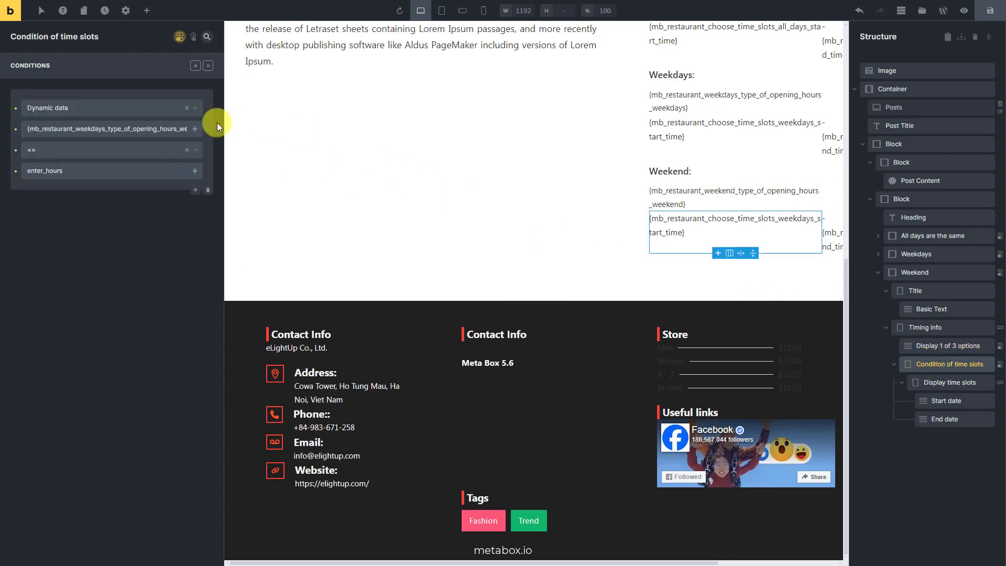
{"action": "triple_click", "coordinate": [174, 129]}
{"action": "key", "text": "BackSpace"}
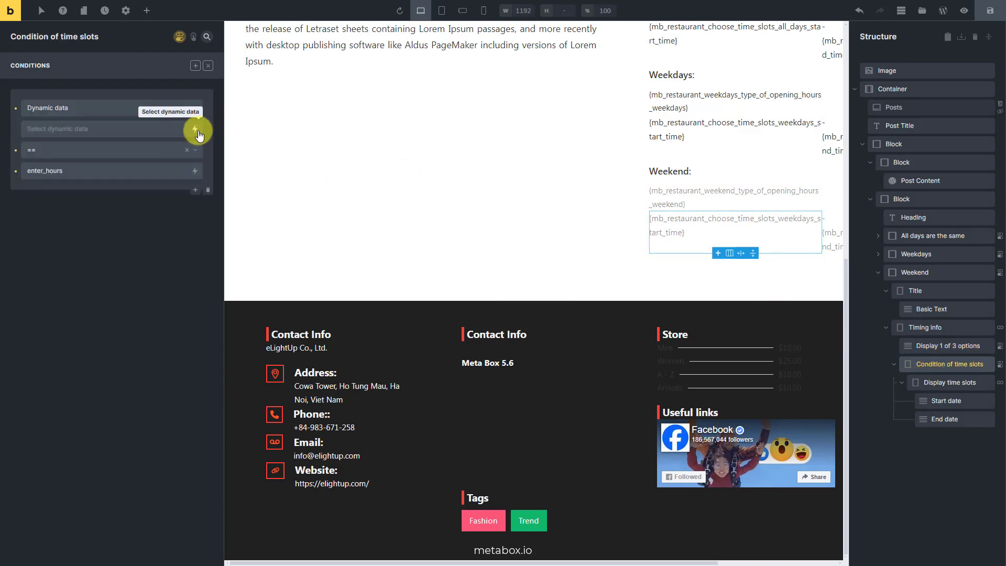
{"action": "left_click", "coordinate": [195, 130]}
{"action": "scroll", "coordinate": [157, 199], "scroll_direction": "down", "scroll_amount": 2}
{"action": "left_click", "coordinate": [152, 229]}
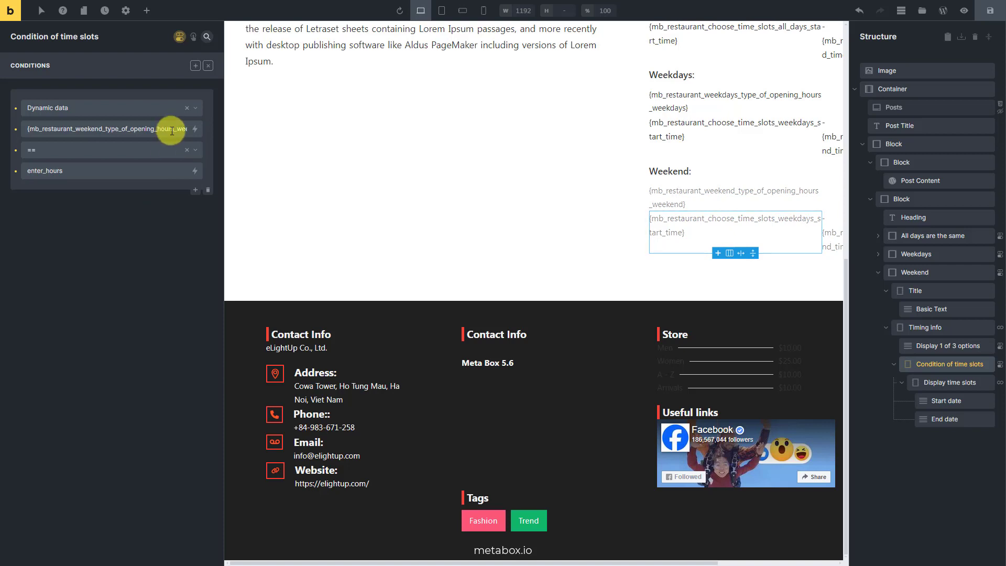
{"action": "triple_click", "coordinate": [172, 130]}
{"action": "key", "text": "End"}
{"action": "type", "text": ":value"}
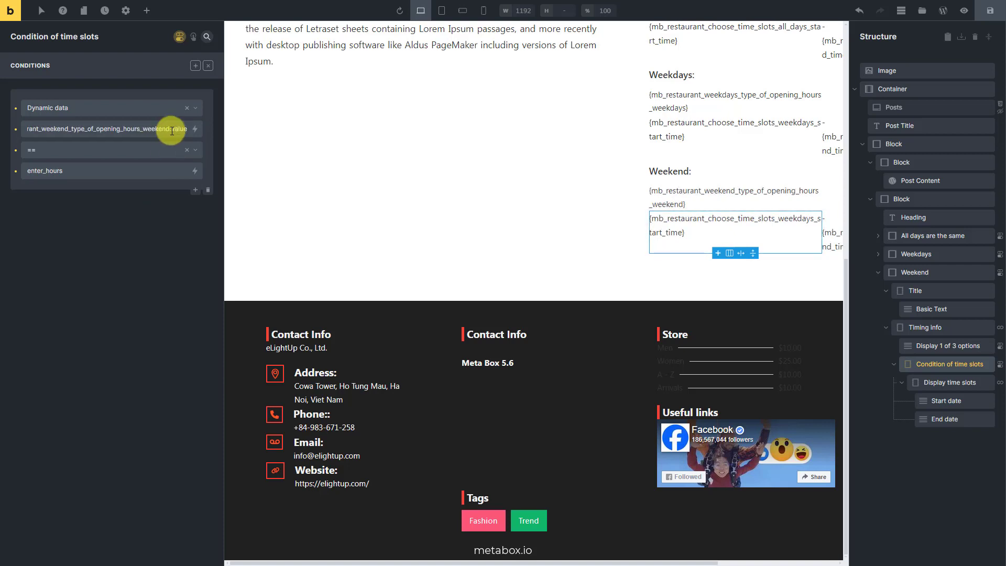
Step: Set the query loop type of "Display time slots" in "Weekend" to MB Group: Choose time slots Weekdays (Weekdays)
{"action": "left_click", "coordinate": [928, 383]}
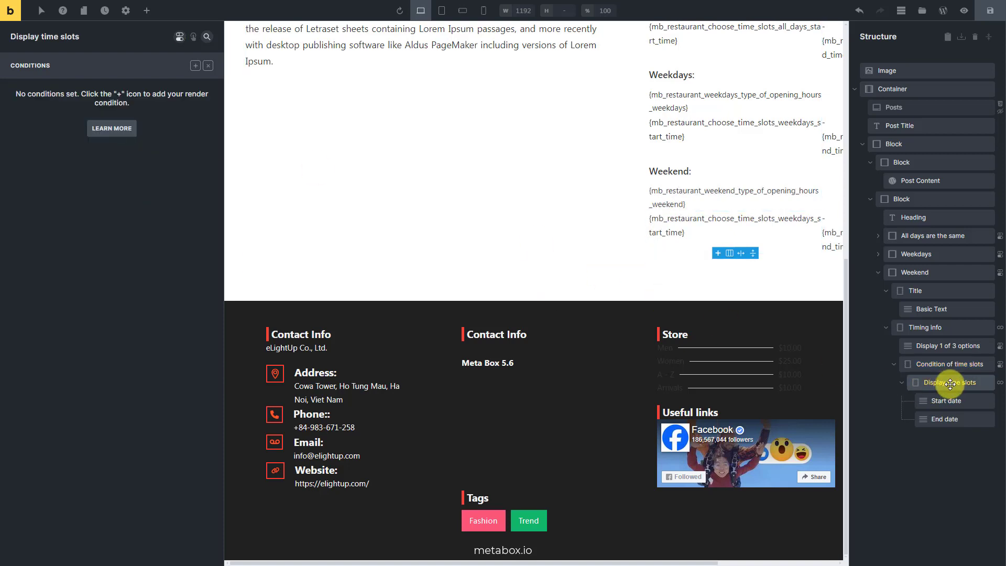
{"action": "left_click", "coordinate": [179, 38]}
{"action": "left_click", "coordinate": [204, 159]}
{"action": "left_click", "coordinate": [187, 186]}
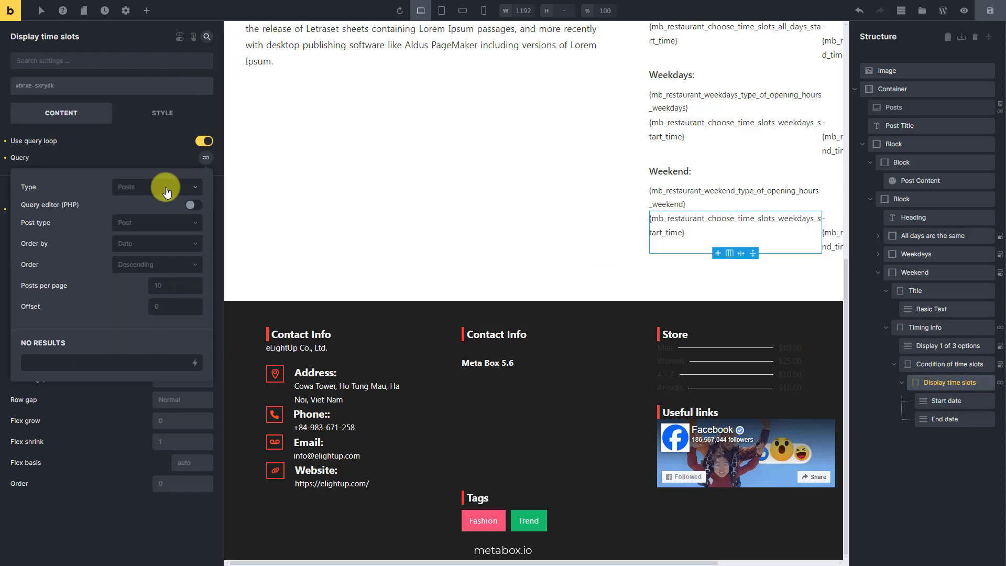
{"action": "left_click", "coordinate": [157, 186]}
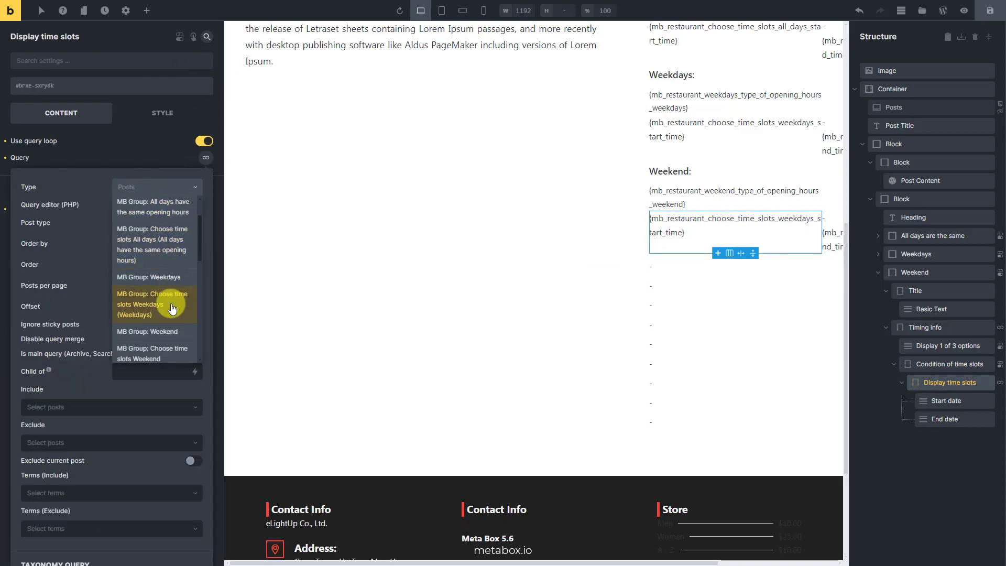
{"action": "left_click", "coordinate": [166, 313]}
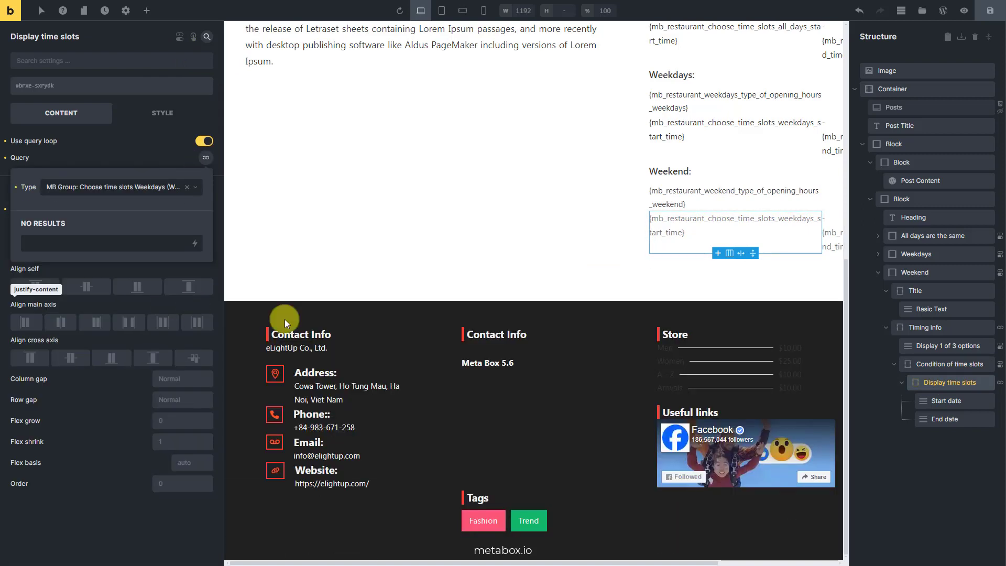
Step: Replace the content of "Start date" in "Weekend" with the dynamic field Start time (Choose time slots Weekend)
{"action": "left_click", "coordinate": [966, 403]}
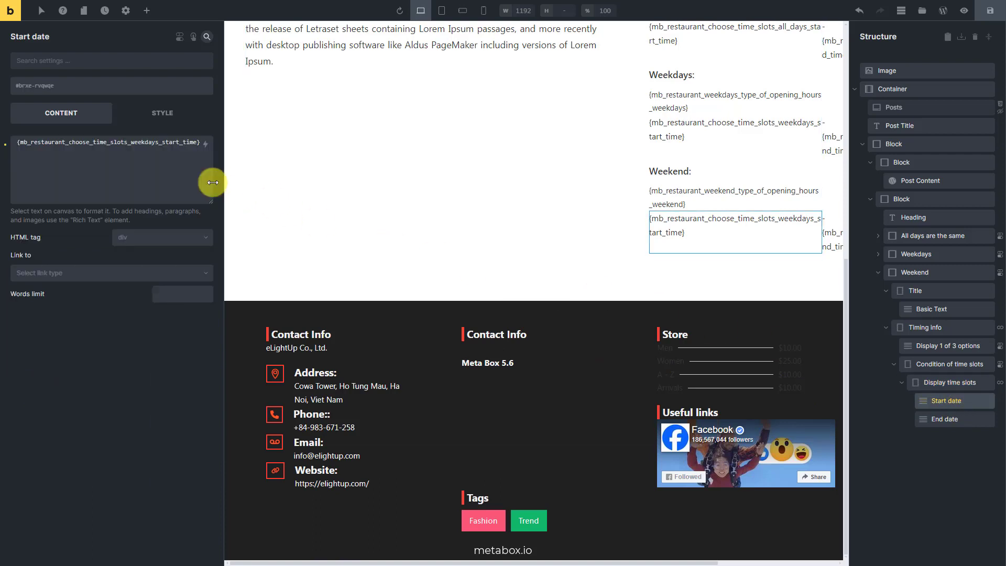
{"action": "left_click", "coordinate": [181, 170]}
{"action": "key", "text": "ctrl+a"}
{"action": "key", "text": "BackSpace"}
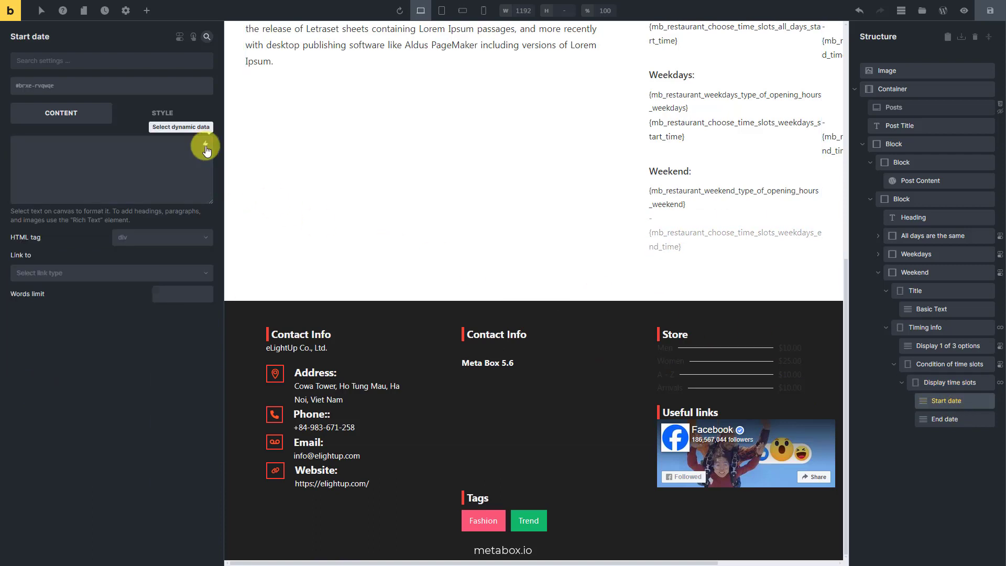
{"action": "left_click", "coordinate": [206, 144]}
{"action": "type", "text": "start"}
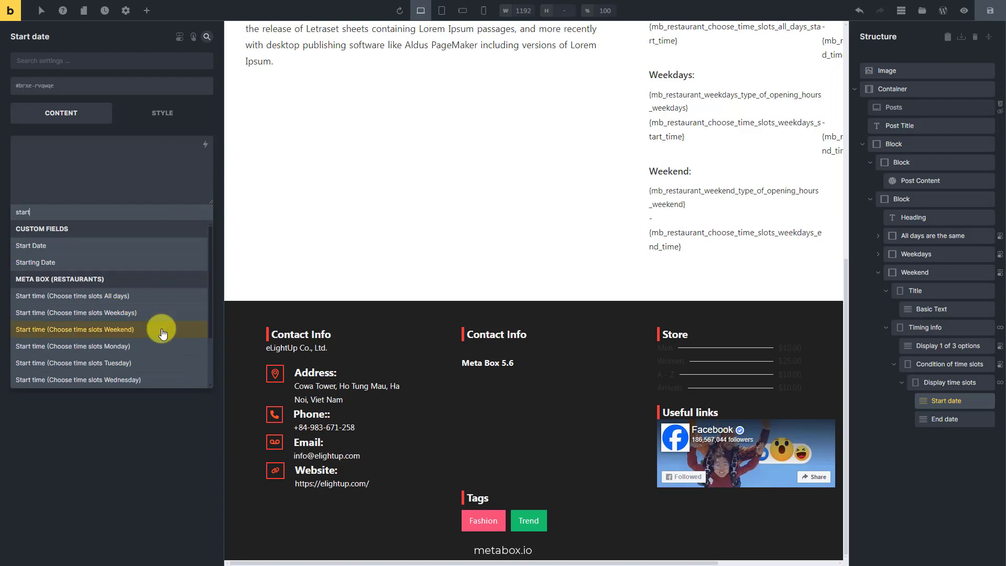
{"action": "left_click", "coordinate": [161, 330]}
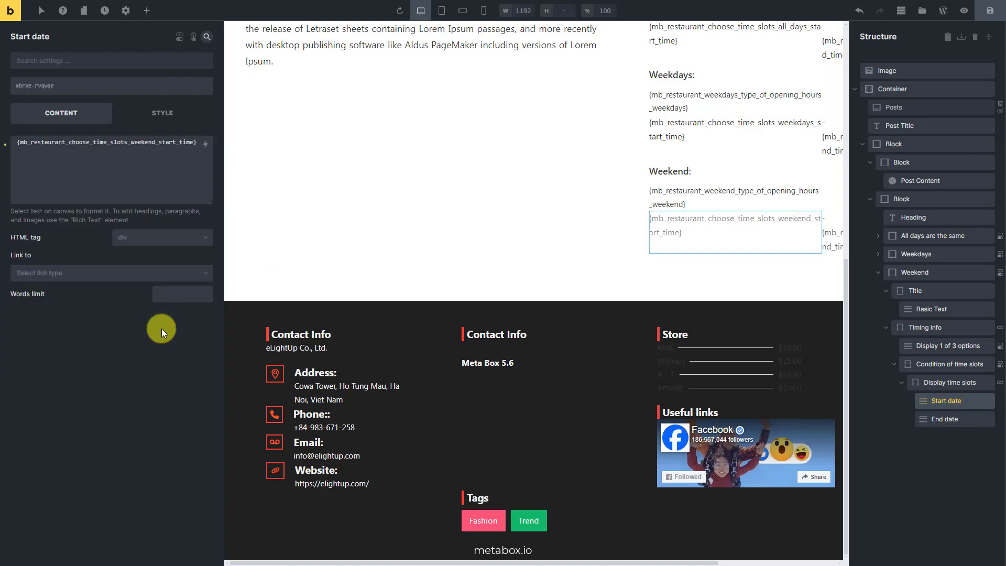
Step: Replace the content of "End date" in "Weekend" with "-" and, on the following line, the dynamic field Type of opening hours (Weekend)
{"action": "left_click", "coordinate": [959, 419]}
{"action": "left_click", "coordinate": [169, 162]}
{"action": "key", "text": "ctrl+a"}
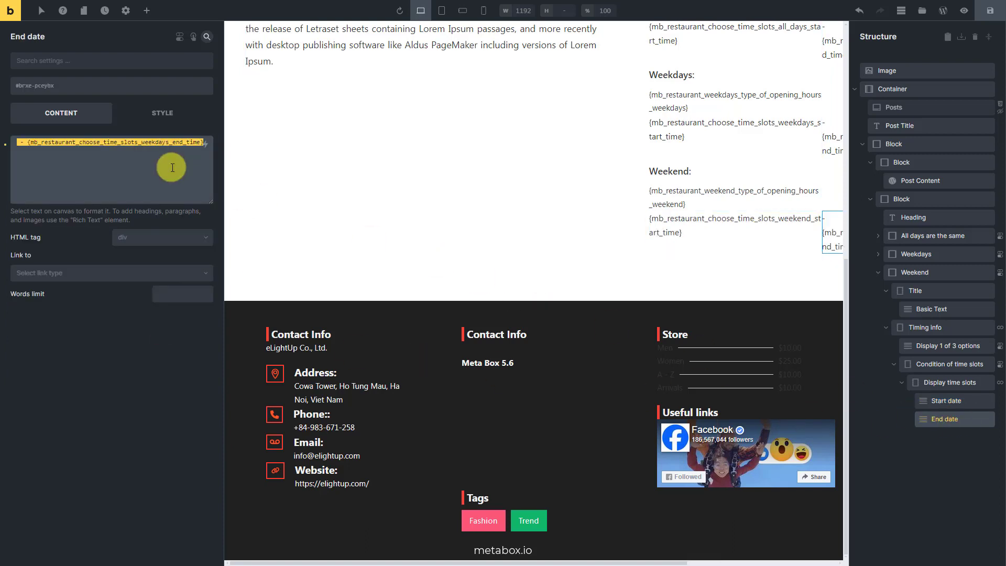
{"action": "key", "text": "BackSpace"}
{"action": "left_click", "coordinate": [203, 146]}
{"action": "type", "text": "end"}
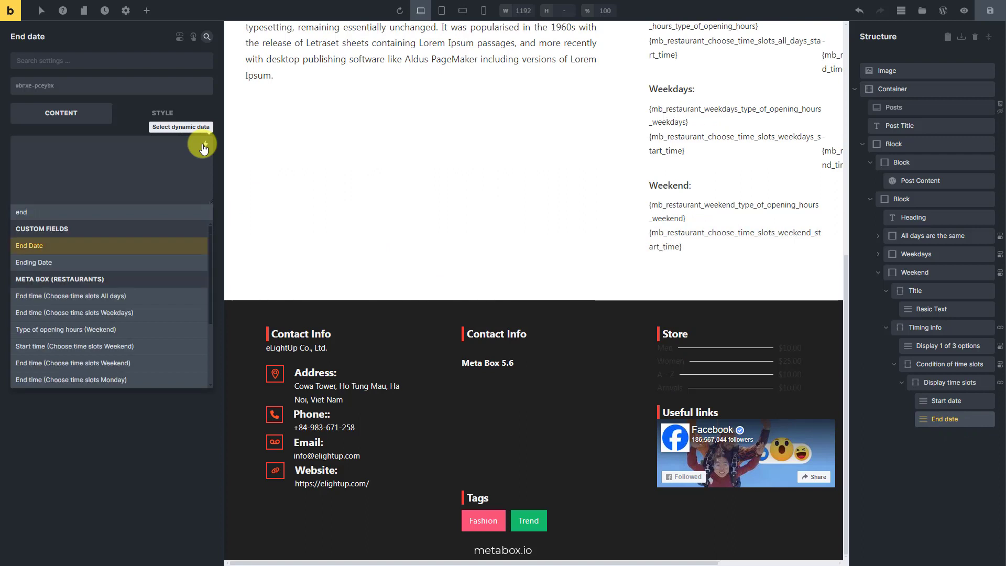
{"action": "left_click", "coordinate": [153, 330]}
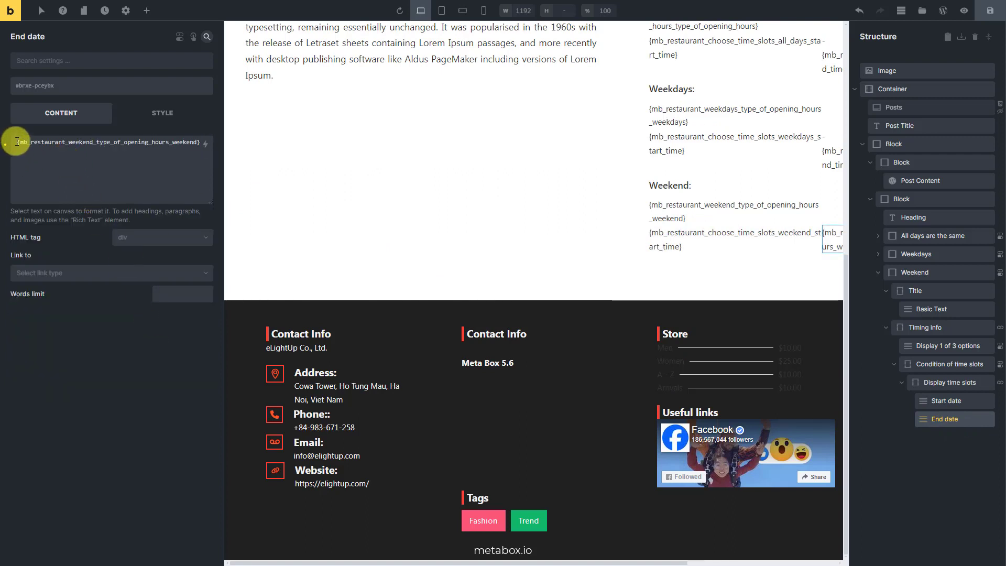
{"action": "left_click", "coordinate": [17, 142]}
{"action": "key", "text": "Return"}
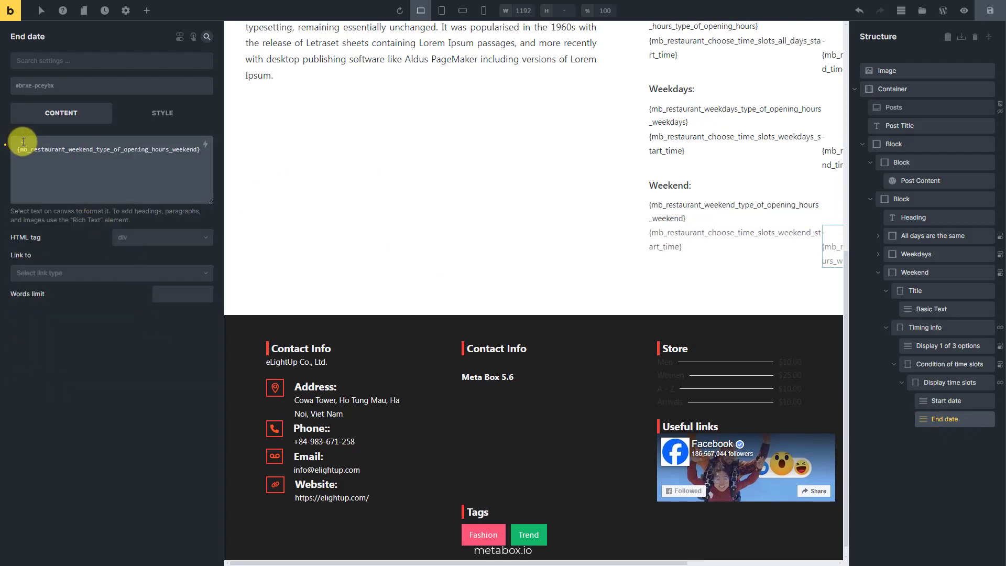
{"action": "type", "text": "-"}
Step: Save the template, preview it and open it on the frontend
{"action": "left_click", "coordinate": [988, 12]}
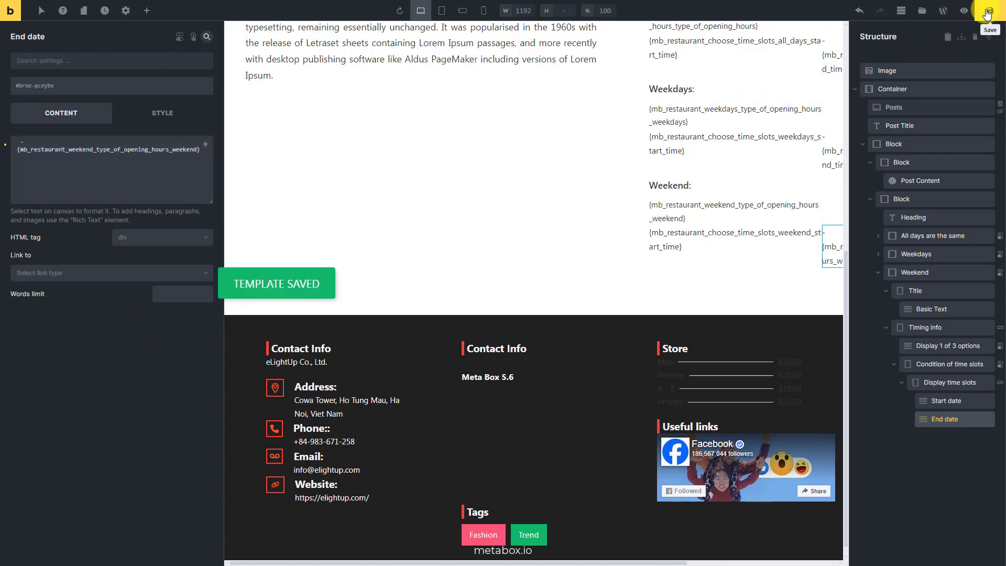
{"action": "left_click", "coordinate": [964, 11]}
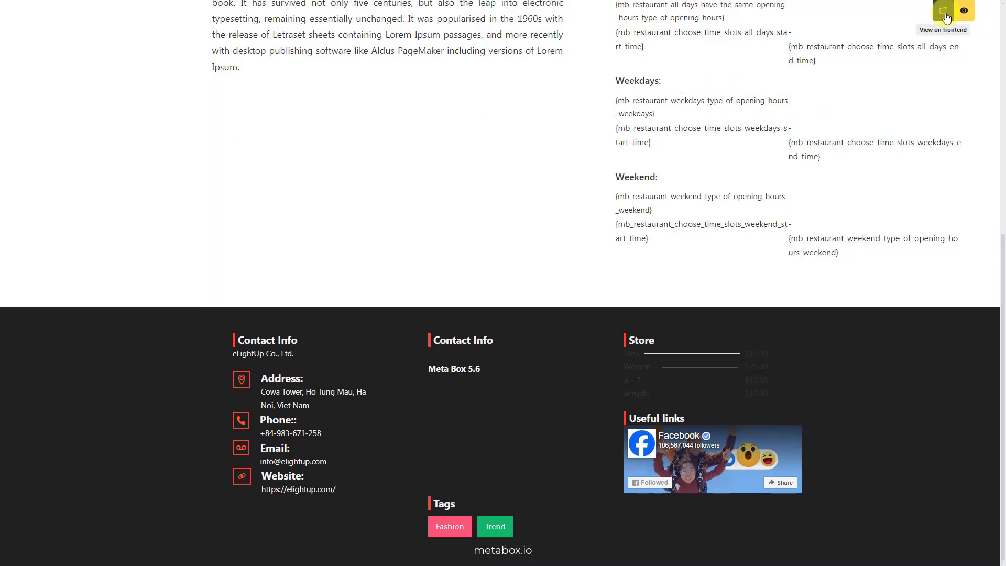
{"action": "left_click", "coordinate": [945, 16]}
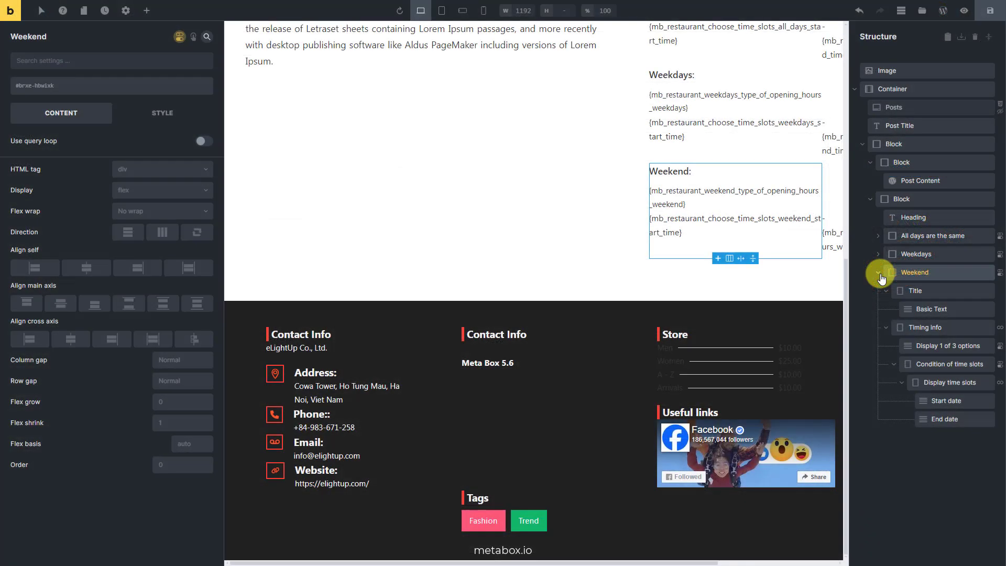
Step: Duplicate the "Weekend" block and rename the copy "Monday"
{"action": "left_click", "coordinate": [878, 273]}
{"action": "right_click", "coordinate": [962, 271]}
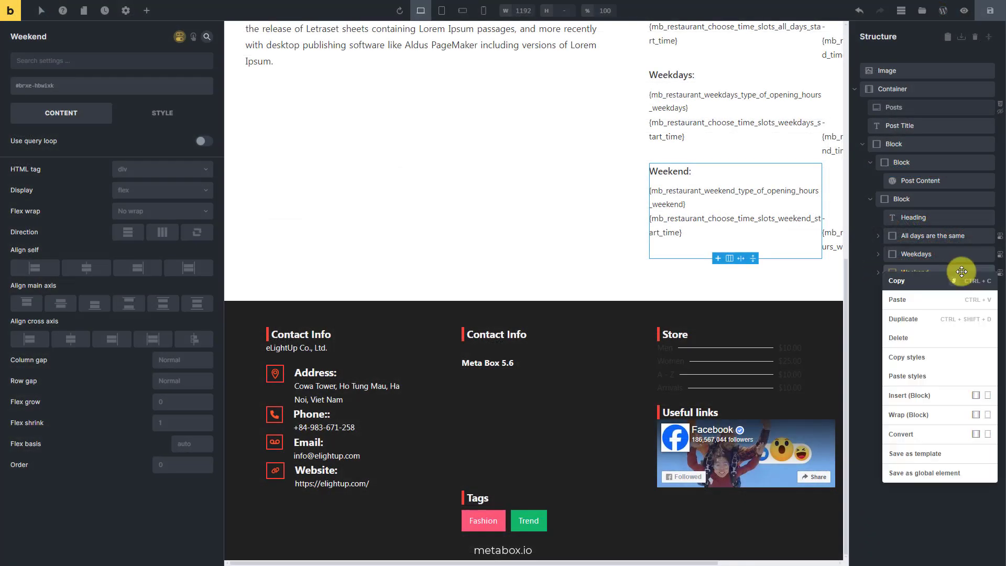
{"action": "left_click", "coordinate": [937, 320]}
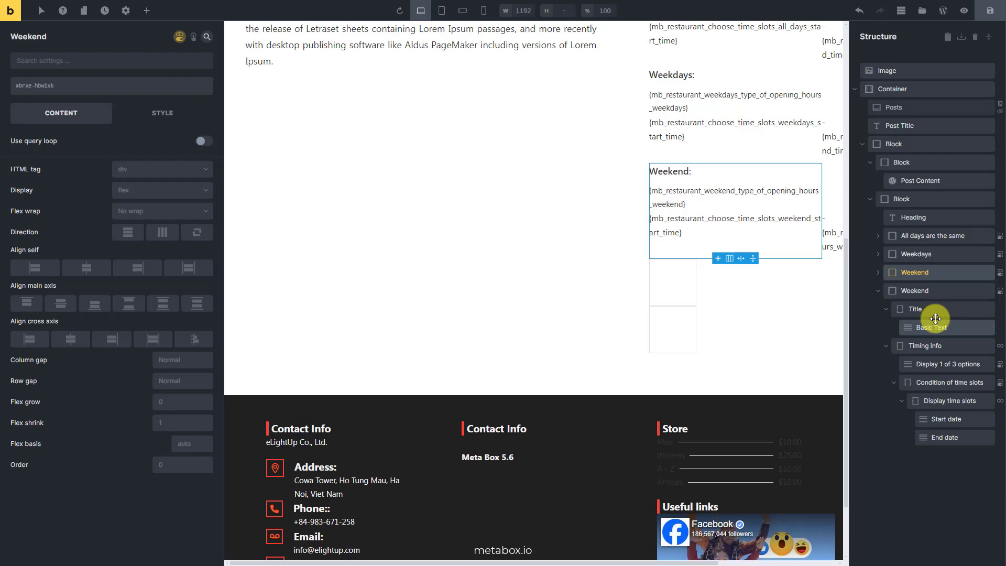
{"action": "double_click", "coordinate": [943, 289]}
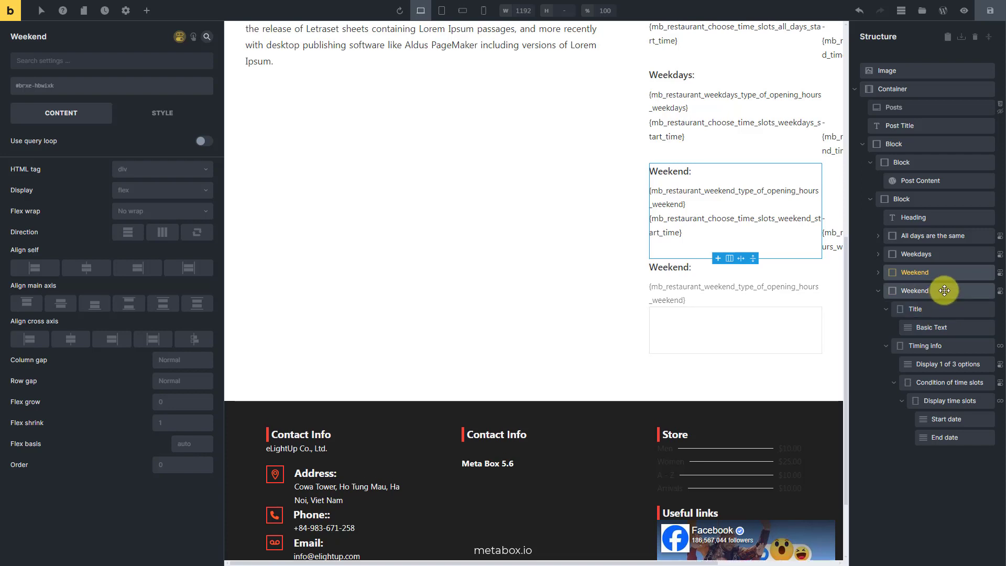
{"action": "type", "text": "Monday"}
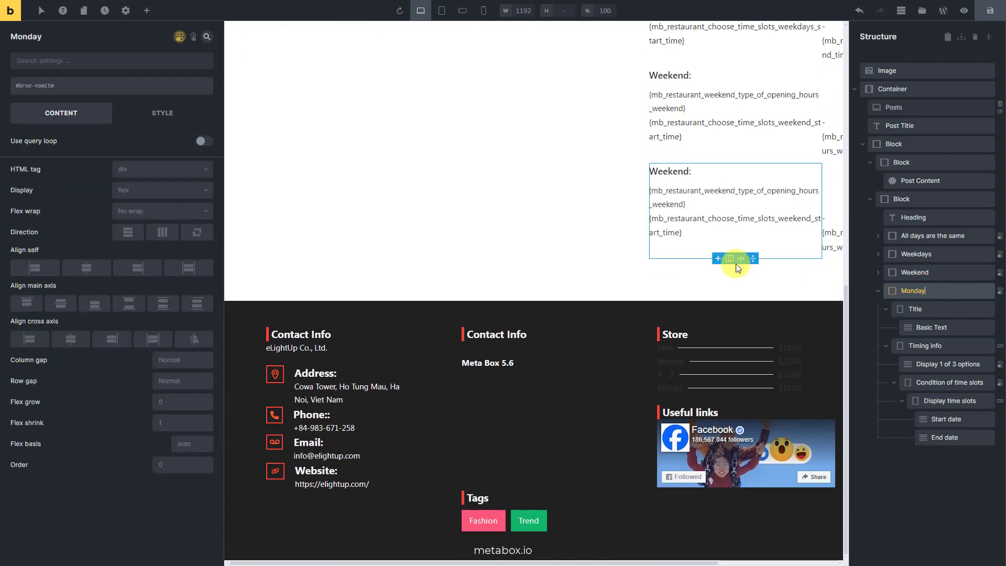
Step: Change the comparison value in the "Monday" block's condition to "custom"
{"action": "left_click", "coordinate": [179, 37]}
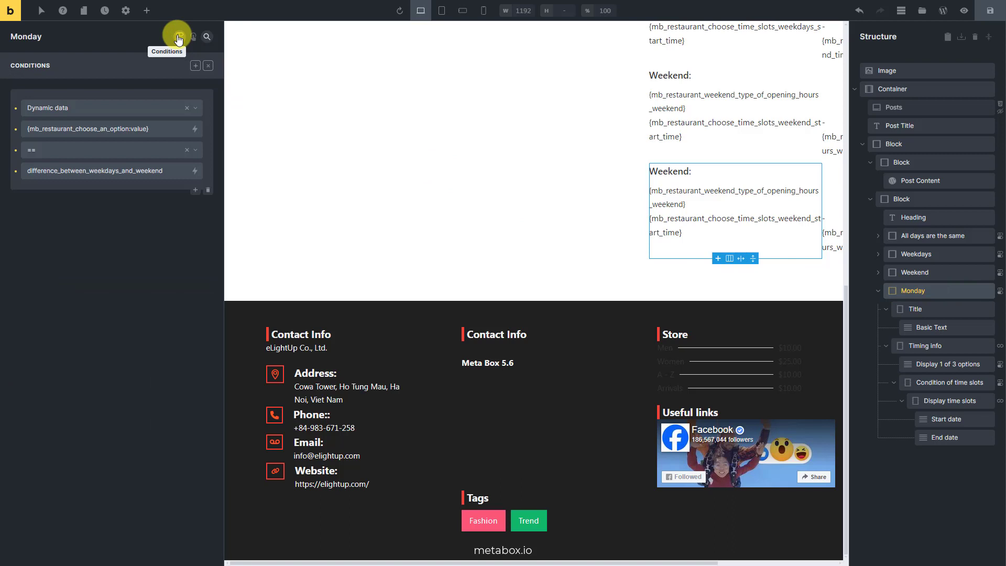
{"action": "double_click", "coordinate": [170, 176]}
{"action": "type", "text": "custom"}
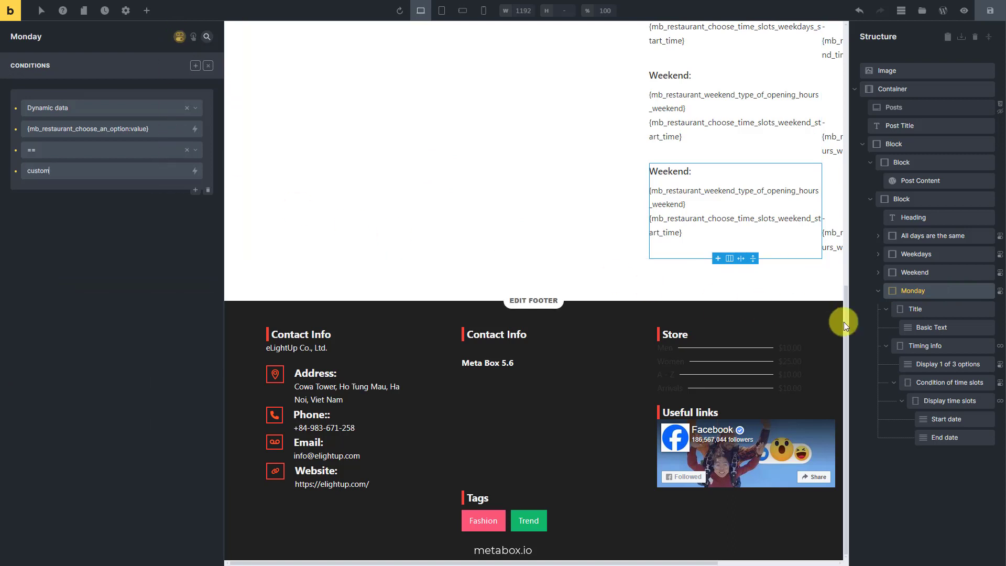
Step: Change the title's Basic Text in the "Monday" block to "Monday:"
{"action": "left_click", "coordinate": [964, 328]}
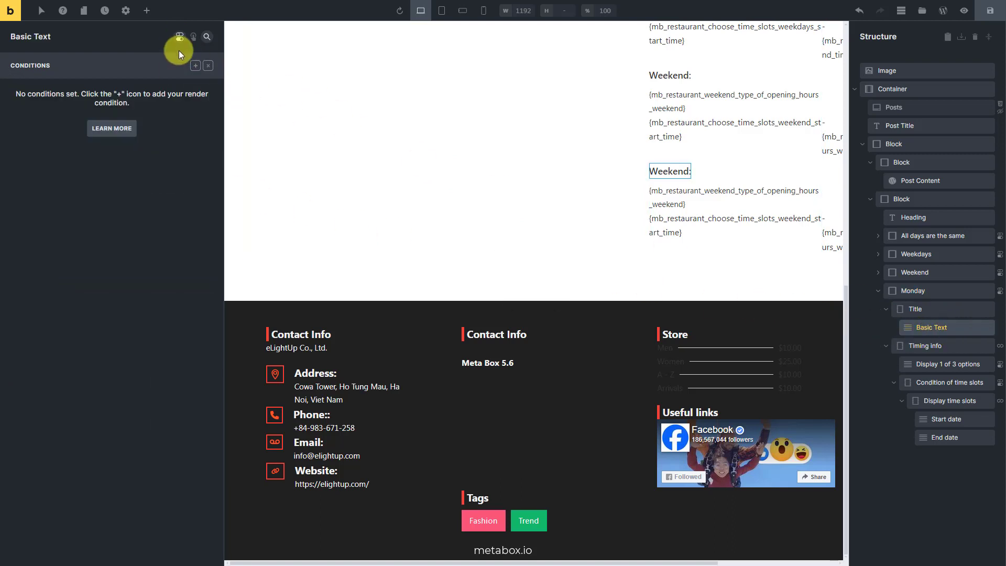
{"action": "left_click", "coordinate": [180, 37]}
{"action": "triple_click", "coordinate": [103, 147]}
{"action": "type", "text": "Monday:"}
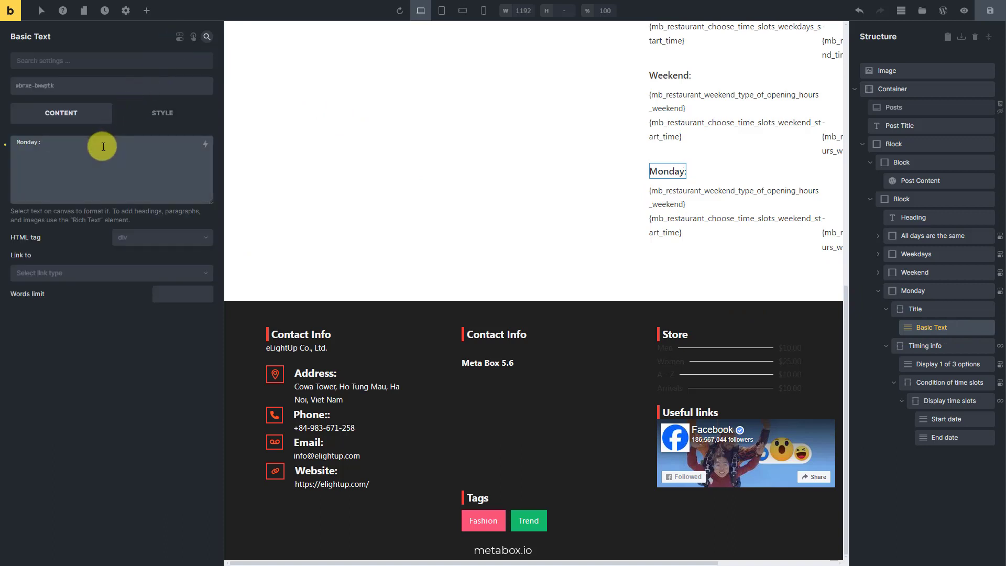
Step: Set the query loop type of "Timing info" in "Monday" to MB Group: Monday
{"action": "left_click", "coordinate": [951, 345]}
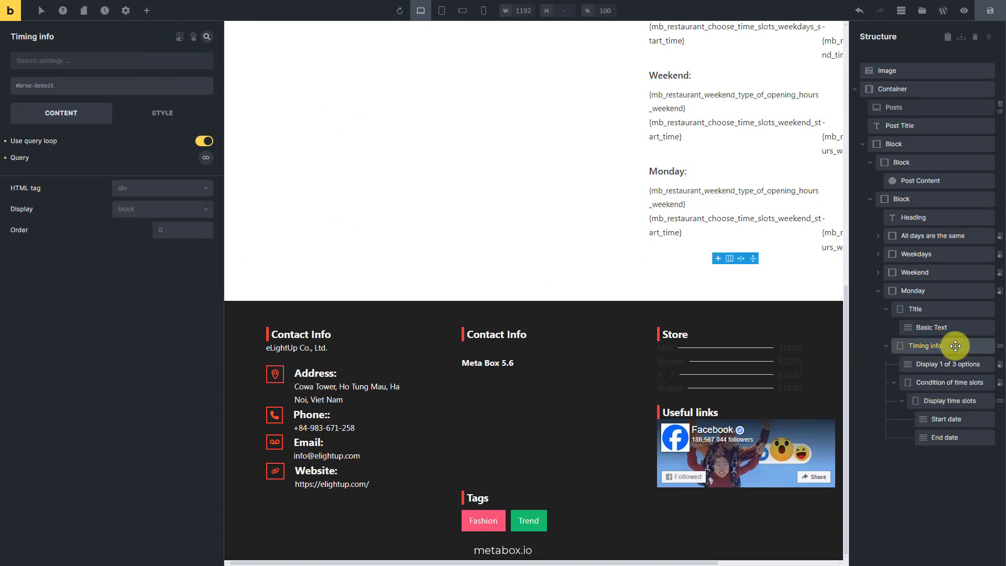
{"action": "left_click", "coordinate": [206, 160]}
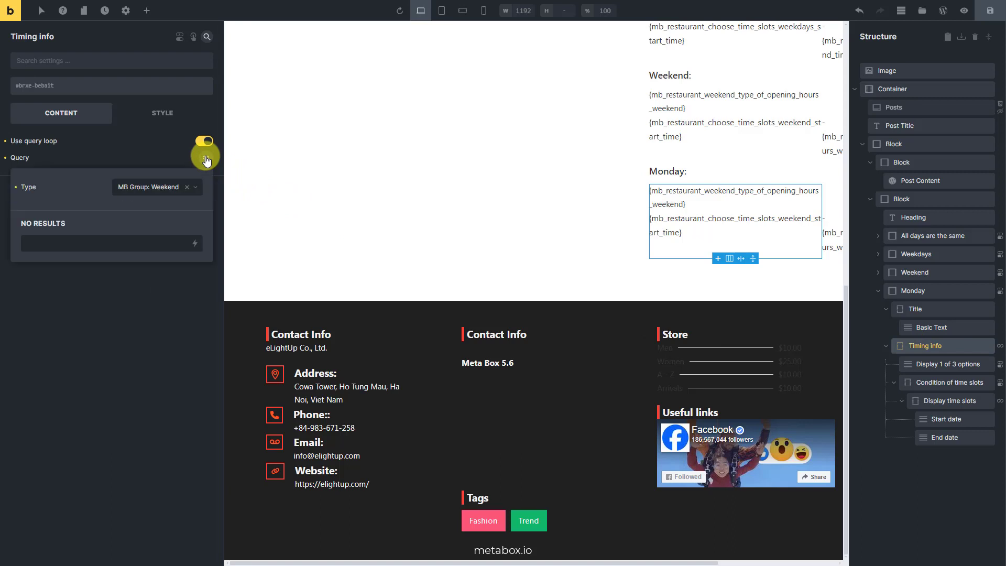
{"action": "left_click", "coordinate": [157, 187]}
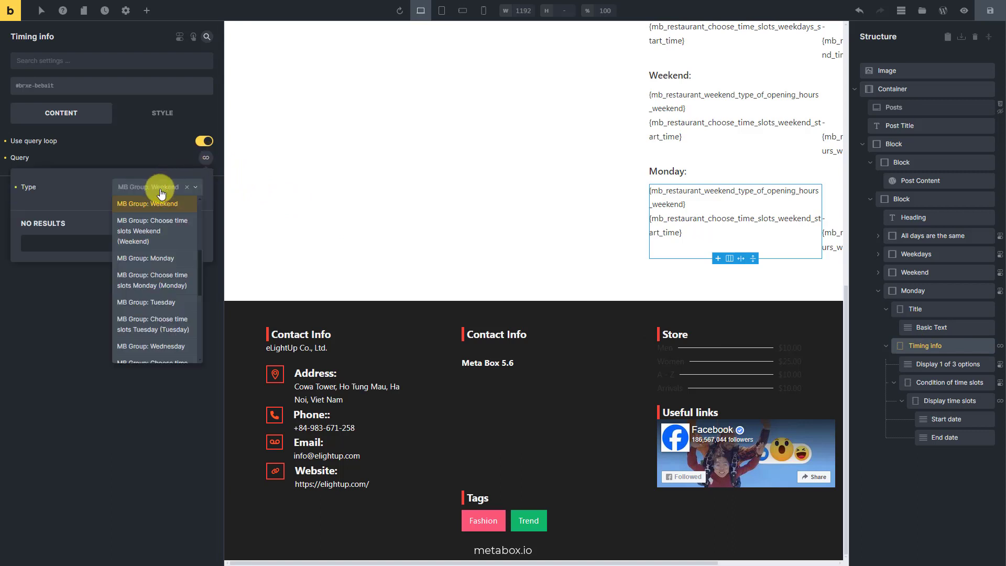
{"action": "left_click", "coordinate": [179, 259]}
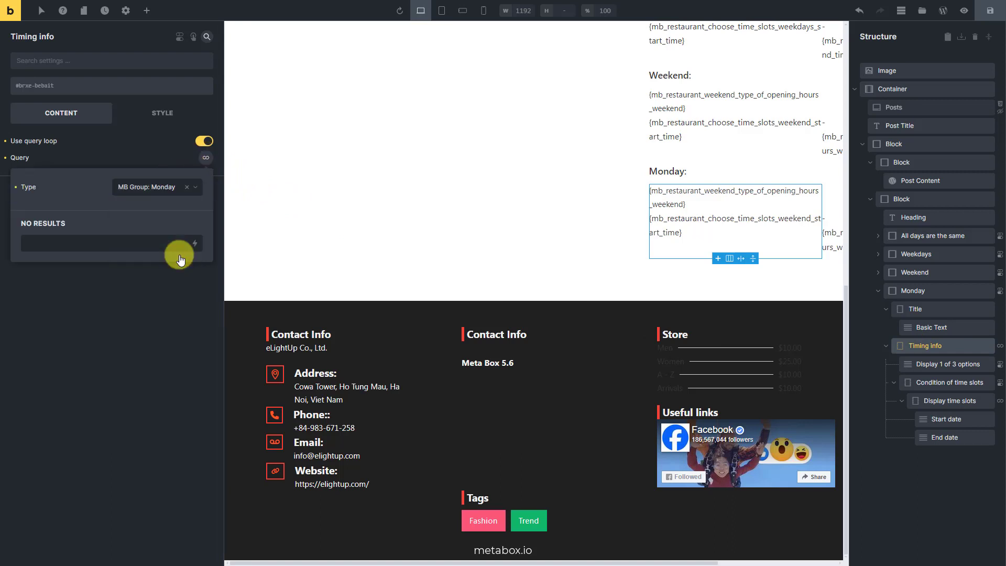
Step: Replace the content of "Display 1 of 3 options" in "Monday" with the dynamic field Type of opening hours (Monday)
{"action": "left_click", "coordinate": [930, 364]}
{"action": "left_click", "coordinate": [192, 173]}
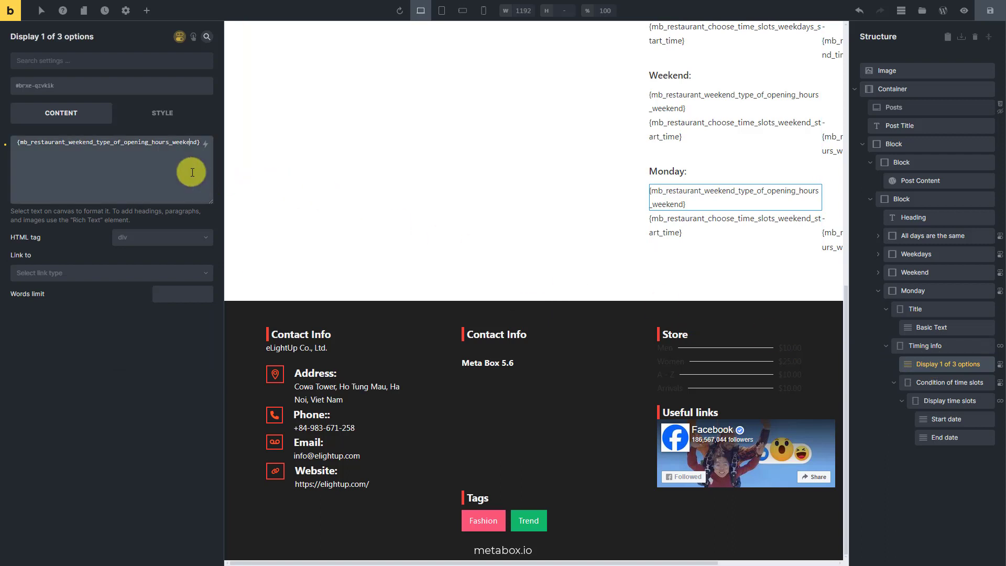
{"action": "key", "text": "ctrl+a"}
{"action": "key", "text": "BackSpace"}
{"action": "left_click", "coordinate": [204, 143]}
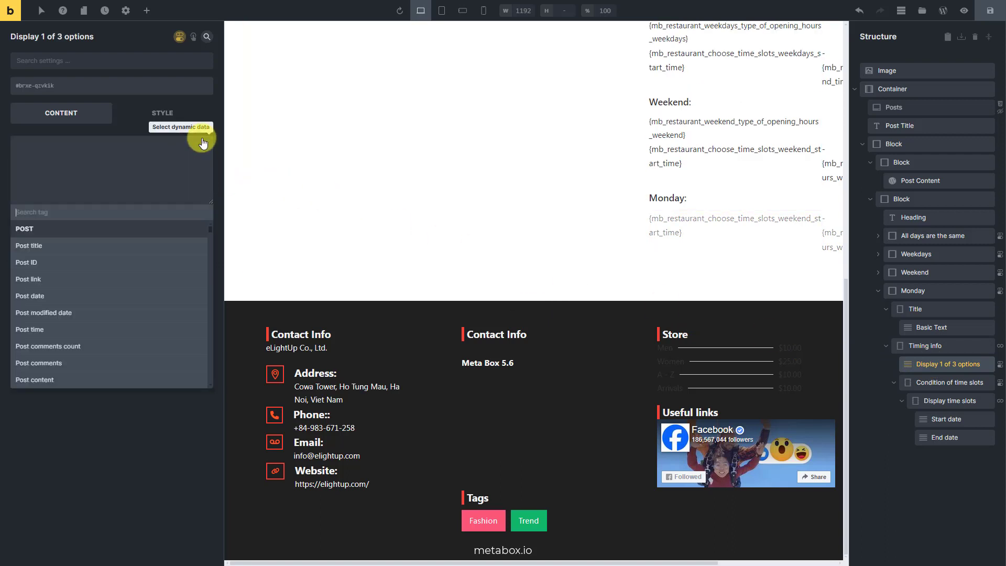
{"action": "type", "text": "monday"}
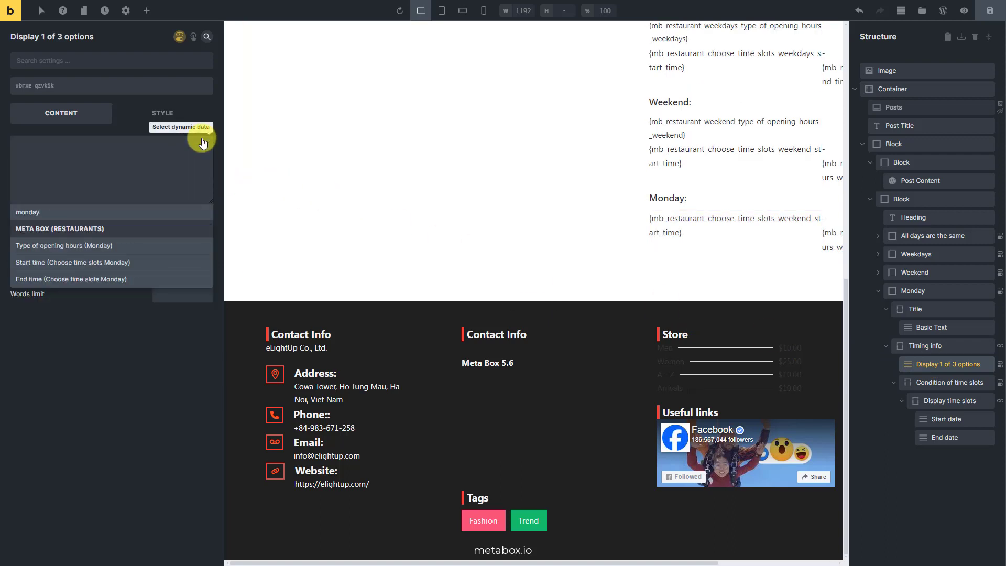
{"action": "left_click", "coordinate": [136, 254]}
Step: Set the "Display 1 of 3 options" condition in "Monday" to check Type of opening hours (Monday), with ":value" added to its dynamic tag
{"action": "left_click", "coordinate": [180, 38]}
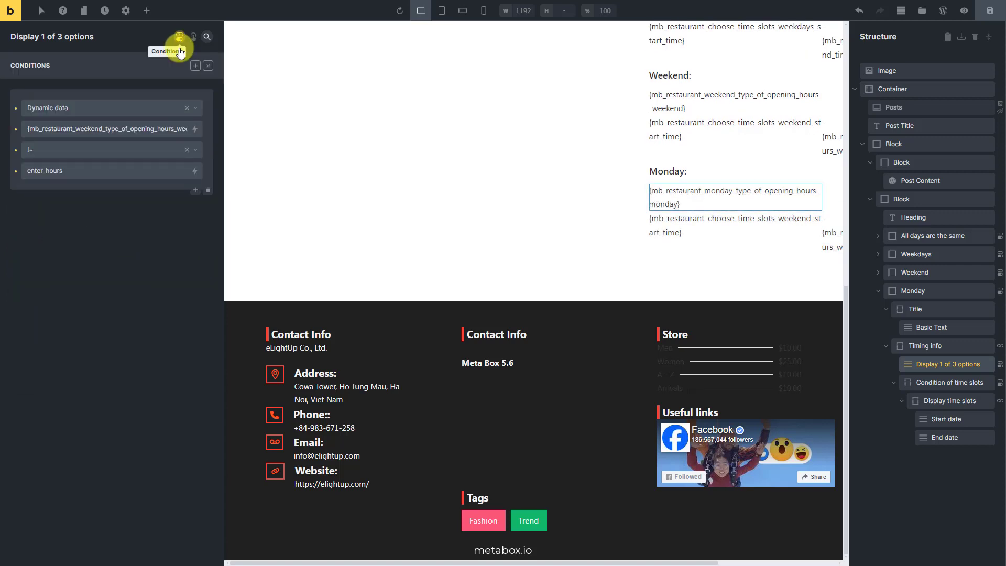
{"action": "left_click", "coordinate": [157, 128]}
{"action": "key", "text": "ctrl+a"}
{"action": "key", "text": "BackSpace"}
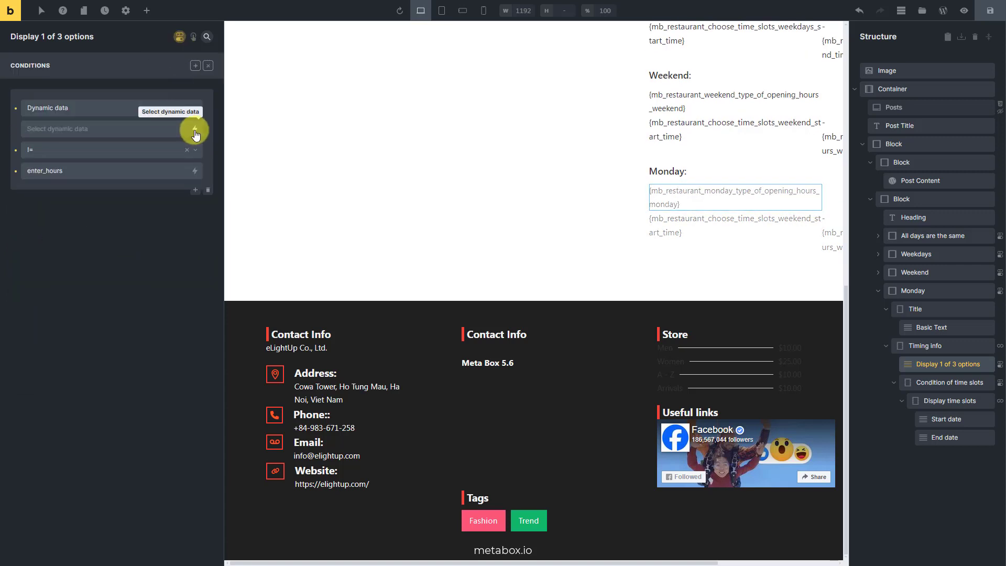
{"action": "left_click", "coordinate": [195, 131]}
{"action": "type", "text": "monday"}
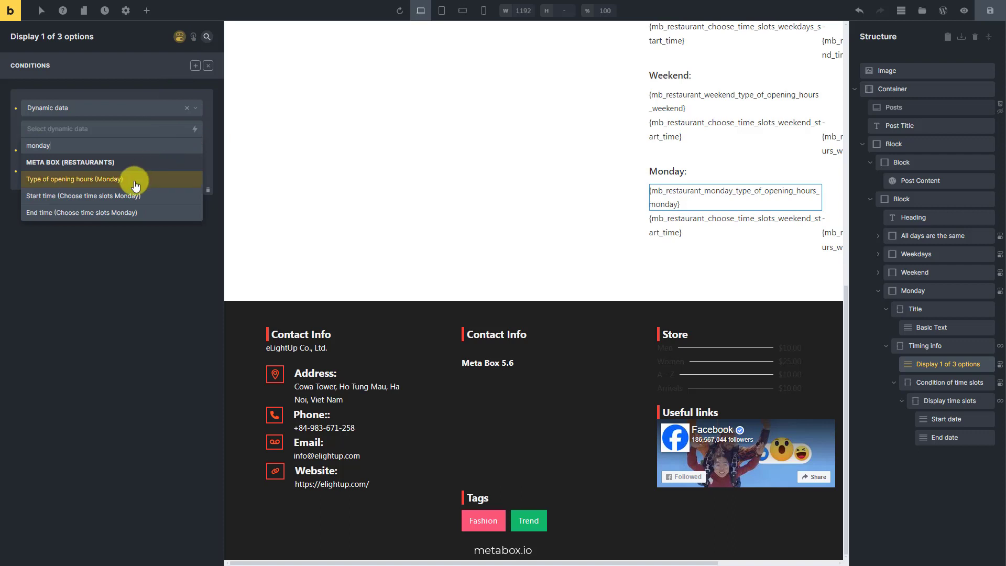
{"action": "left_click", "coordinate": [136, 180]}
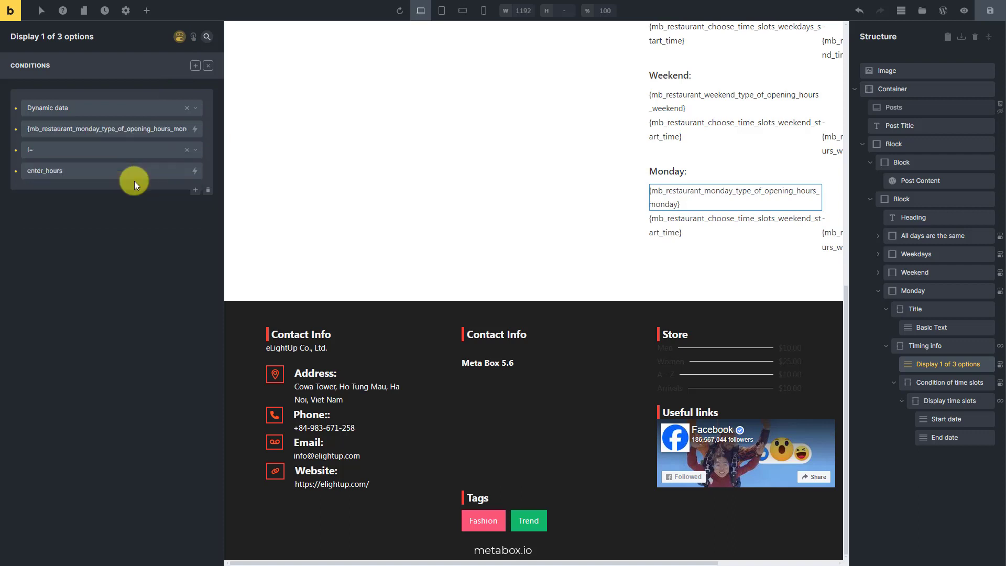
{"action": "left_click", "coordinate": [175, 129]}
{"action": "key", "text": "End"}
{"action": "key", "text": "Left"}
{"action": "type", "text": ":value"}
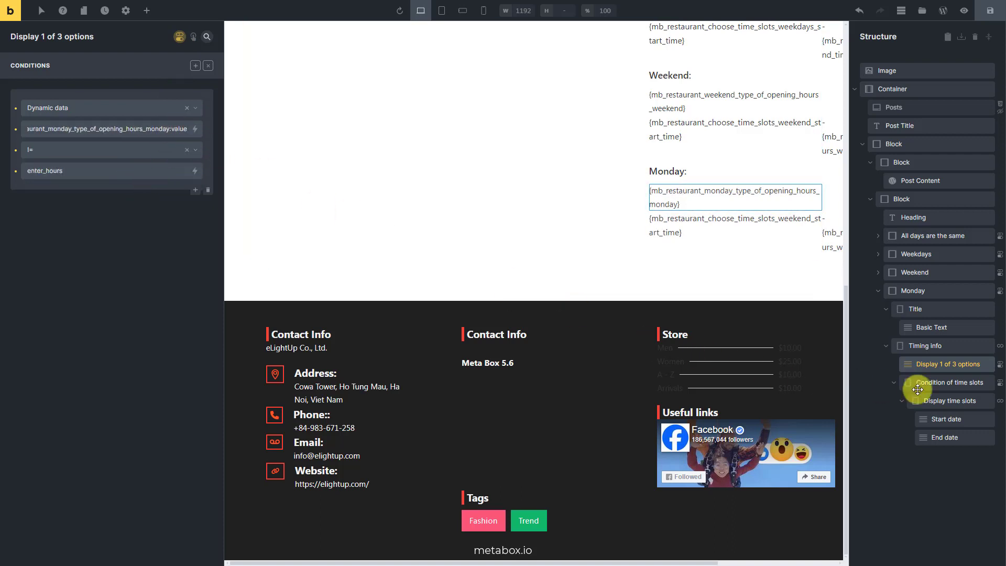
Step: Replace the dynamic data in the "Condition of time slots" condition in "Monday" with Type of opening hours (Monday), adding ":value" inside the tag
{"action": "left_click", "coordinate": [938, 383]}
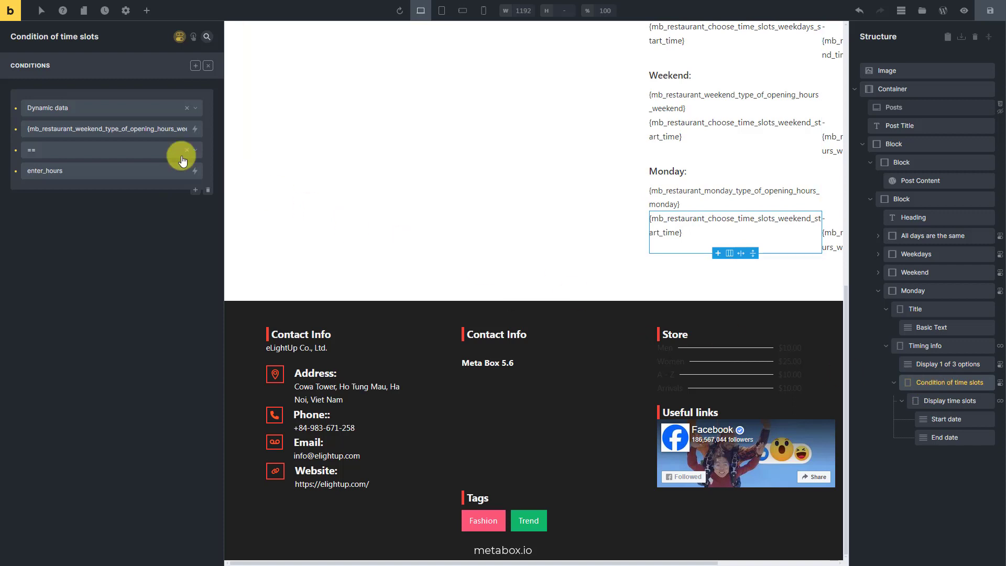
{"action": "triple_click", "coordinate": [162, 130]}
{"action": "key", "text": "BackSpace"}
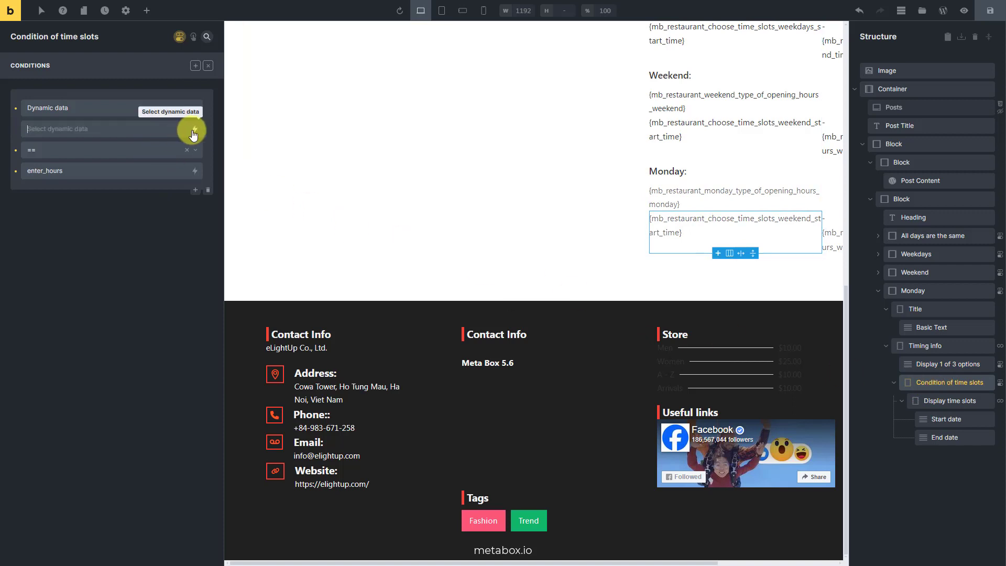
{"action": "left_click", "coordinate": [195, 129]}
{"action": "type", "text": "monday"}
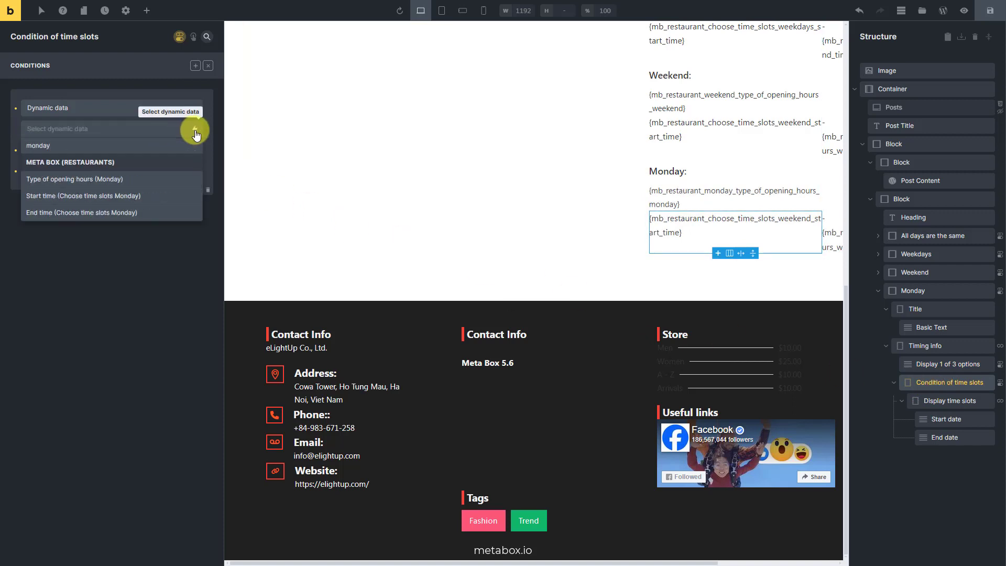
{"action": "left_click", "coordinate": [146, 179]}
{"action": "key", "text": "End"}
{"action": "key", "text": "Left"}
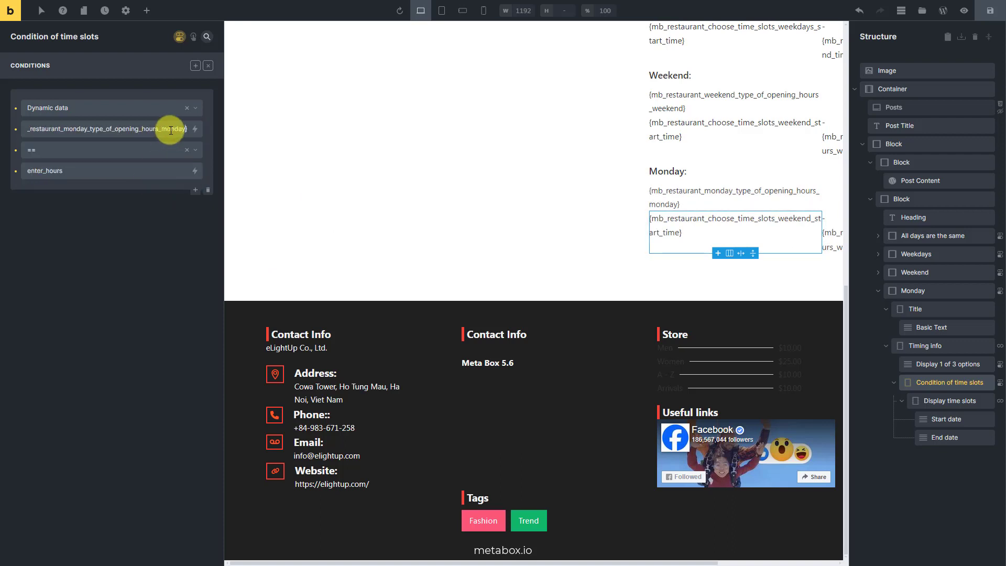
{"action": "type", "text": ":value"}
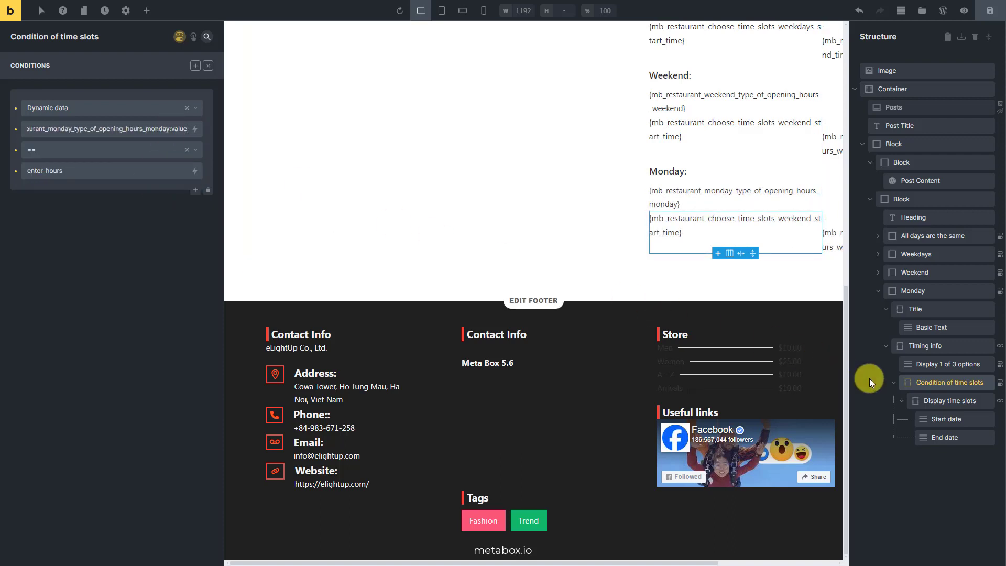
Step: Set the query loop type of "Display time slots" in "Monday" to MB Group: Choose time slots Monday (Monday)
{"action": "left_click", "coordinate": [928, 399]}
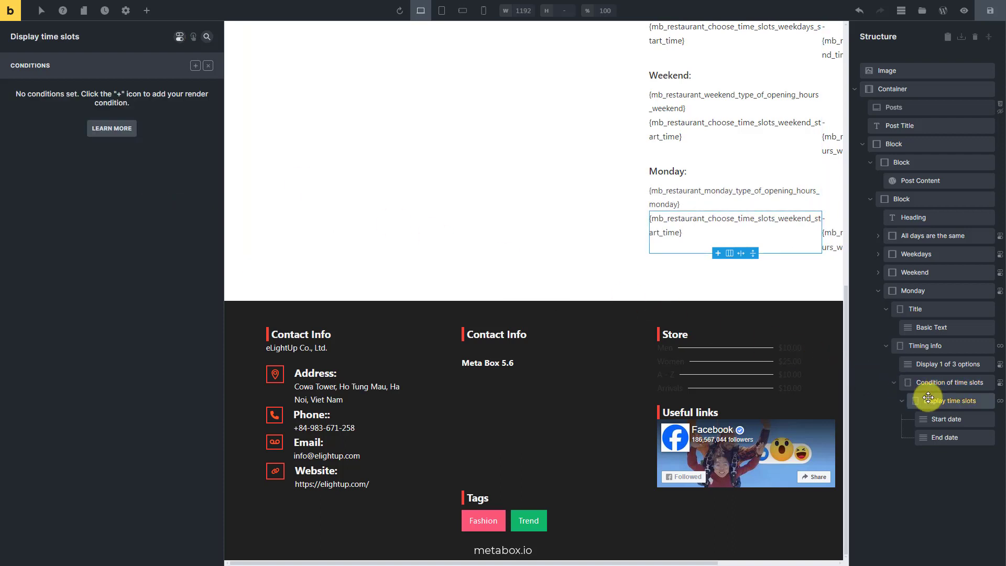
{"action": "left_click", "coordinate": [180, 37]}
{"action": "left_click", "coordinate": [206, 158]}
{"action": "left_click", "coordinate": [170, 185]}
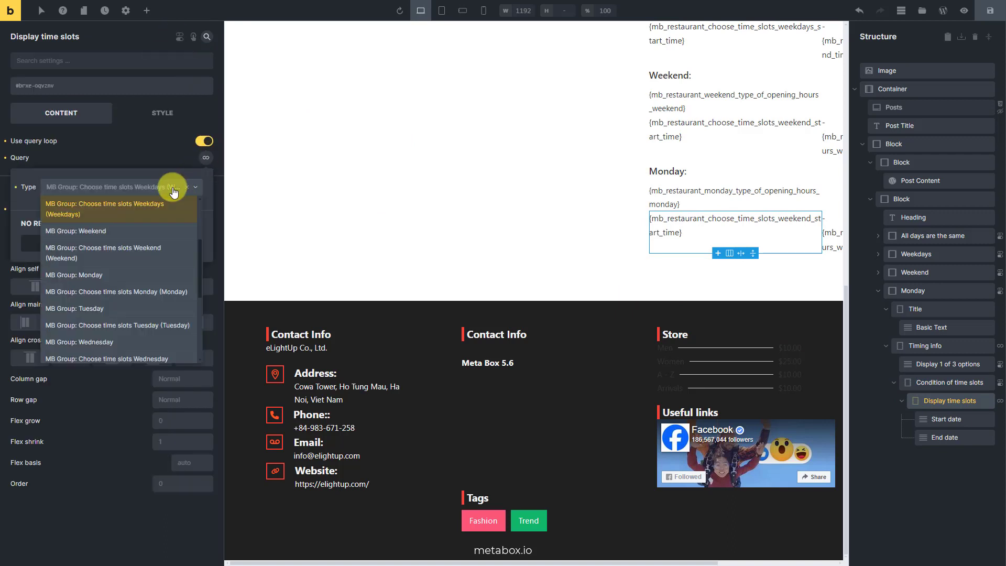
{"action": "left_click", "coordinate": [153, 295]}
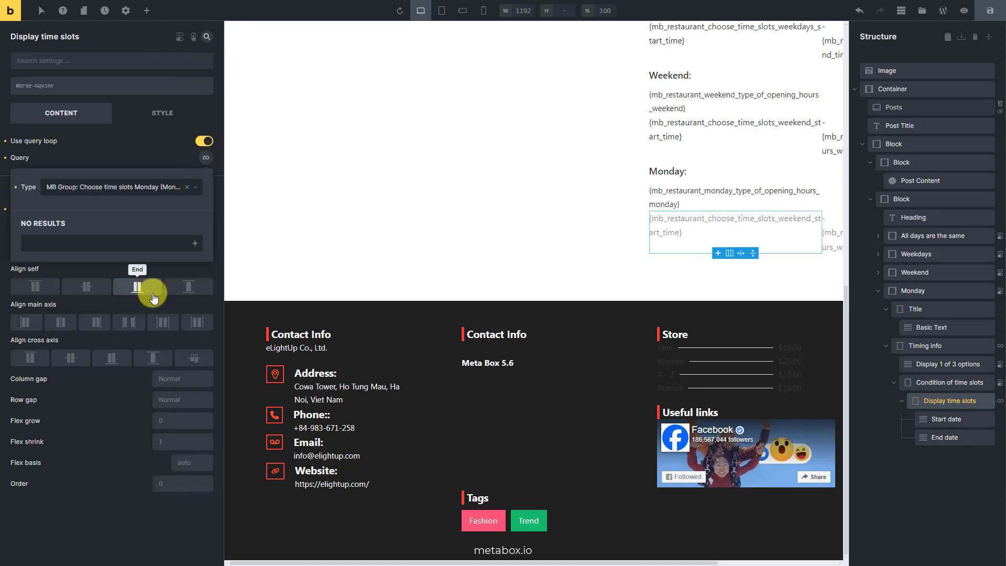
Step: Replace the content of "Start date" in "Monday" with the dynamic field Start time (Choose time slots Monday)
{"action": "left_click", "coordinate": [955, 419]}
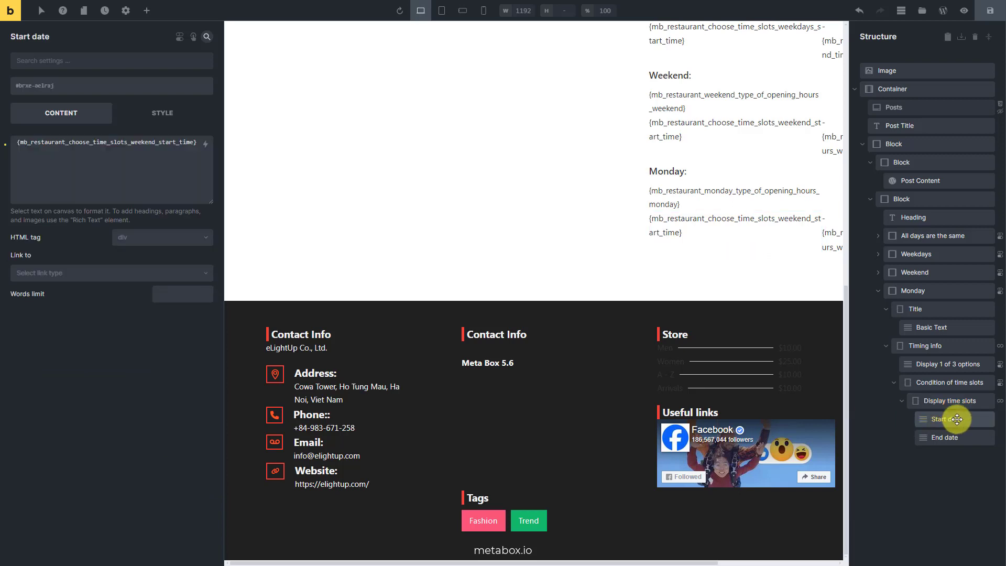
{"action": "left_click", "coordinate": [181, 158]}
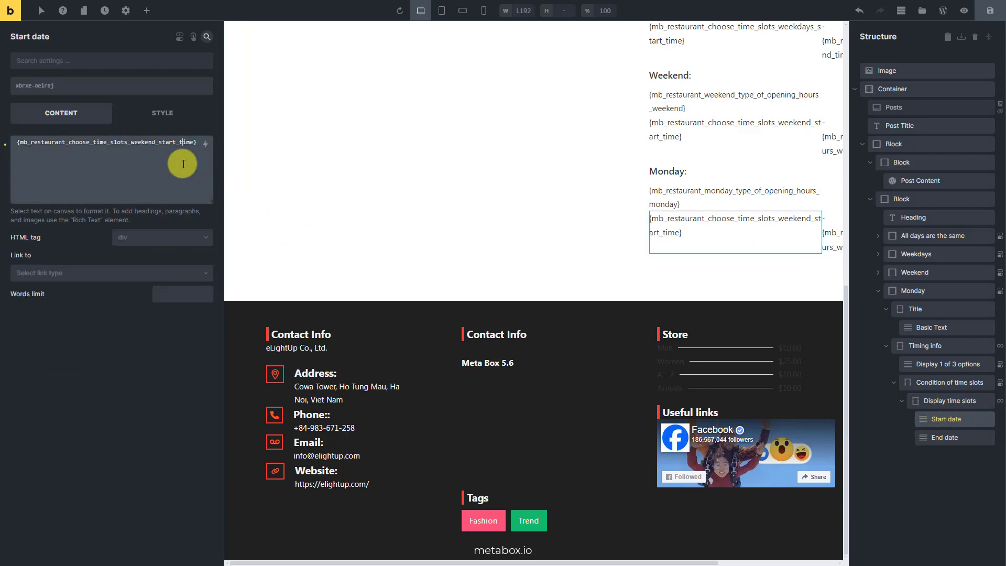
{"action": "key", "text": "ctrl+a"}
{"action": "key", "text": "BackSpace"}
{"action": "left_click", "coordinate": [205, 144]}
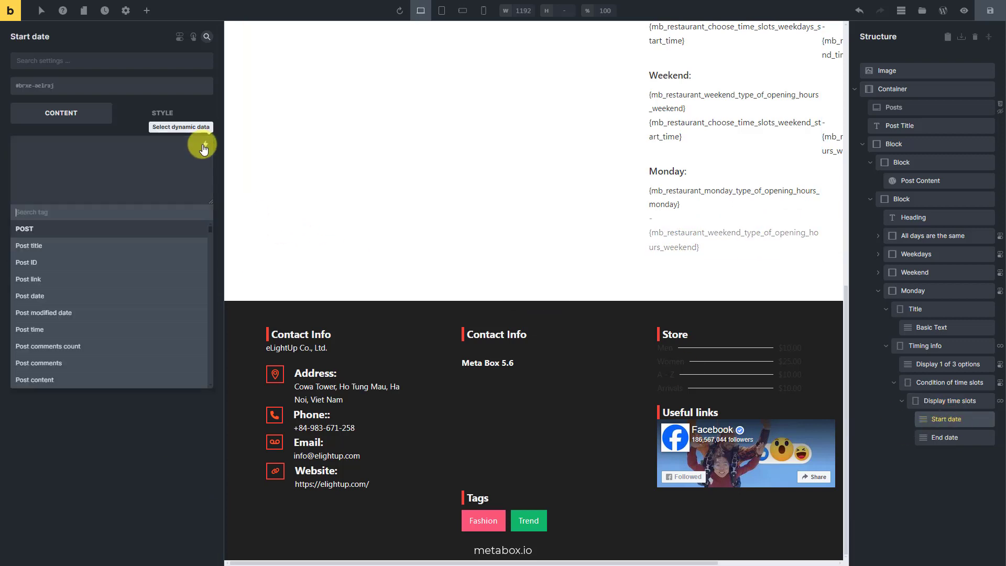
{"action": "type", "text": "start"}
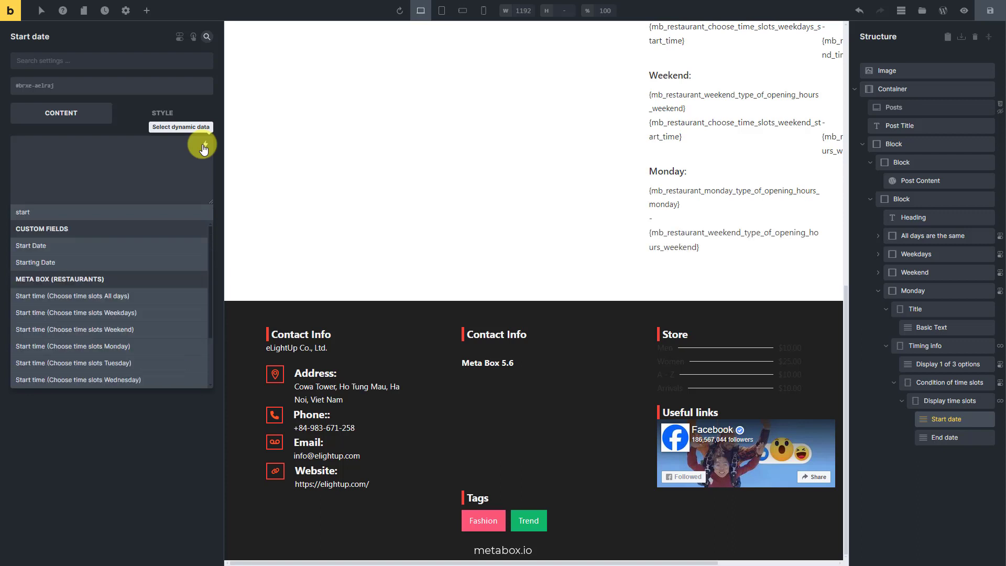
{"action": "left_click", "coordinate": [135, 346]}
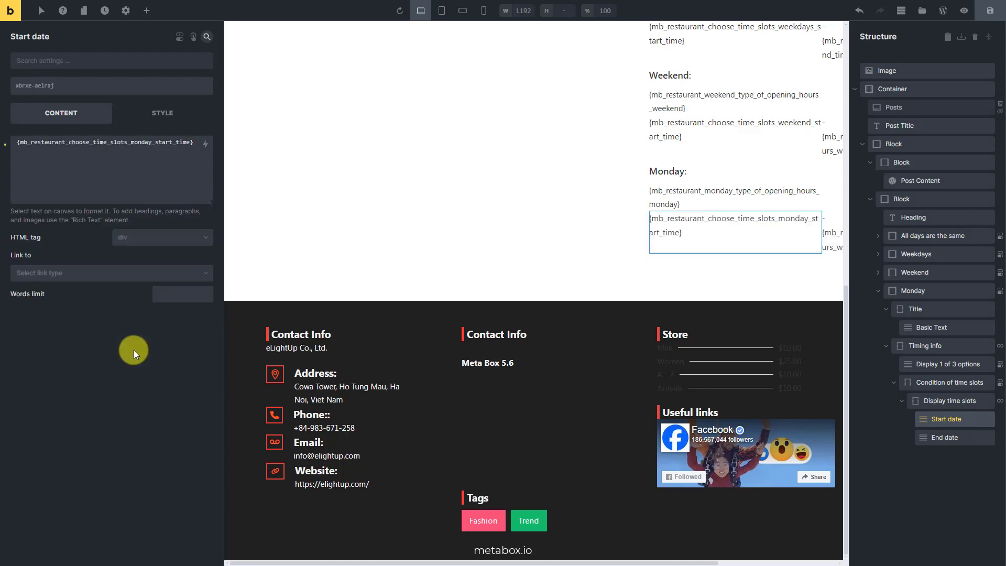
Step: Replace the content of "End date" in "Monday" with End time (Choose time slots Monday), preceded by a hyphen
{"action": "left_click", "coordinate": [965, 441]}
{"action": "left_click", "coordinate": [168, 168]}
{"action": "key", "text": "ctrl+a"}
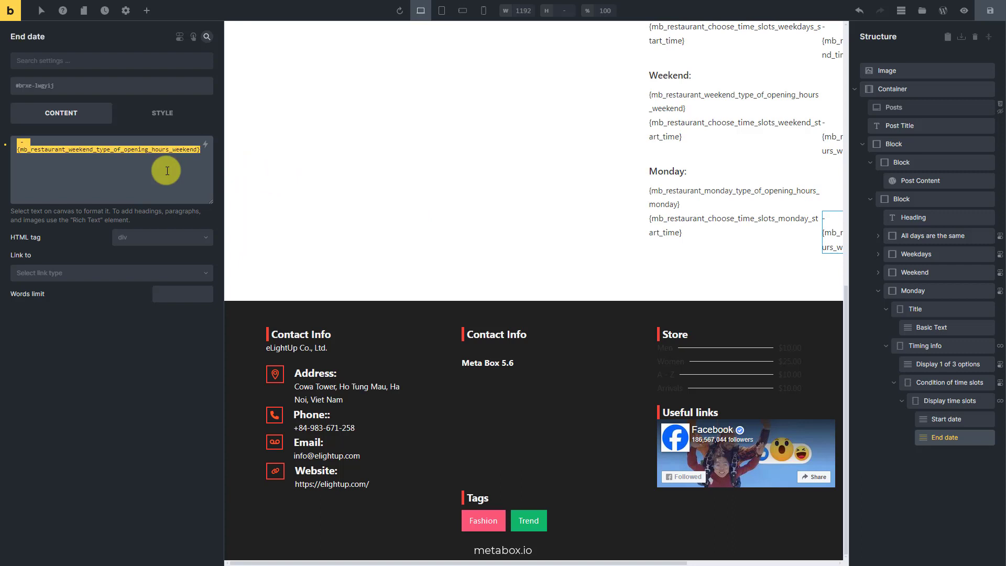
{"action": "key", "text": "BackSpace"}
{"action": "left_click", "coordinate": [205, 147]}
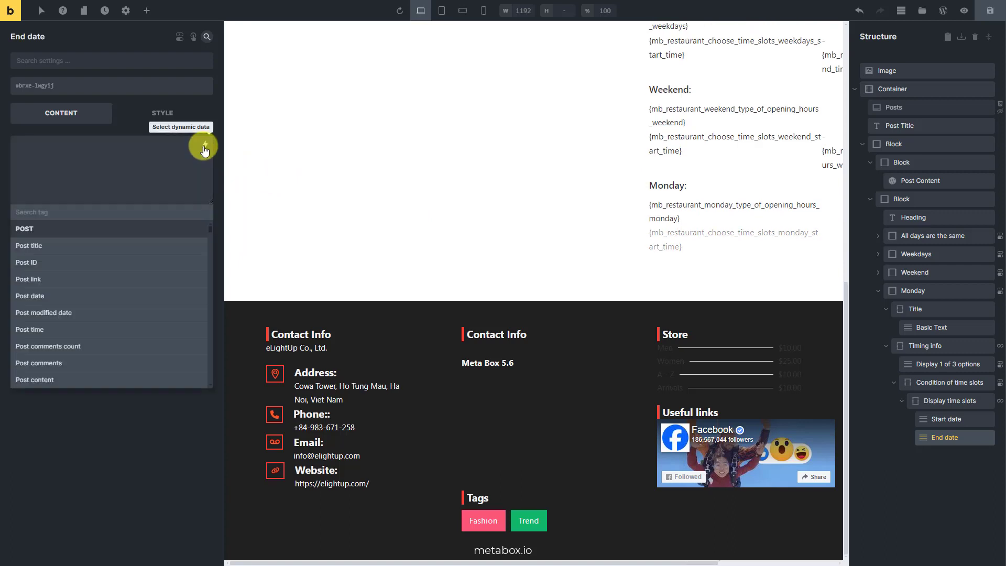
{"action": "type", "text": "end"}
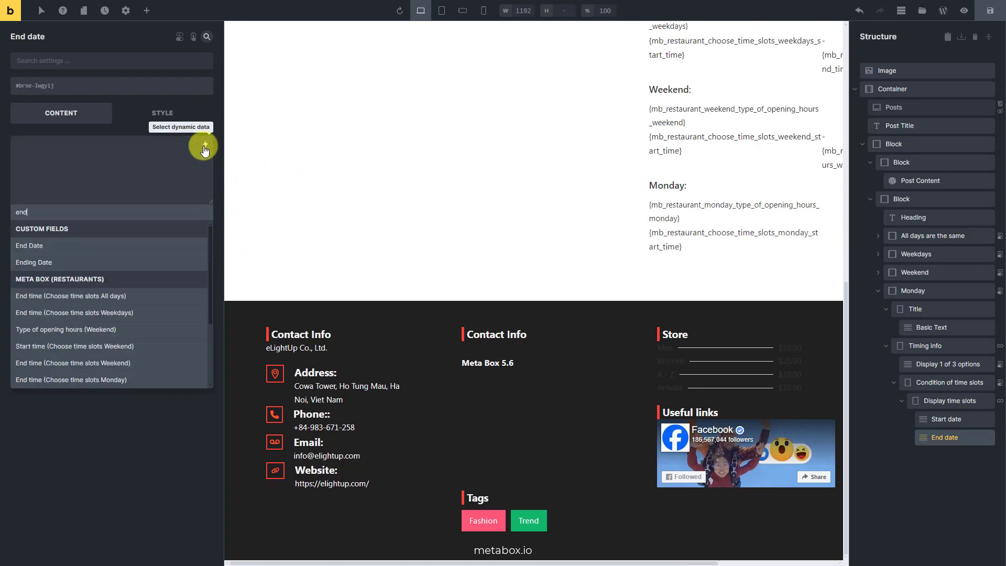
{"action": "left_click", "coordinate": [144, 380]}
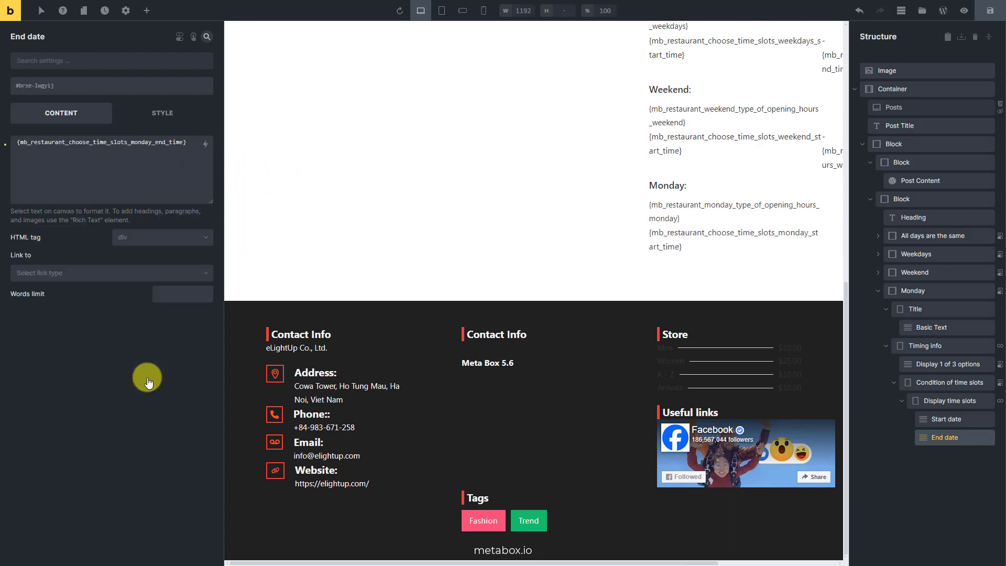
{"action": "left_click", "coordinate": [16, 143]}
{"action": "type", "text": "-"}
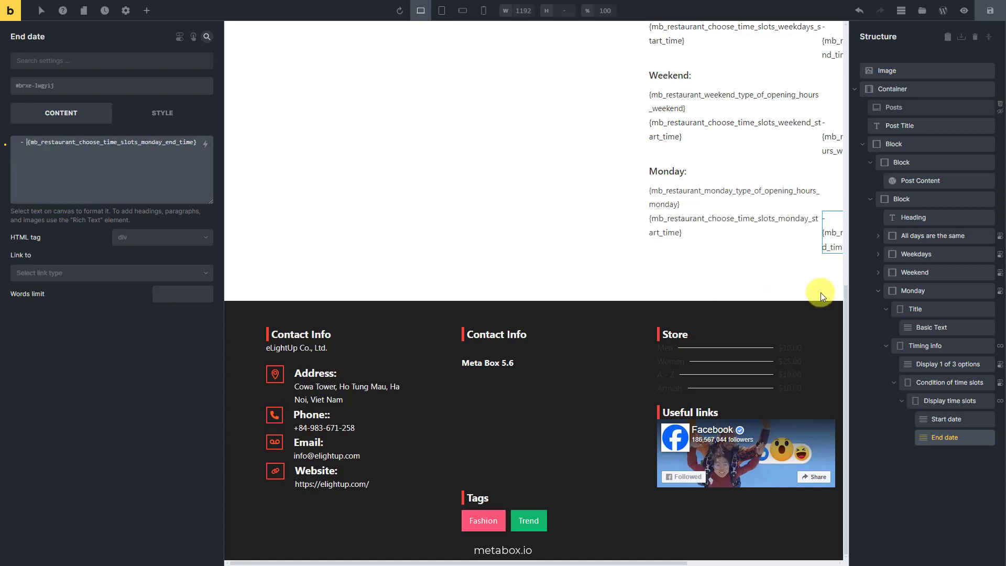
Step: Examine the nested elements of the day blocks from "Monday" to "Sunday" in the structure, leaving each block collapsed
{"action": "left_click", "coordinate": [942, 292]}
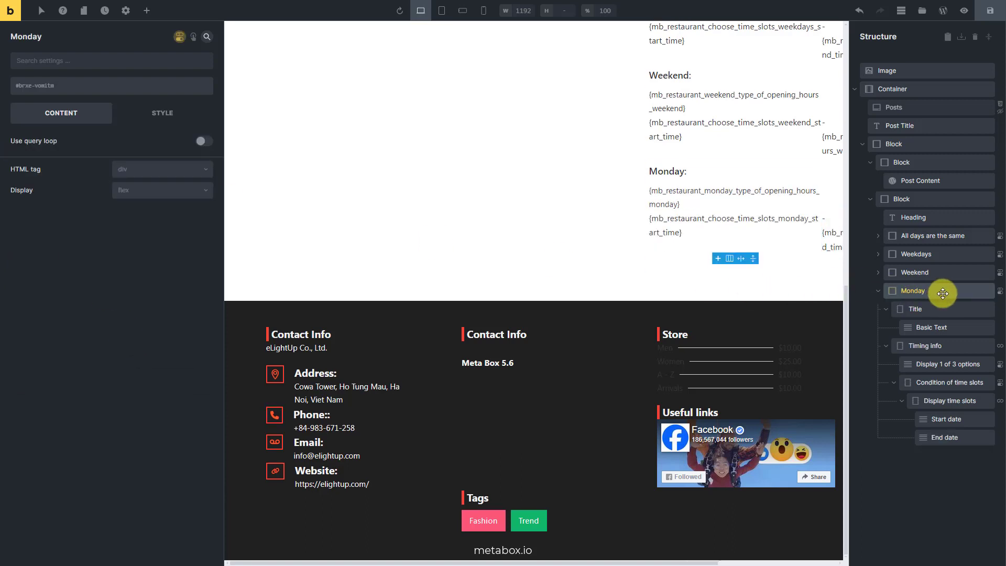
{"action": "left_click", "coordinate": [878, 292]}
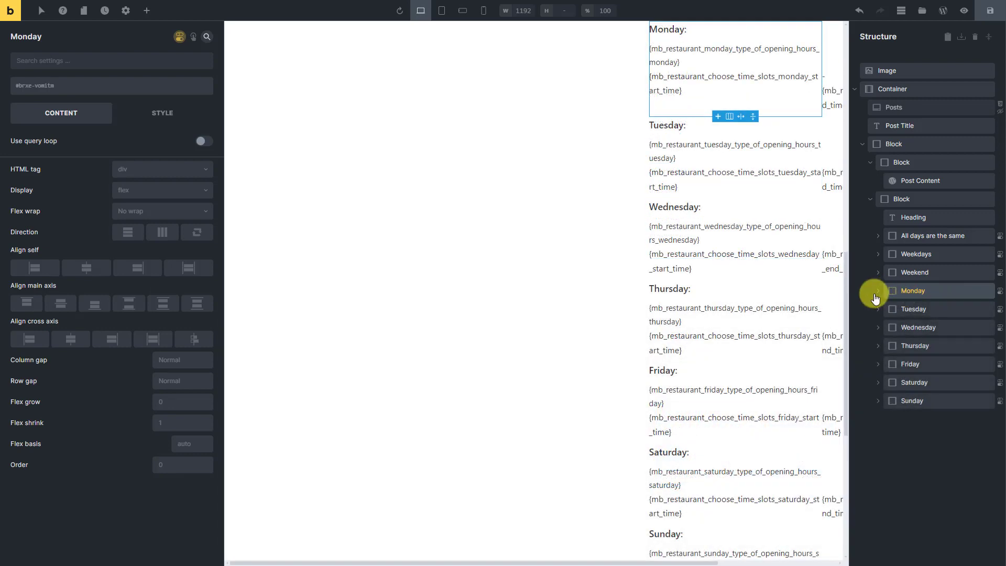
{"action": "left_click", "coordinate": [879, 291]}
{"action": "left_click", "coordinate": [878, 292]}
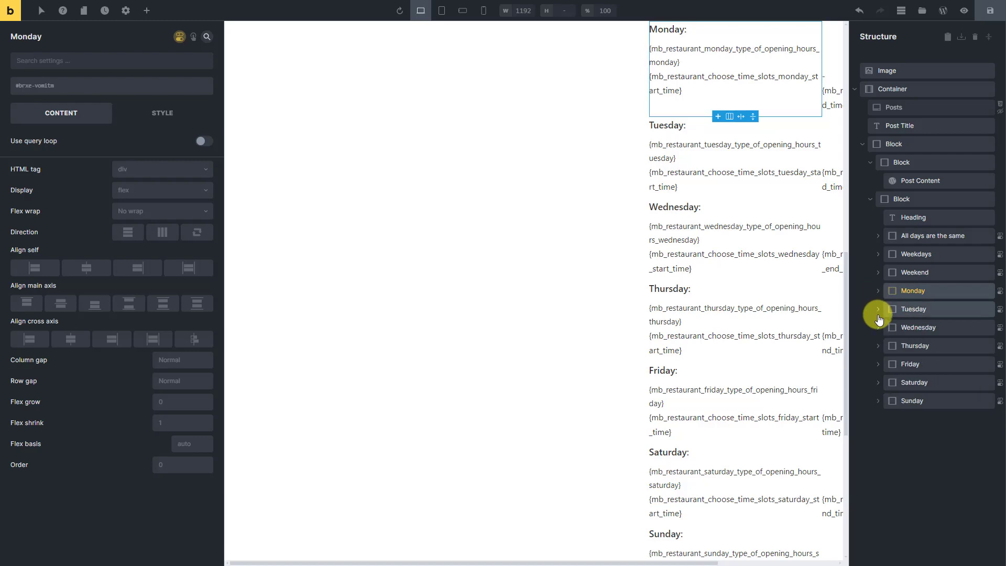
{"action": "left_click", "coordinate": [878, 310]}
{"action": "left_click", "coordinate": [879, 311]}
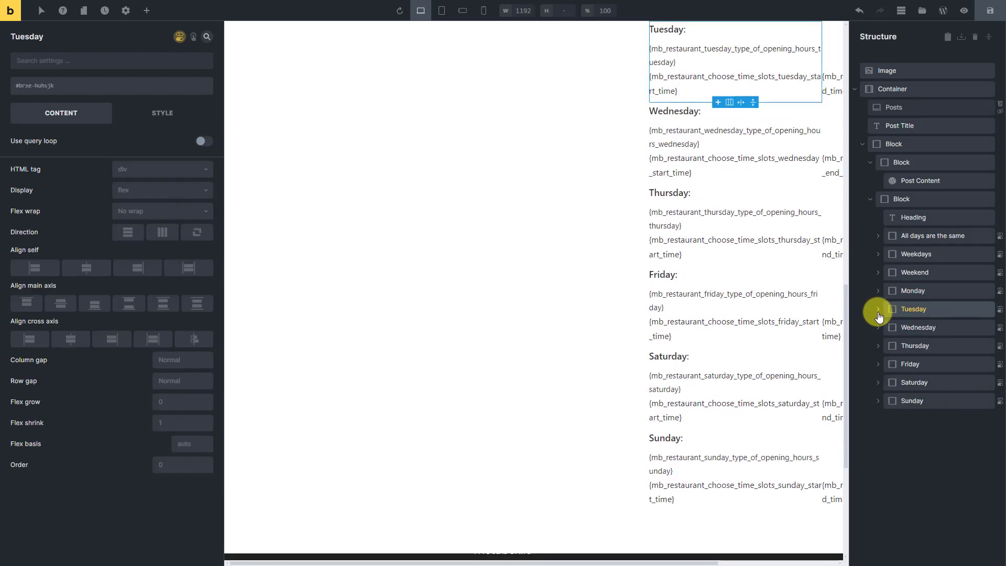
{"action": "left_click", "coordinate": [878, 329]}
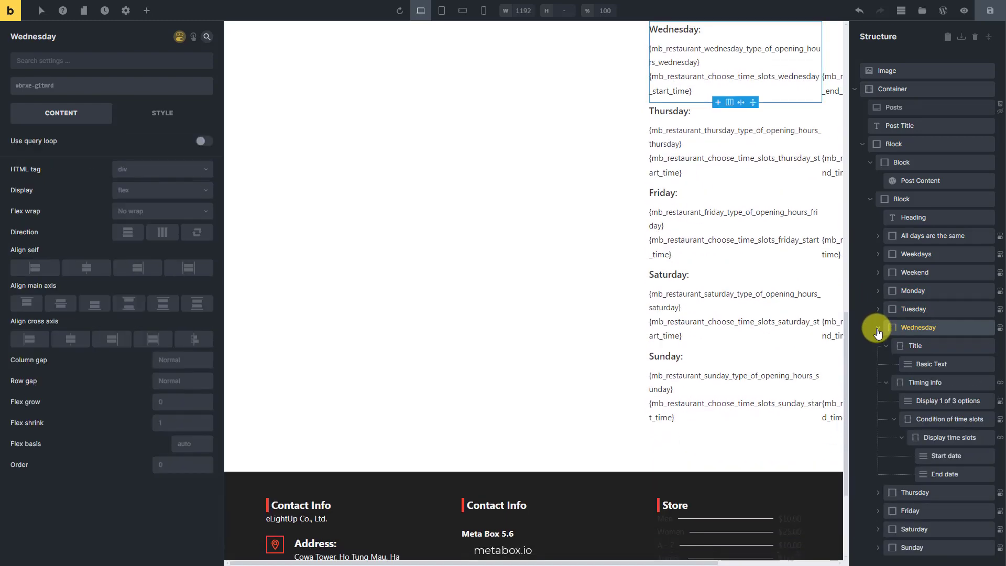
{"action": "left_click", "coordinate": [878, 330]}
{"action": "left_click", "coordinate": [878, 347]}
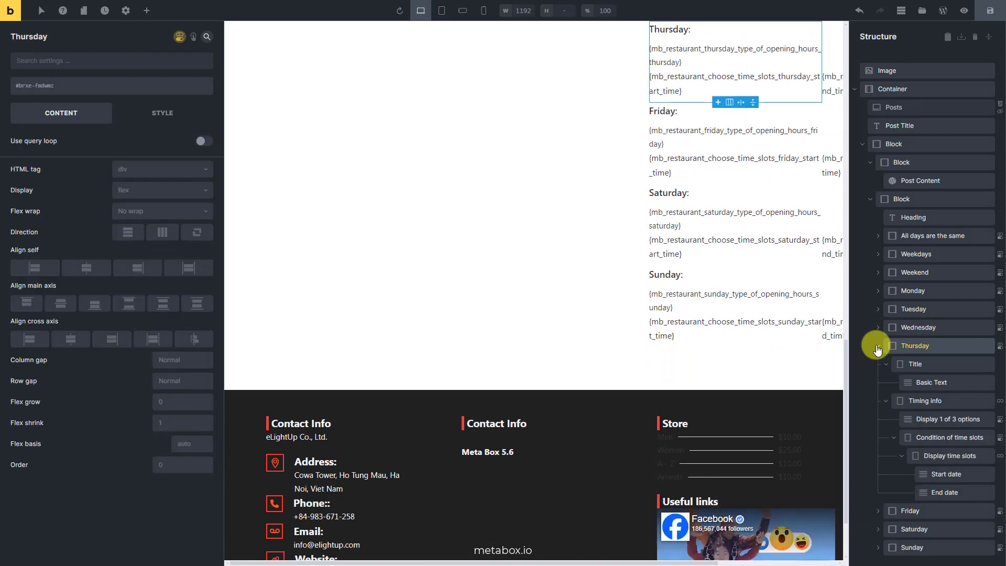
{"action": "left_click", "coordinate": [878, 347]}
{"action": "left_click", "coordinate": [878, 366]}
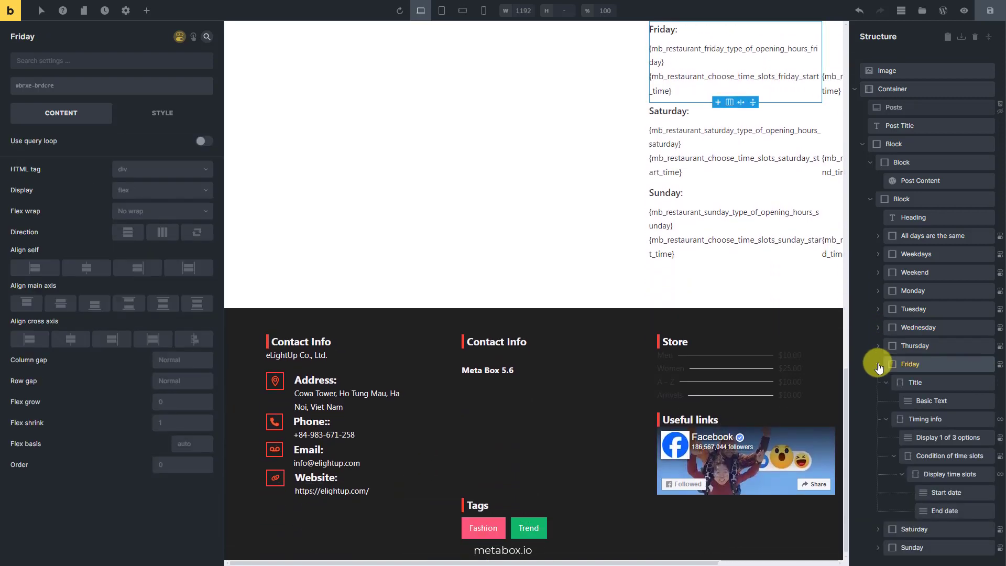
{"action": "left_click", "coordinate": [879, 365]}
{"action": "left_click", "coordinate": [879, 383]}
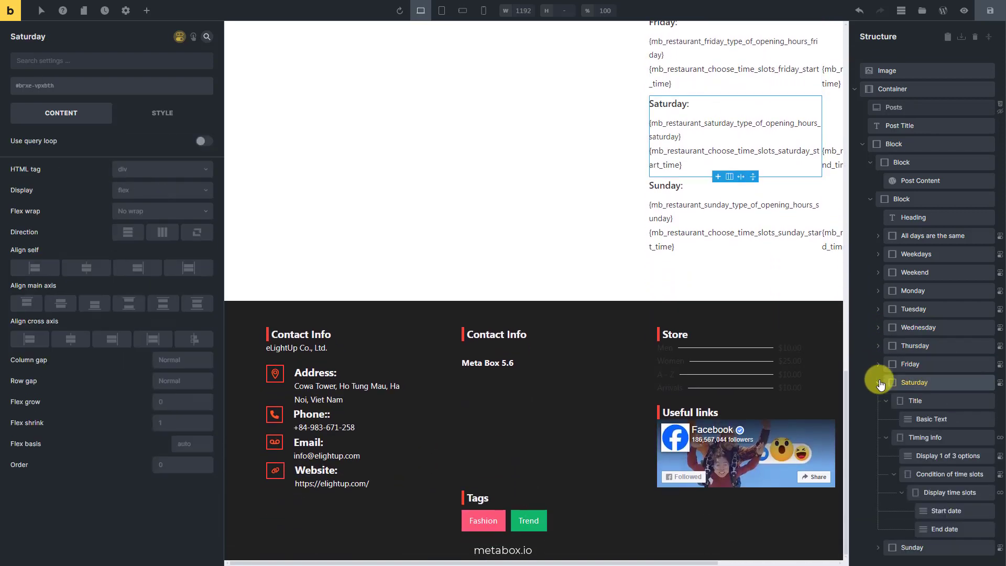
{"action": "left_click", "coordinate": [879, 383]}
{"action": "left_click", "coordinate": [879, 398]}
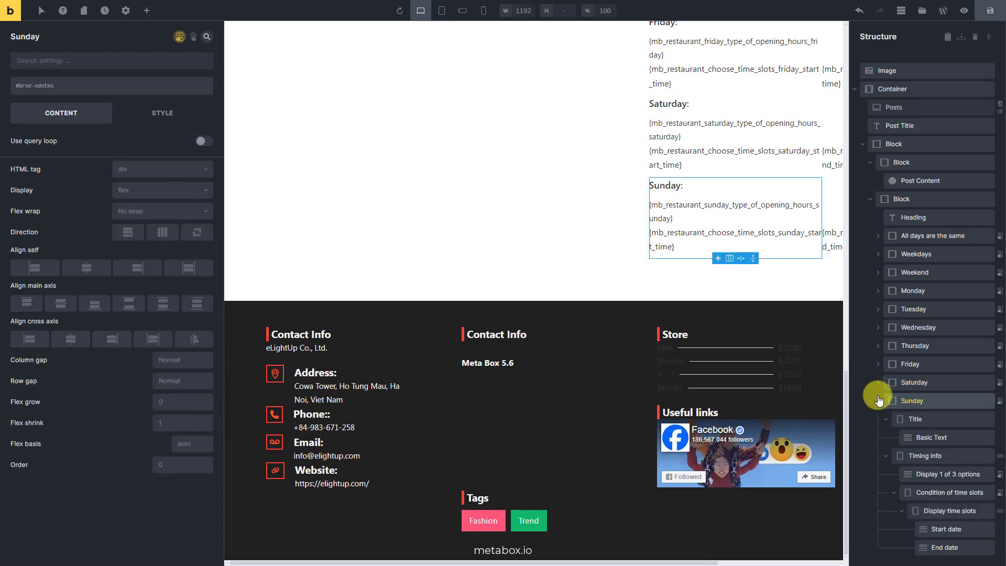
{"action": "left_click", "coordinate": [879, 401]}
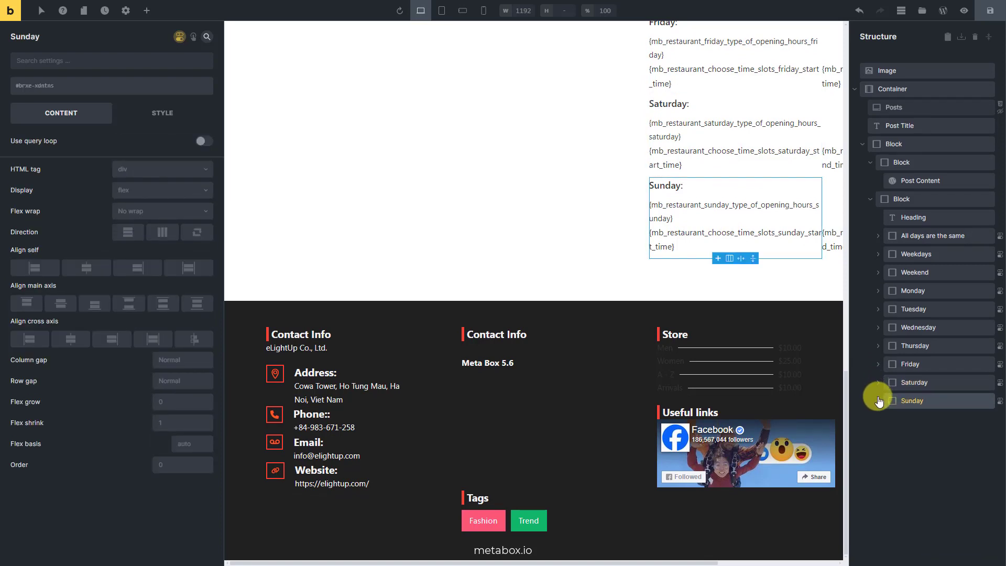
Step: Save the restaurant template and switch to its preview
{"action": "left_click", "coordinate": [990, 12]}
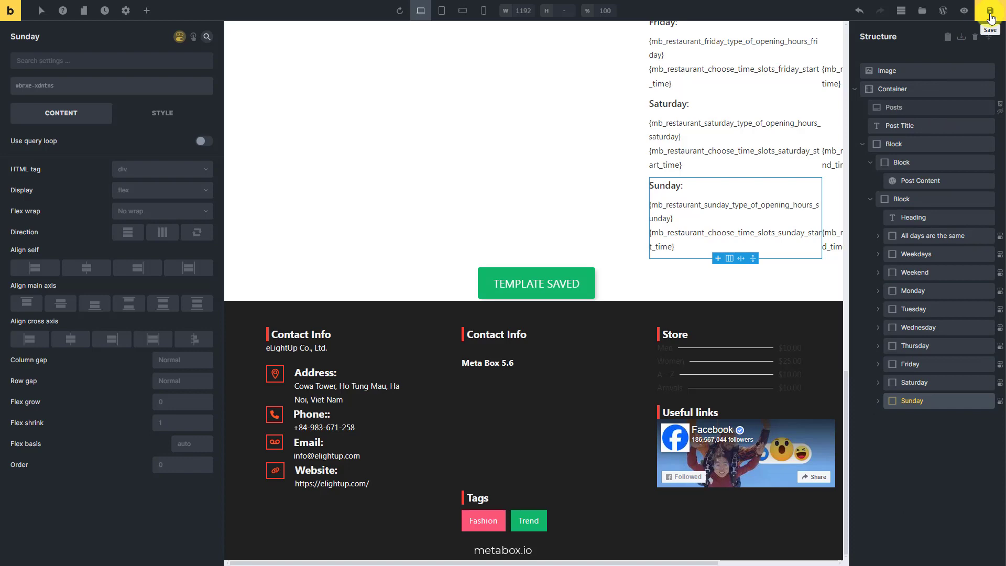
{"action": "left_click", "coordinate": [964, 10]}
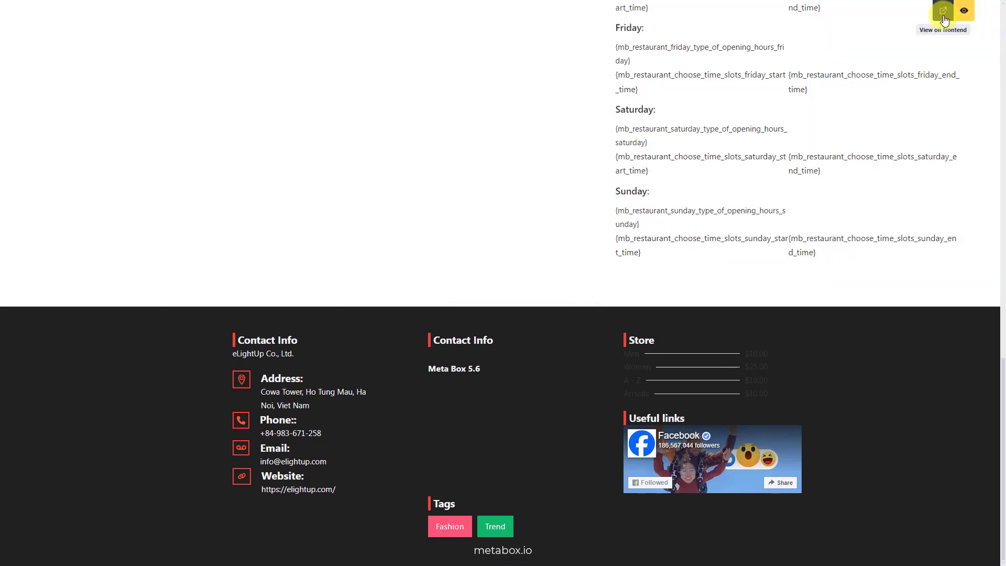
Step: Open the restaurant page on the frontend and review its Opening Hours section
{"action": "left_click", "coordinate": [943, 12]}
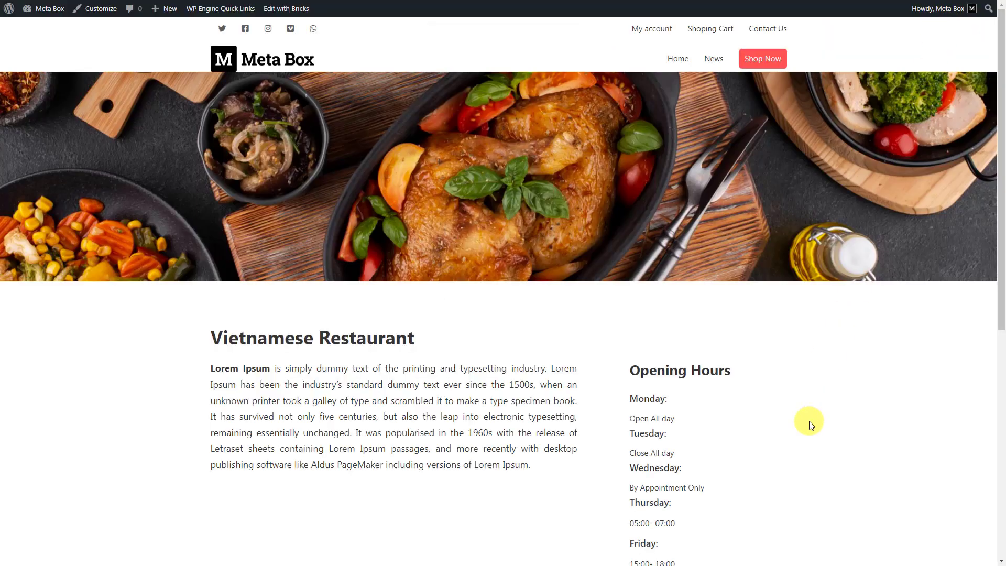
{"action": "scroll", "coordinate": [809, 420], "scroll_direction": "down", "scroll_amount": 4}
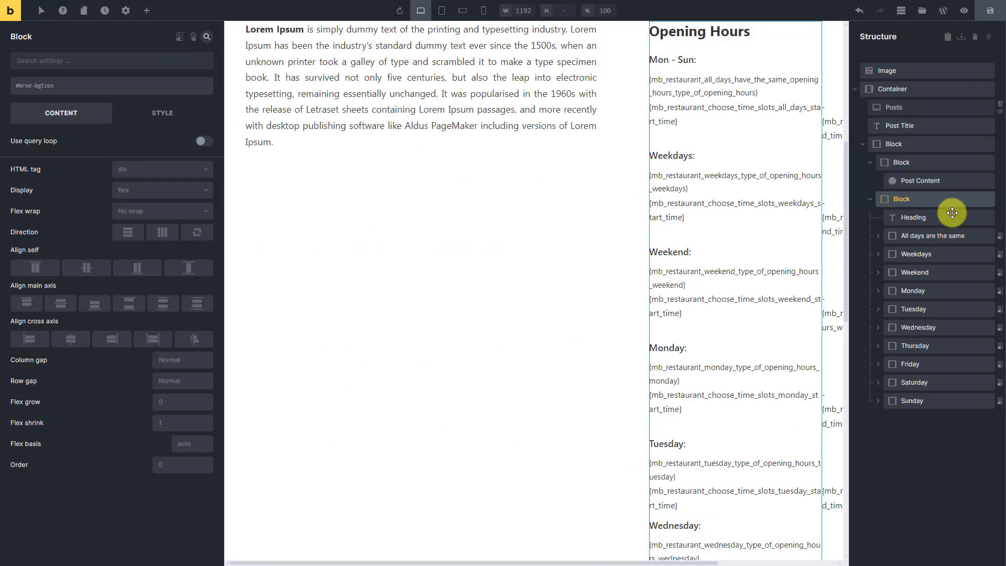
Step: Set the "Monday" block to flex display with horizontal direction and space-between alignment on the main axis
{"action": "left_click", "coordinate": [938, 290]}
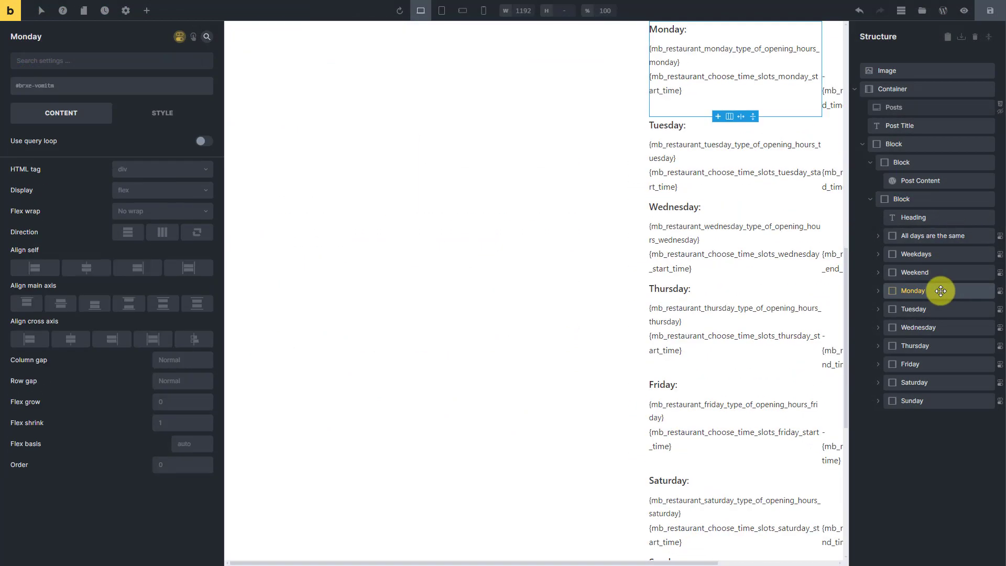
{"action": "left_click", "coordinate": [197, 195]}
{"action": "left_click", "coordinate": [164, 206]}
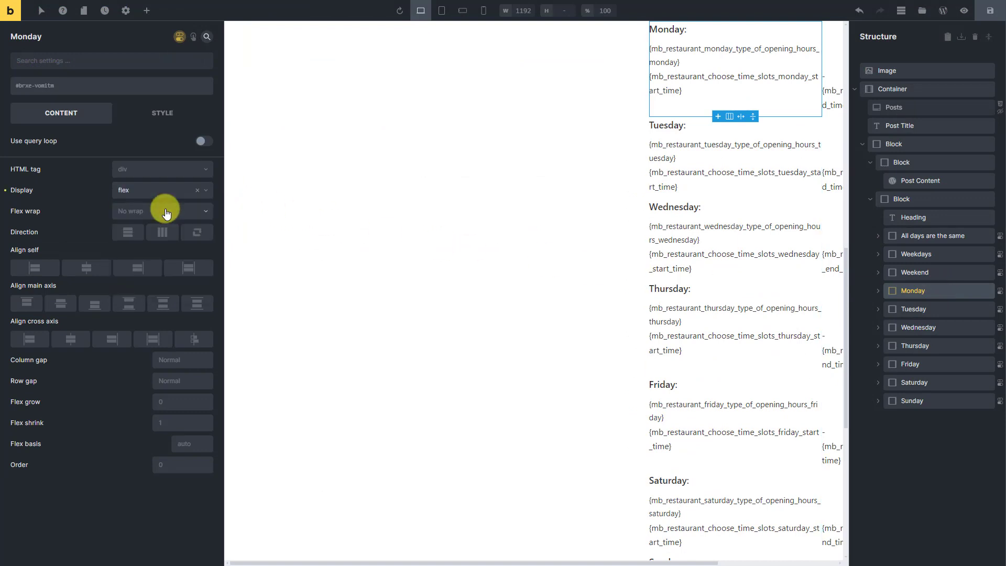
{"action": "left_click", "coordinate": [162, 234]}
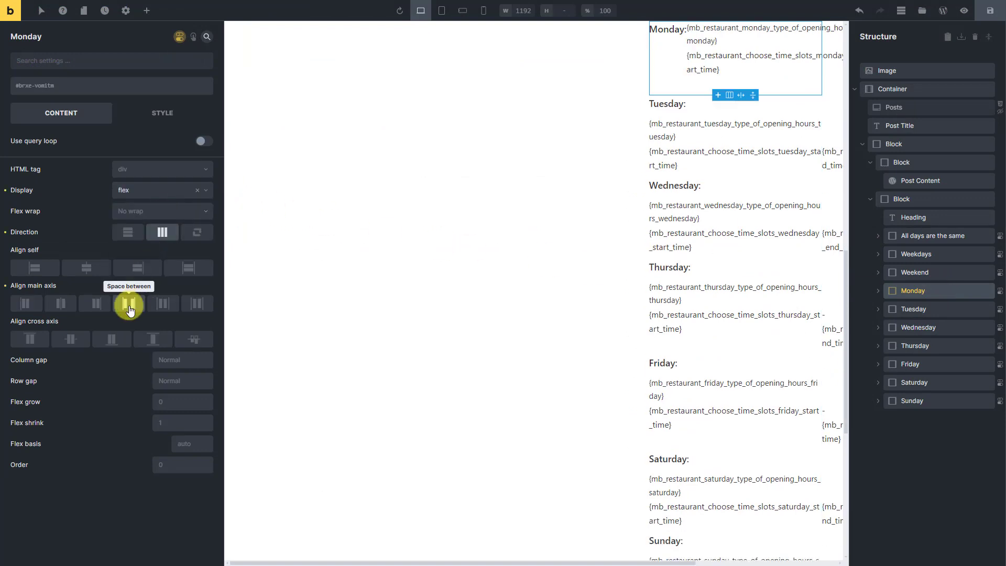
Step: Set the "Tuesday" block to flex display with horizontal direction and space-between alignment on the main axis
{"action": "left_click", "coordinate": [959, 309]}
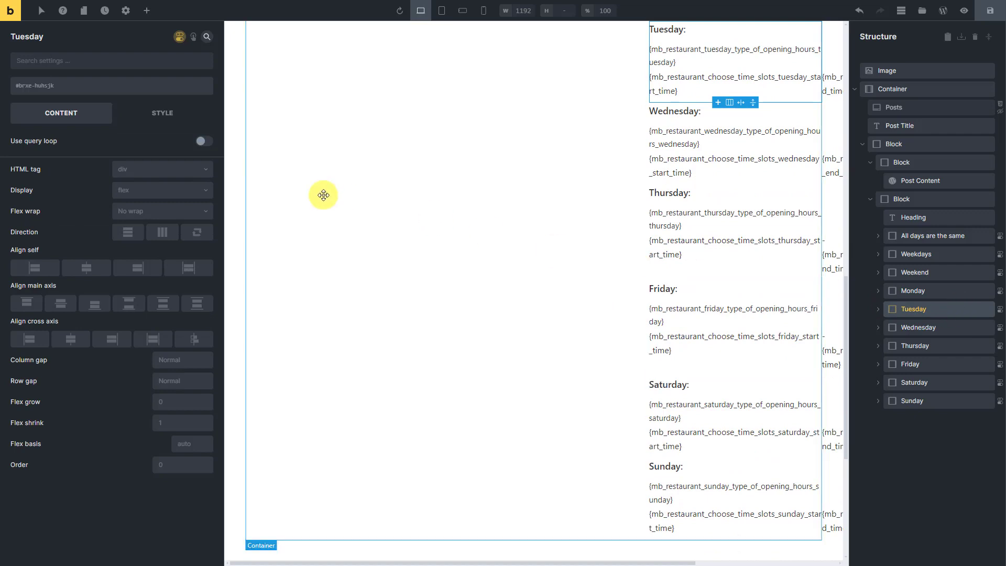
{"action": "left_click", "coordinate": [198, 191]}
{"action": "left_click", "coordinate": [173, 206]}
{"action": "left_click", "coordinate": [163, 232]}
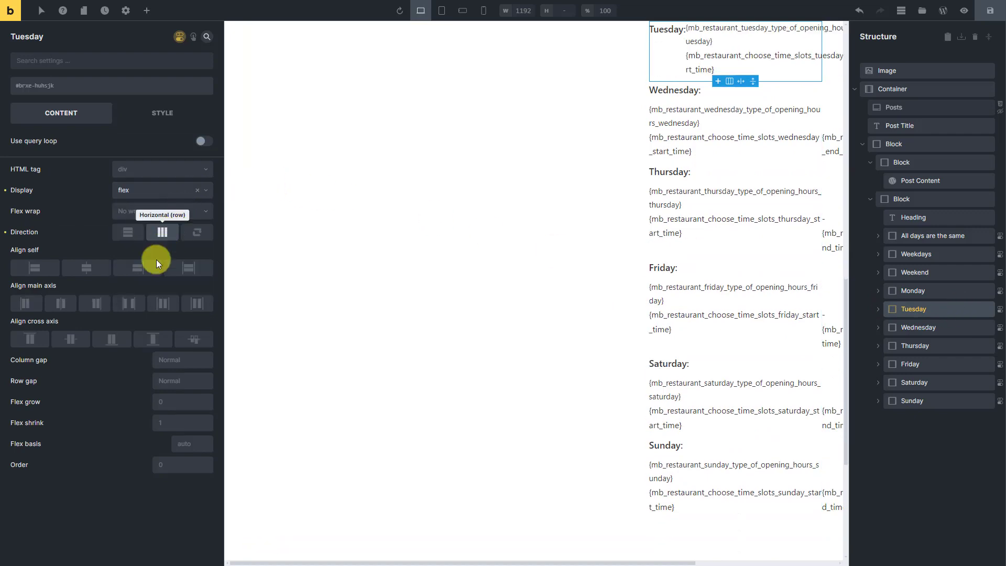
{"action": "left_click", "coordinate": [129, 303]}
Step: Give the "Wednesday" block a flex display, horizontal direction and space-between main axis alignment
{"action": "left_click", "coordinate": [967, 329]}
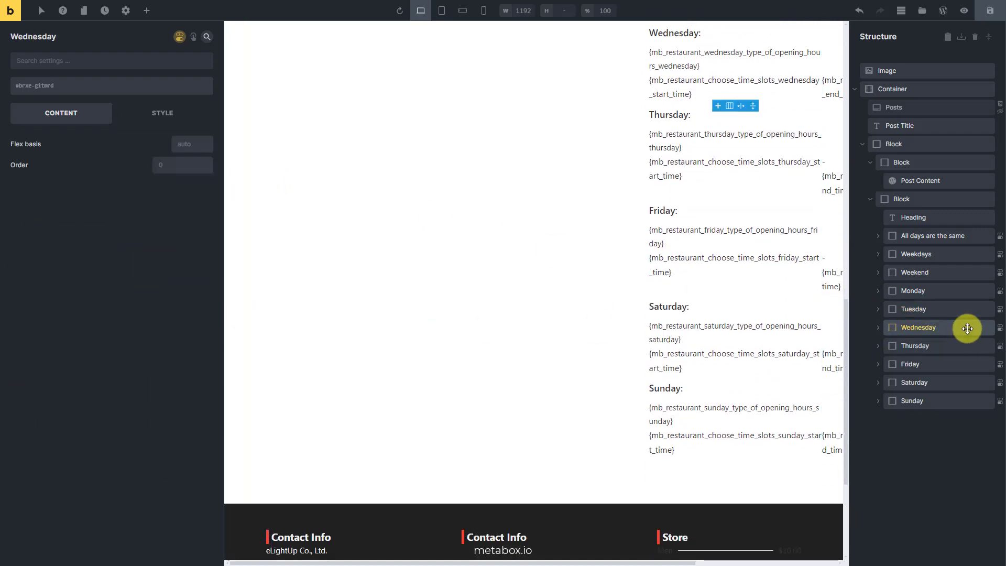
{"action": "left_click", "coordinate": [198, 191]}
{"action": "left_click", "coordinate": [171, 205]}
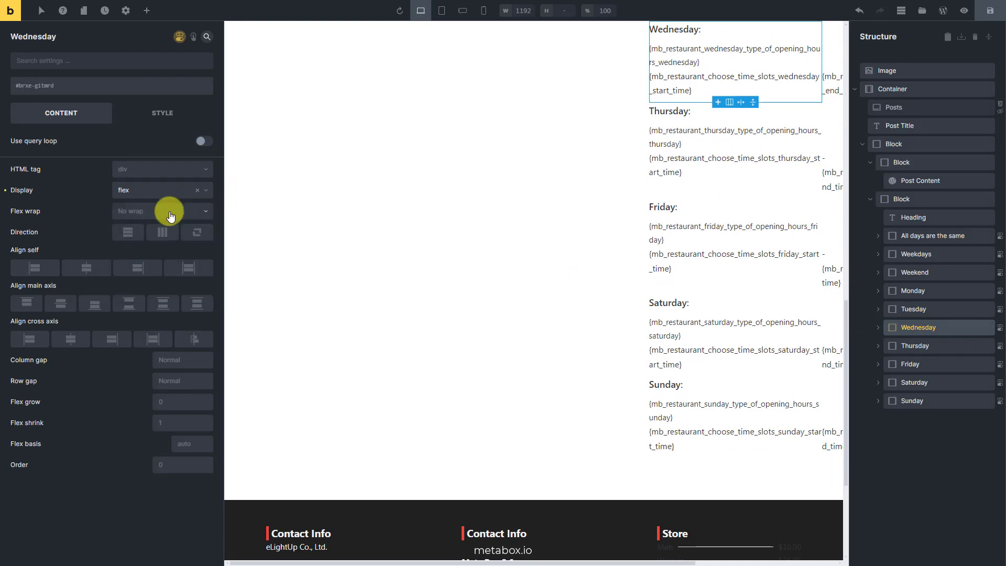
{"action": "left_click", "coordinate": [162, 232]}
{"action": "left_click", "coordinate": [129, 303]}
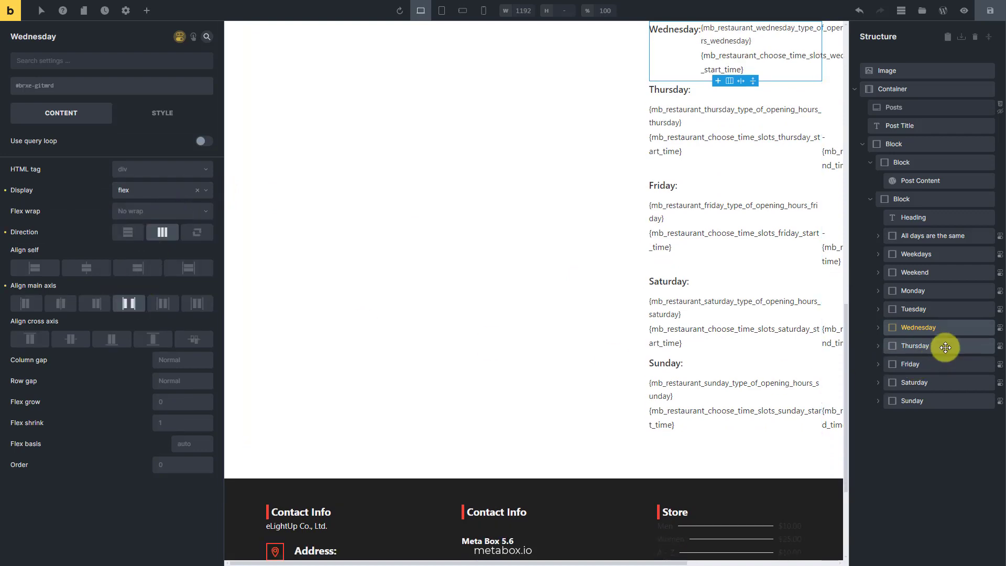
Step: Lay out the "Thursday" block as a horizontal flex row with its main axis aligned to space between
{"action": "left_click", "coordinate": [945, 347]}
{"action": "left_click", "coordinate": [146, 190]}
{"action": "left_click", "coordinate": [144, 204]}
{"action": "left_click", "coordinate": [160, 233]}
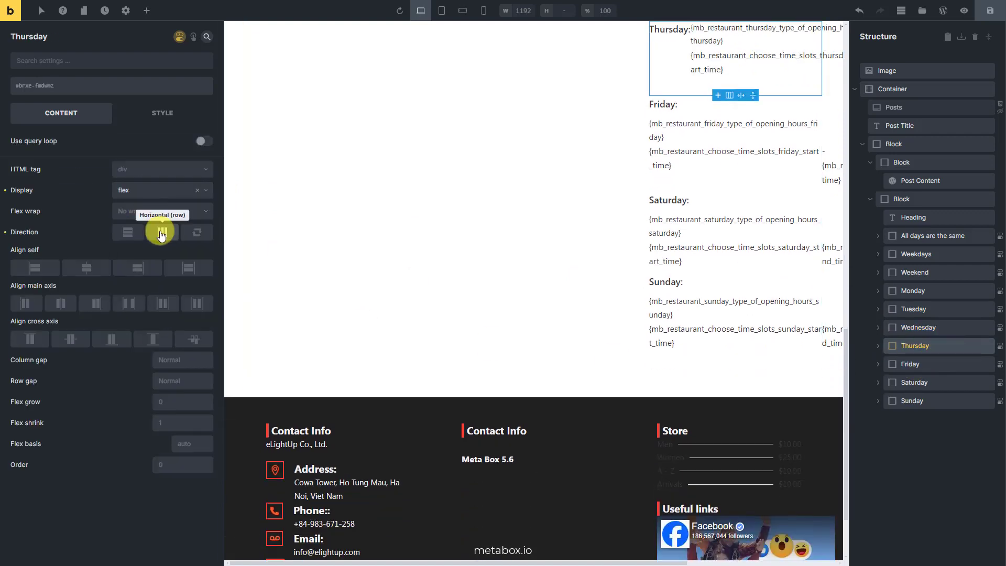
{"action": "left_click", "coordinate": [128, 303]}
Step: Set the "Friday" block to flex display with horizontal direction and space-between alignment on the main axis
{"action": "left_click", "coordinate": [939, 365]}
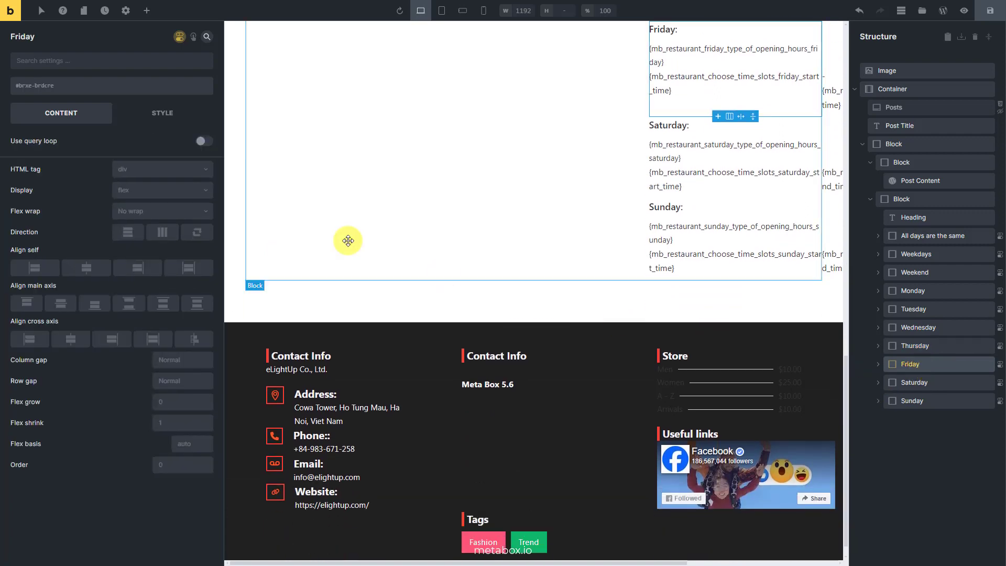
{"action": "left_click", "coordinate": [157, 191]}
{"action": "left_click", "coordinate": [157, 206]}
{"action": "left_click", "coordinate": [162, 233]}
{"action": "left_click", "coordinate": [129, 303]}
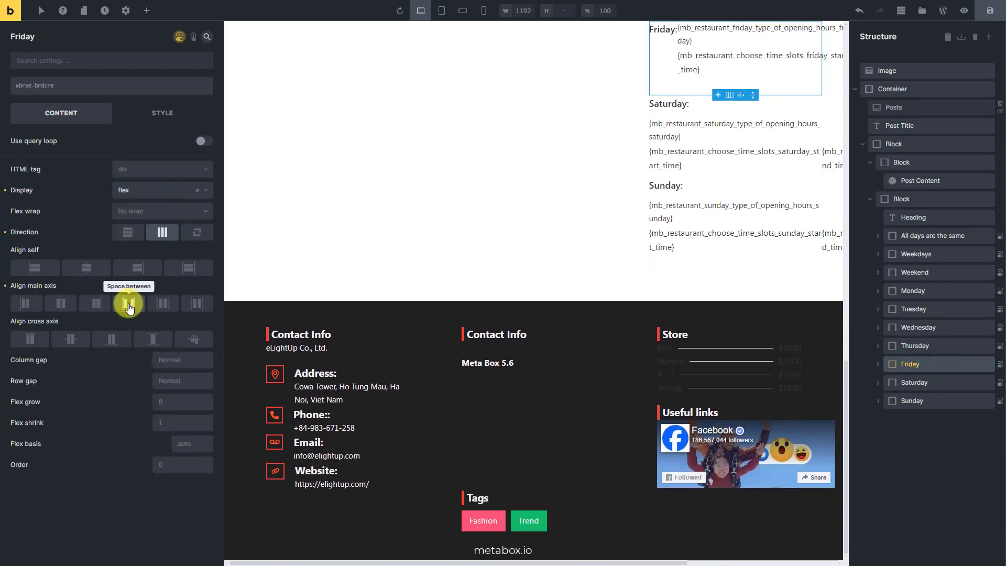
Step: Give the "Saturday" block a flex display, horizontal direction and space-between main axis alignment
{"action": "left_click", "coordinate": [945, 382]}
{"action": "left_click", "coordinate": [190, 192]}
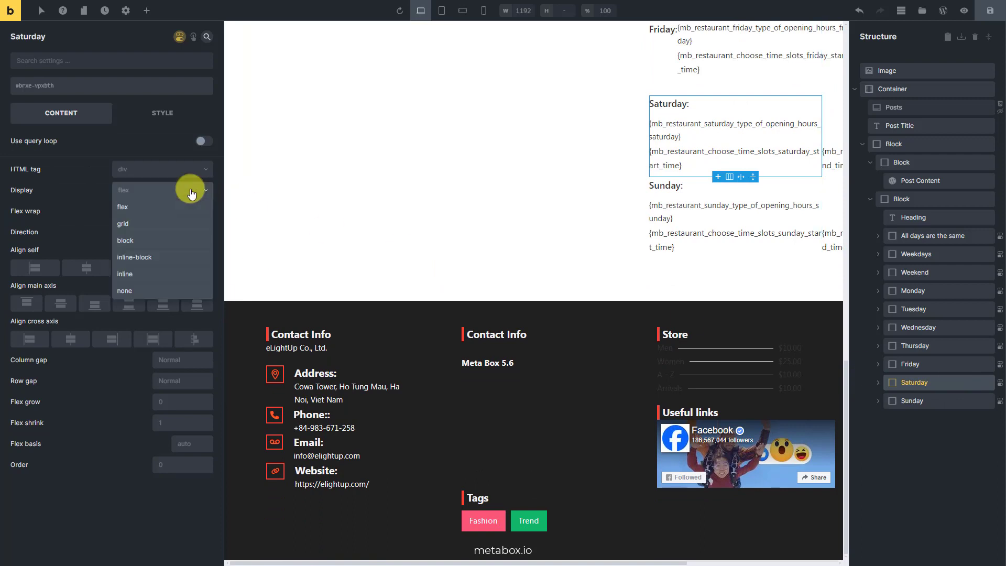
{"action": "left_click", "coordinate": [142, 207]}
{"action": "left_click", "coordinate": [163, 232]}
{"action": "left_click", "coordinate": [129, 304]}
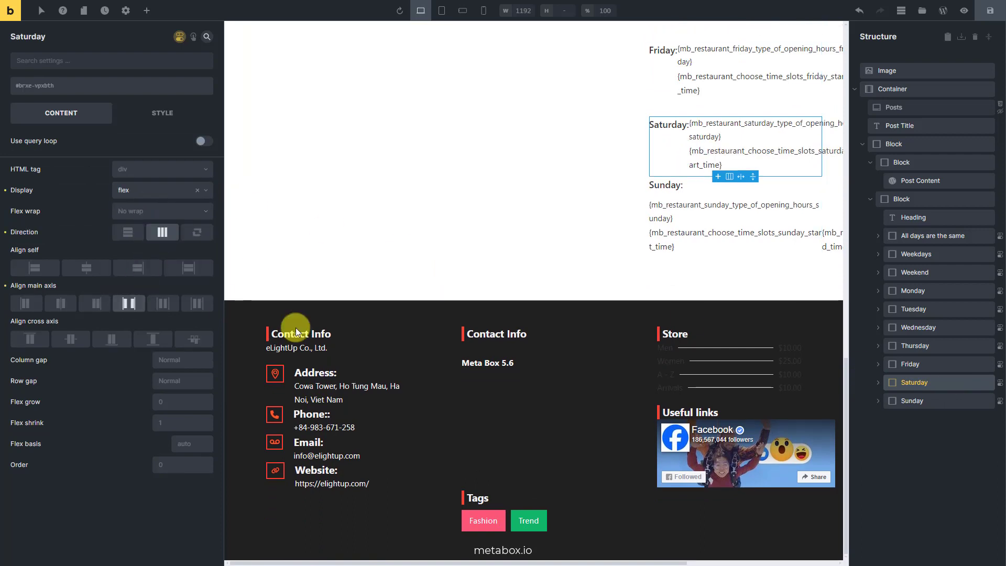
Step: Lay out the "Sunday" block as a horizontal flex row with its main axis aligned to space between
{"action": "left_click", "coordinate": [970, 401]}
{"action": "left_click", "coordinate": [184, 193]}
{"action": "left_click", "coordinate": [165, 211]}
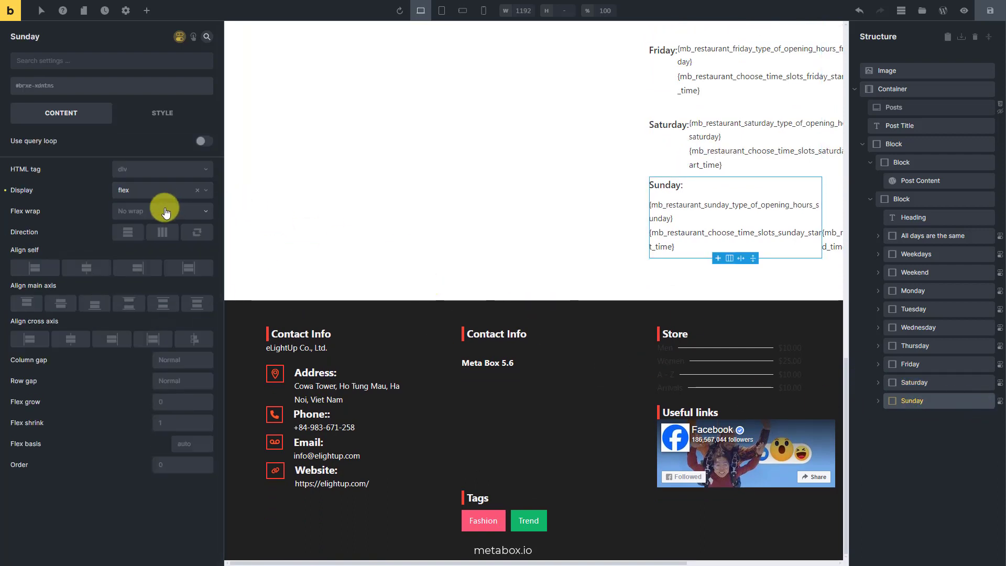
{"action": "left_click", "coordinate": [162, 233]}
{"action": "left_click", "coordinate": [130, 304]}
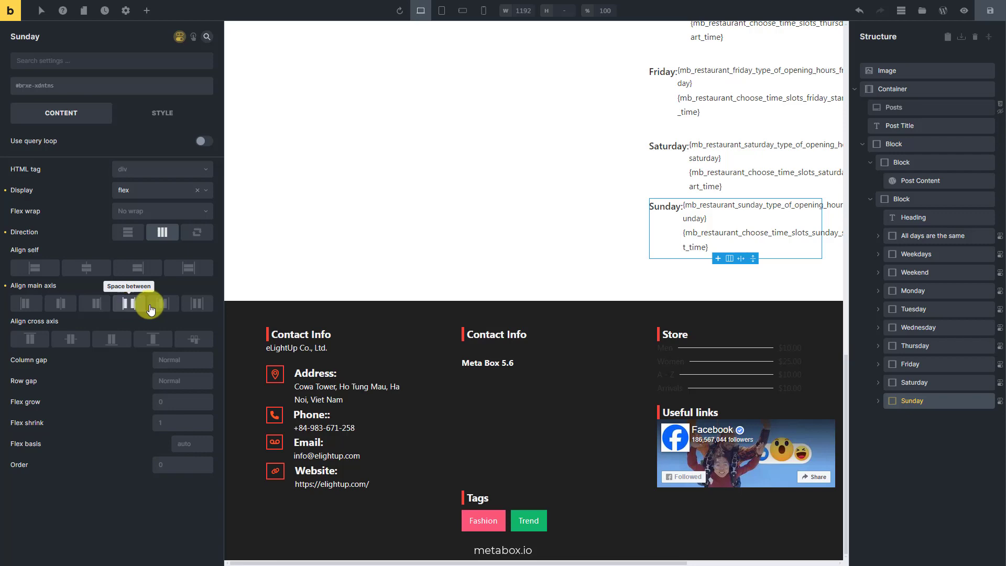
Step: Save the restaurant template, preview it and open the restaurant page on the frontend
{"action": "left_click", "coordinate": [990, 14]}
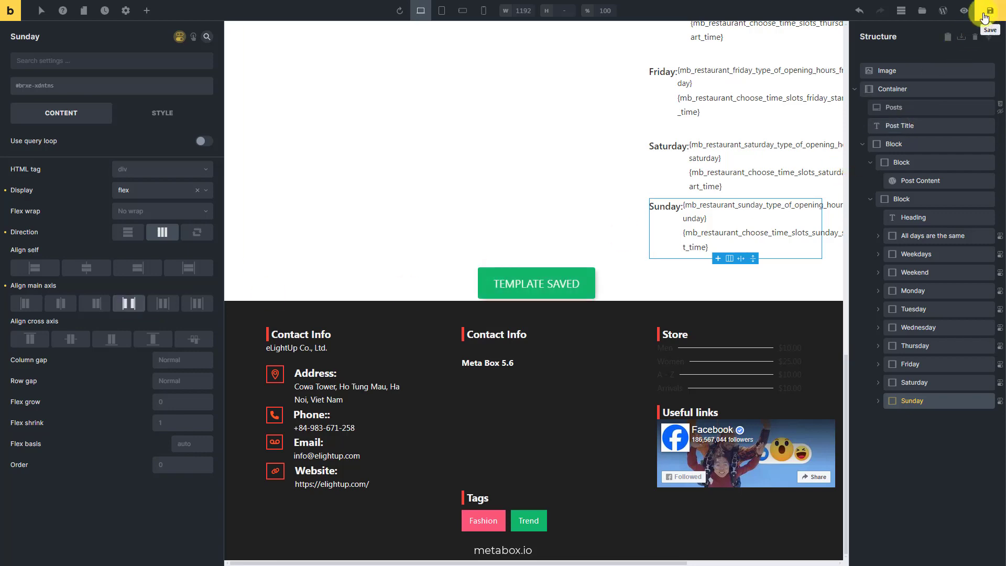
{"action": "left_click", "coordinate": [963, 12]}
{"action": "left_click", "coordinate": [946, 20]}
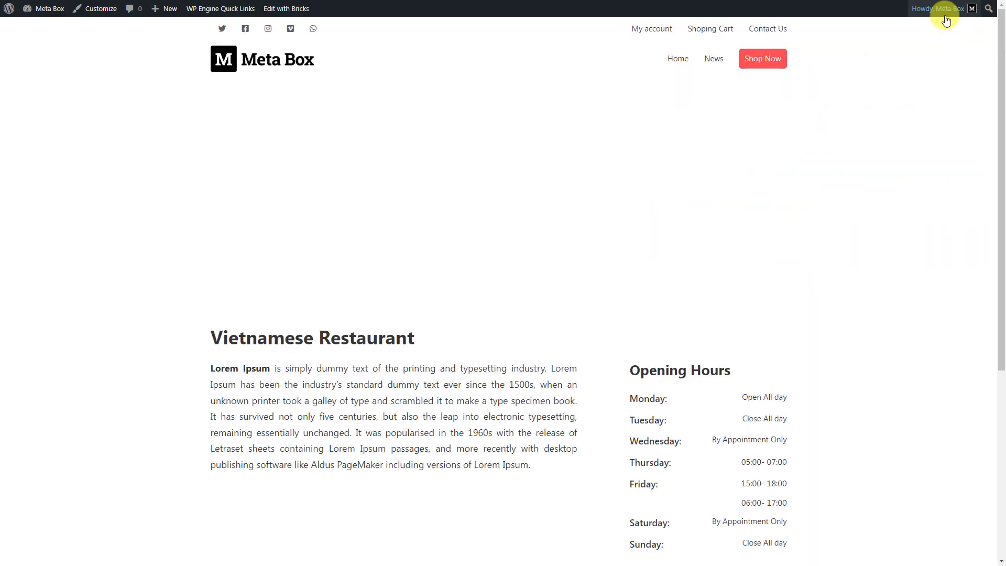